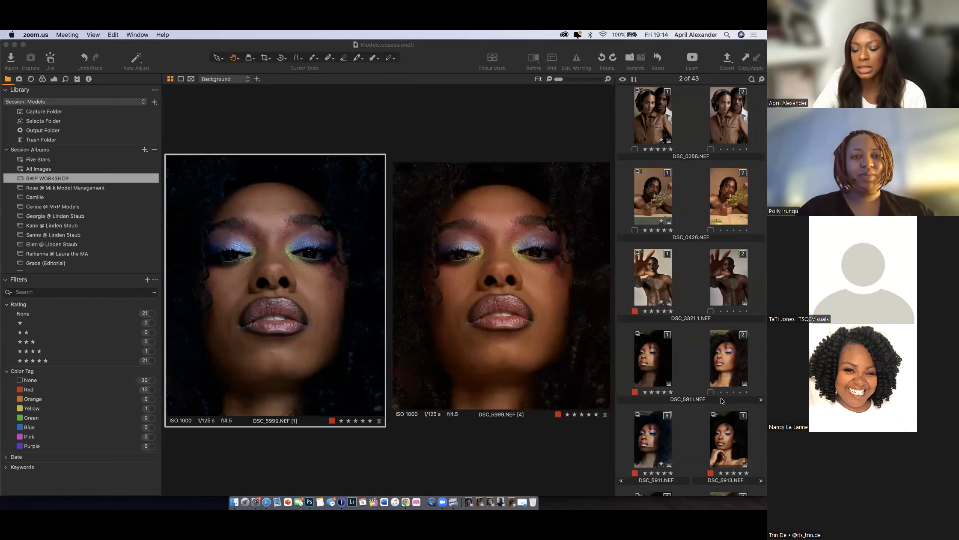
# Display the uncropped variant 3 of DSC_5999.NEF on its own in the viewer.
pyautogui.scroll(-5, 702, 309)
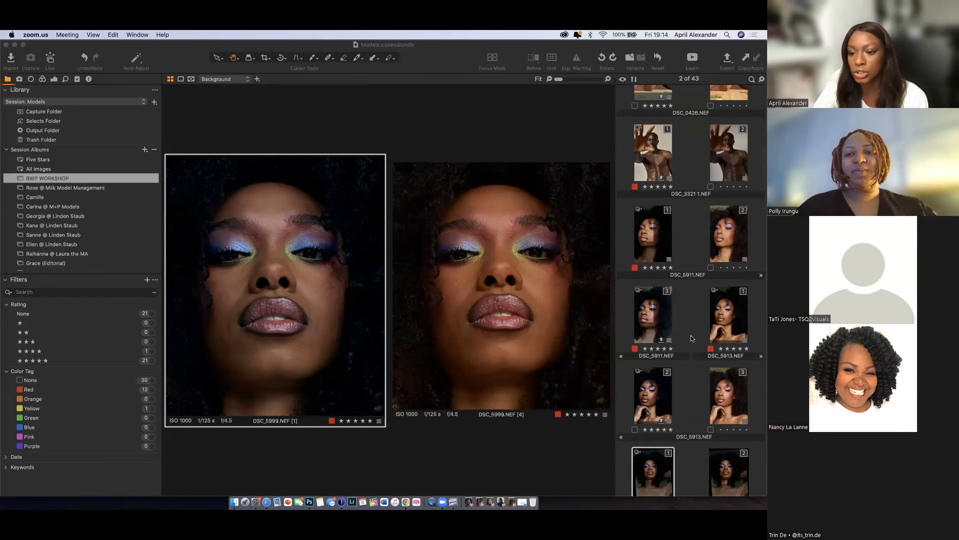
pyautogui.scroll(-8, 691, 335)
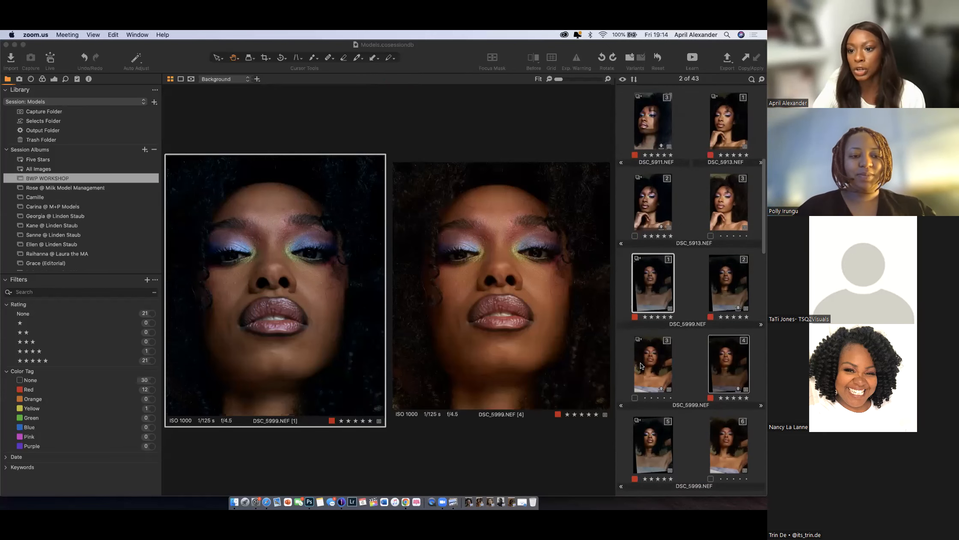
pyautogui.click(639, 361)
pyautogui.click(640, 362)
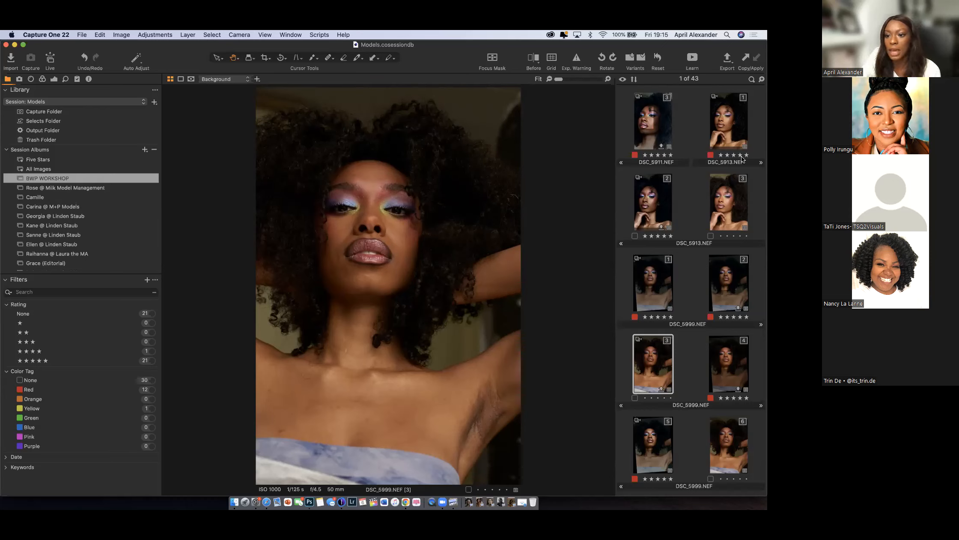
# View the cropped variant 4 of DSC_5999.NEF and compare it side by side with variant 5.
pyautogui.scroll(2, 683, 351)
pyautogui.scroll(-5, 683, 352)
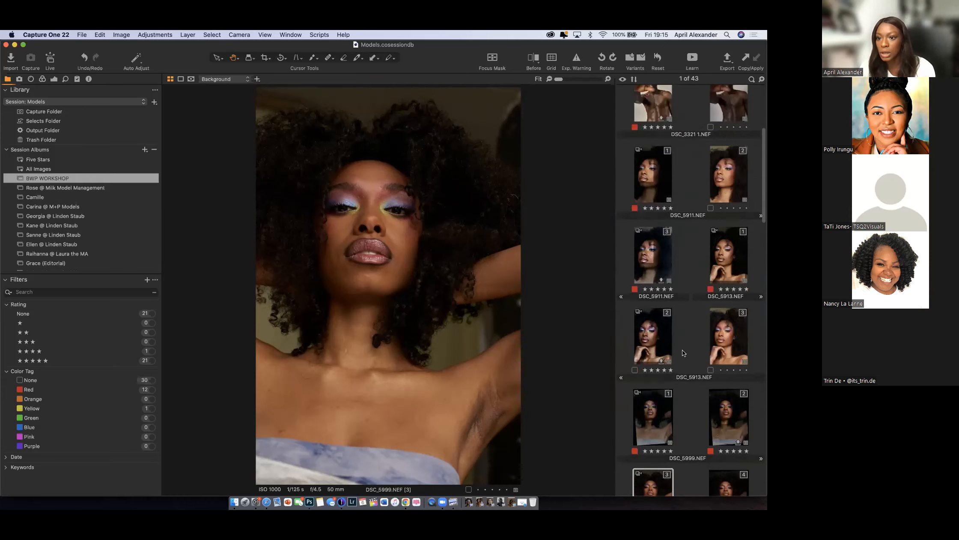
pyautogui.scroll(-1, 681, 338)
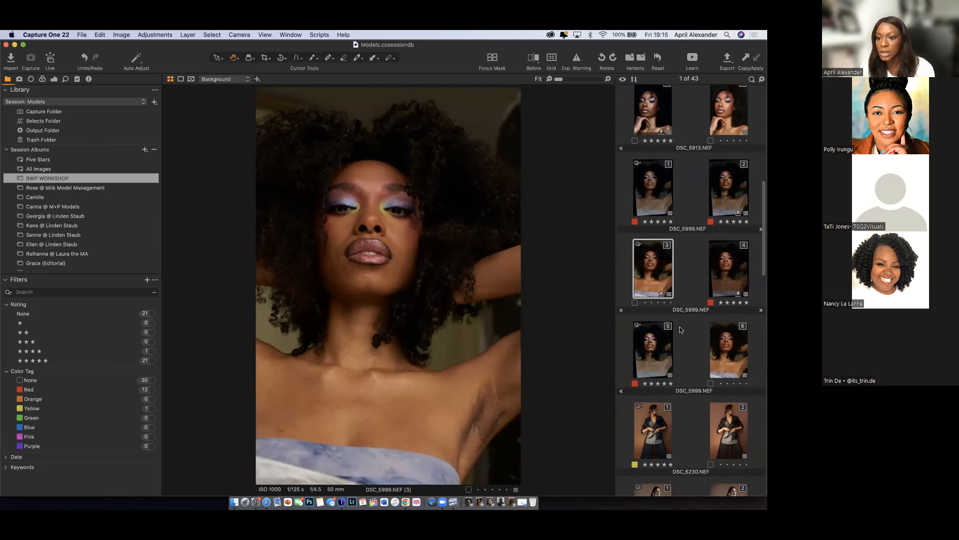
pyautogui.click(733, 261)
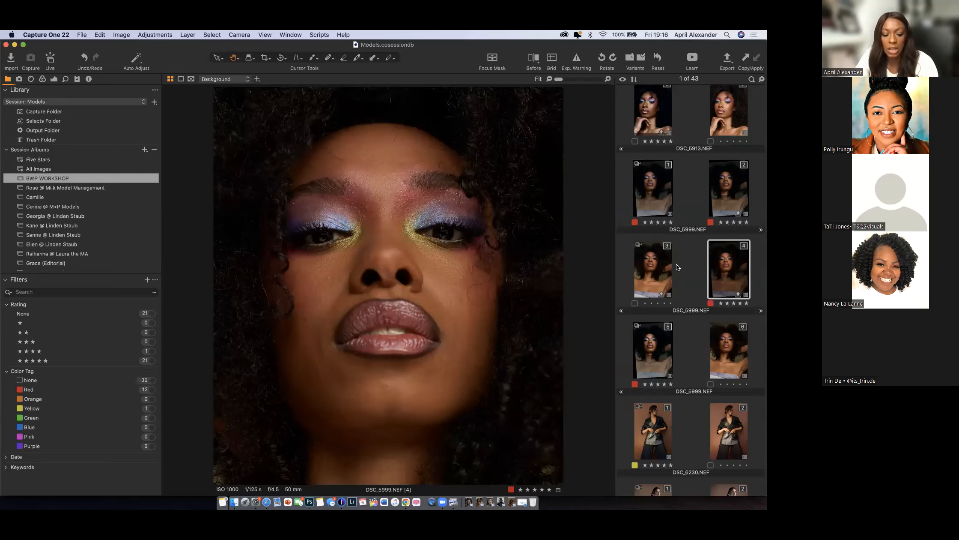
pyautogui.click(651, 354)
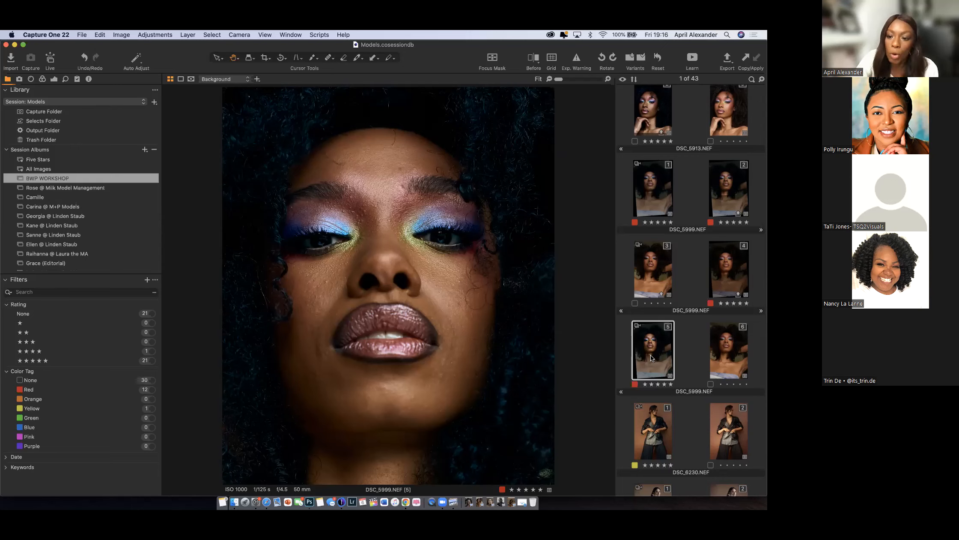
pyautogui.keyDown('super'); pyautogui.click(740, 274); pyautogui.keyUp('super')
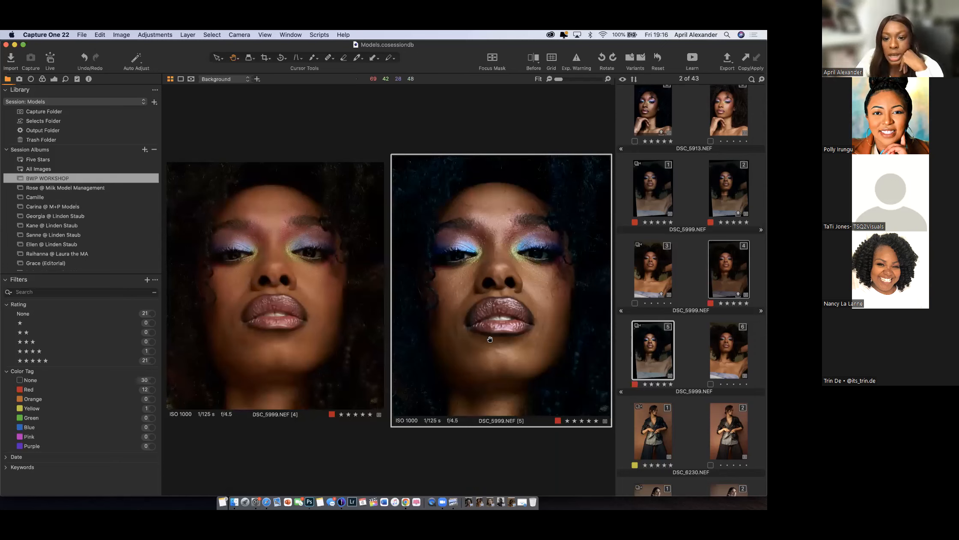
# Add the final JPG ending in "2022 new" to the comparison, and display that JPG on its own.
pyautogui.scroll(-6, 731, 410)
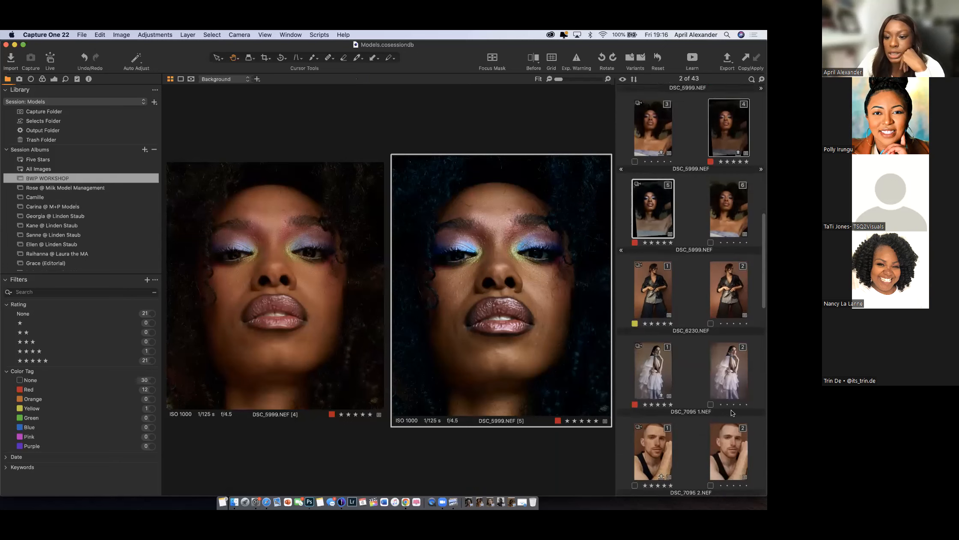
pyautogui.scroll(-15, 730, 409)
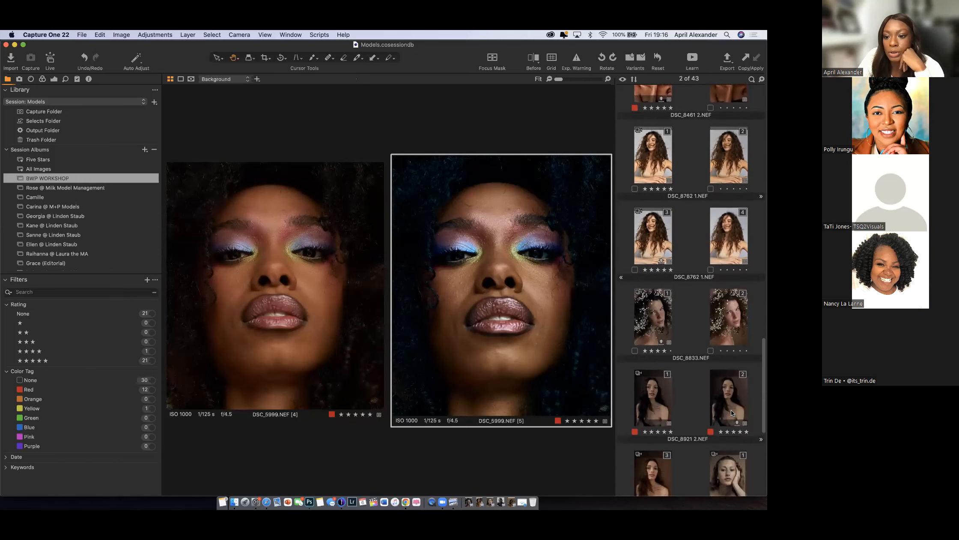
pyautogui.scroll(-4, 731, 410)
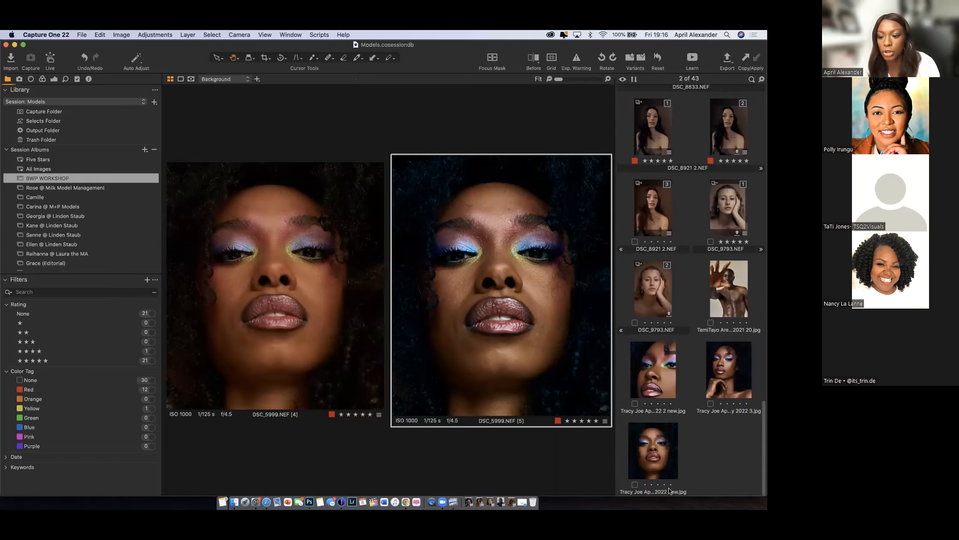
pyautogui.keyDown('super'); pyautogui.click(663, 463); pyautogui.keyUp('super')
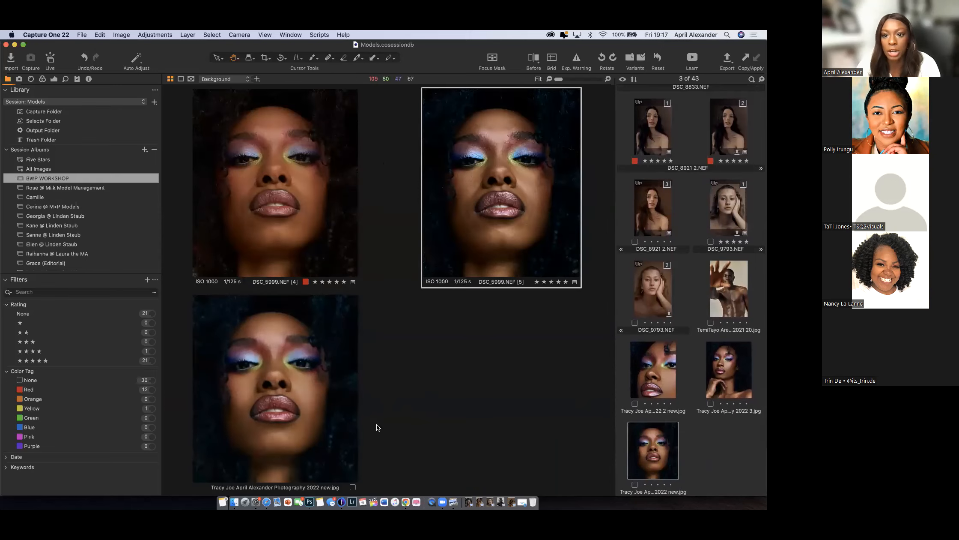
pyautogui.click(761, 456)
pyautogui.click(662, 460)
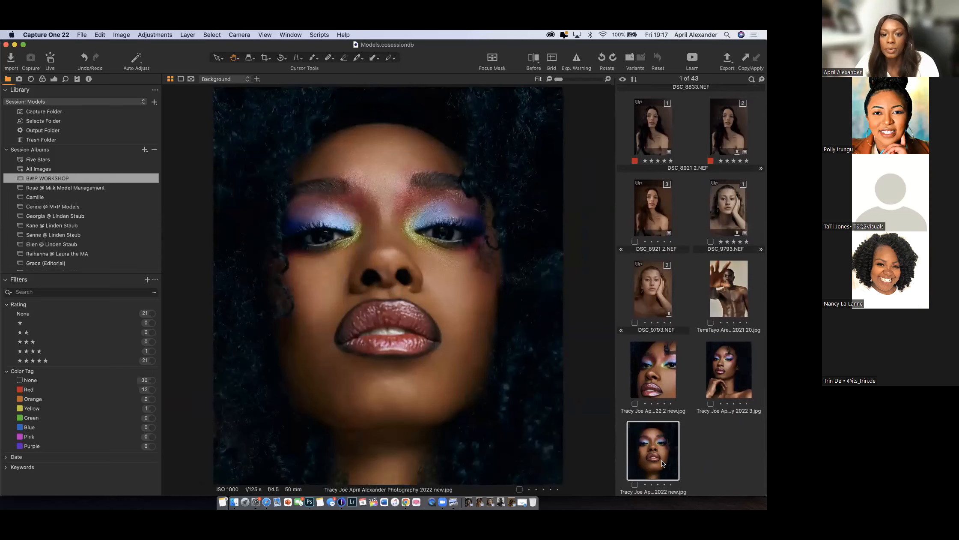
# Compare the final JPG side by side with variant 5 of DSC_5999.NEF, and review variants 3 and 4 individually.
pyautogui.scroll(5, 662, 460)
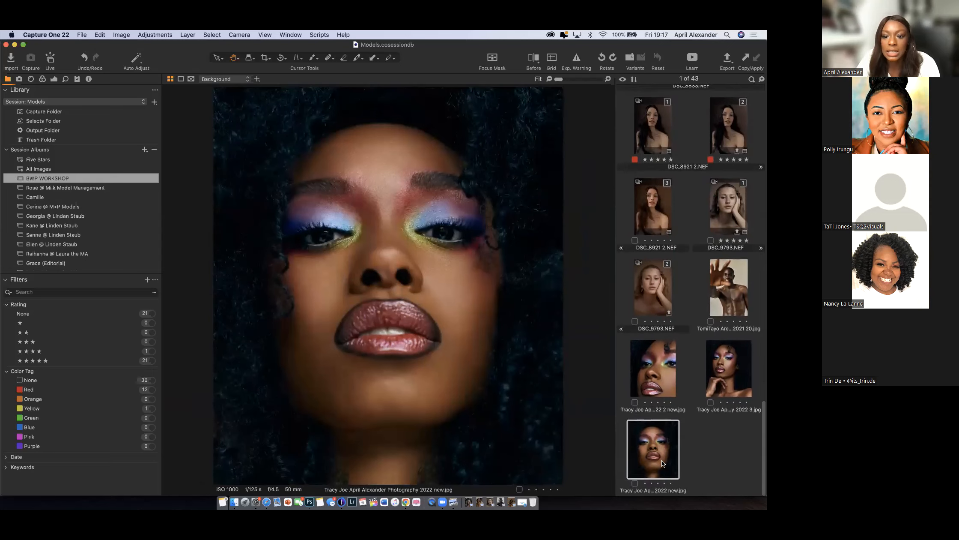
pyautogui.scroll(10, 662, 460)
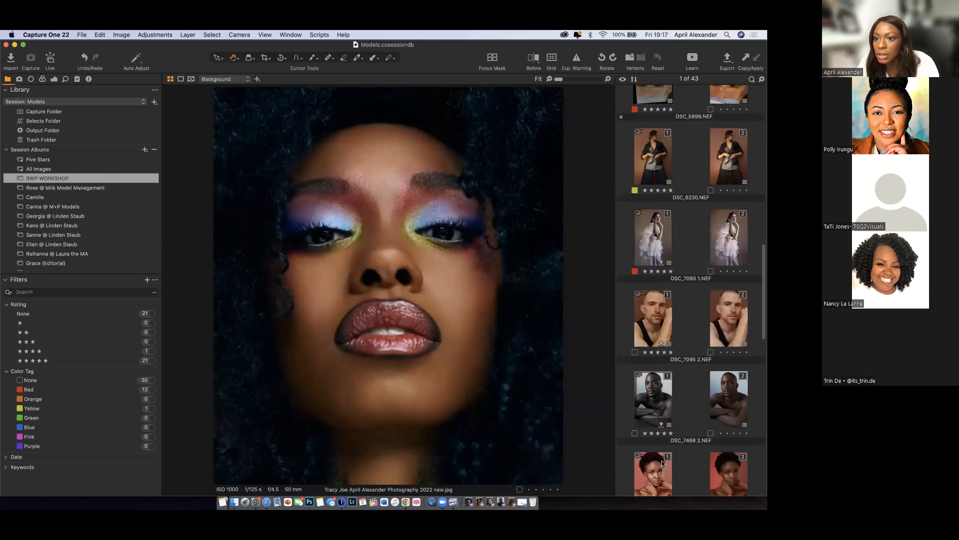
pyautogui.scroll(3, 662, 460)
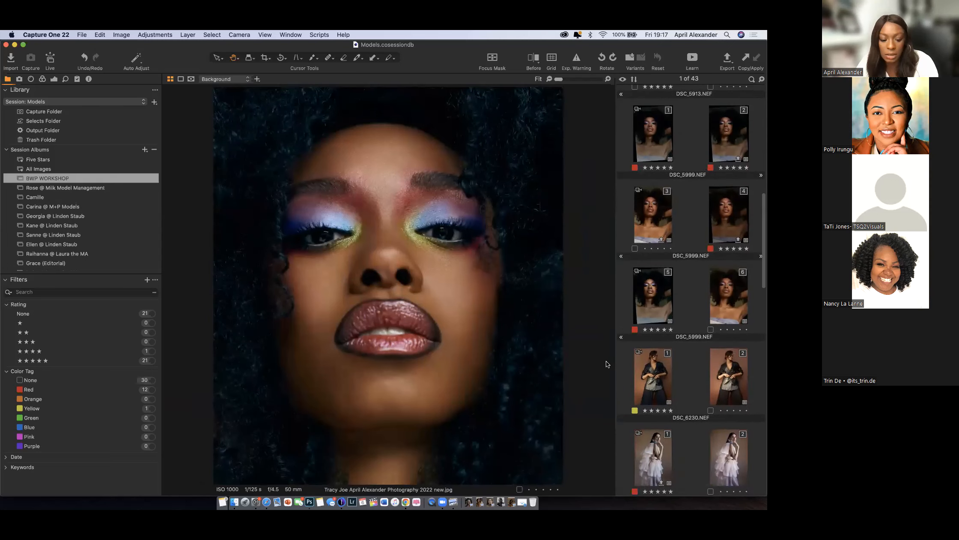
pyautogui.keyDown('super'); pyautogui.click(666, 292); pyautogui.keyUp('super')
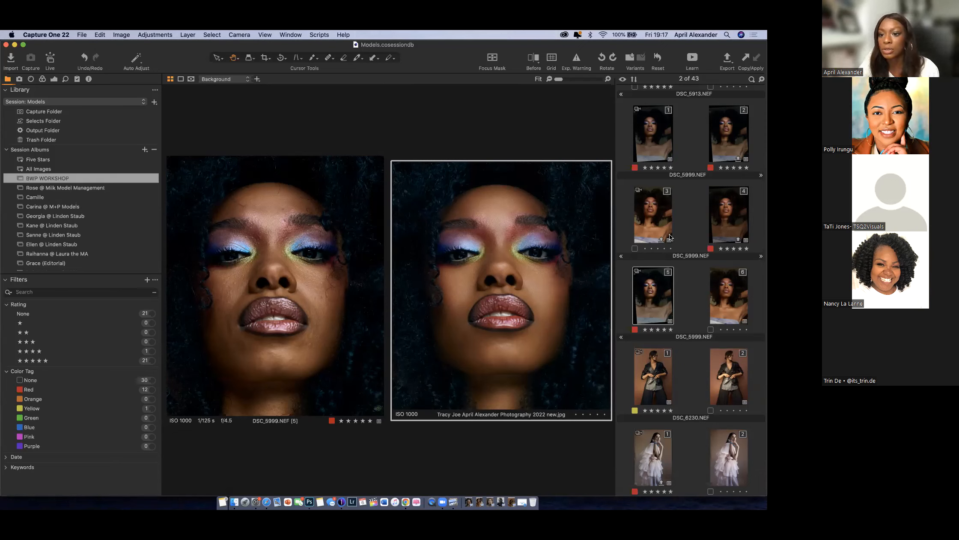
pyautogui.click(663, 223)
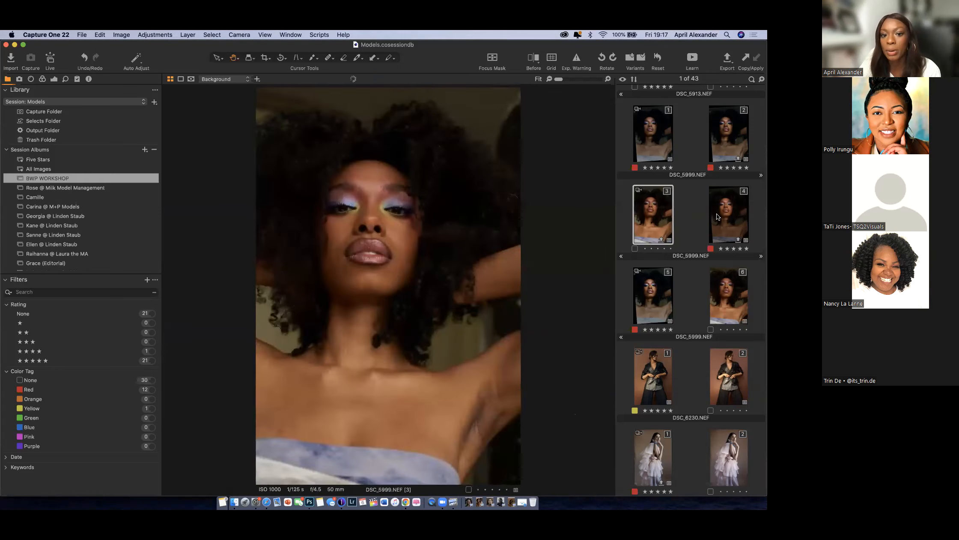
pyautogui.click(717, 214)
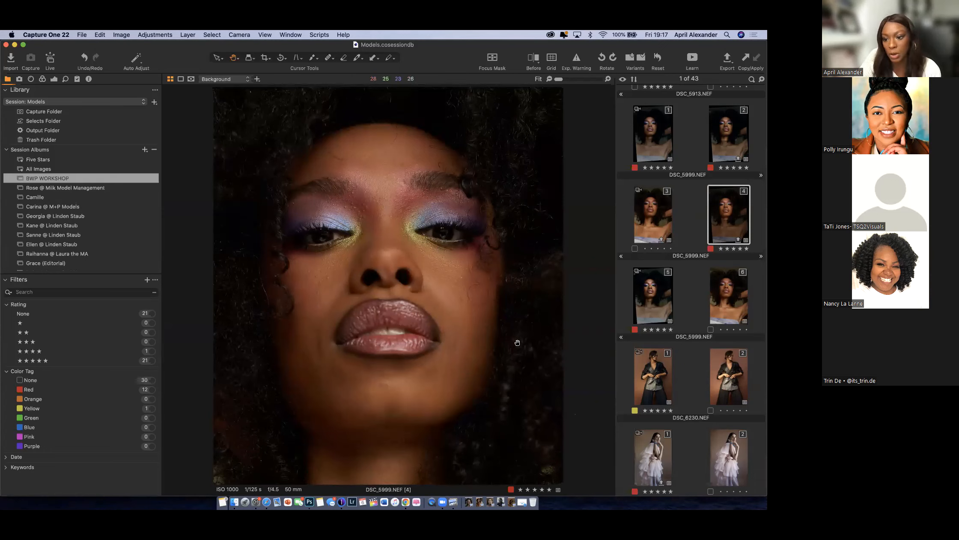
# Review DSC_5913.NEF by switching between the graded variant 2 and the uncropped variant 3.
pyautogui.scroll(5, 746, 406)
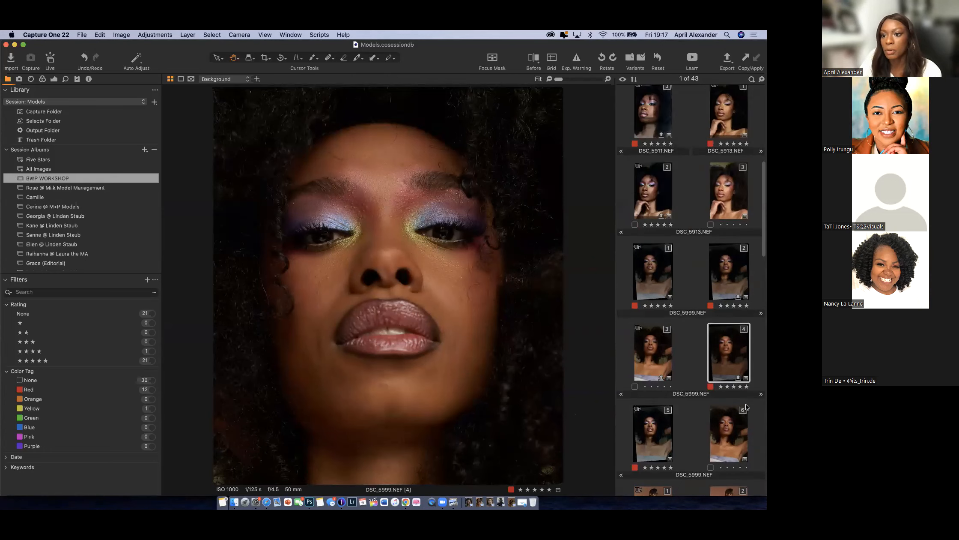
pyautogui.scroll(2, 745, 406)
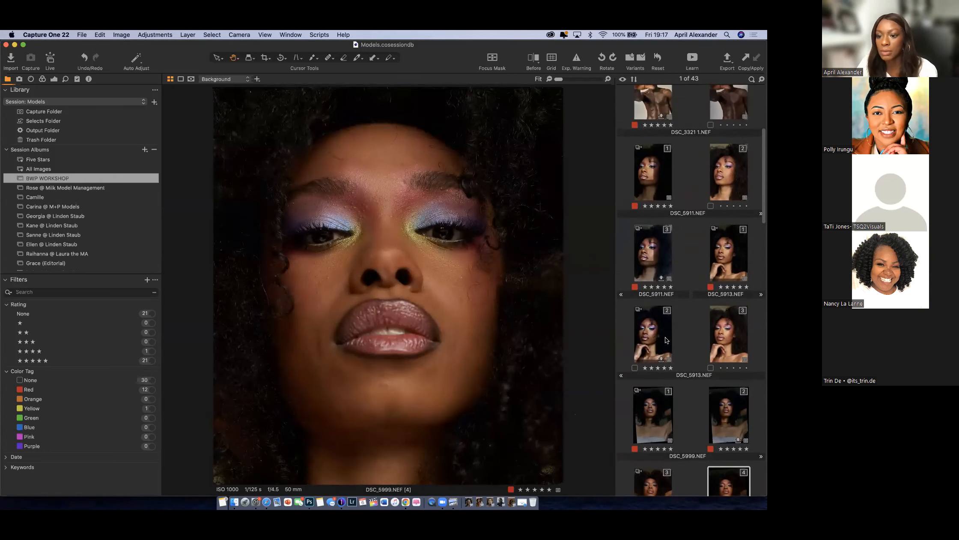
pyautogui.click(642, 341)
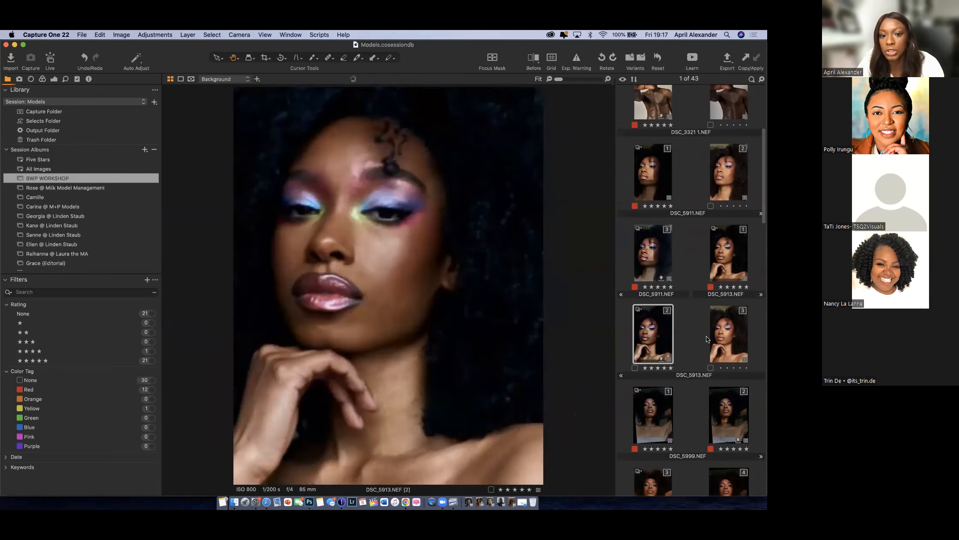
pyautogui.click(734, 328)
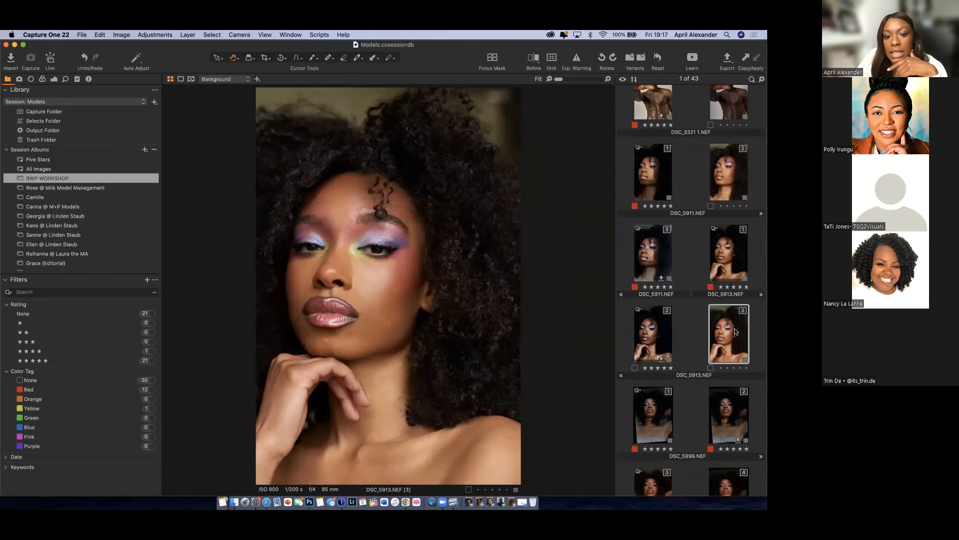
pyautogui.click(654, 336)
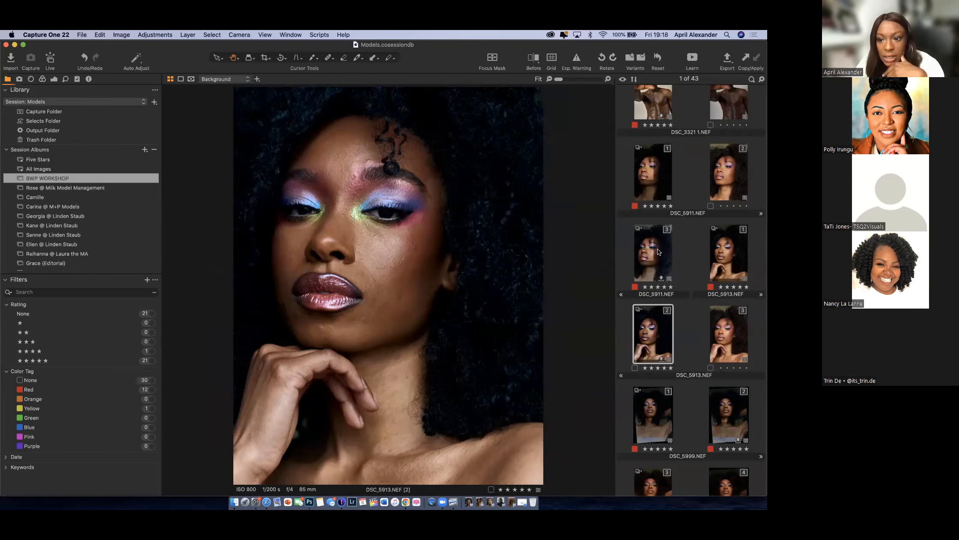
# Display variant 2 of DSC_5911.NEF, inspect the face up close at 41% zoom, and return to the fitted view.
pyautogui.scroll(1, 706, 187)
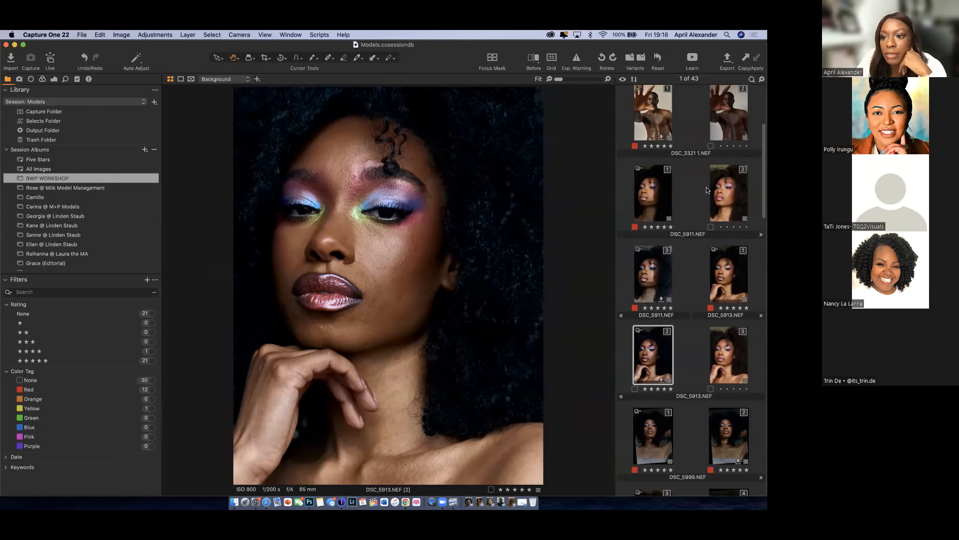
pyautogui.click(739, 191)
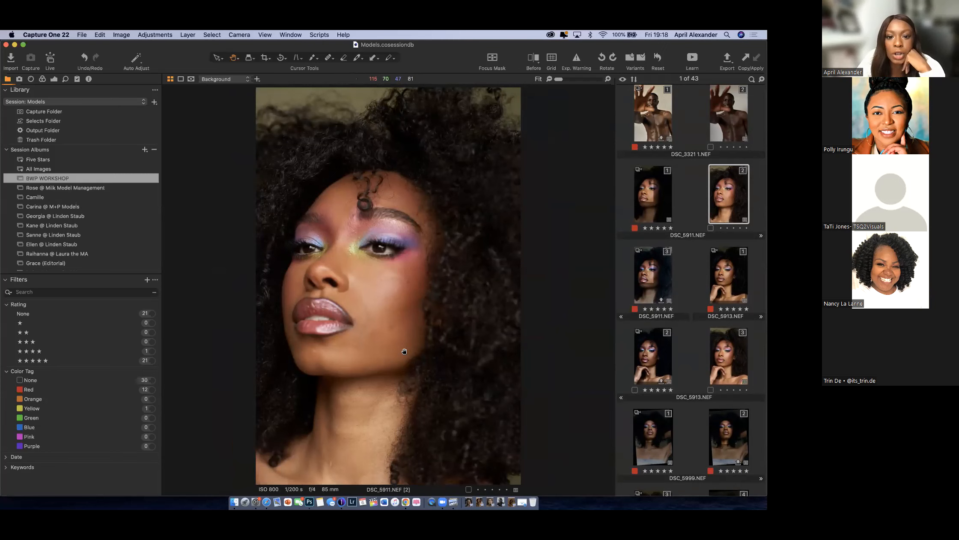
pyautogui.scroll(3, 360, 298)
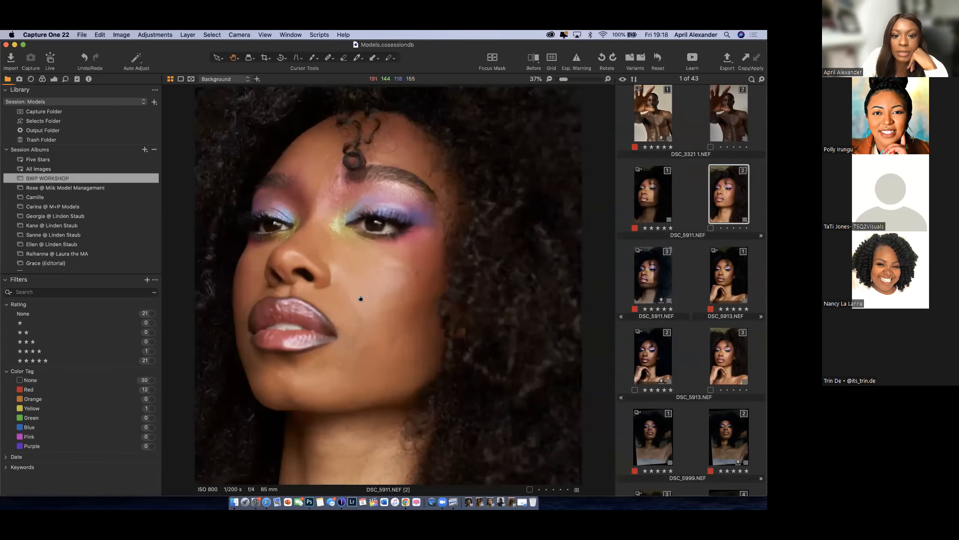
pyautogui.scroll(1, 360, 298)
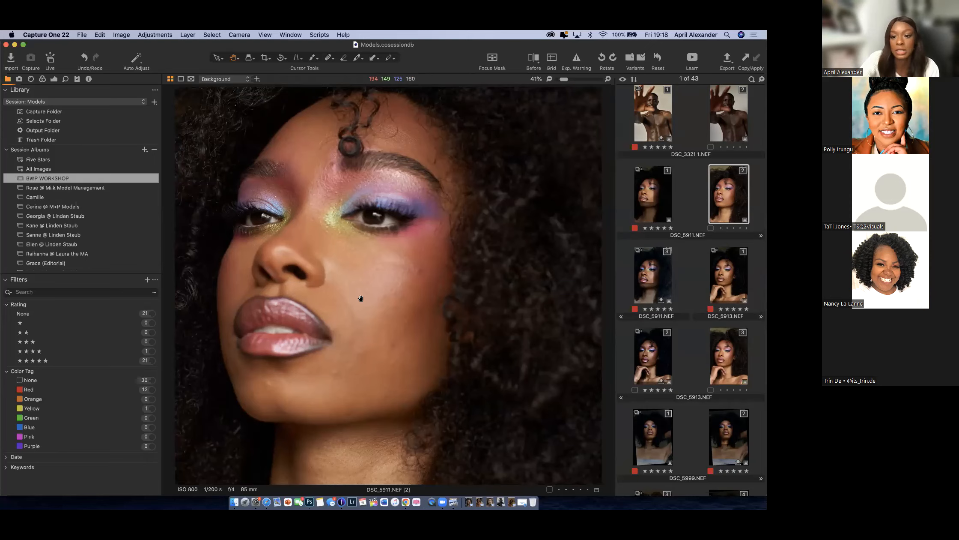
pyautogui.scroll(-3, 361, 298)
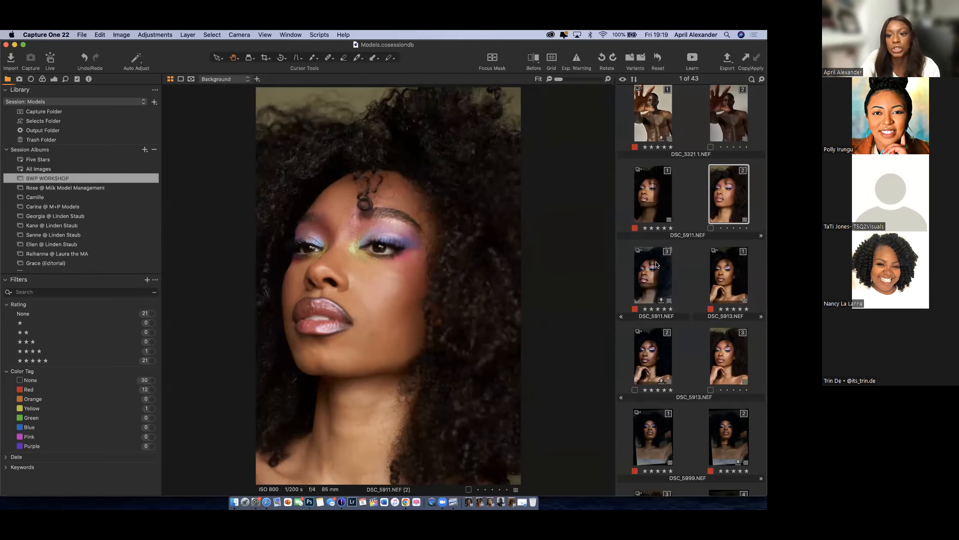
# Review variants 1 and 3 of DSC_5911.NEF and the matching final close-up JPG ending in "2022 2 new".
pyautogui.click(655, 202)
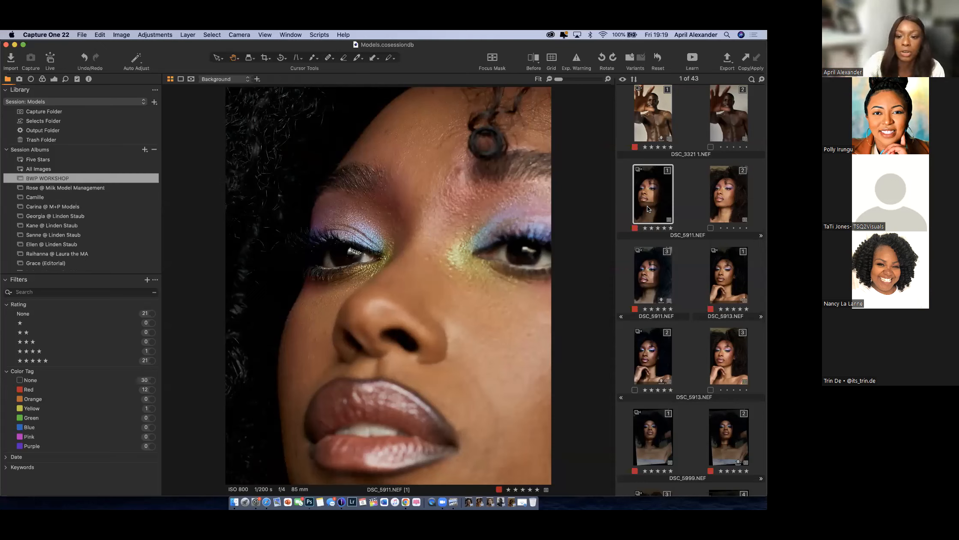
pyautogui.click(659, 264)
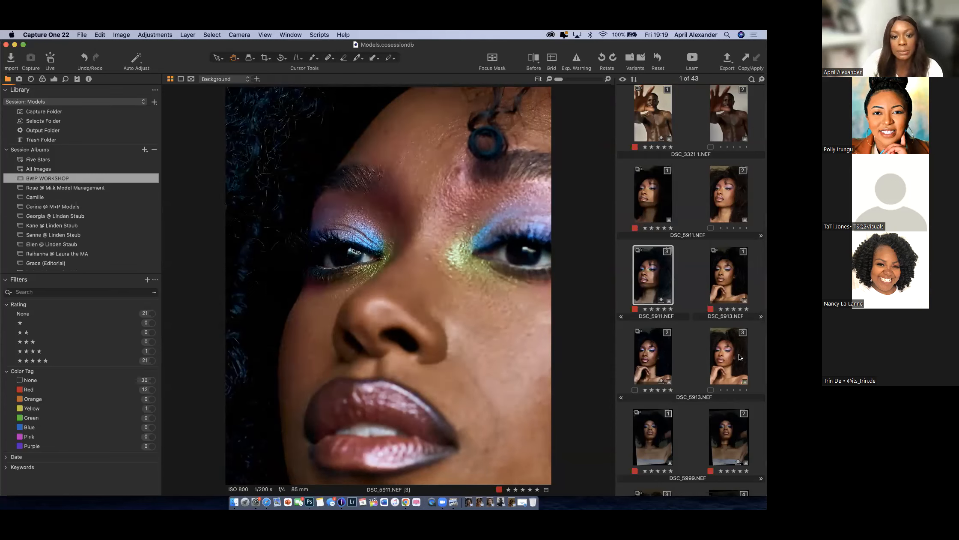
pyautogui.scroll(-10, 739, 353)
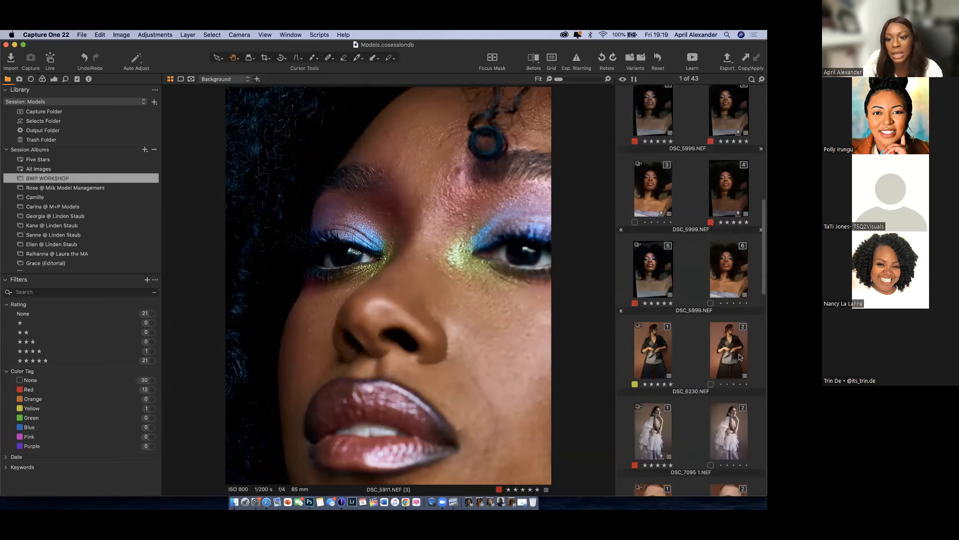
pyautogui.scroll(-15, 739, 355)
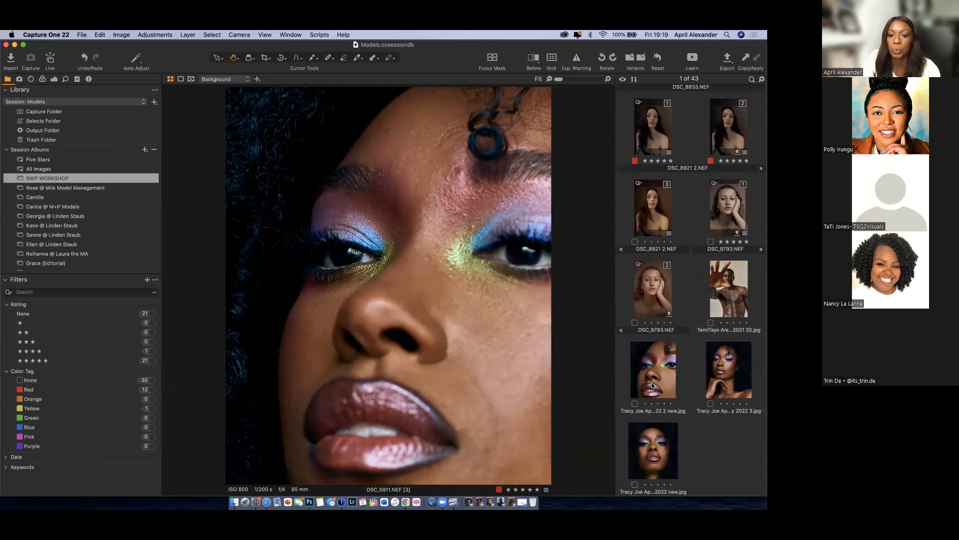
pyautogui.click(651, 382)
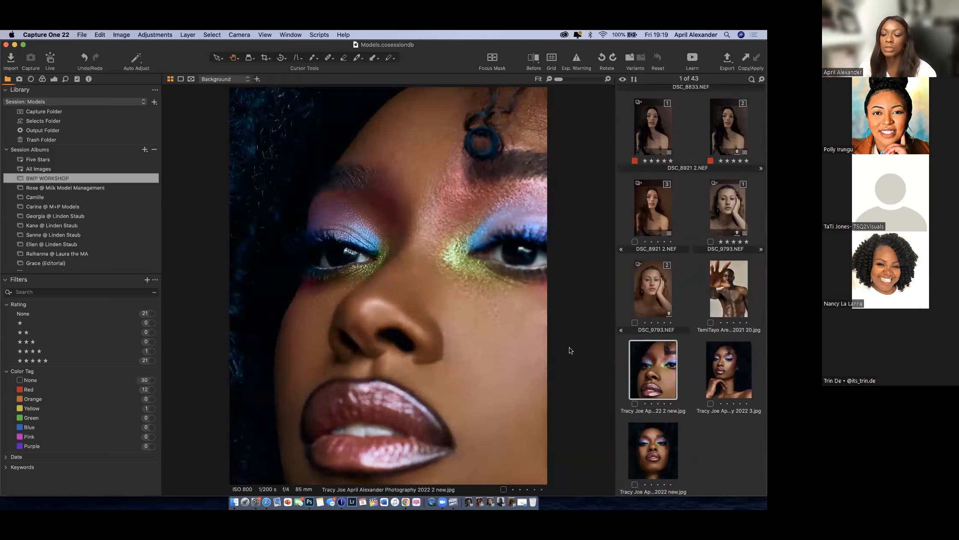
pyautogui.scroll(10, 717, 192)
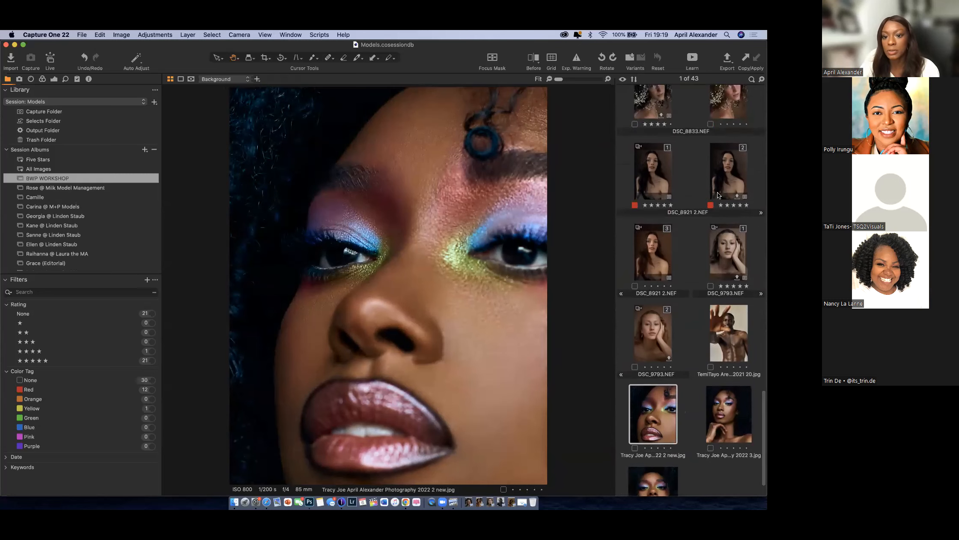
# Compare variant 3 of DSC_5911.NEF side by side with the final close-up JPG ending in "2022 2 new", and clear the selection.
pyautogui.scroll(10, 718, 192)
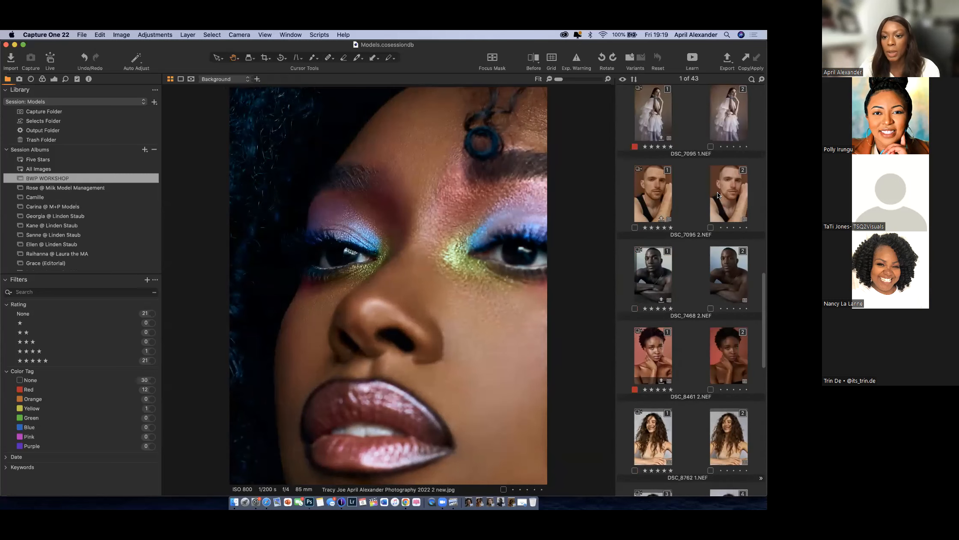
pyautogui.scroll(5, 717, 195)
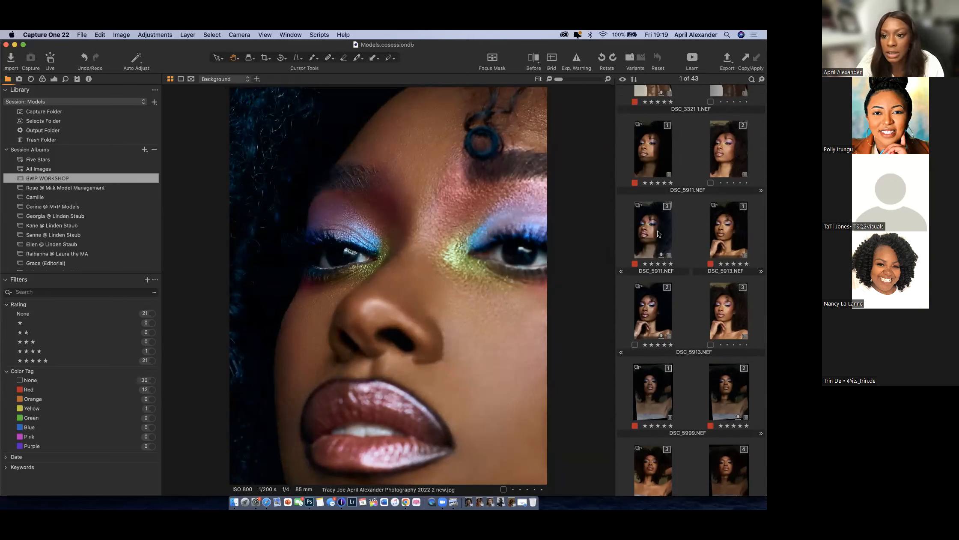
pyautogui.keyDown('super'); pyautogui.click(658, 231); pyautogui.keyUp('super')
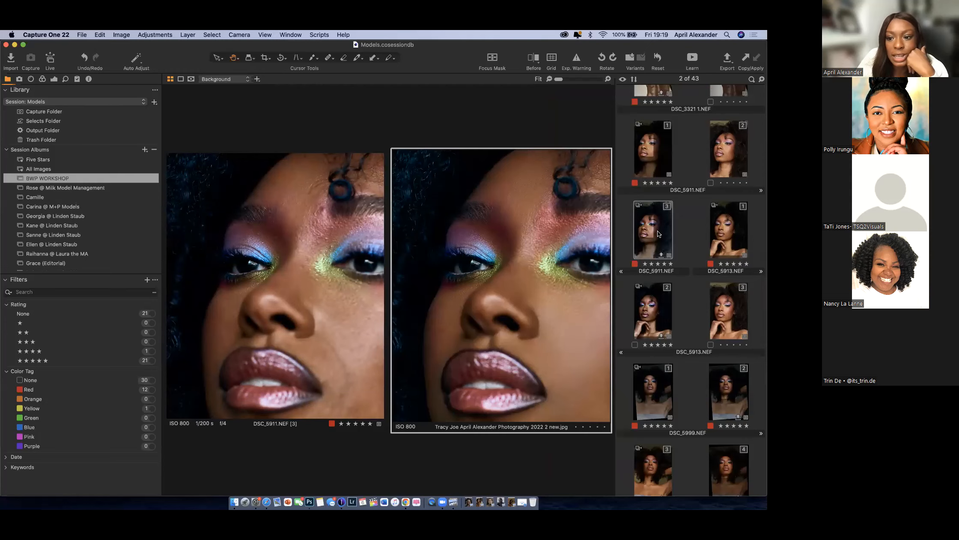
pyautogui.click(694, 214)
# Review variants 2 and 1 of DSC_3321 1.NEF, followed by the matching final JPG ending in "2021 20".
pyautogui.scroll(5, 695, 214)
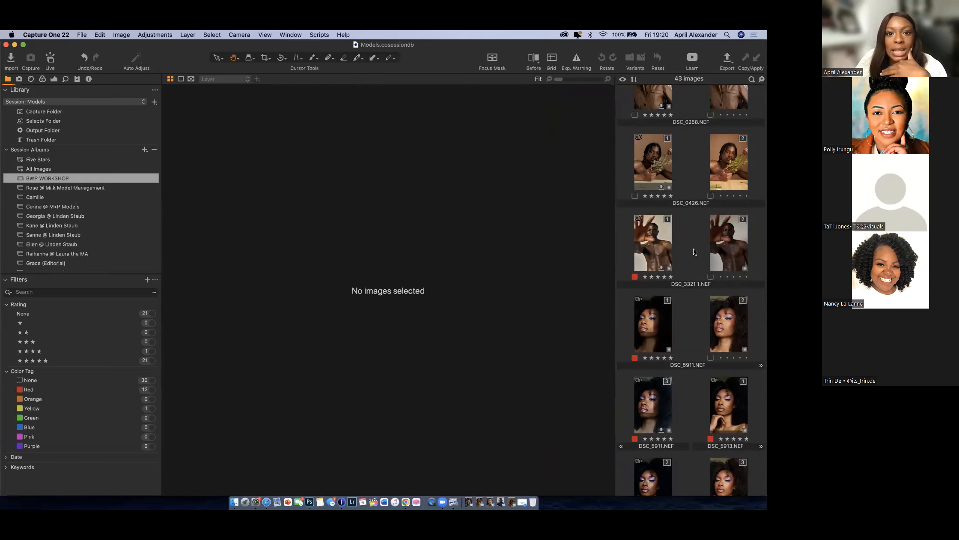
pyautogui.click(723, 255)
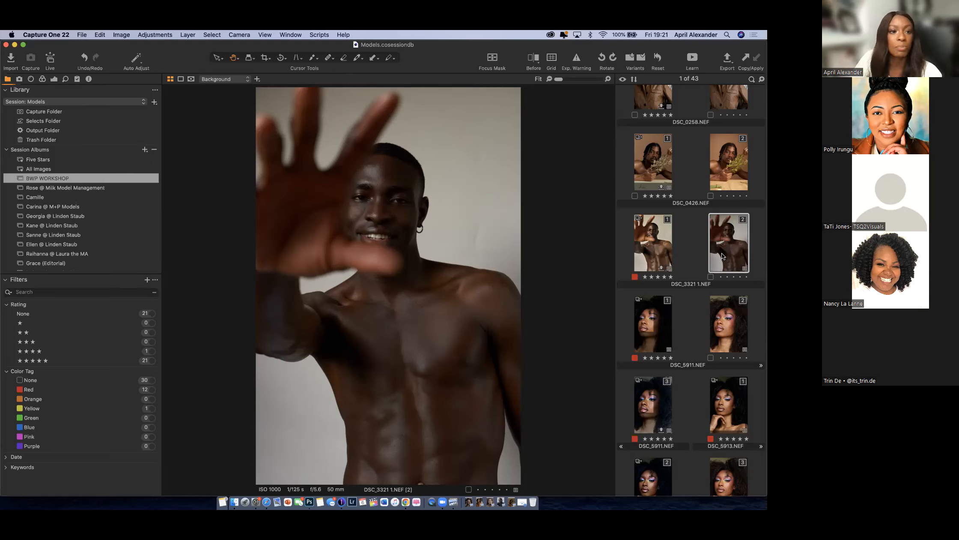
pyautogui.click(661, 251)
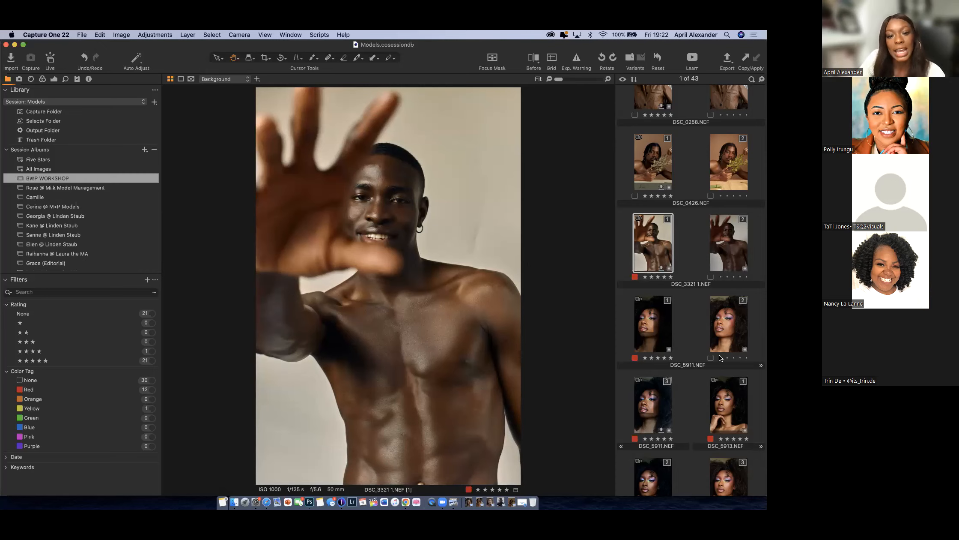
pyautogui.scroll(-5, 721, 346)
pyautogui.scroll(-10, 721, 346)
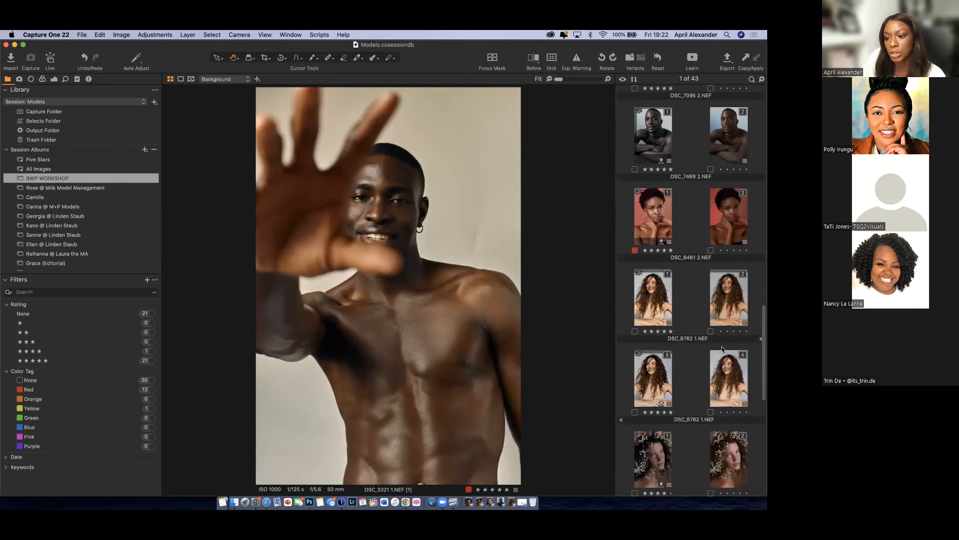
pyautogui.click(733, 293)
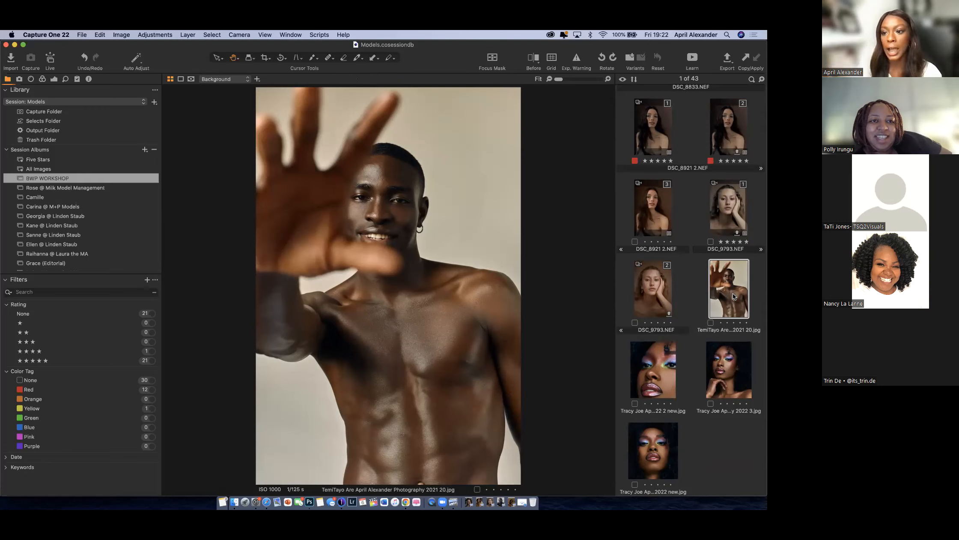
# Review variants 2 and 1 of DSC_9793.NEF individually and compare them side by side.
pyautogui.click(663, 287)
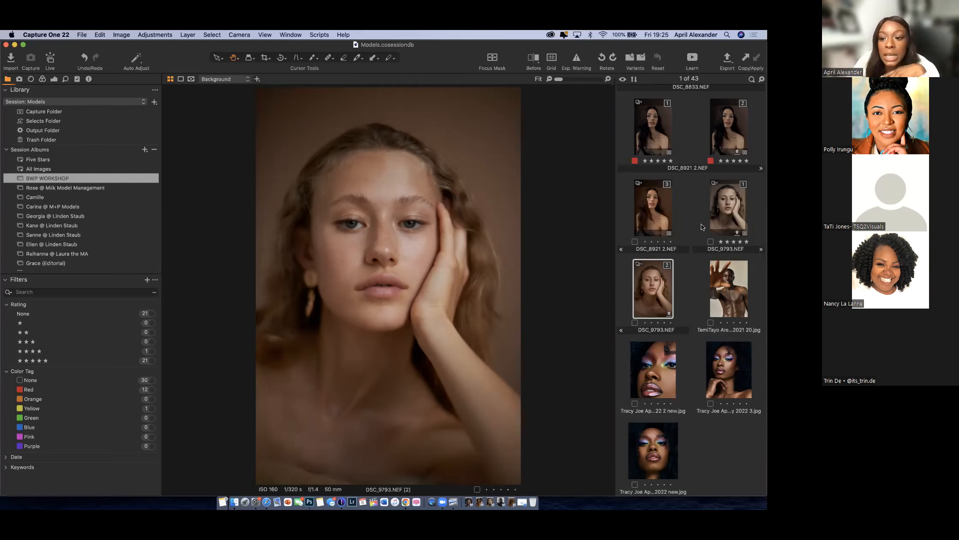
pyautogui.click(735, 209)
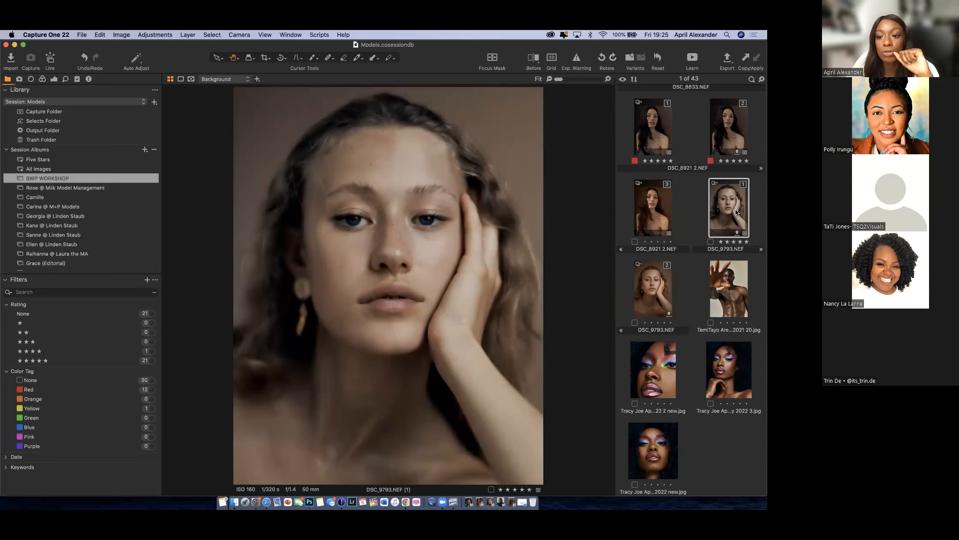
pyautogui.keyDown('super'); pyautogui.click(643, 291); pyautogui.keyUp('super')
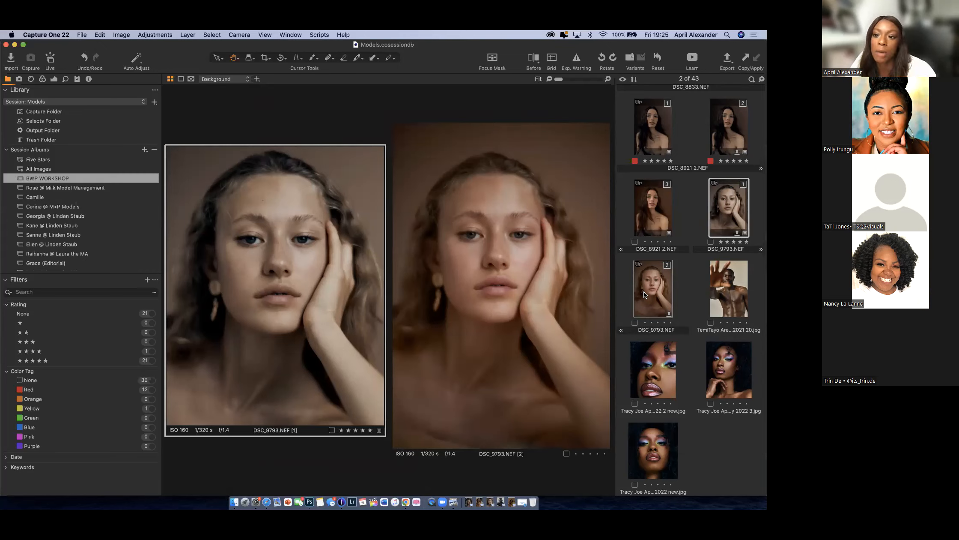
# Compare variant 3 of DSC_8921 2.NEF side by side with variant 2 of DSC_9793.NEF, and return to the DSC_8921 2.NEF portrait alone.
pyautogui.click(664, 208)
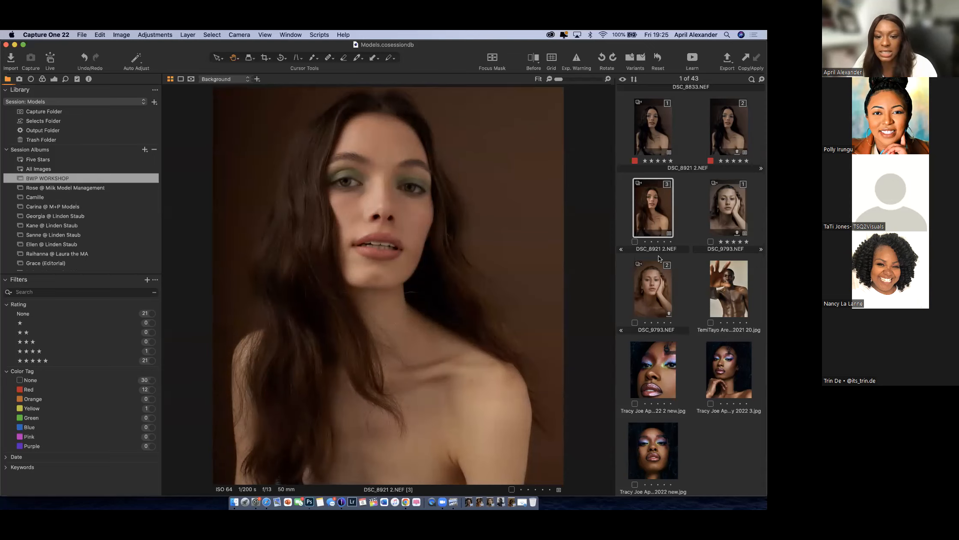
pyautogui.keyDown('super'); pyautogui.click(656, 272); pyautogui.keyUp('super')
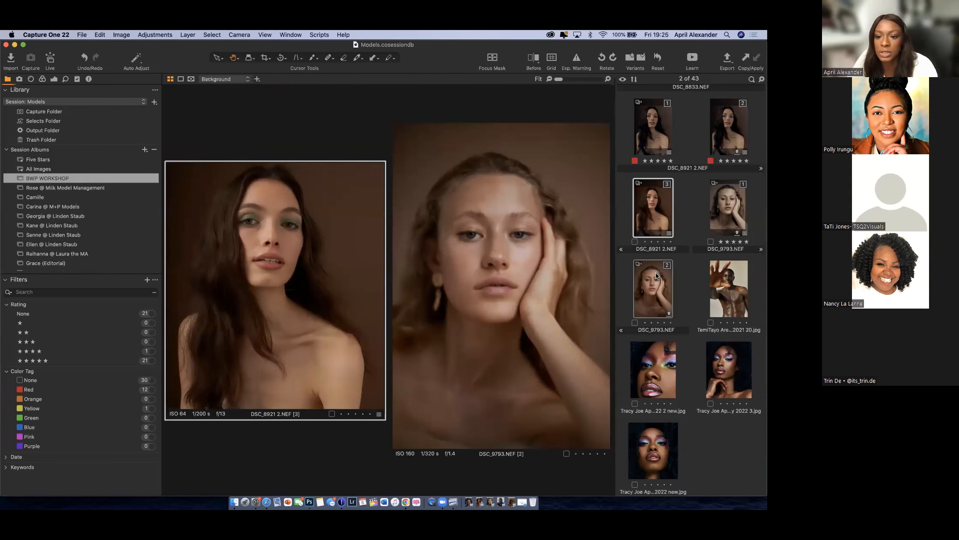
pyautogui.keyDown('super'); pyautogui.click(656, 272); pyautogui.keyUp('super')
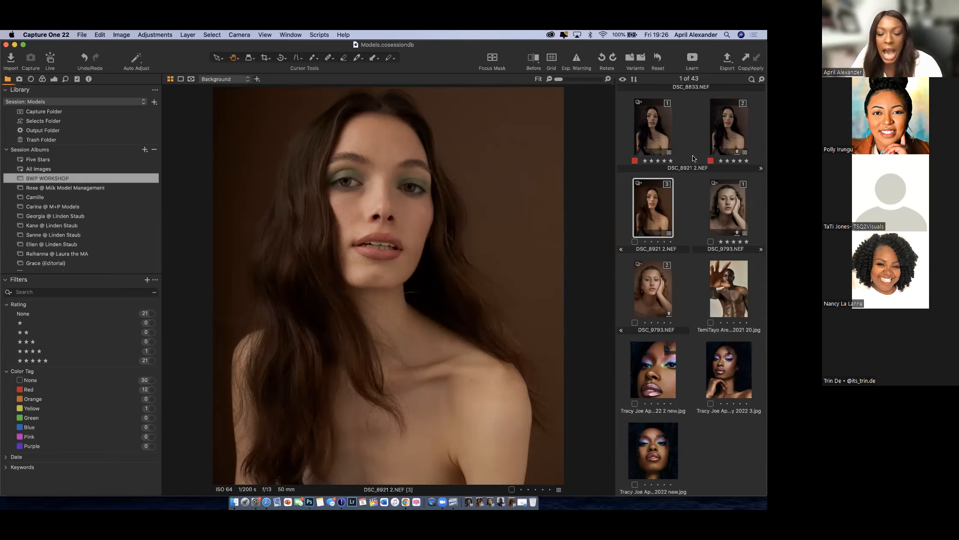
# Compare variants 1 and 3 of DSC_8921 2.NEF side by side, and display variant 1 on its own.
pyautogui.keyDown('super'); pyautogui.click(662, 125); pyautogui.keyUp('super')
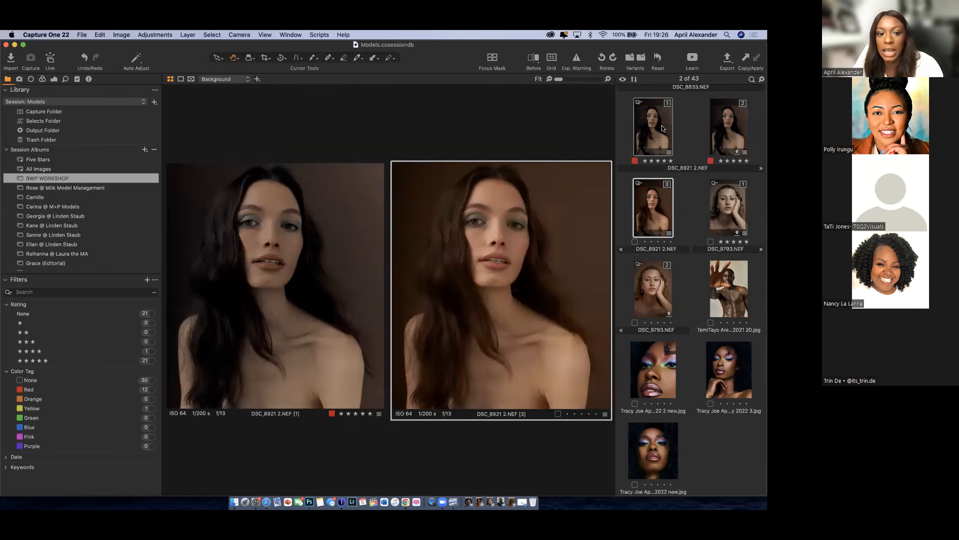
pyautogui.click(682, 136)
pyautogui.click(662, 132)
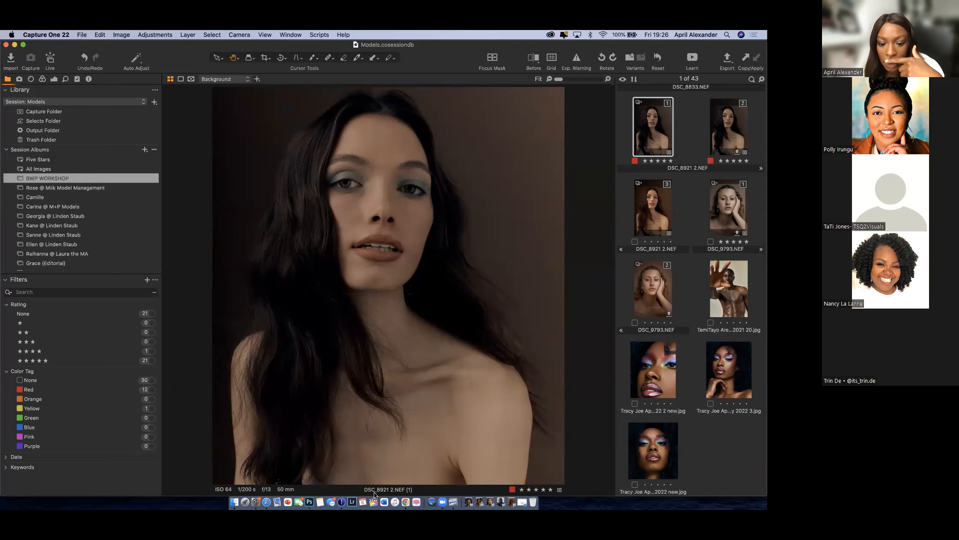
# Switch to Chrome, view the Instagram post of the same dark-haired portrait as DSC_8921 2.NEF, and close the post.
pyautogui.click(409, 503)
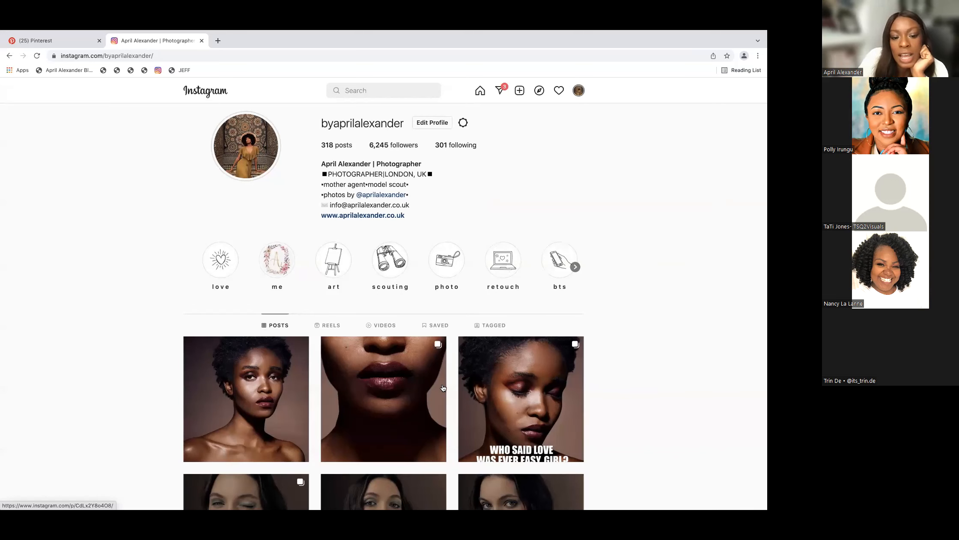
pyautogui.scroll(-3, 443, 387)
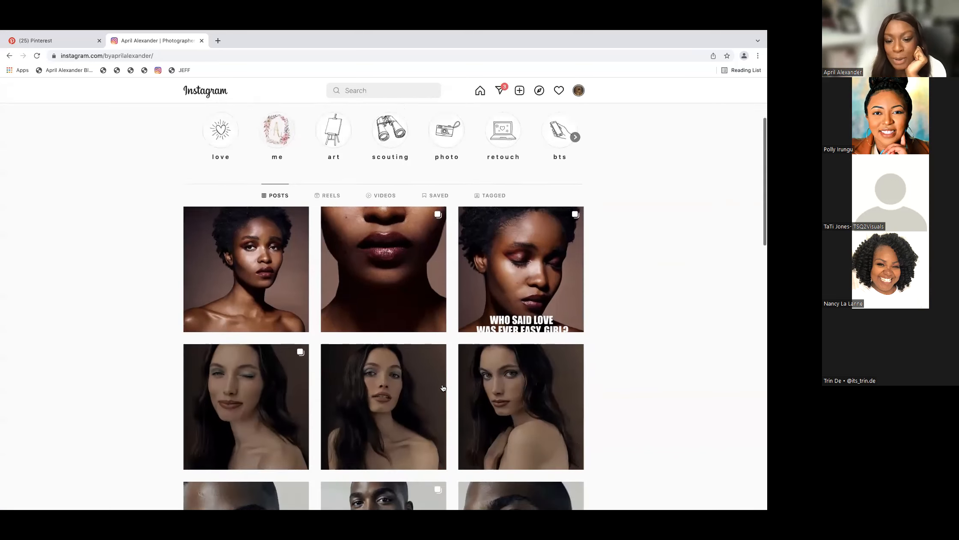
pyautogui.click(428, 406)
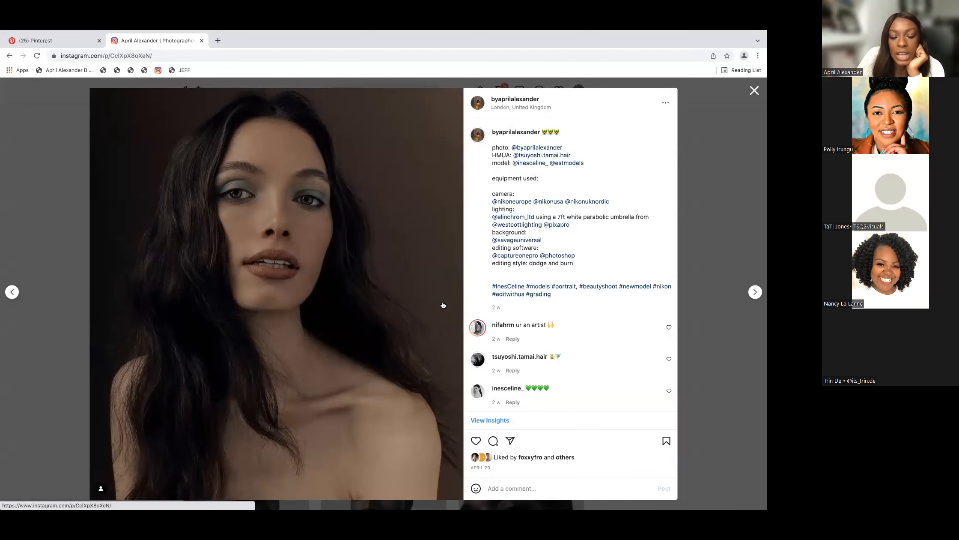
pyautogui.click(754, 94)
# Browse the photographer's Instagram post grid to examine the colour grading across the portrait series, and return to the profile header.
pyautogui.scroll(-2, 577, 299)
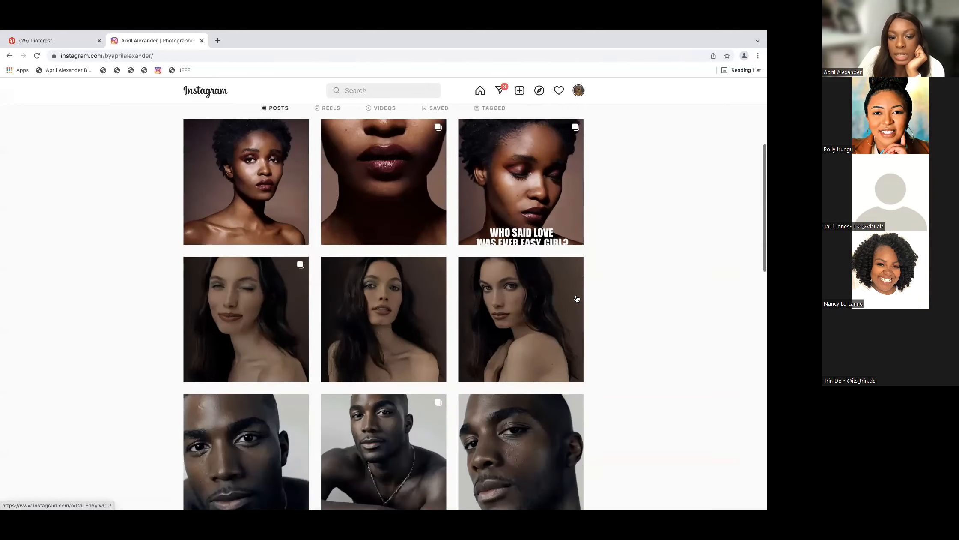
pyautogui.scroll(-10, 577, 298)
pyautogui.scroll(12, 577, 299)
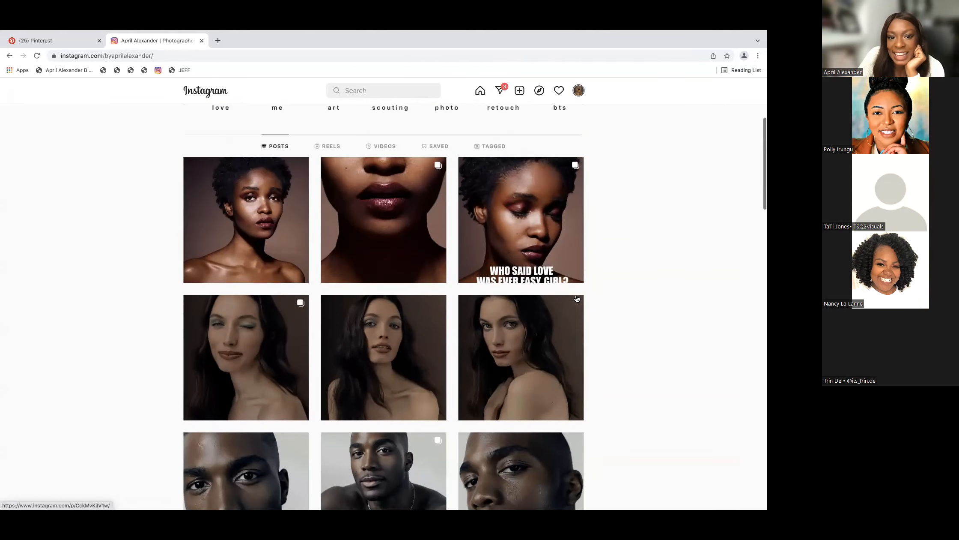
pyautogui.scroll(4, 577, 298)
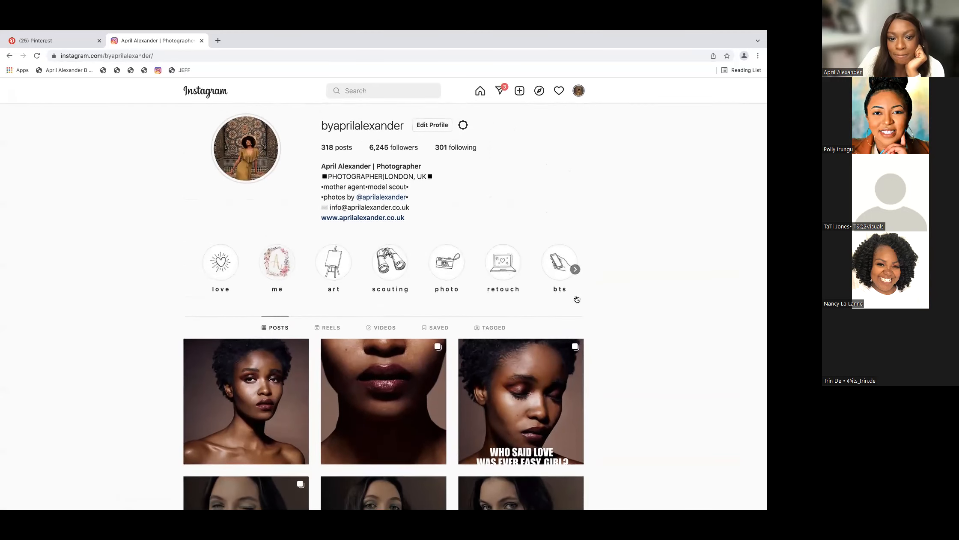
pyautogui.scroll(-15, 577, 299)
pyautogui.scroll(-6, 577, 299)
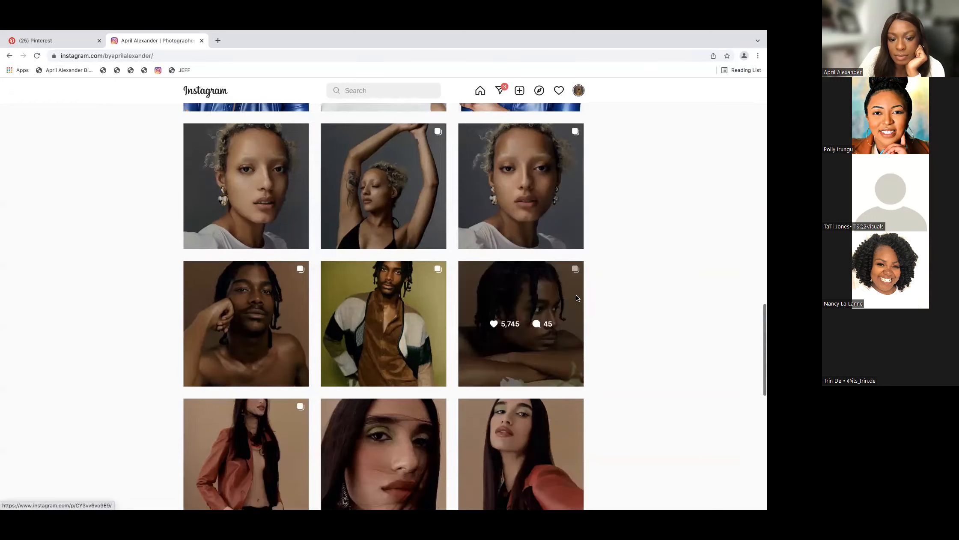
pyautogui.scroll(-10, 577, 298)
pyautogui.scroll(-4, 576, 298)
pyautogui.scroll(-1, 576, 299)
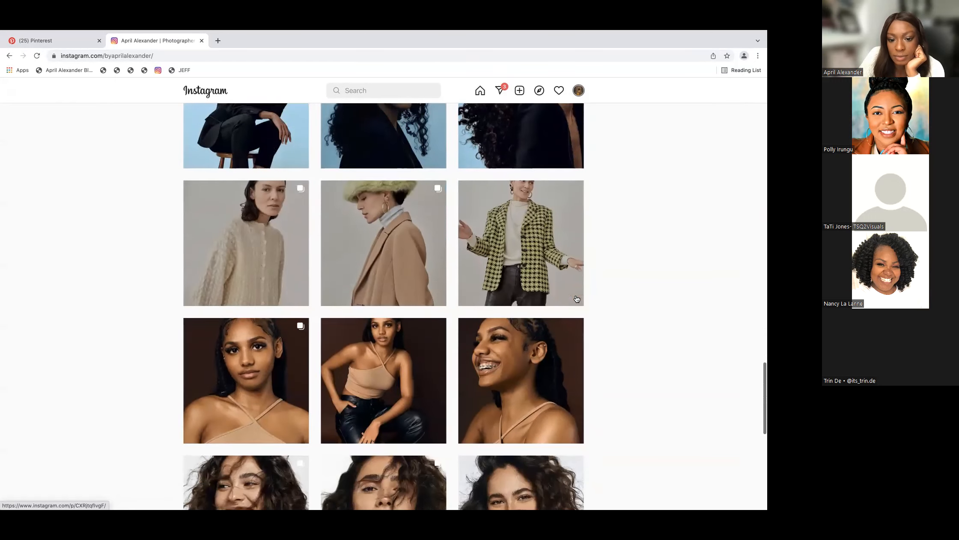
pyautogui.scroll(-9, 576, 299)
pyautogui.scroll(-7, 576, 299)
pyautogui.scroll(20, 576, 299)
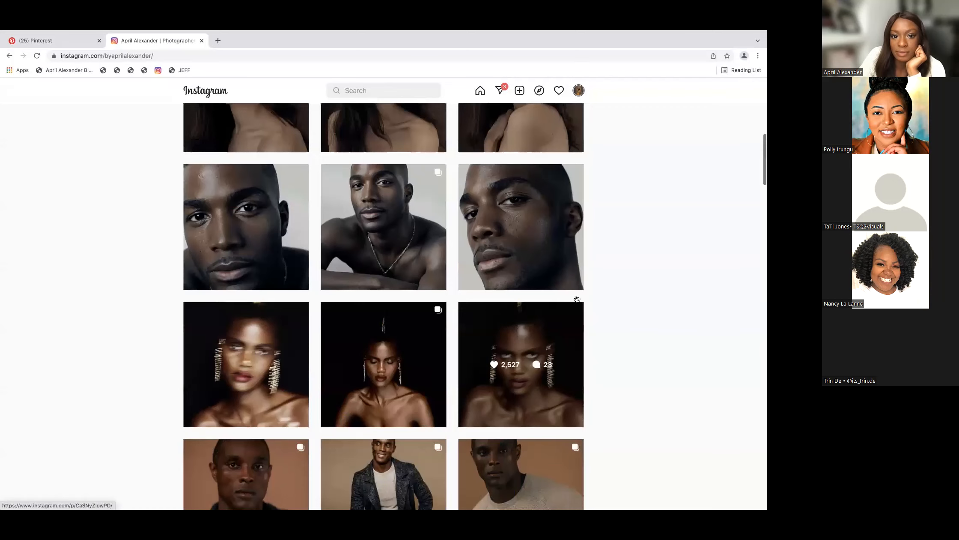
pyautogui.scroll(10, 577, 298)
# Switch back to Capture One, and view variant 2 of DSC_9793.NEF and the final JPG ending in "2021 20".
pyautogui.moveTo(374, 507)
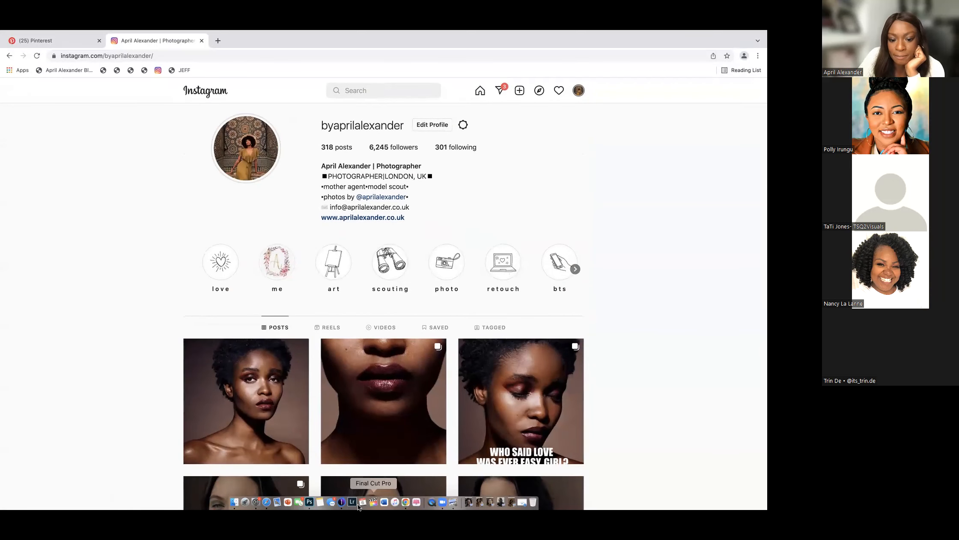
pyautogui.click(341, 502)
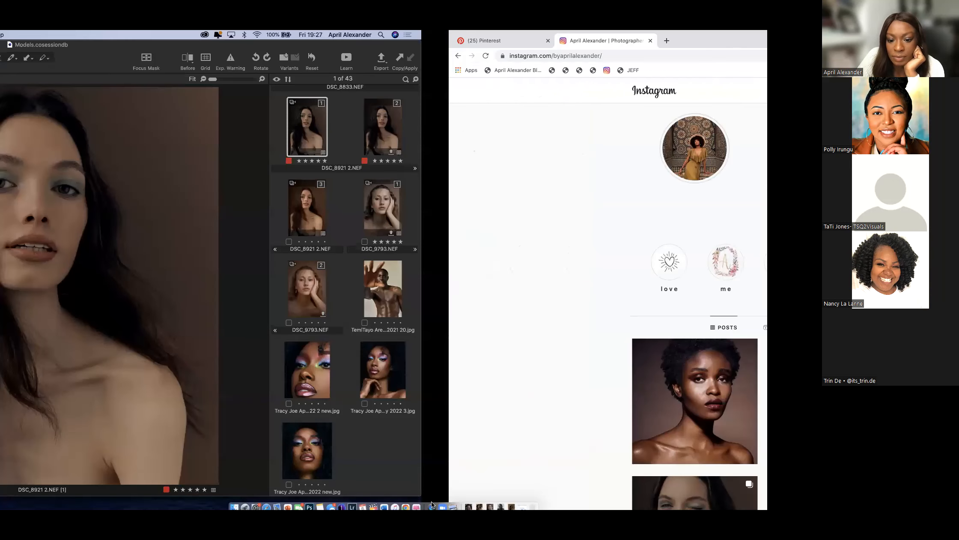
pyautogui.click(442, 503)
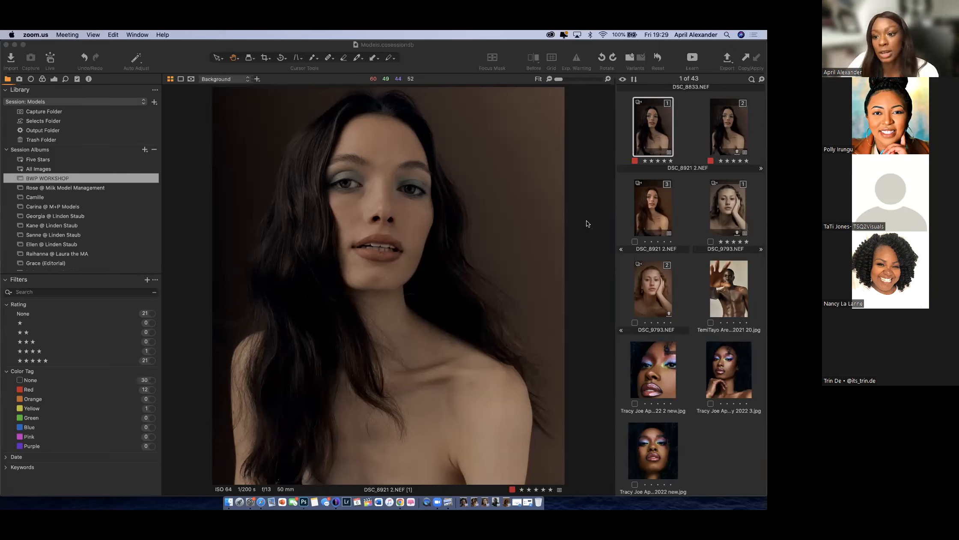
pyautogui.click(651, 292)
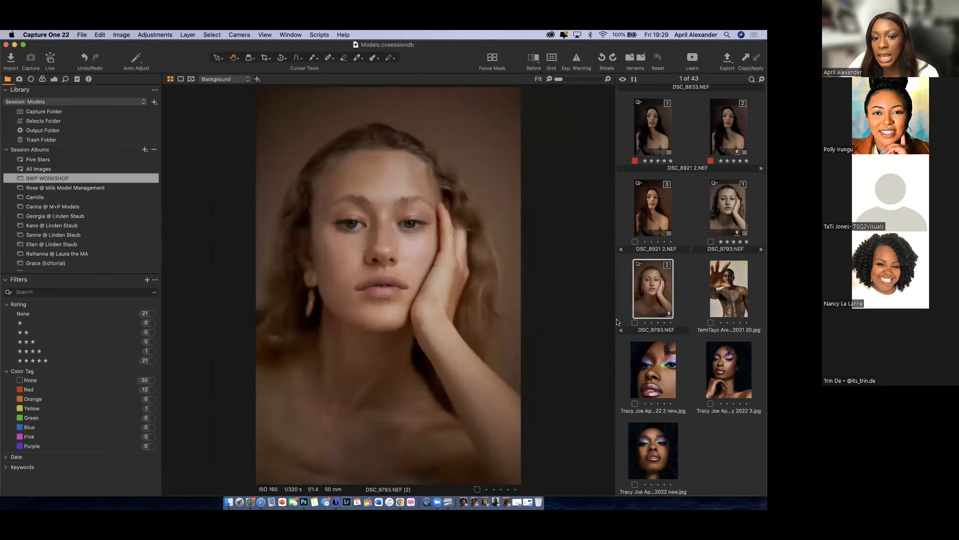
pyautogui.click(735, 283)
# Display variant 2 of DSC_8461 2.NEF, the portrait against the red background.
pyautogui.scroll(10, 718, 232)
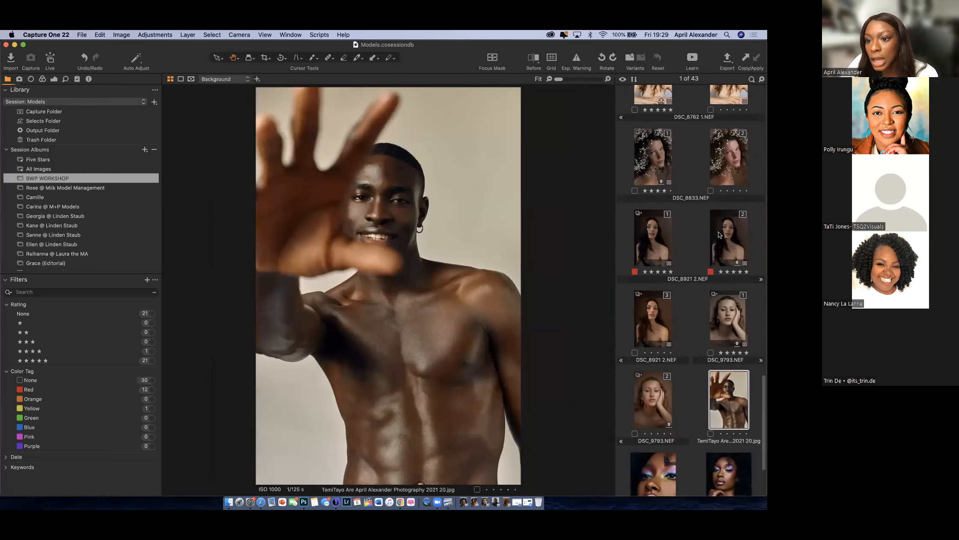
pyautogui.scroll(5, 718, 231)
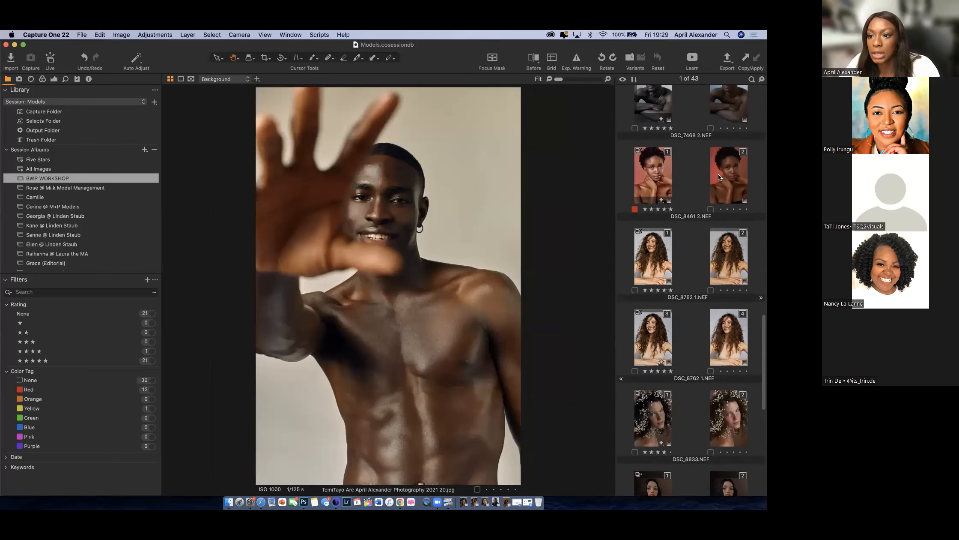
pyautogui.click(731, 173)
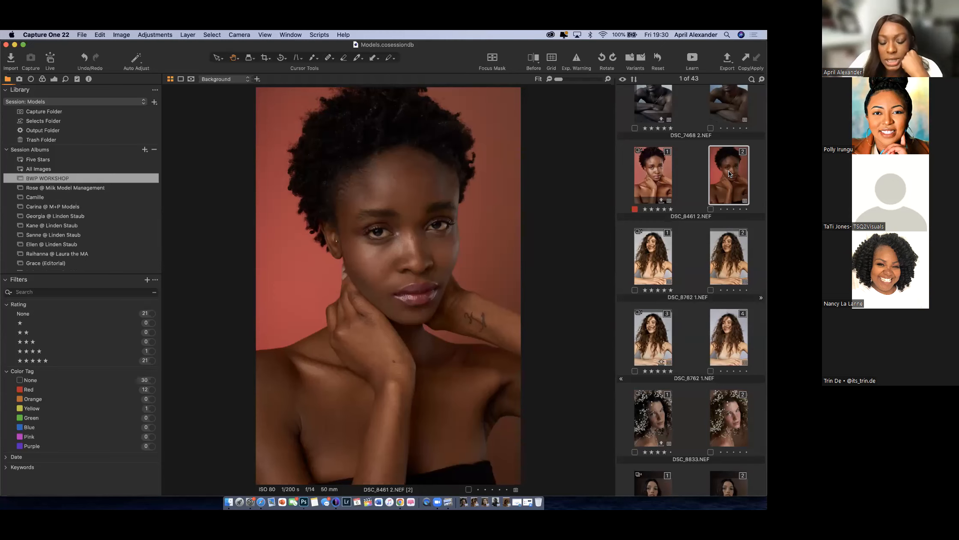
# Switch to Chrome and display the Pinterest pin of the Fenty Beauty Mattemoiselle Plush Matte Lipstick.
pyautogui.click(399, 502)
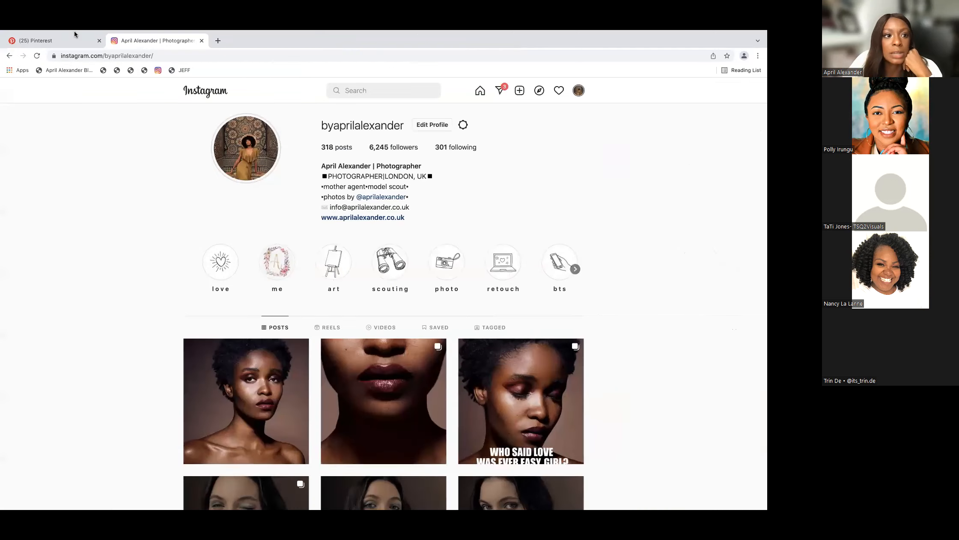
pyautogui.click(75, 40)
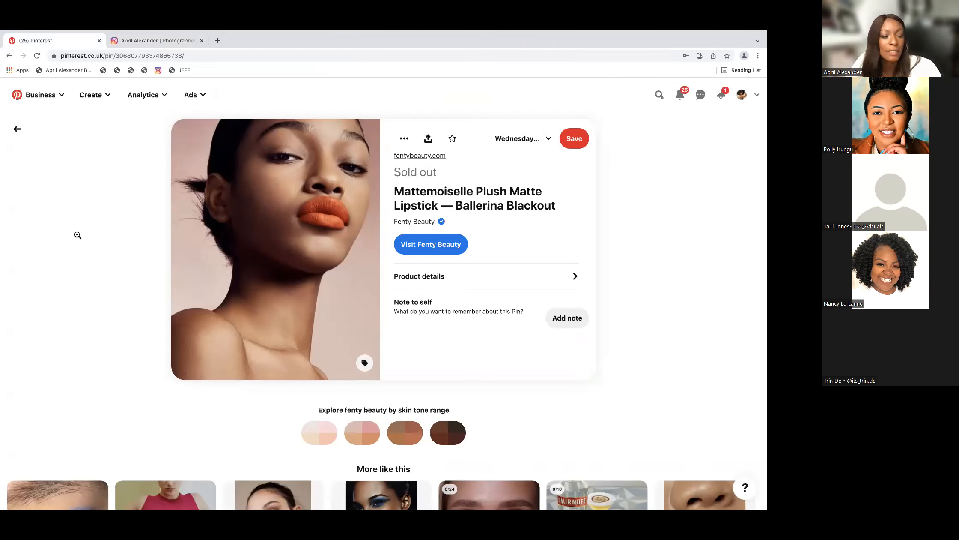
pyautogui.moveTo(366, 511)
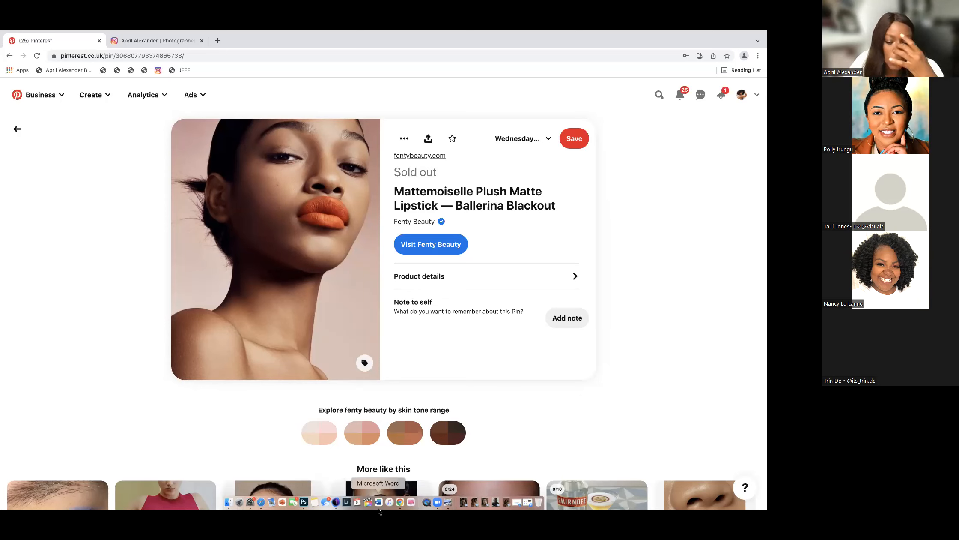
# Switch back to Capture One, view variant 1 of DSC_8461 2.NEF against the red background, and clear the image selection.
pyautogui.click(335, 503)
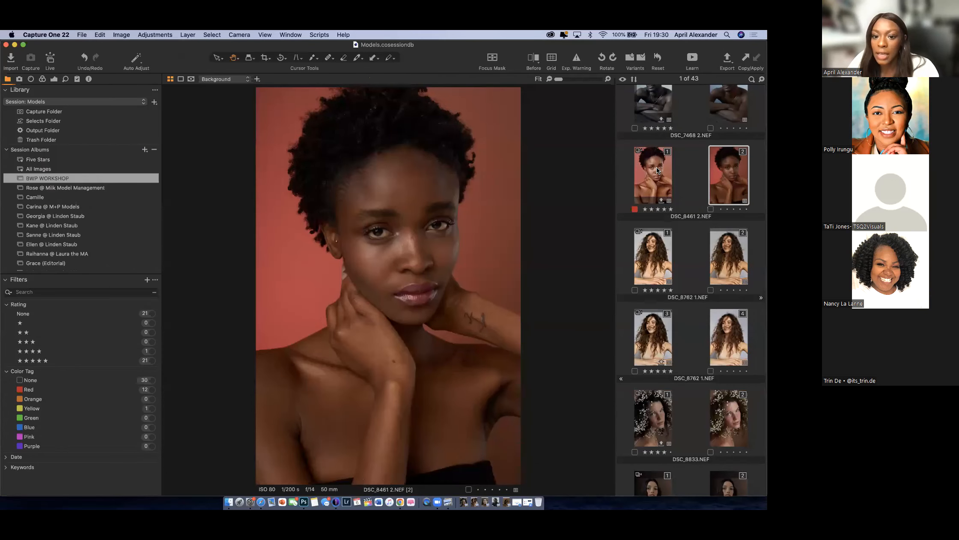
pyautogui.click(658, 170)
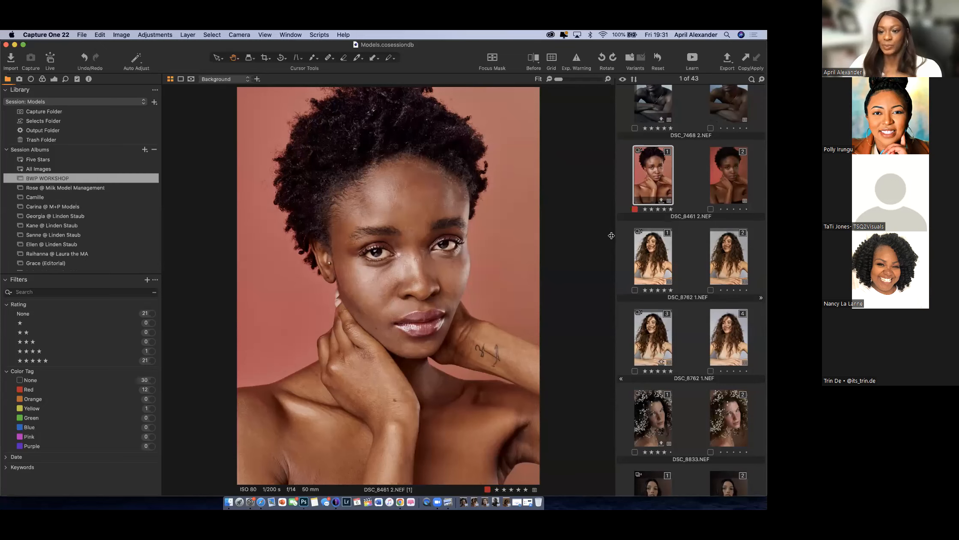
pyautogui.click(618, 235)
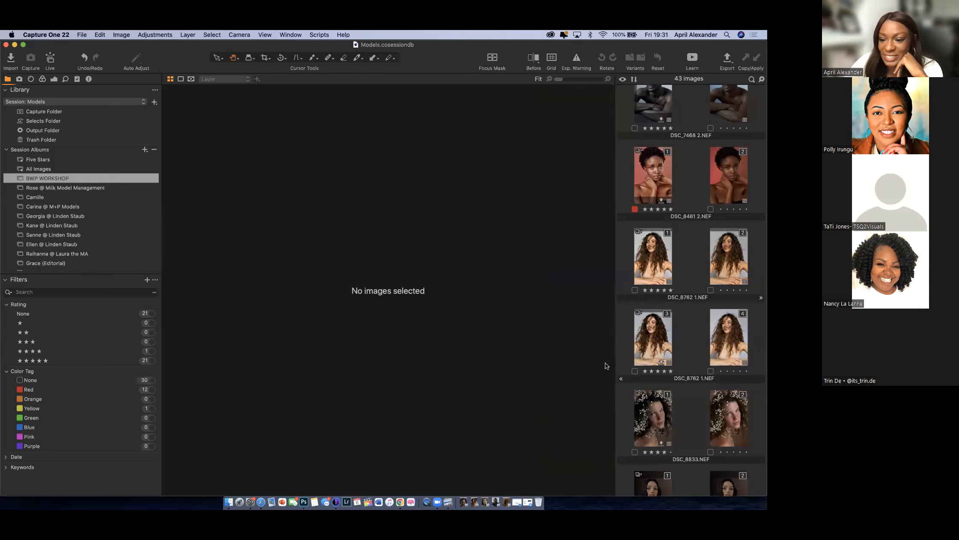
# Look through the BWP WORKSHOP thumbnails, from the final JPGs back to the first images and on to the DSC_5999.NEF variants.
pyautogui.scroll(-5, 696, 327)
pyautogui.scroll(-10, 696, 328)
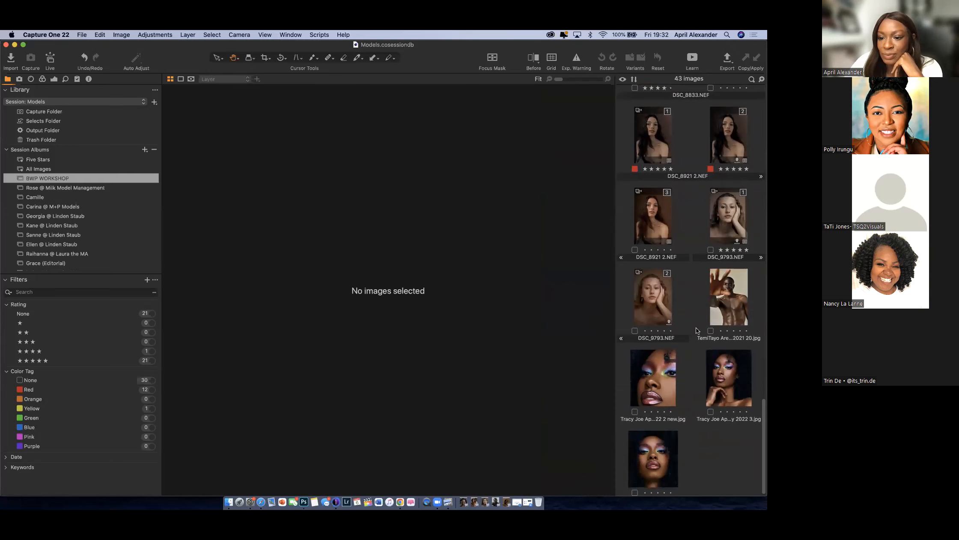
pyautogui.scroll(9, 696, 328)
pyautogui.scroll(15, 696, 329)
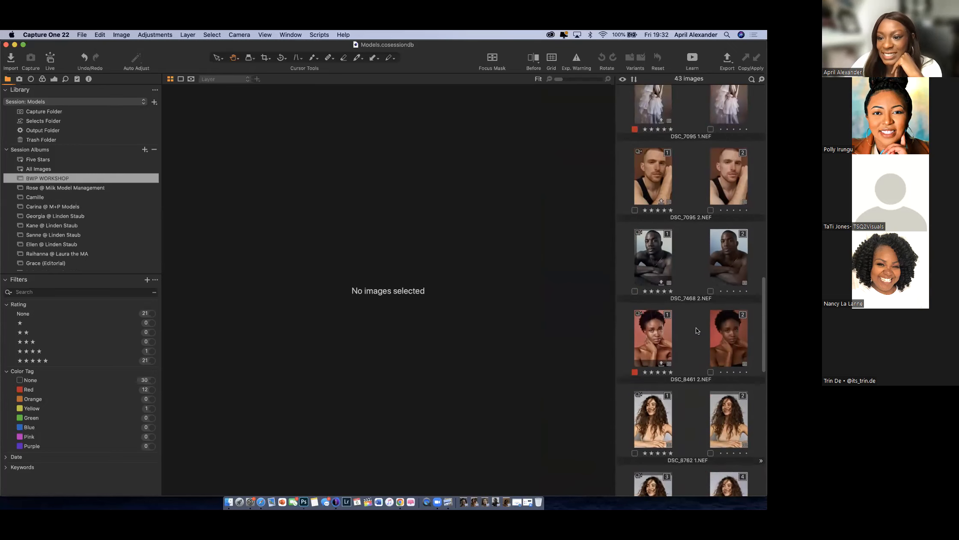
pyautogui.scroll(-15, 696, 330)
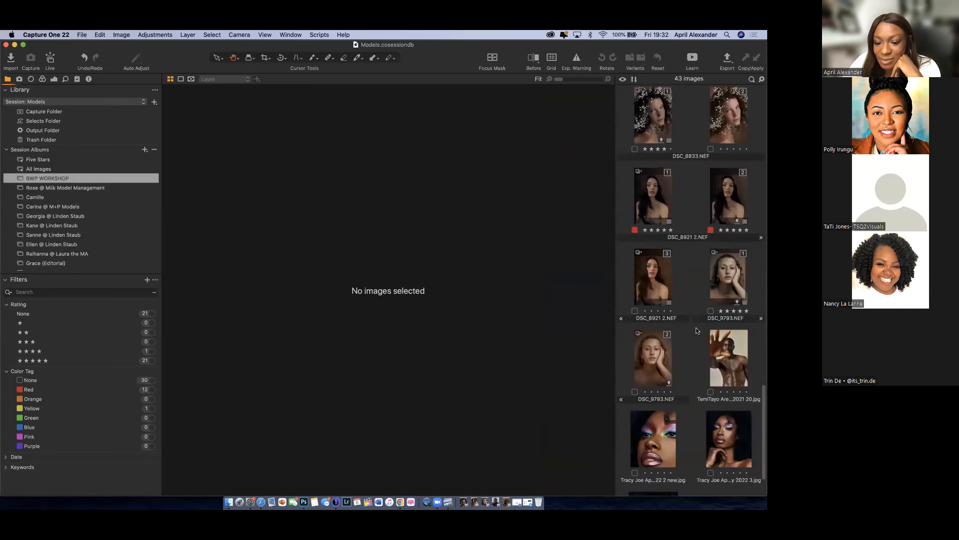
pyautogui.scroll(3, 697, 328)
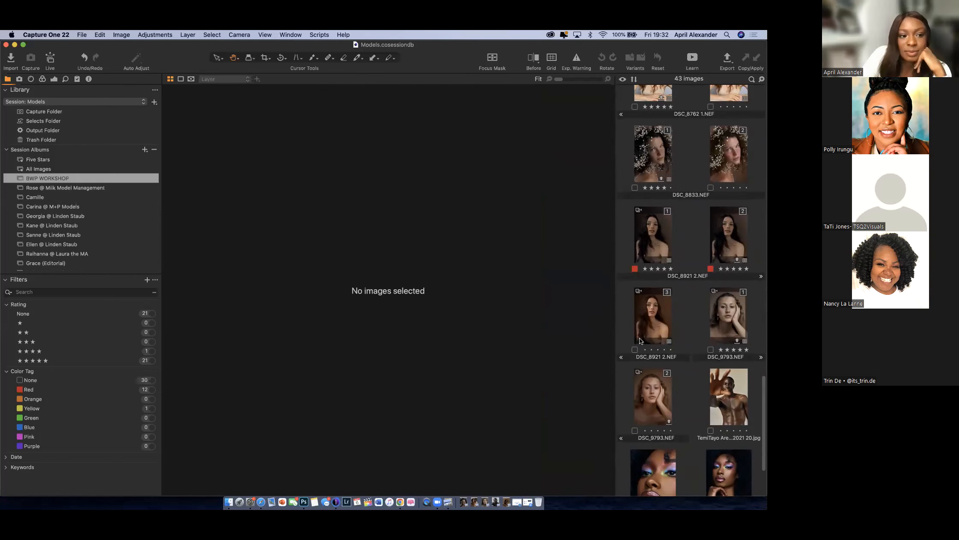
pyautogui.scroll(5, 722, 180)
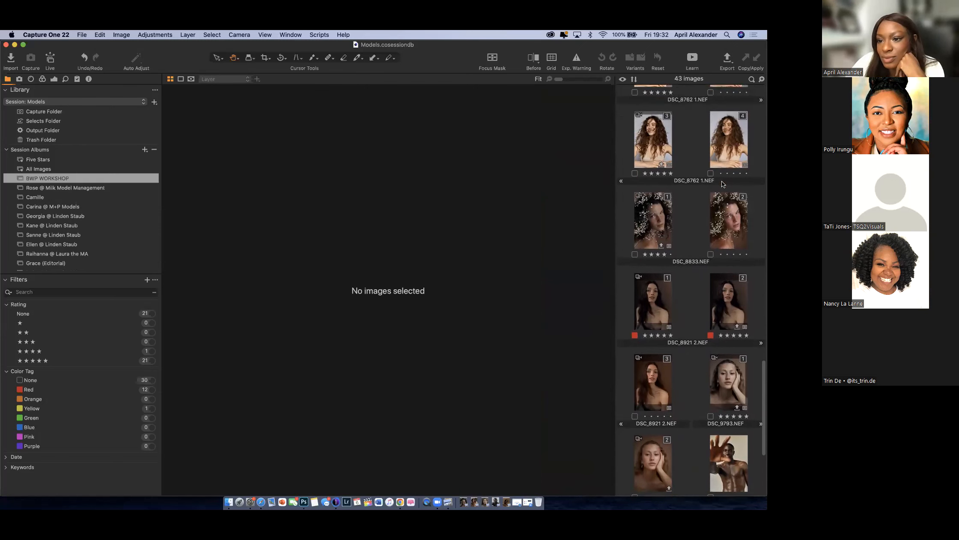
pyautogui.scroll(8, 722, 182)
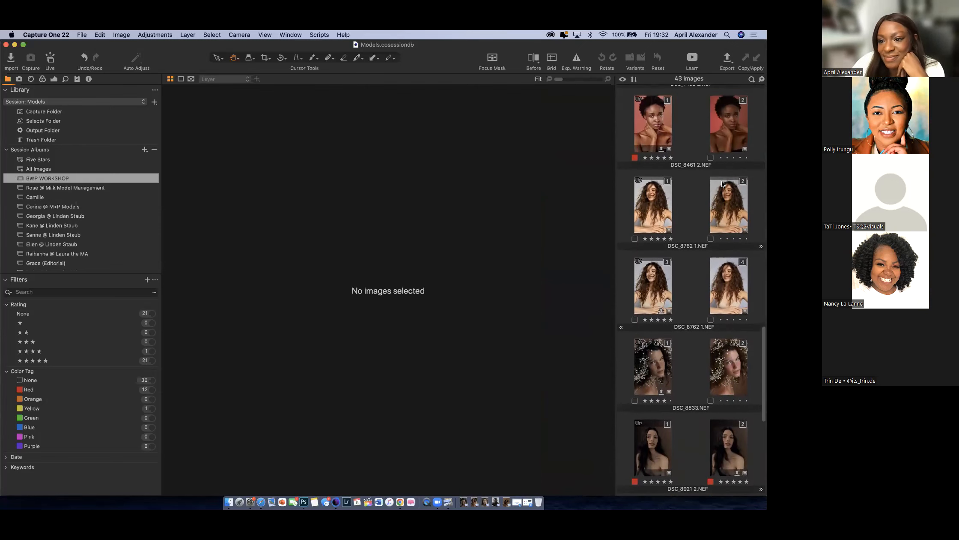
pyautogui.scroll(8, 723, 185)
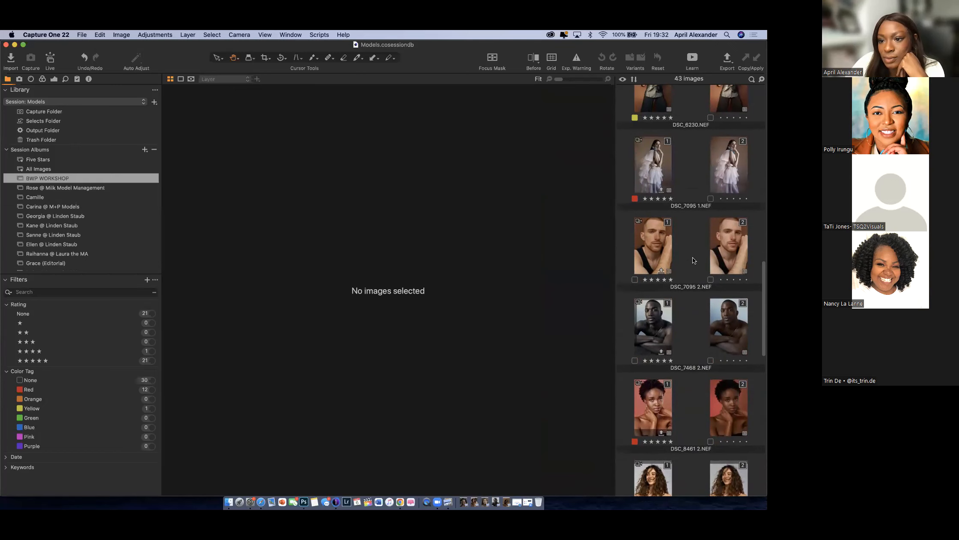
pyautogui.scroll(13, 694, 260)
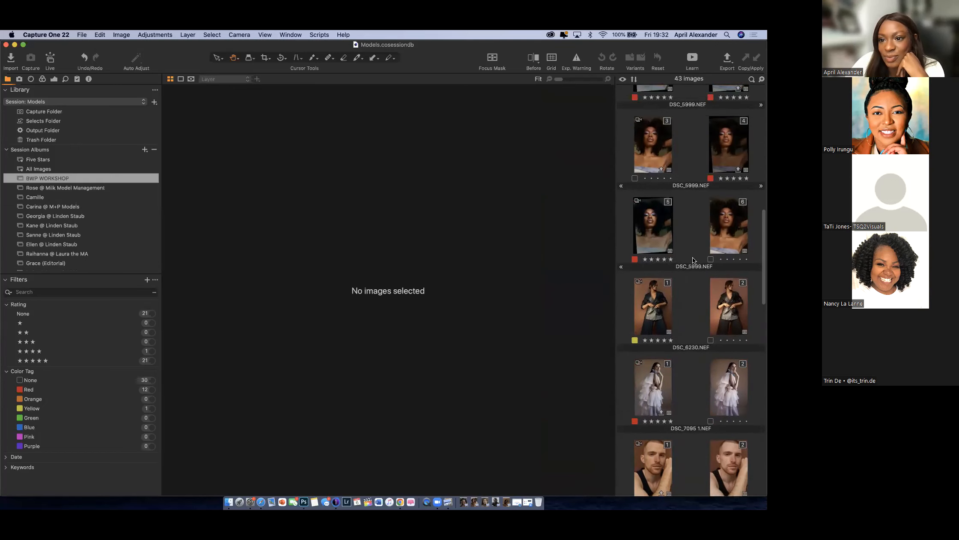
pyautogui.scroll(10, 693, 260)
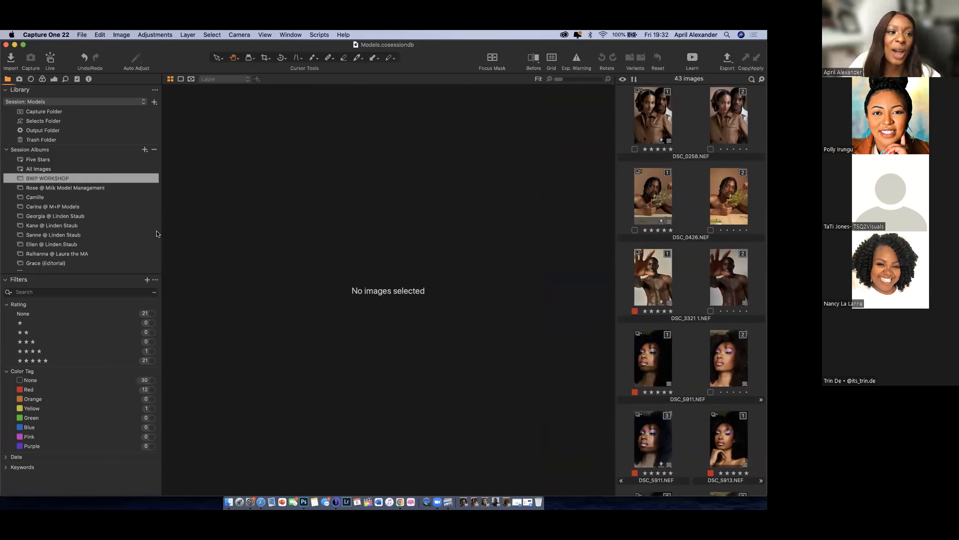
pyautogui.scroll(-2, 687, 350)
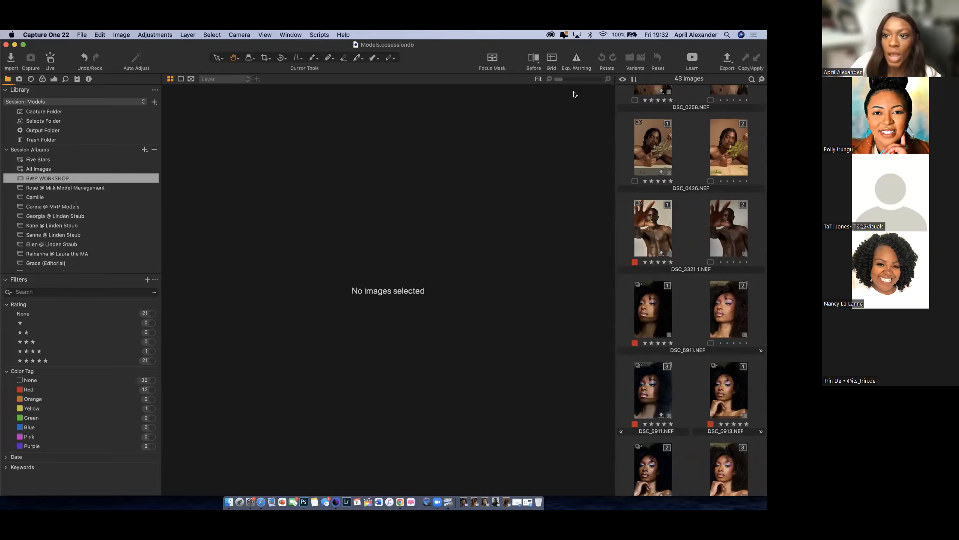
pyautogui.scroll(2, 664, 256)
pyautogui.scroll(-10, 663, 255)
pyautogui.scroll(10, 664, 256)
pyautogui.scroll(-5, 68, 246)
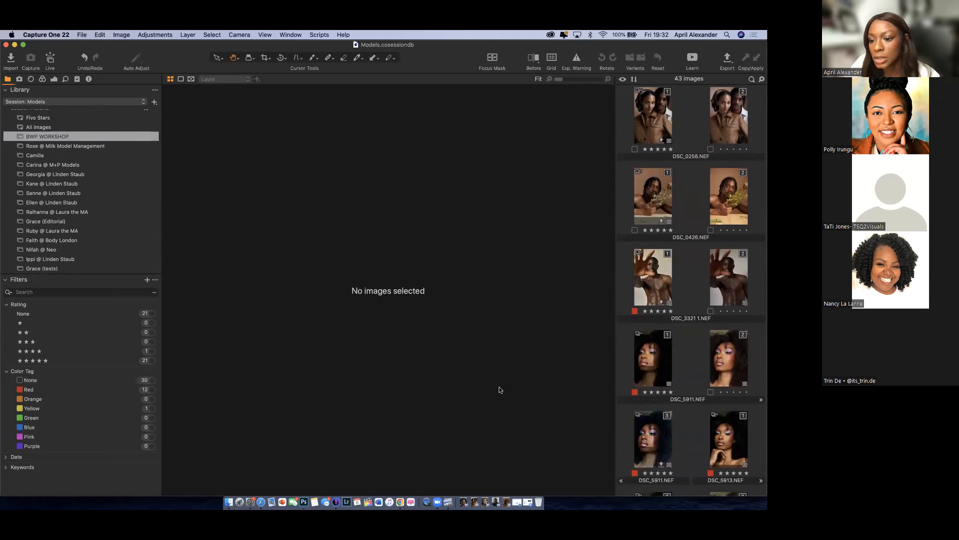
pyautogui.scroll(-5, 728, 288)
pyautogui.scroll(-6, 729, 288)
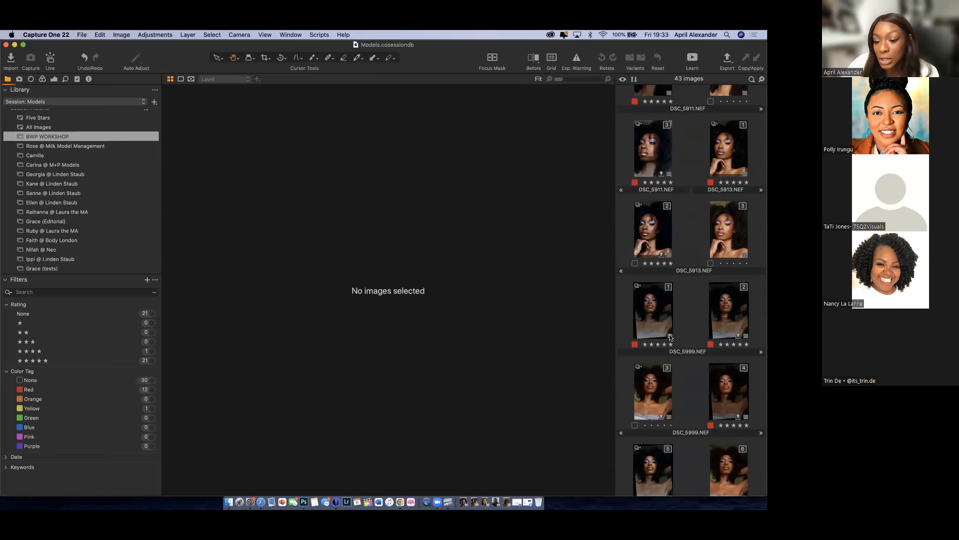
pyautogui.scroll(-3, 692, 282)
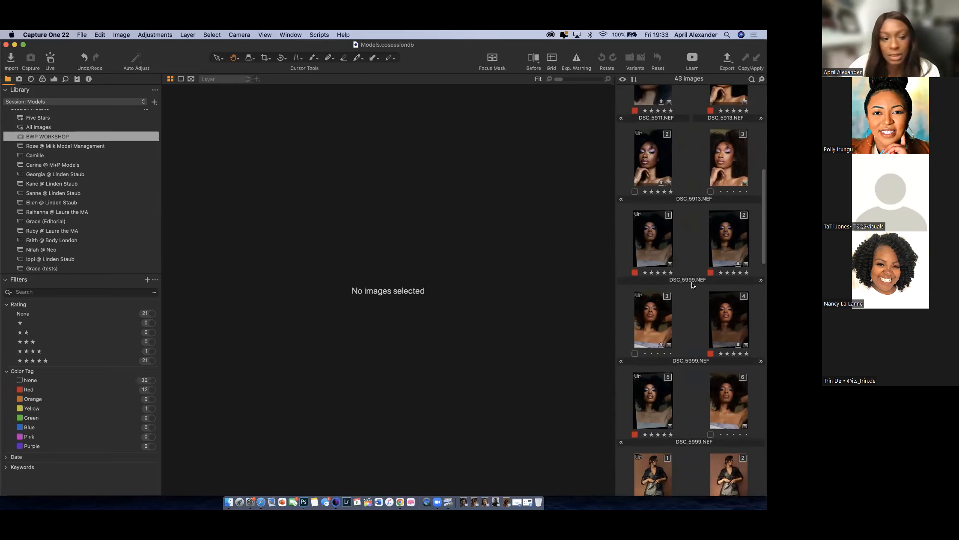
# Open the last ICE MODELS album in the session albums and display the portrait DSC_5973 2.NEF.
pyautogui.scroll(-4, 46, 247)
pyautogui.scroll(-8, 46, 248)
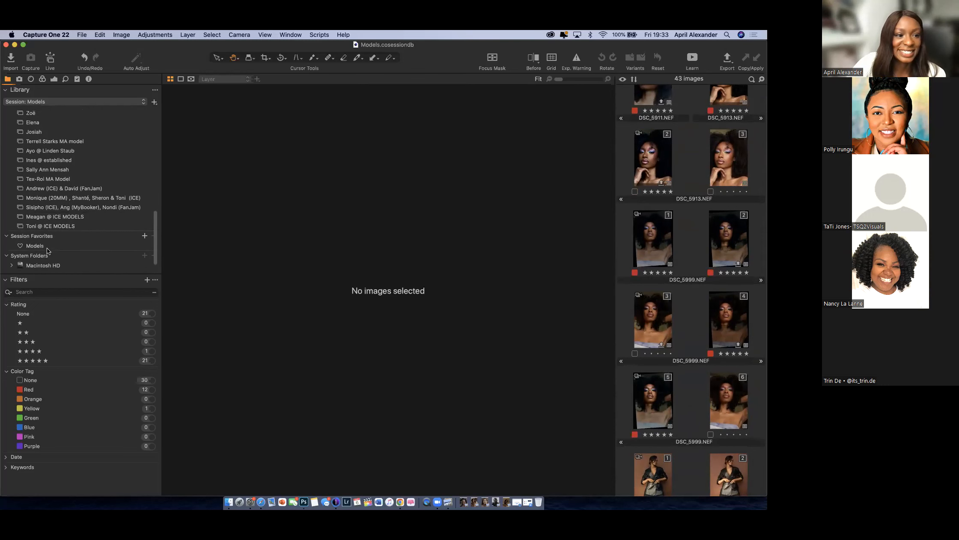
pyautogui.click(60, 226)
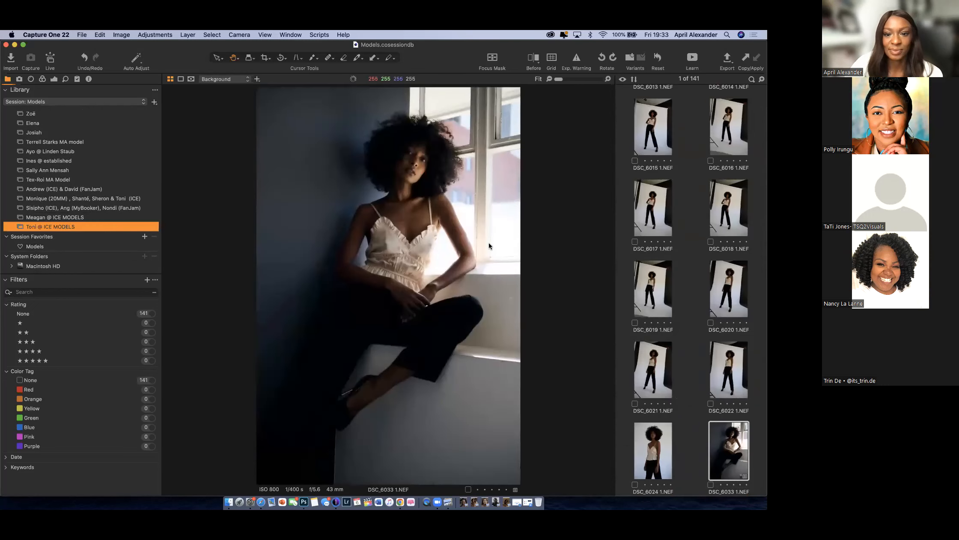
pyautogui.scroll(20, 735, 176)
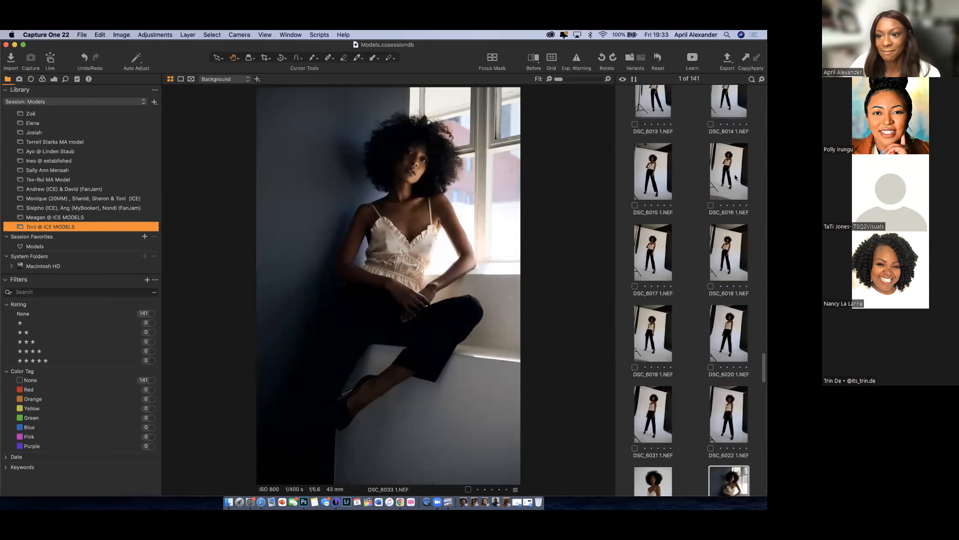
pyautogui.scroll(12, 735, 174)
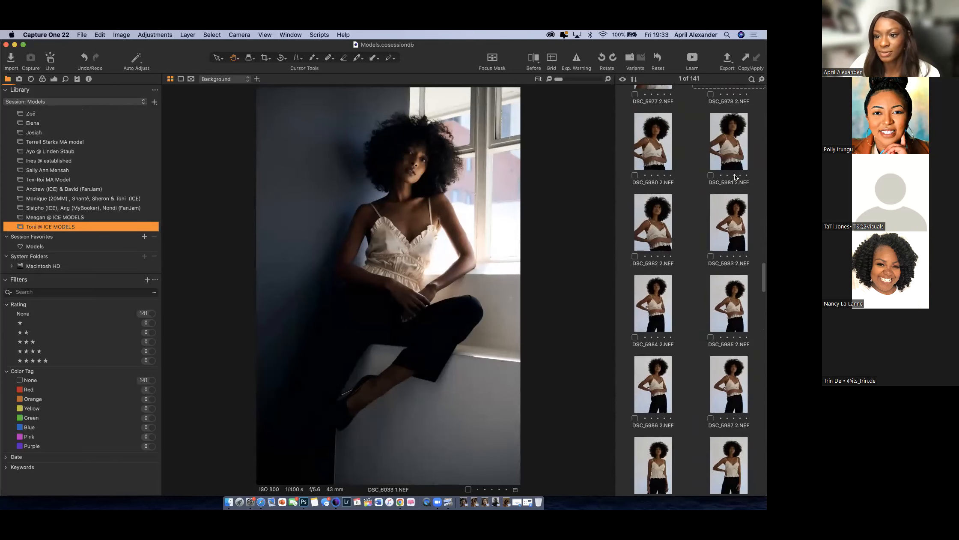
pyautogui.scroll(2, 735, 175)
pyautogui.scroll(-2, 735, 174)
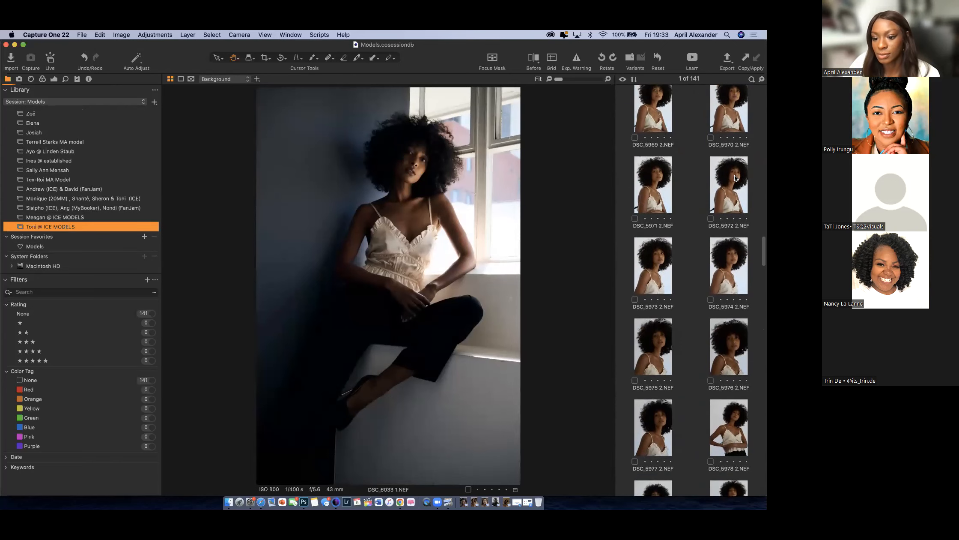
pyautogui.click(663, 257)
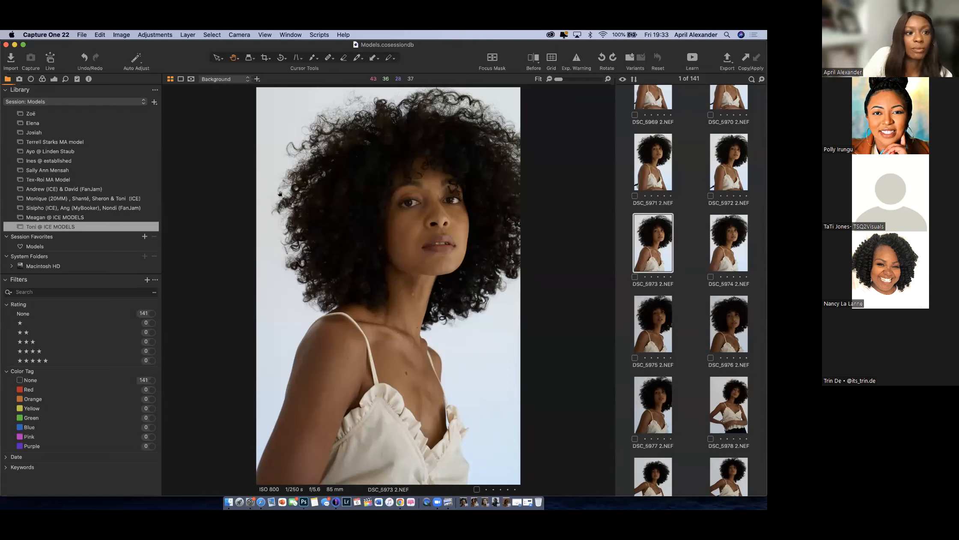
# Set the portrait's white balance to 4658 Kelvin and its brightness to 2.
pyautogui.click(55, 79)
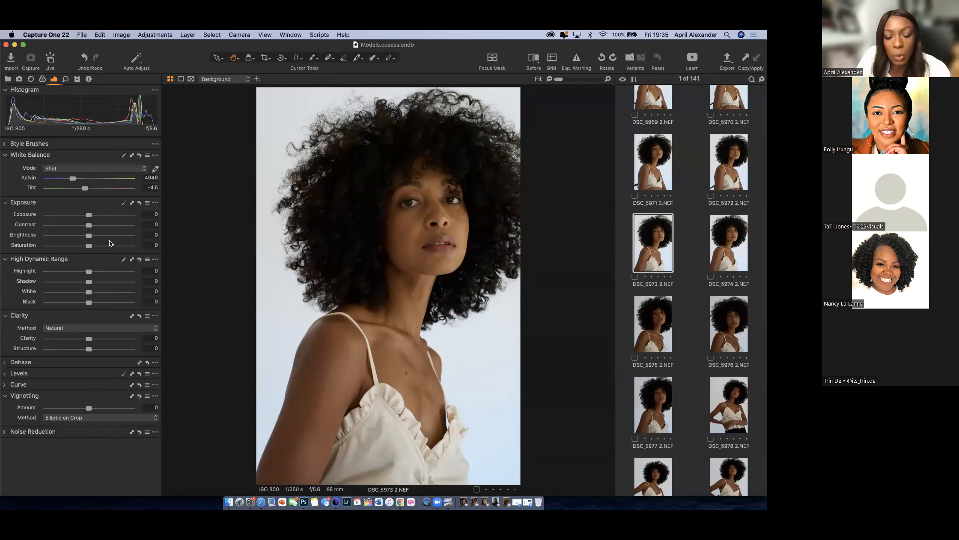
pyautogui.moveTo(74, 178); pyautogui.dragTo(77, 176)
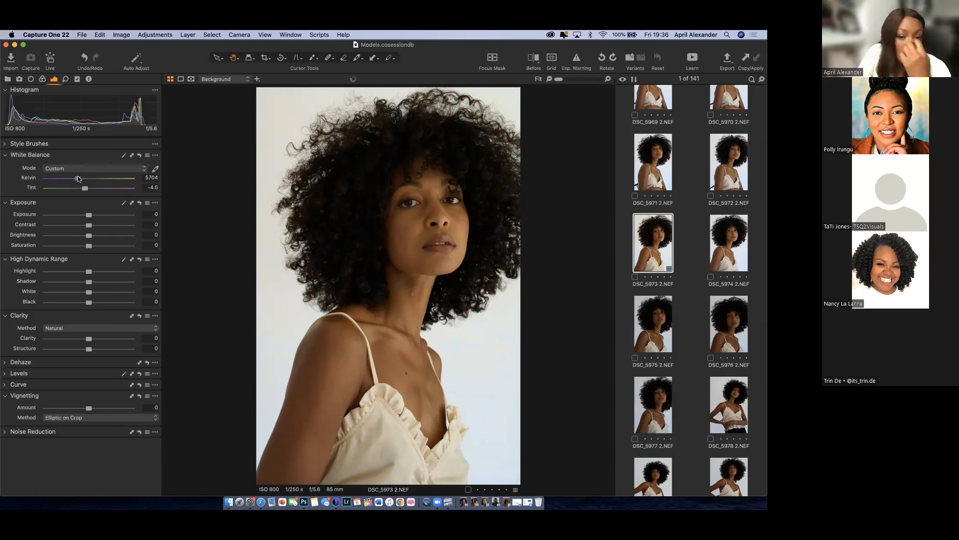
pyautogui.moveTo(77, 176); pyautogui.dragTo(70, 176)
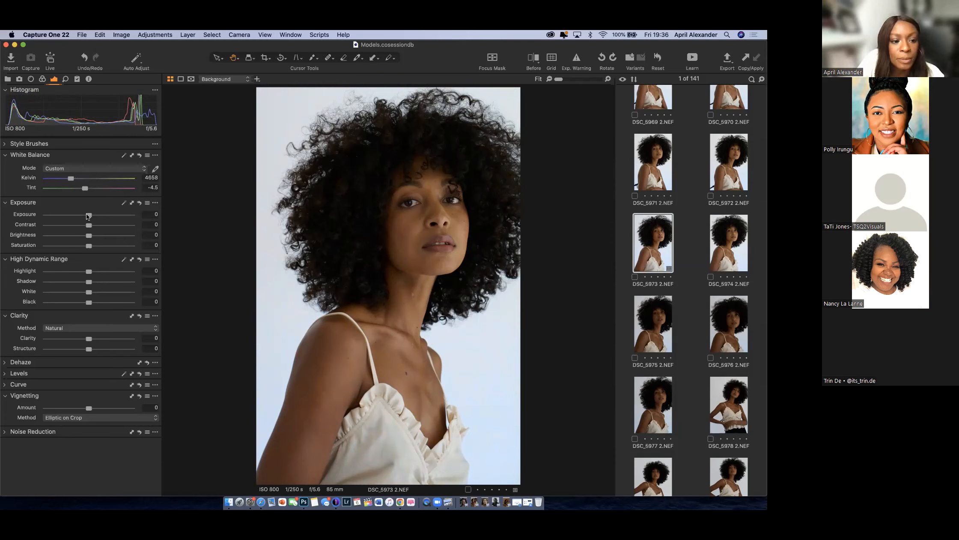
pyautogui.moveTo(89, 235); pyautogui.dragTo(87, 236)
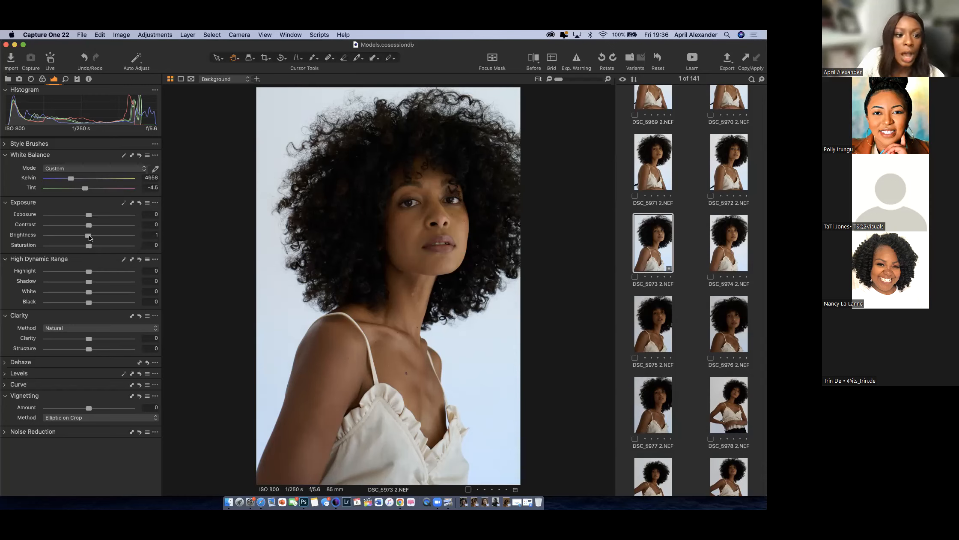
pyautogui.moveTo(88, 235); pyautogui.dragTo(92, 230)
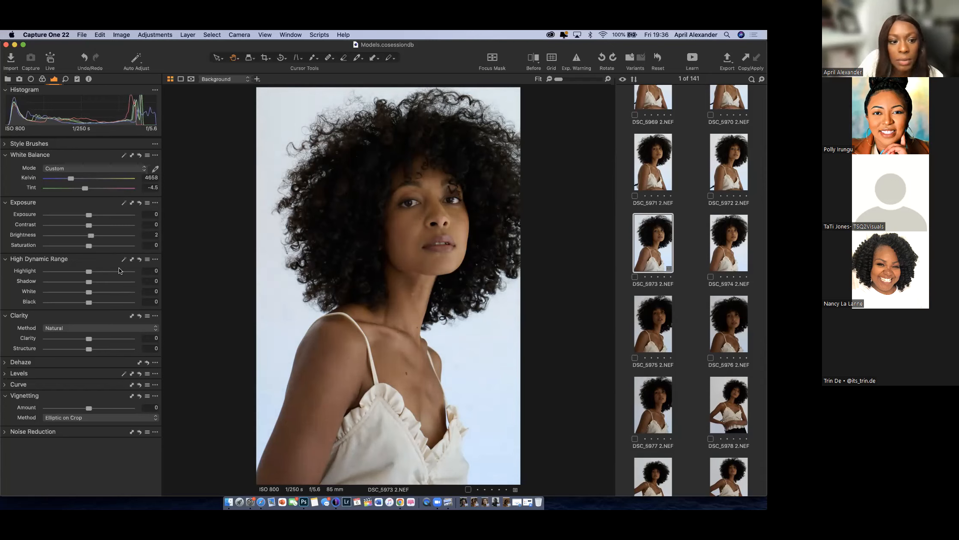
# Set the portrait's High Dynamic Range values to Highlight 33, Shadow 9, White -10 and Black 3.
pyautogui.moveTo(88, 271)
pyautogui.mouseDown()
pyautogui.moveTo(68, 271)
pyautogui.moveTo(115, 275)
pyautogui.moveTo(100, 279)
pyautogui.mouseUp()
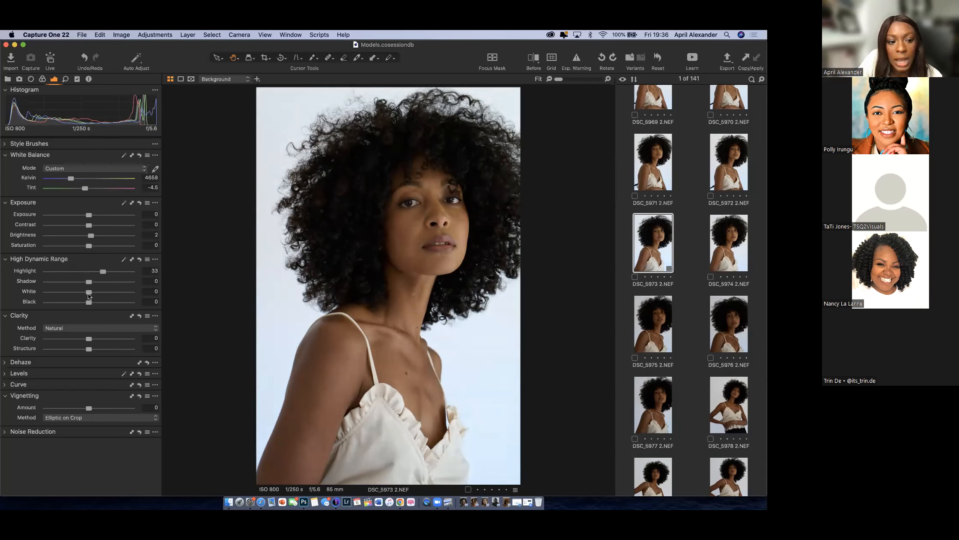
pyautogui.moveTo(74, 281)
pyautogui.mouseDown()
pyautogui.moveTo(117, 280)
pyautogui.moveTo(93, 280)
pyautogui.mouseUp()
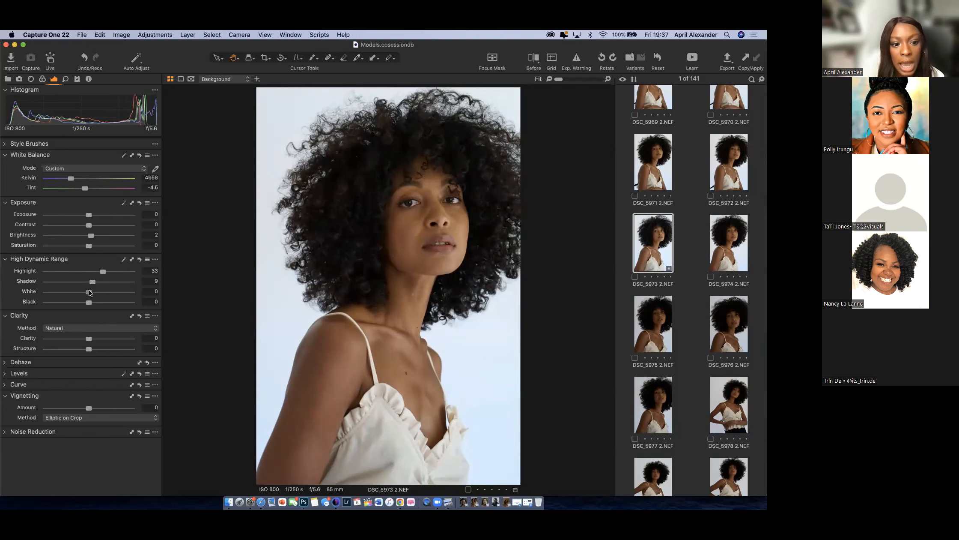
pyautogui.moveTo(88, 291)
pyautogui.mouseDown()
pyautogui.moveTo(77, 290)
pyautogui.moveTo(101, 292)
pyautogui.moveTo(43, 286)
pyautogui.moveTo(91, 298)
pyautogui.mouseUp()
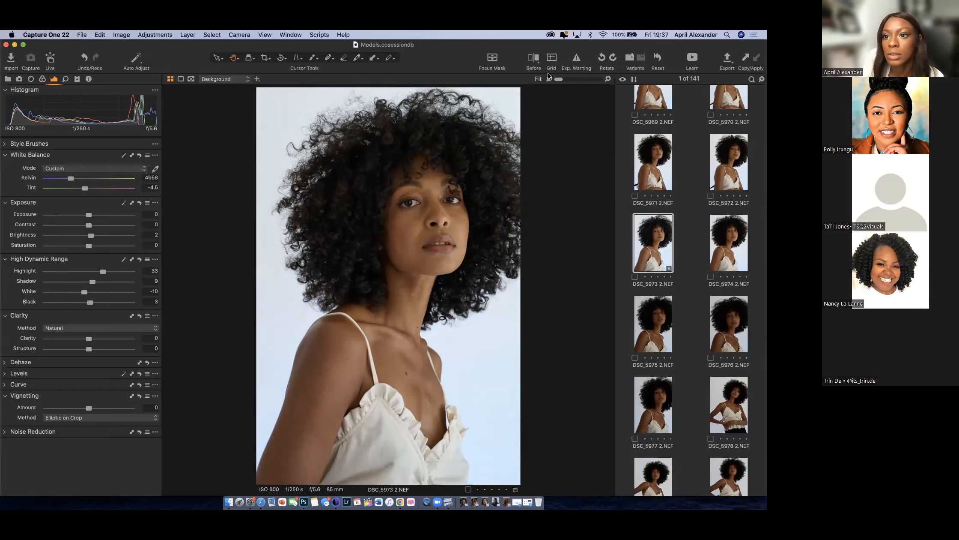
# Compare the original and adjusted portrait with a before/after split sweeping across the image, and return to the normal view.
pyautogui.moveTo(133, 42); pyautogui.dragTo(133, 56)
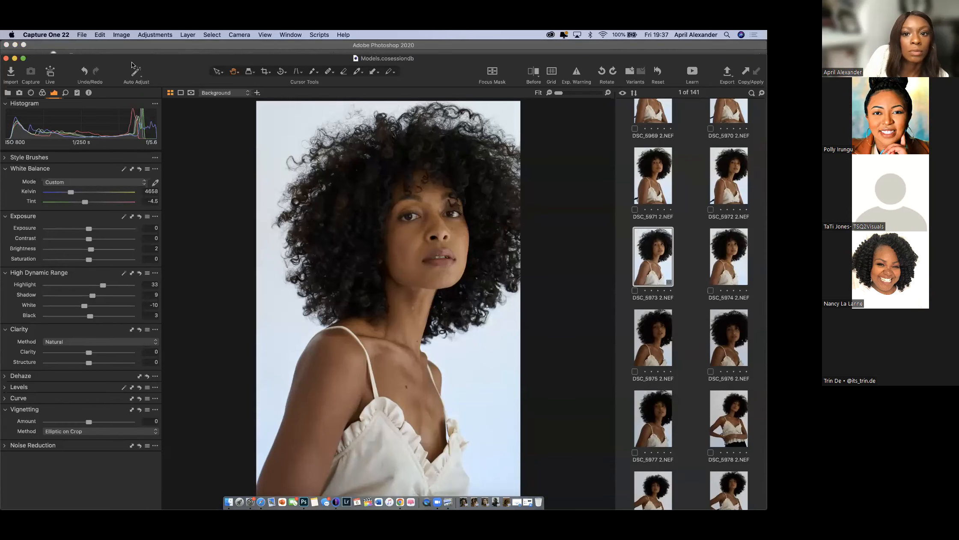
pyautogui.click(535, 75)
pyautogui.moveTo(387, 299); pyautogui.dragTo(267, 356)
pyautogui.moveTo(367, 347); pyautogui.dragTo(479, 360)
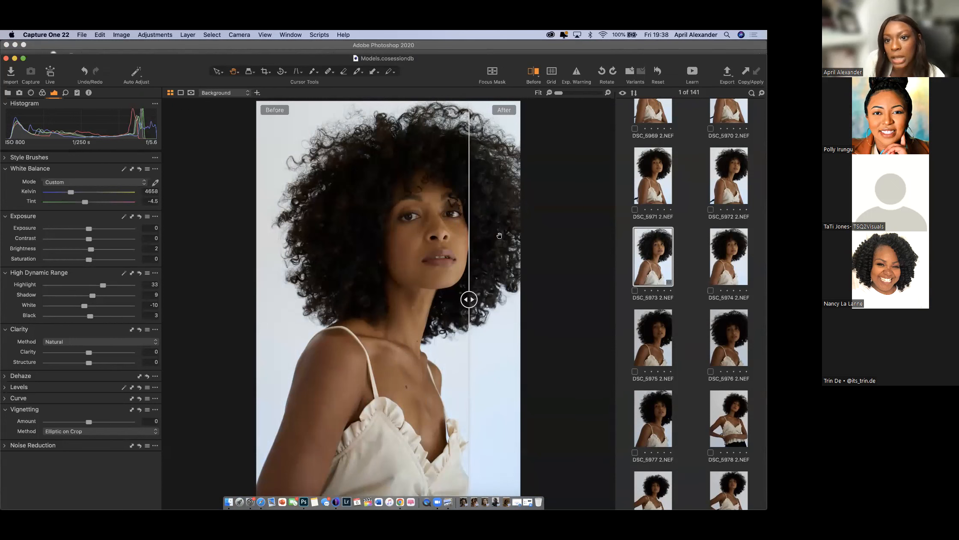
pyautogui.click(533, 72)
pyautogui.moveTo(181, 73); pyautogui.dragTo(182, 66)
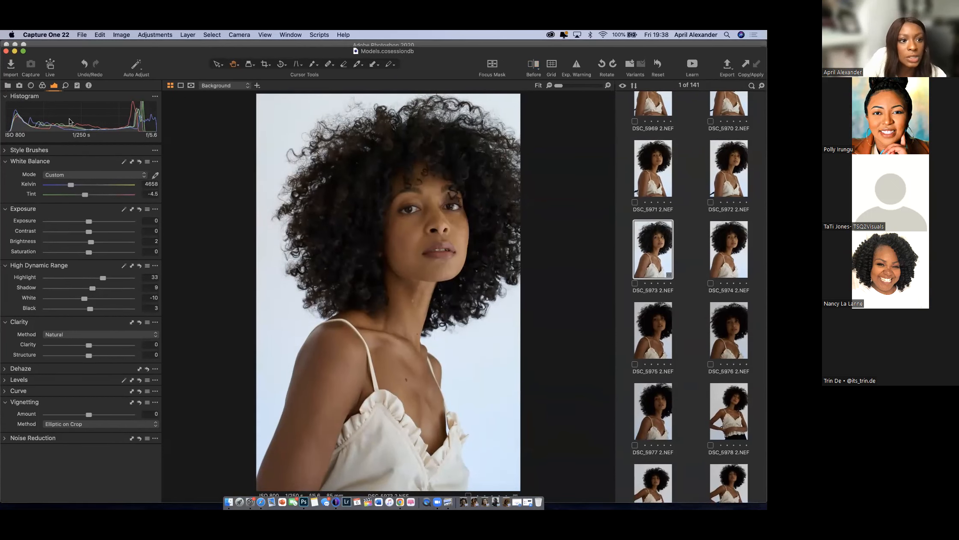
# Show the colour adjustment tools for the portrait and expand the Color Balance settings.
pyautogui.click(42, 87)
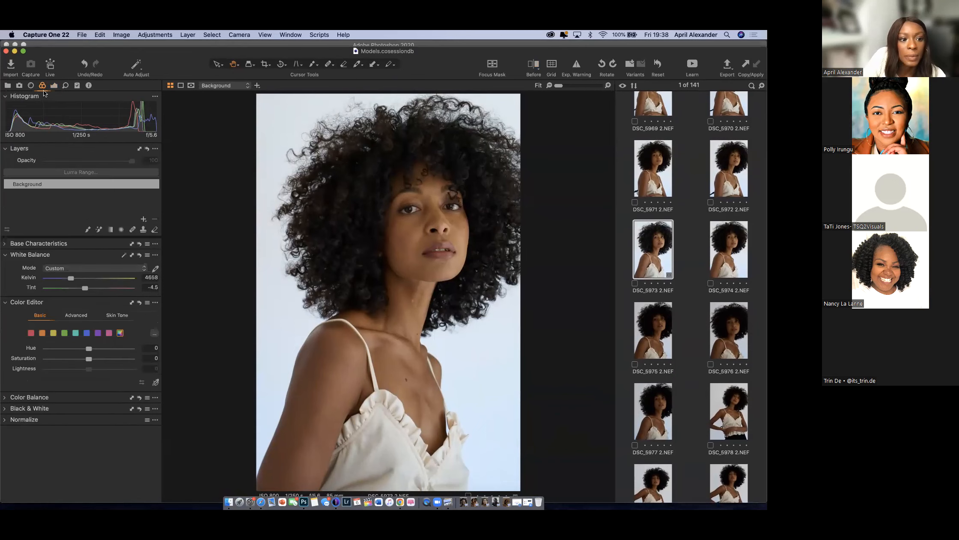
pyautogui.click(5, 398)
pyautogui.moveTo(167, 56); pyautogui.dragTo(168, 50)
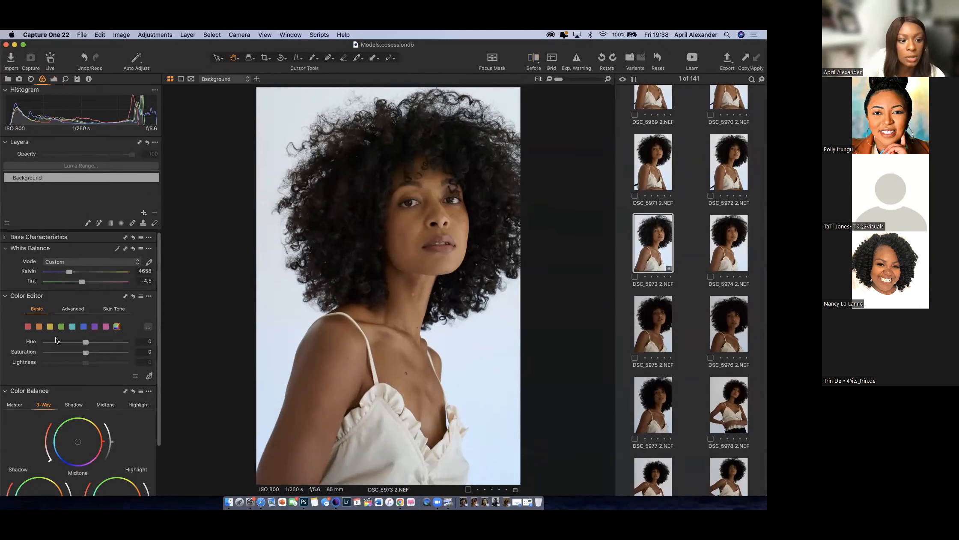
# Collapse the Color Balance settings and sample the model's facial skin for the Color Editor's Skin Tone correction.
pyautogui.click(5, 390)
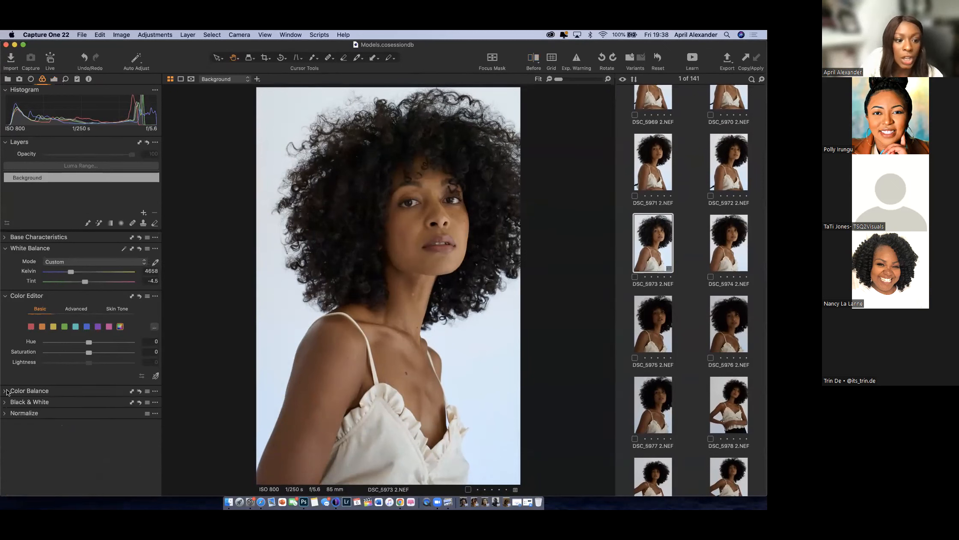
pyautogui.click(54, 79)
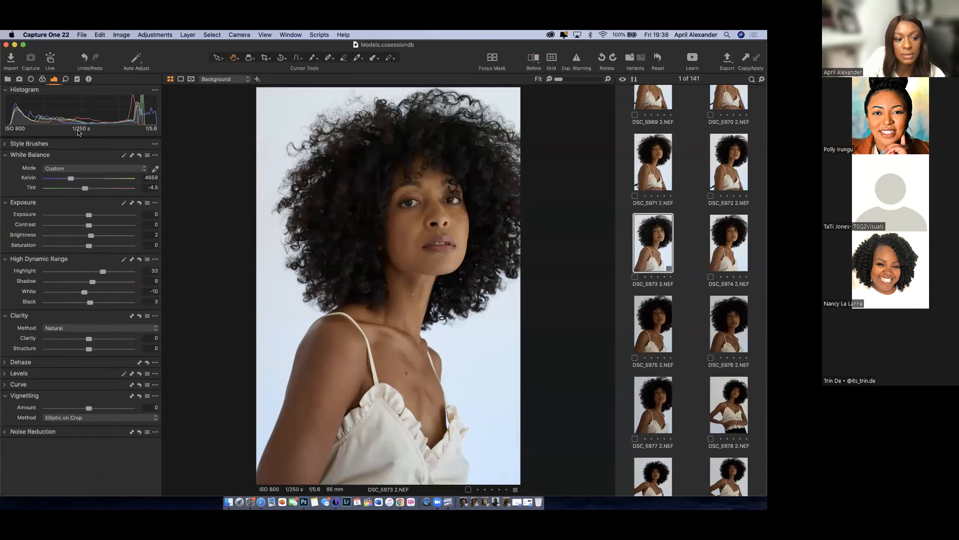
pyautogui.click(42, 80)
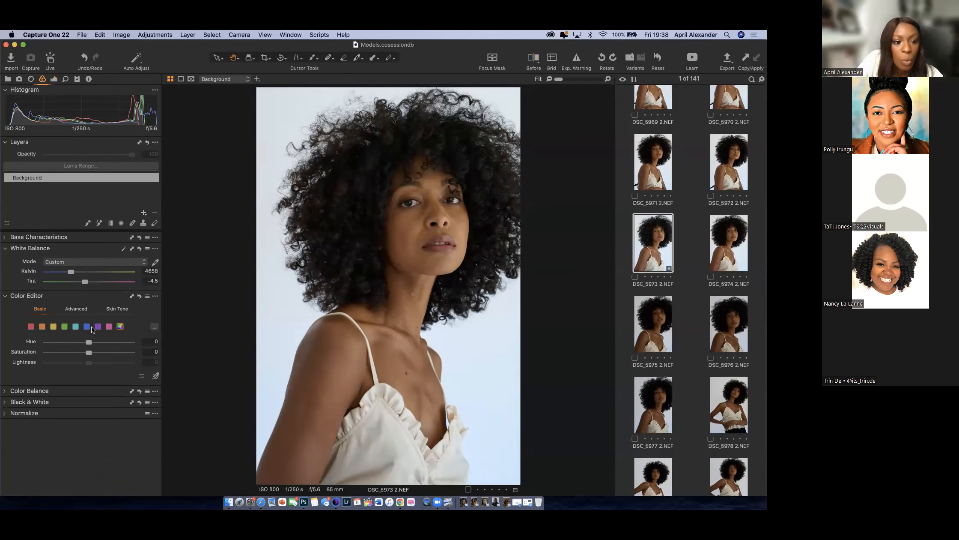
pyautogui.click(117, 309)
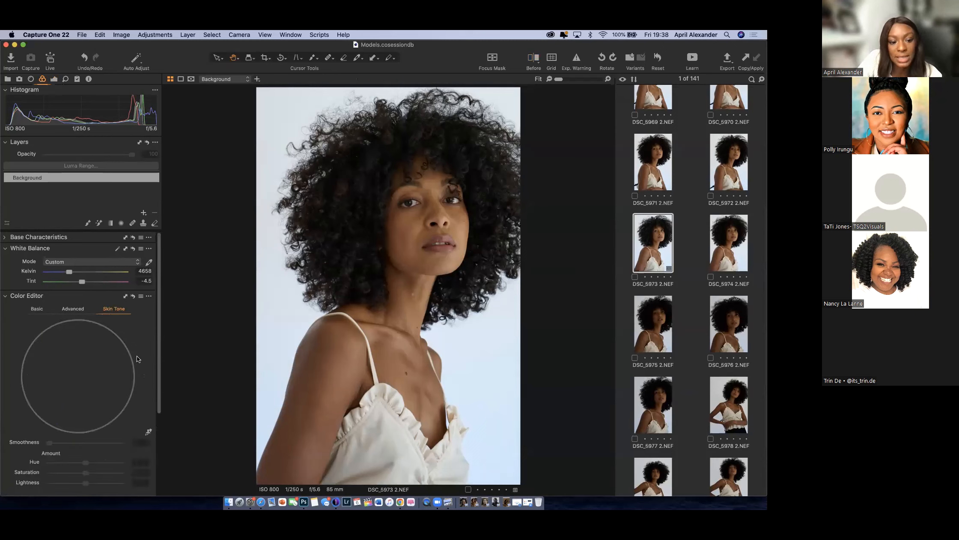
pyautogui.click(149, 431)
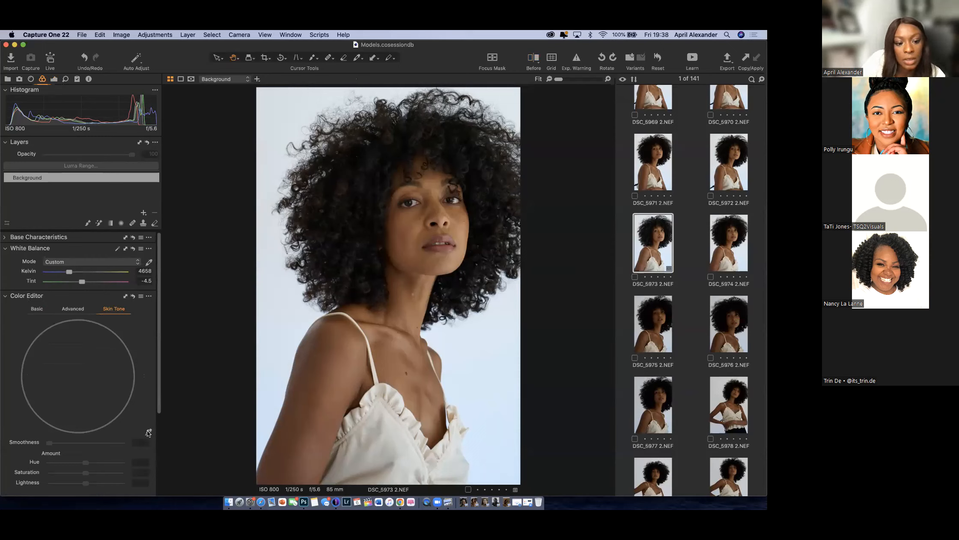
pyautogui.click(421, 213)
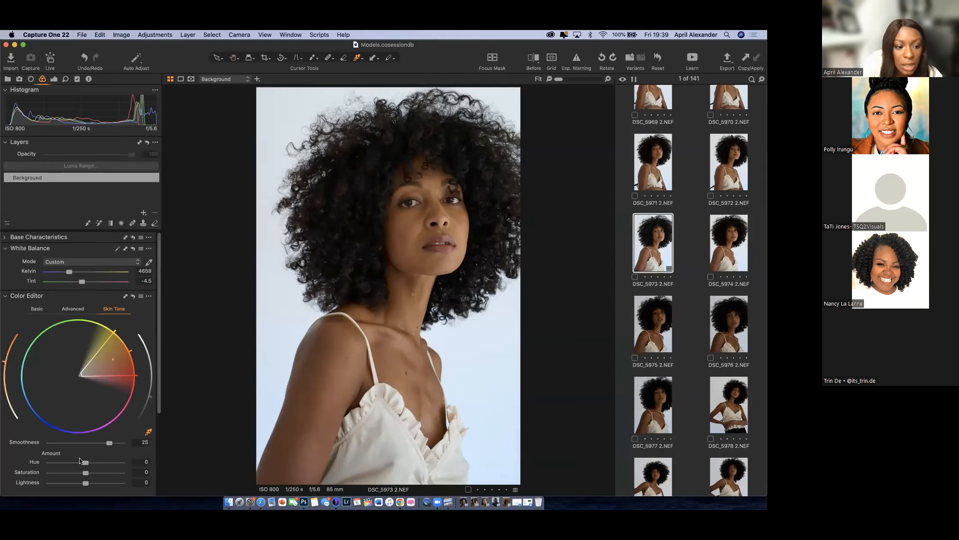
# Set the sampled skin tone's Amount values to Hue -2.5, Saturation 1.8 and Lightness -1.9.
pyautogui.moveTo(83, 463)
pyautogui.mouseDown()
pyautogui.moveTo(55, 465)
pyautogui.moveTo(118, 459)
pyautogui.moveTo(71, 463)
pyautogui.mouseUp()
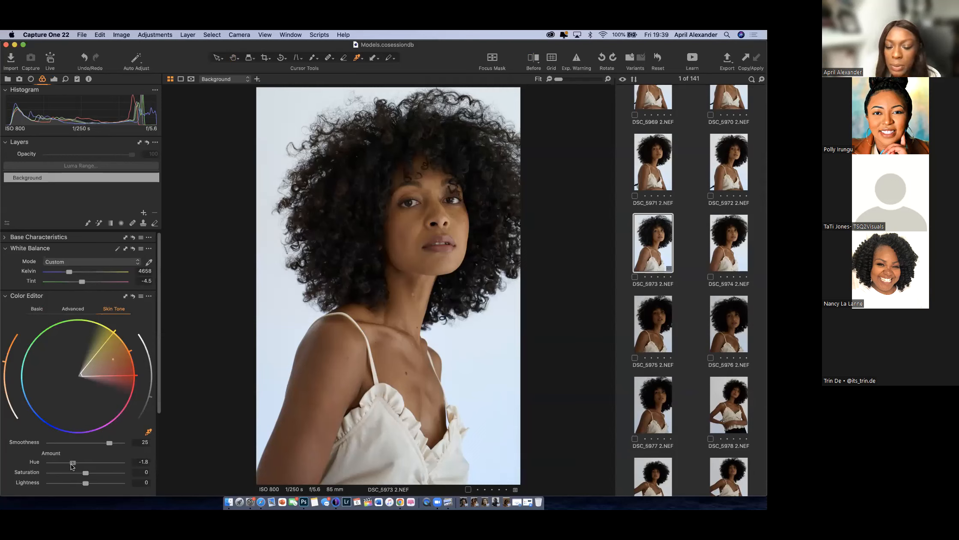
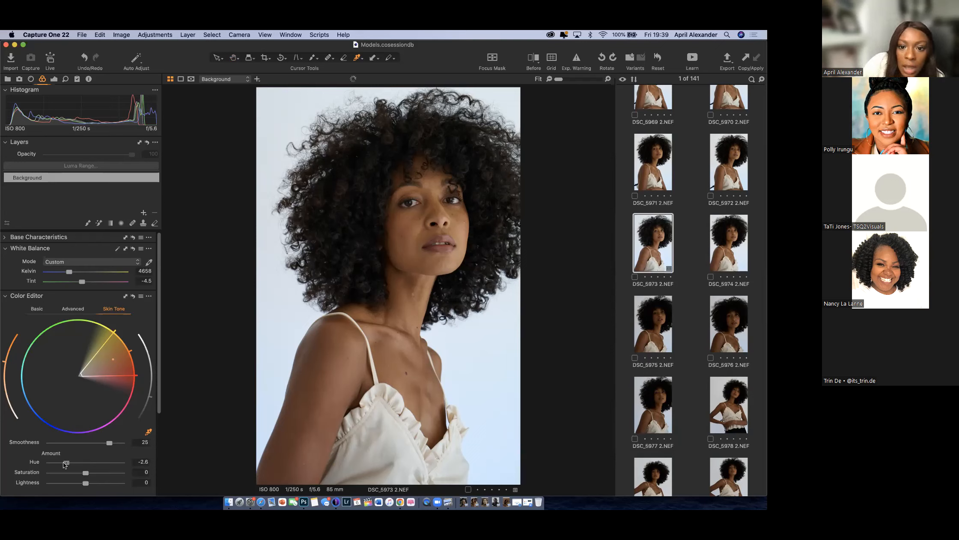
pyautogui.moveTo(73, 461)
pyautogui.mouseDown()
pyautogui.moveTo(55, 462)
pyautogui.moveTo(67, 463)
pyautogui.mouseUp()
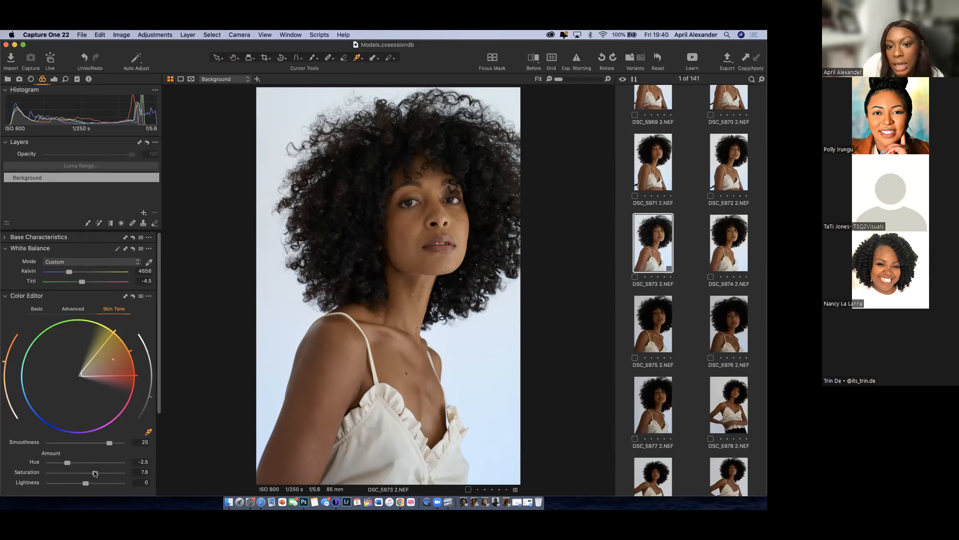
pyautogui.moveTo(95, 472)
pyautogui.mouseDown()
pyautogui.moveTo(74, 472)
pyautogui.moveTo(82, 474)
pyautogui.mouseUp()
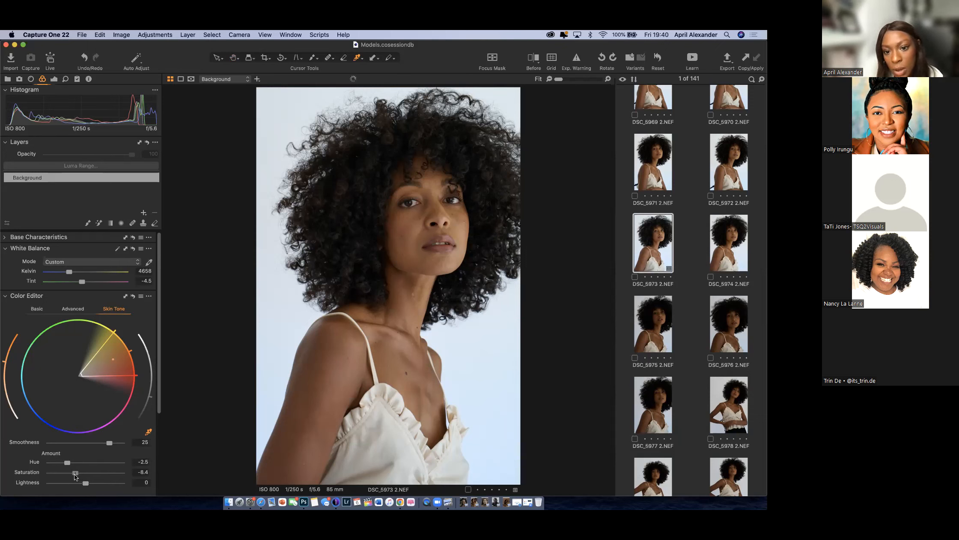
pyautogui.moveTo(74, 474); pyautogui.dragTo(43, 479)
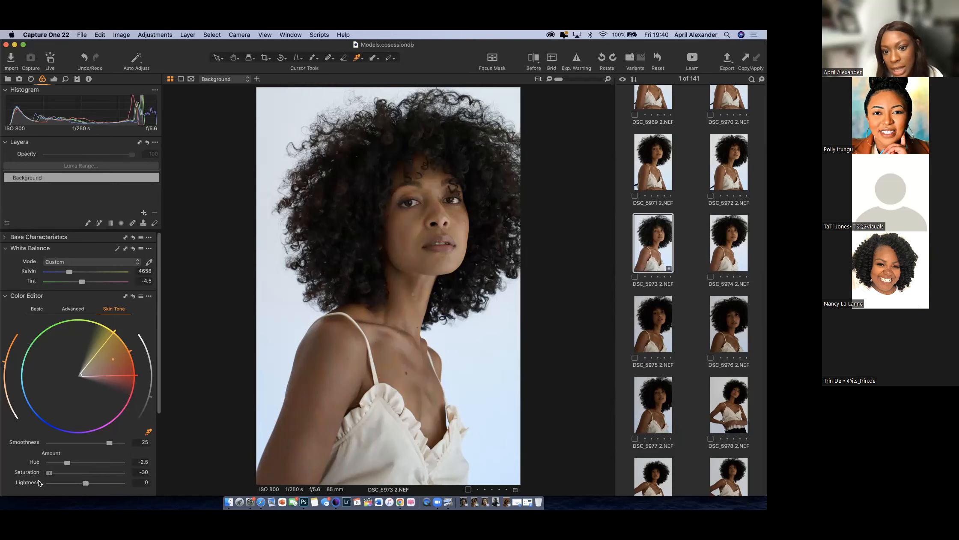
pyautogui.moveTo(49, 472); pyautogui.dragTo(80, 470)
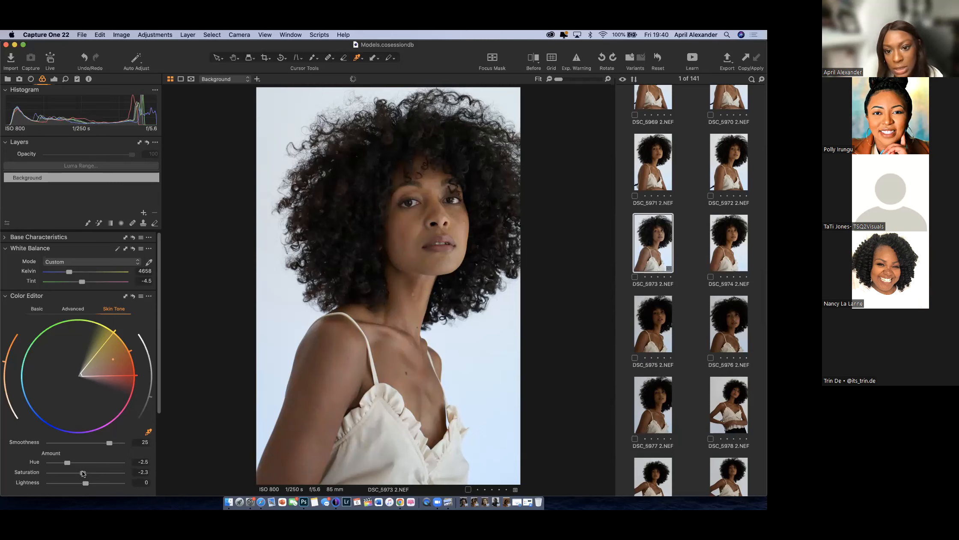
pyautogui.moveTo(83, 470)
pyautogui.mouseDown()
pyautogui.moveTo(122, 472)
pyautogui.moveTo(86, 478)
pyautogui.mouseUp()
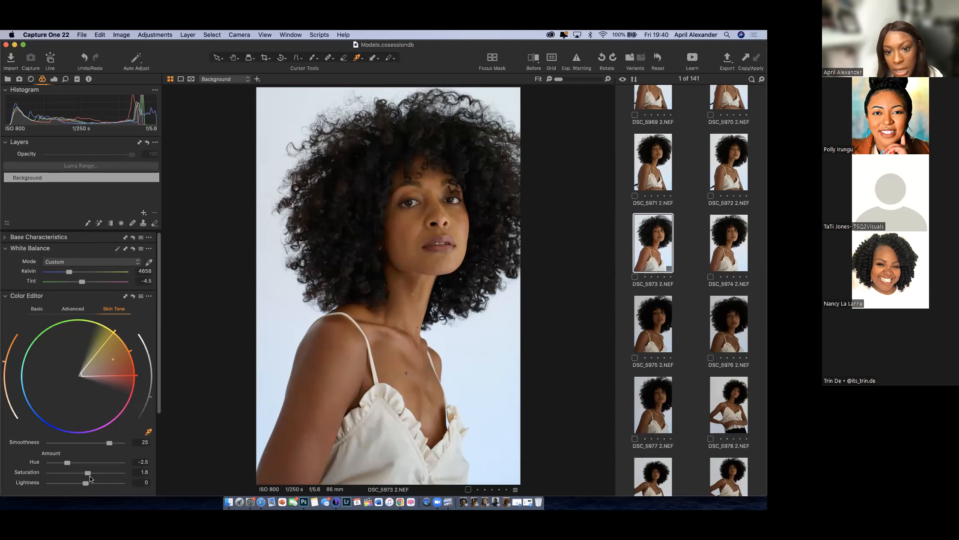
pyautogui.moveTo(86, 484); pyautogui.dragTo(44, 494)
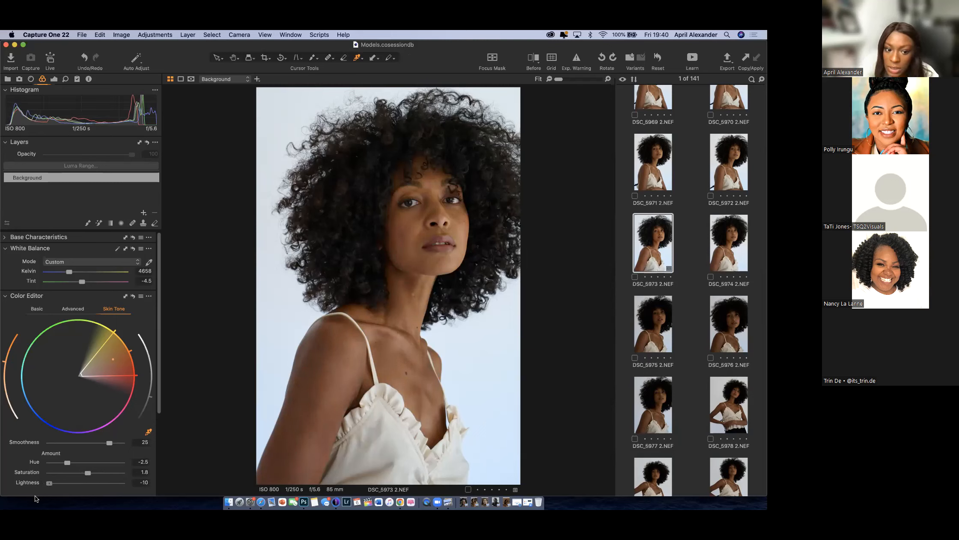
pyautogui.moveTo(51, 482); pyautogui.dragTo(80, 484)
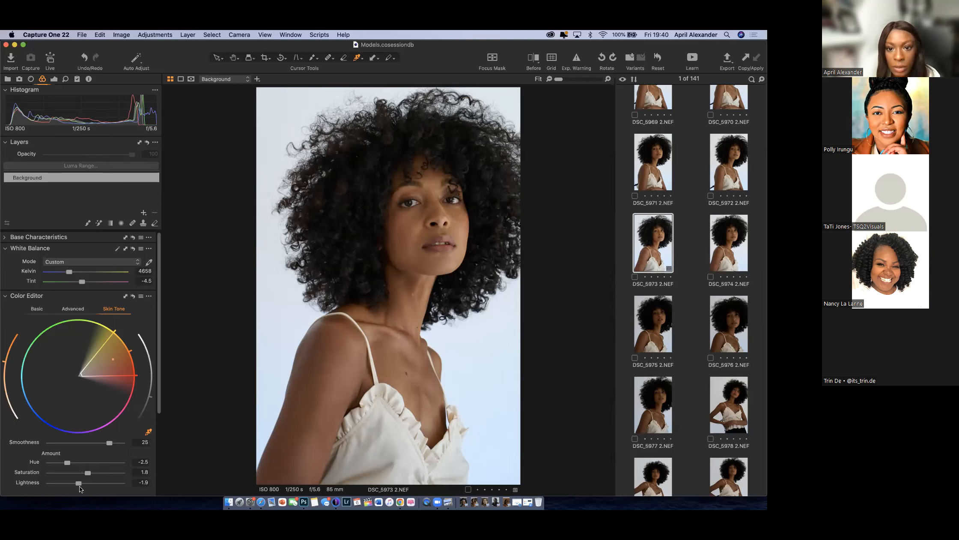
# Compare the portrait before and after the skin tone correction by sweeping the split line across the image.
pyautogui.moveTo(179, 68); pyautogui.dragTo(180, 80)
pyautogui.click(535, 68)
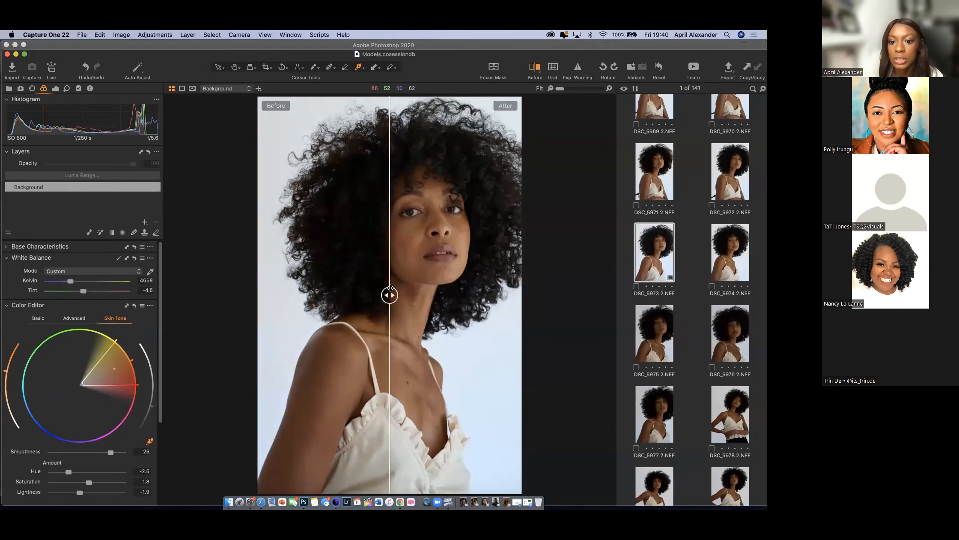
pyautogui.moveTo(386, 295); pyautogui.dragTo(264, 446)
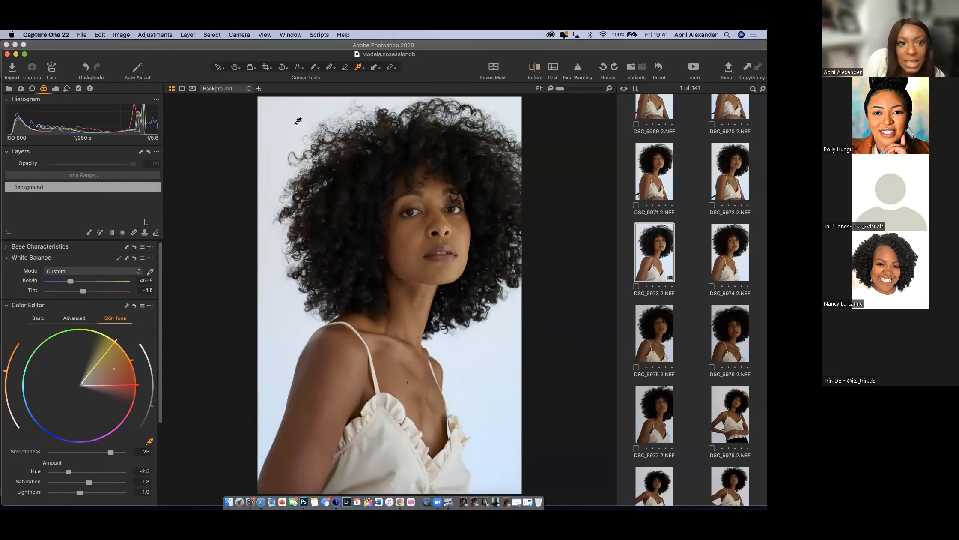
pyautogui.moveTo(171, 70); pyautogui.dragTo(178, 52)
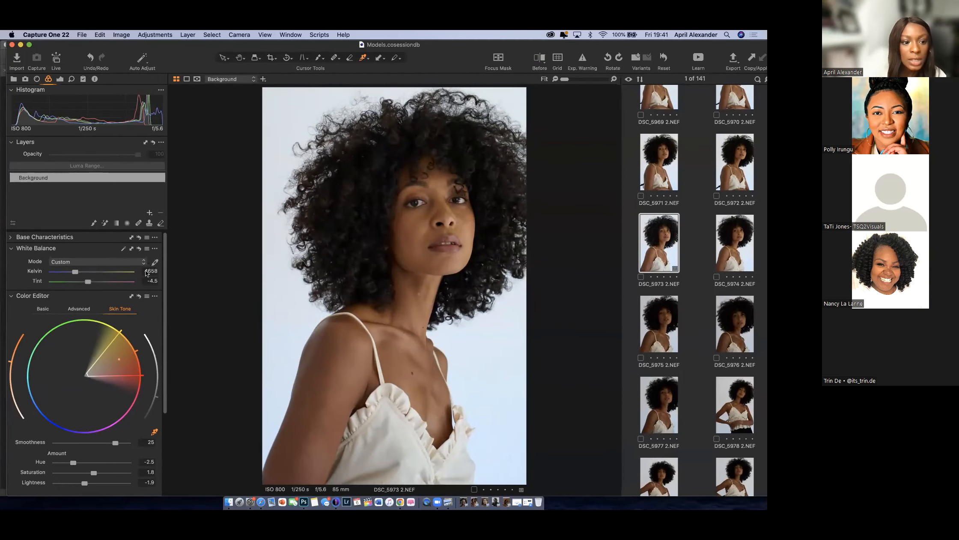
# Using the Basic Color Editor, try a yellow hue of 30 and settle on -9.9, with the portrait enlarged to 50%.
pyautogui.click(81, 310)
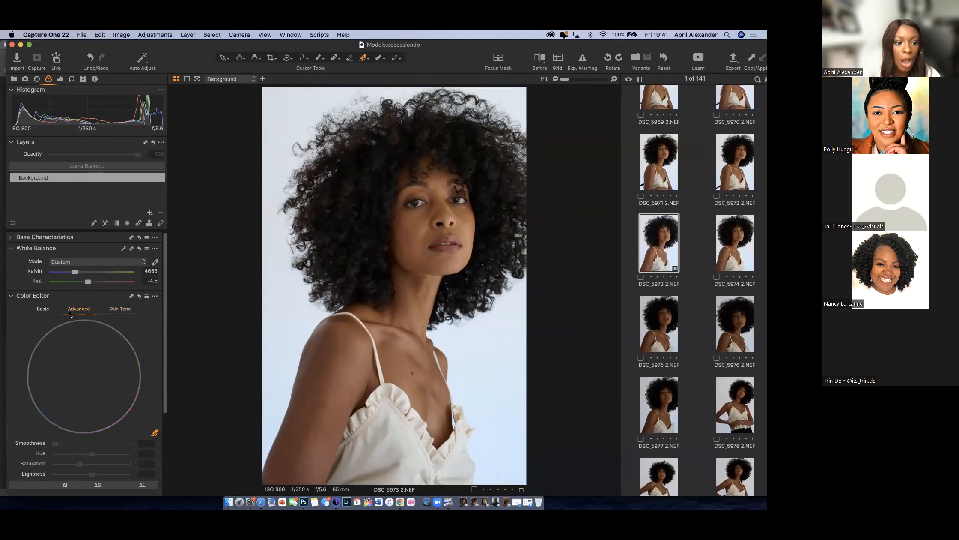
pyautogui.click(47, 310)
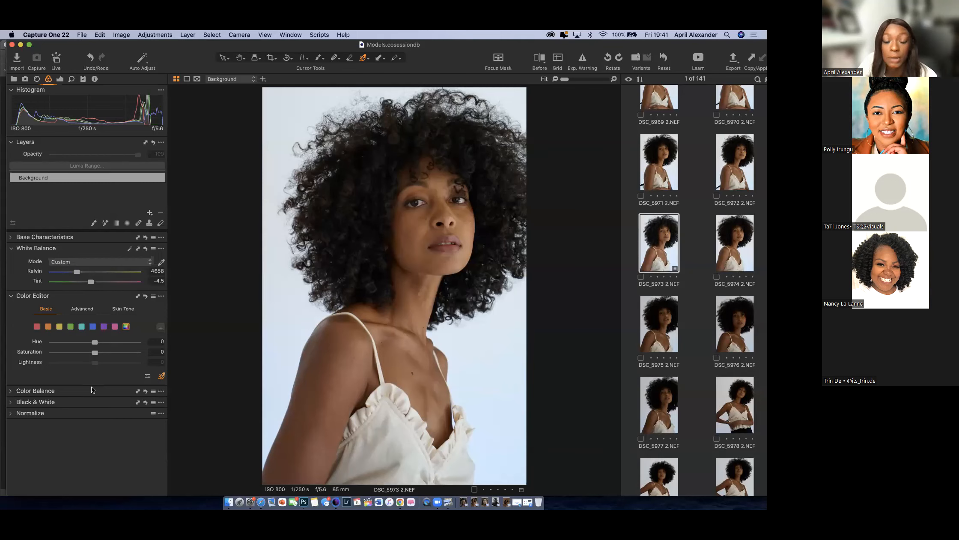
pyautogui.click(59, 327)
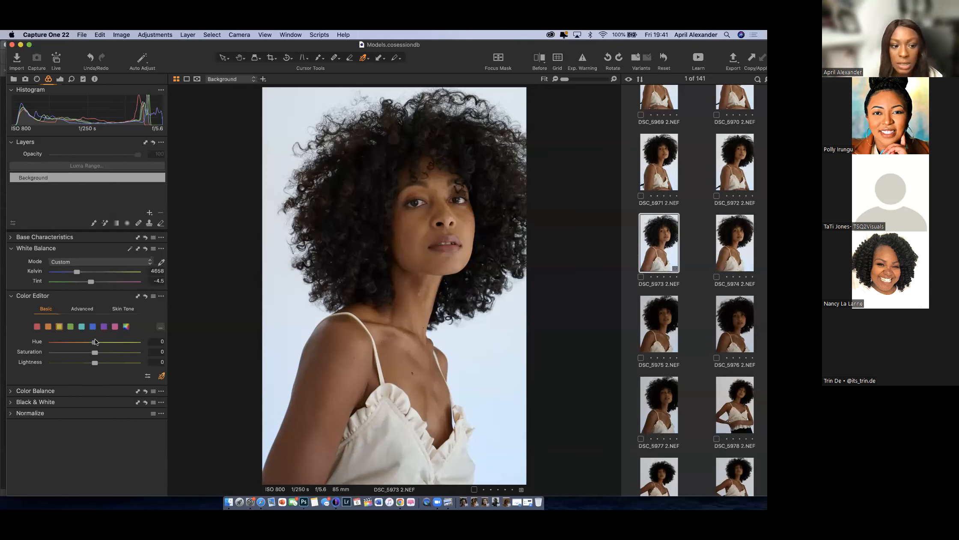
pyautogui.moveTo(95, 339); pyautogui.dragTo(143, 338)
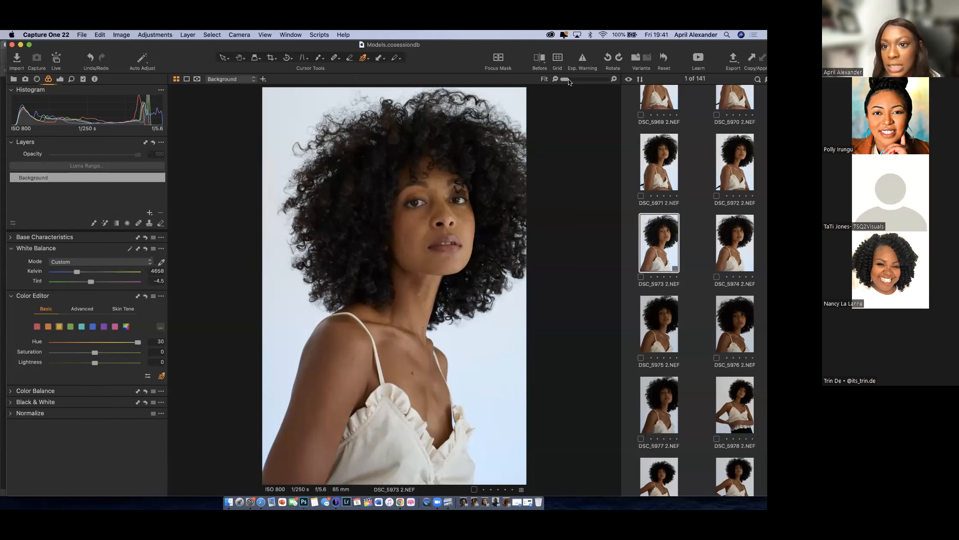
pyautogui.moveTo(570, 81); pyautogui.dragTo(576, 81)
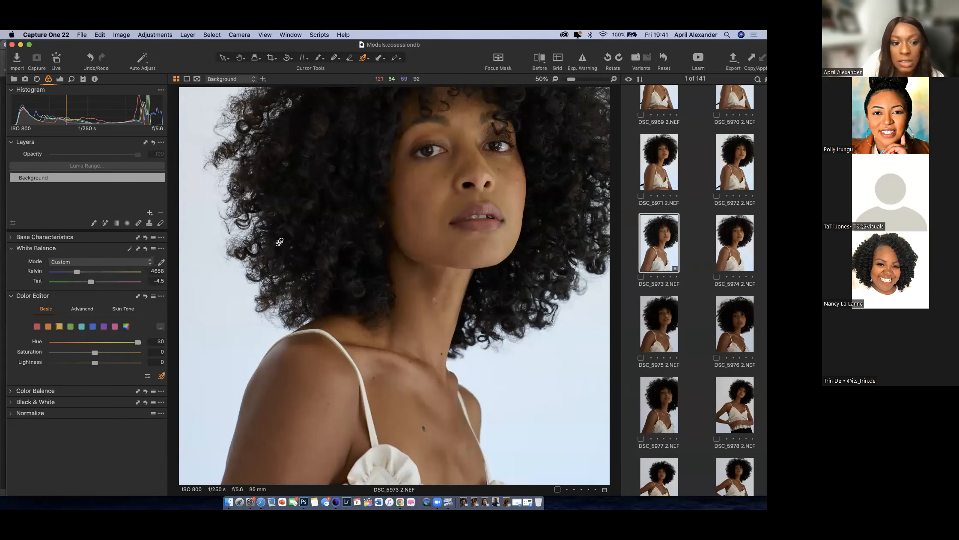
pyautogui.moveTo(135, 342)
pyautogui.mouseDown()
pyautogui.moveTo(42, 338)
pyautogui.moveTo(146, 339)
pyautogui.mouseUp()
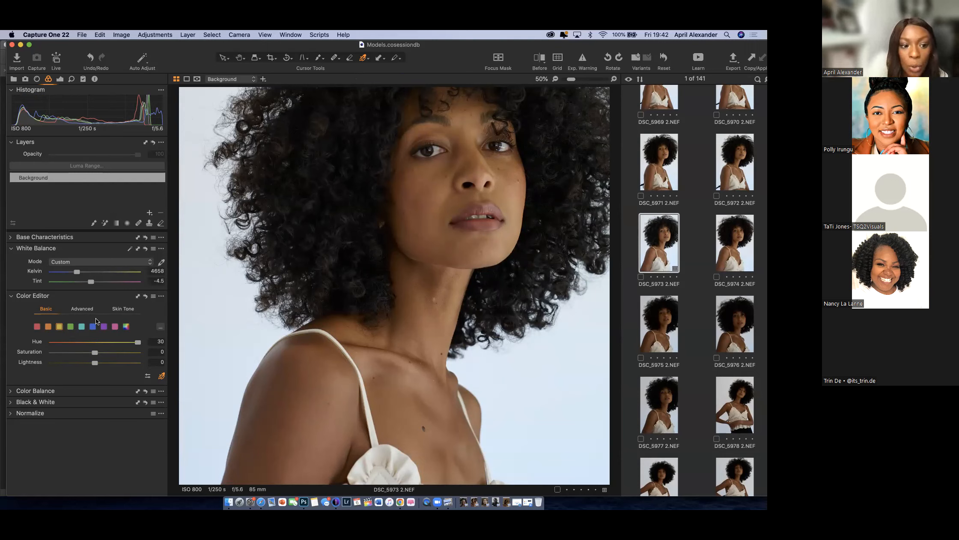
pyautogui.moveTo(137, 341); pyautogui.dragTo(83, 338)
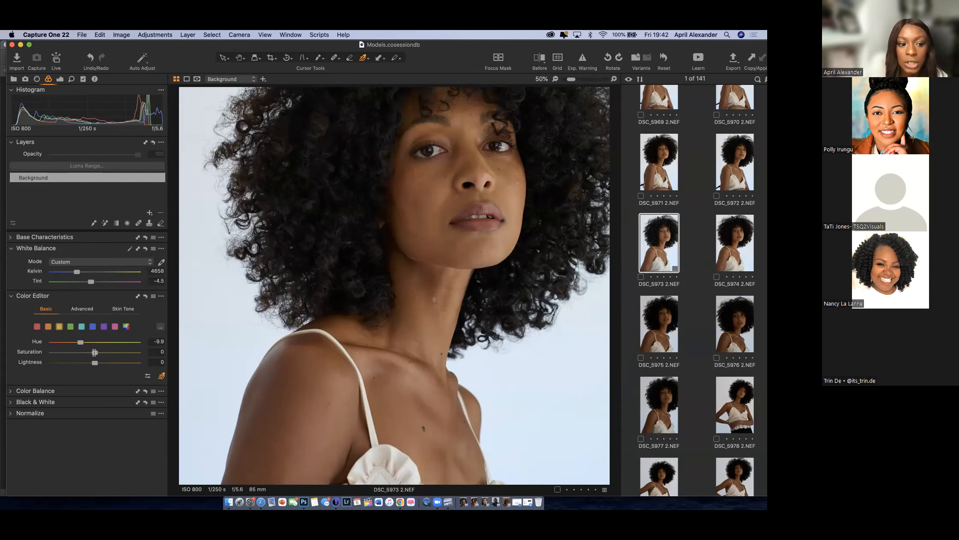
# Set the yellow range's Saturation to -2.6 and its Lightness to -26.8.
pyautogui.moveTo(95, 351)
pyautogui.mouseDown()
pyautogui.moveTo(119, 350)
pyautogui.moveTo(94, 354)
pyautogui.mouseUp()
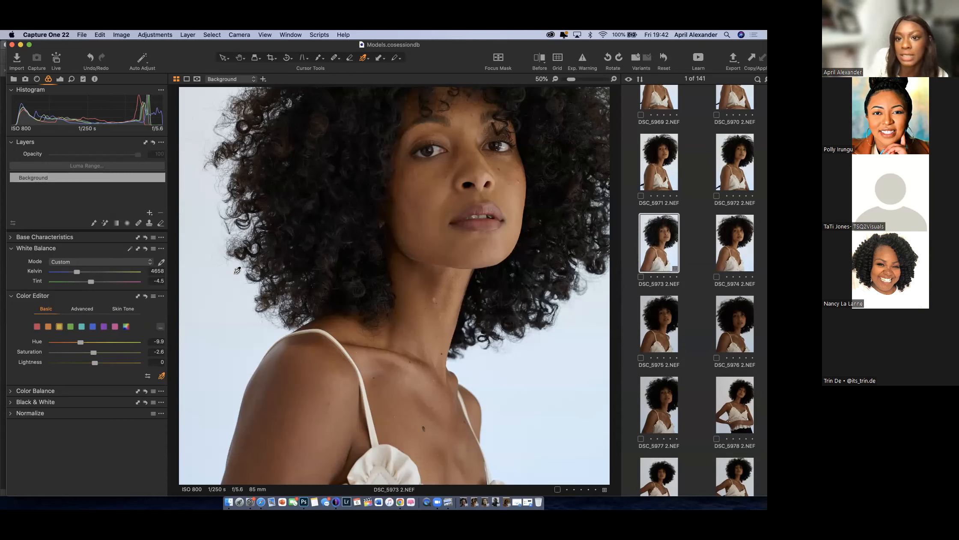
pyautogui.moveTo(94, 362)
pyautogui.mouseDown()
pyautogui.moveTo(76, 363)
pyautogui.moveTo(103, 361)
pyautogui.moveTo(74, 364)
pyautogui.moveTo(105, 366)
pyautogui.moveTo(82, 367)
pyautogui.mouseUp()
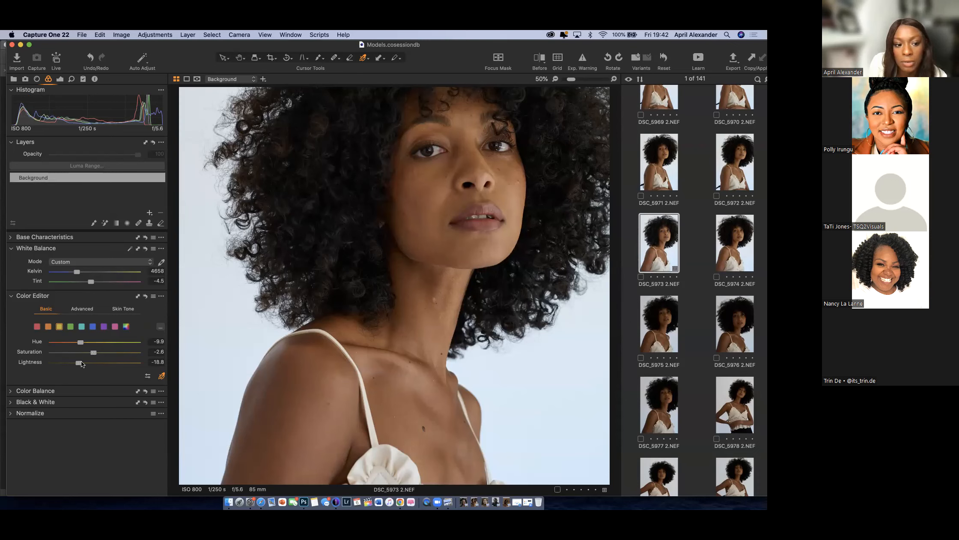
pyautogui.moveTo(80, 362); pyautogui.dragTo(77, 362)
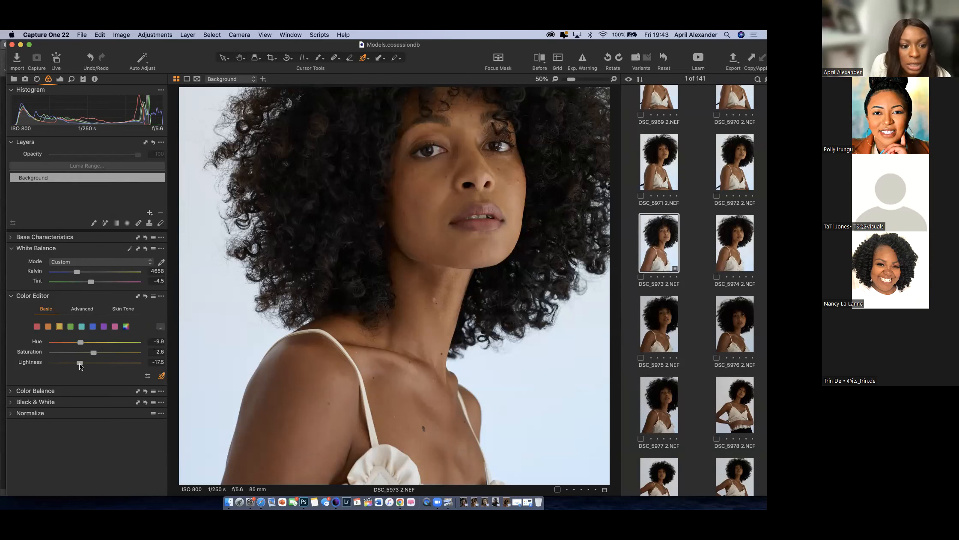
pyautogui.moveTo(79, 362)
pyautogui.mouseDown()
pyautogui.moveTo(64, 363)
pyautogui.moveTo(72, 362)
pyautogui.mouseUp()
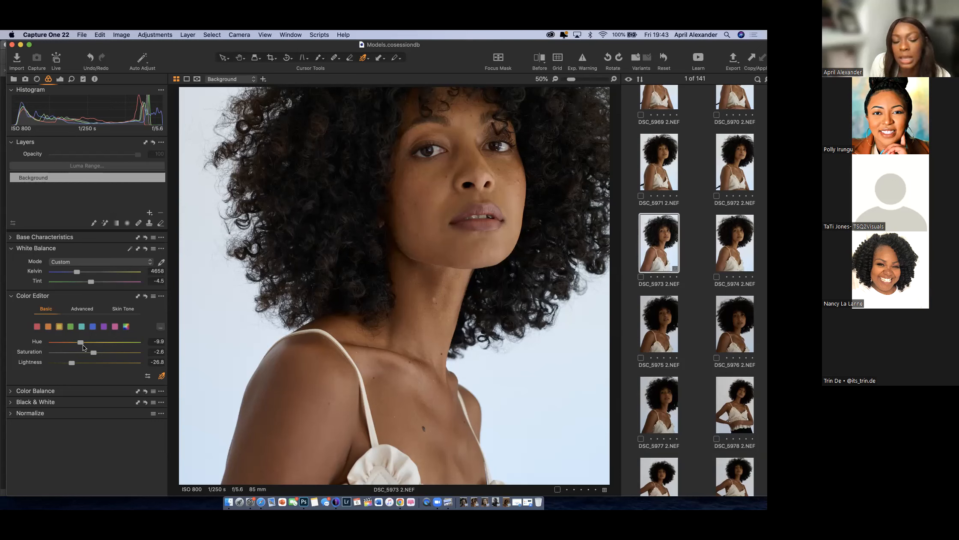
# Set the orange range to Hue -2.9, Saturation -0.1 and Lightness -2.
pyautogui.click(49, 327)
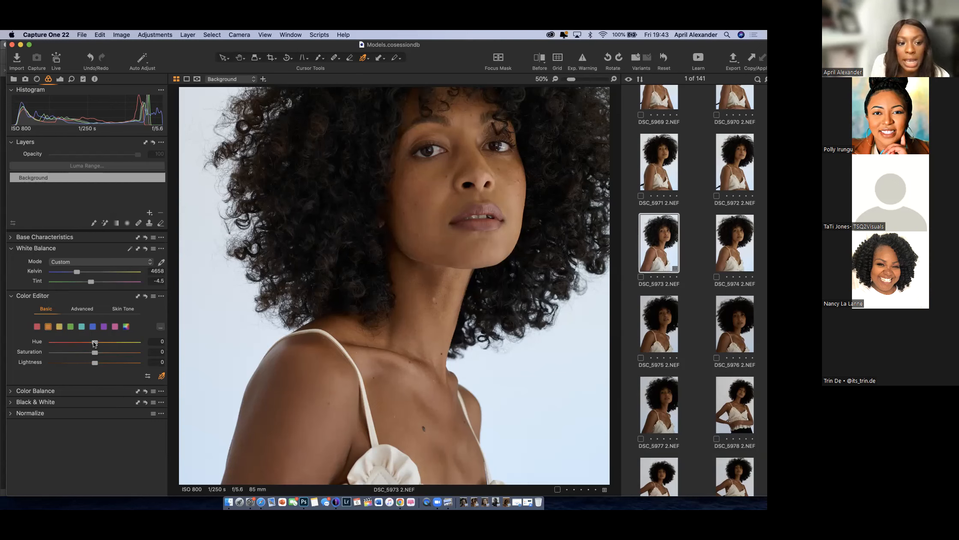
pyautogui.moveTo(95, 342)
pyautogui.mouseDown()
pyautogui.moveTo(56, 342)
pyautogui.moveTo(135, 340)
pyautogui.moveTo(37, 340)
pyautogui.moveTo(144, 334)
pyautogui.moveTo(93, 332)
pyautogui.mouseUp()
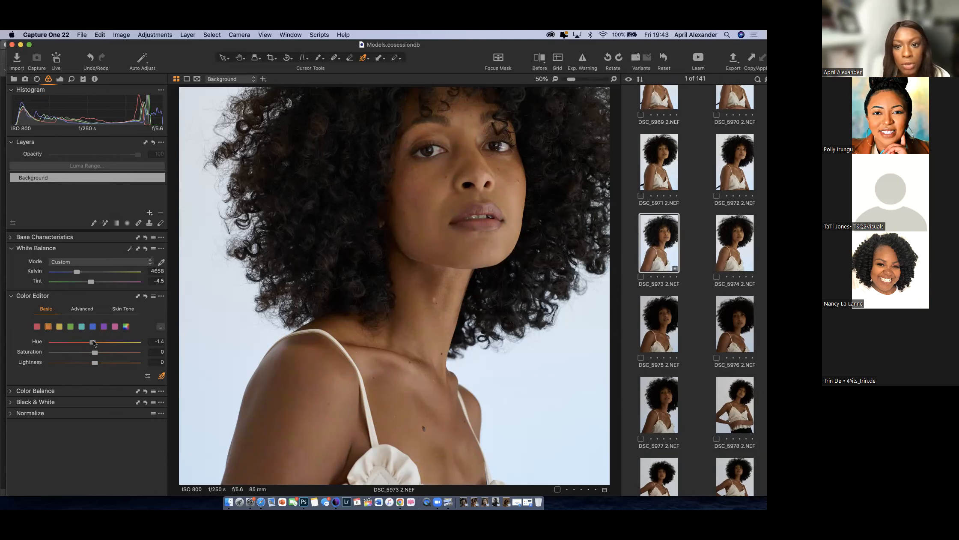
pyautogui.moveTo(93, 340); pyautogui.dragTo(94, 353)
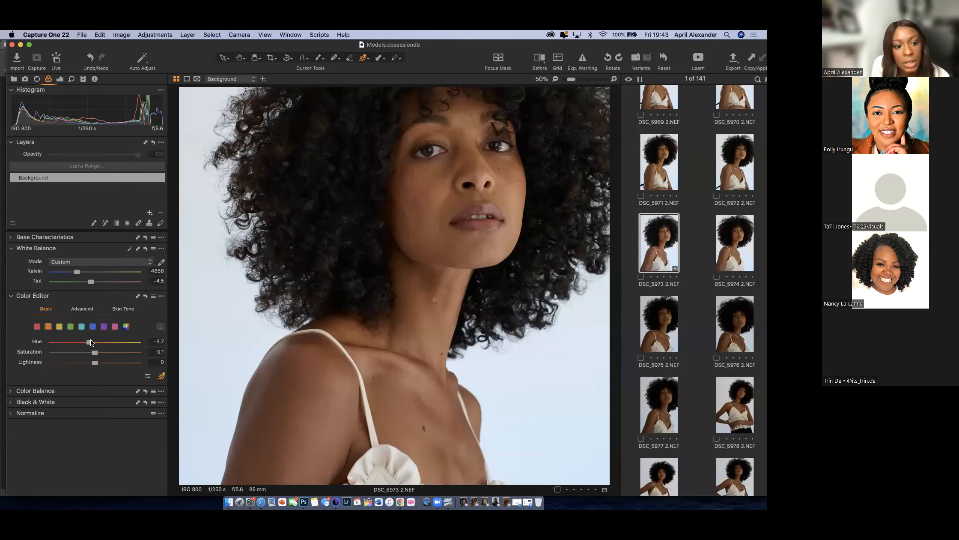
pyautogui.moveTo(91, 340); pyautogui.dragTo(94, 362)
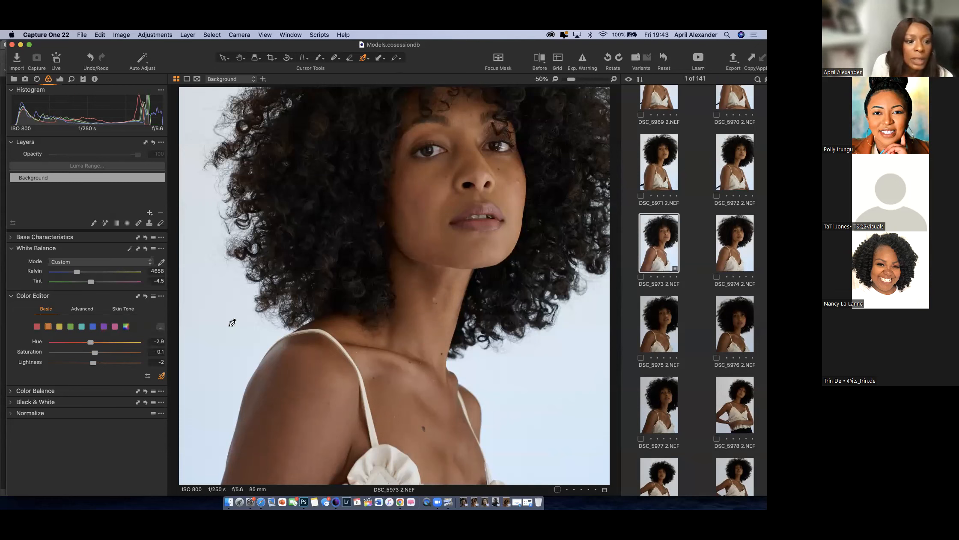
# Try shifting the hue of the portrait's red range.
pyautogui.click(37, 327)
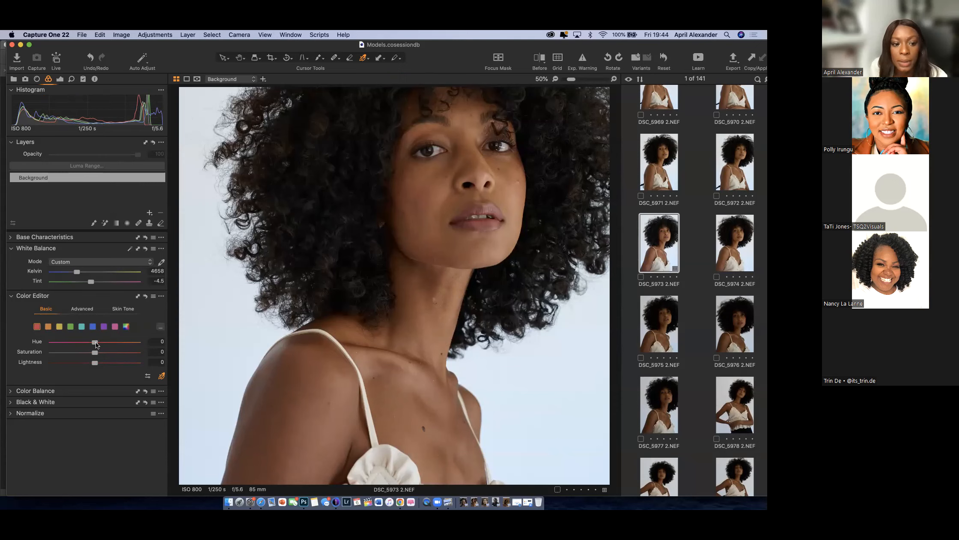
pyautogui.moveTo(95, 342)
pyautogui.mouseDown()
pyautogui.moveTo(64, 340)
pyautogui.moveTo(110, 343)
pyautogui.moveTo(83, 340)
pyautogui.moveTo(100, 341)
pyautogui.mouseUp()
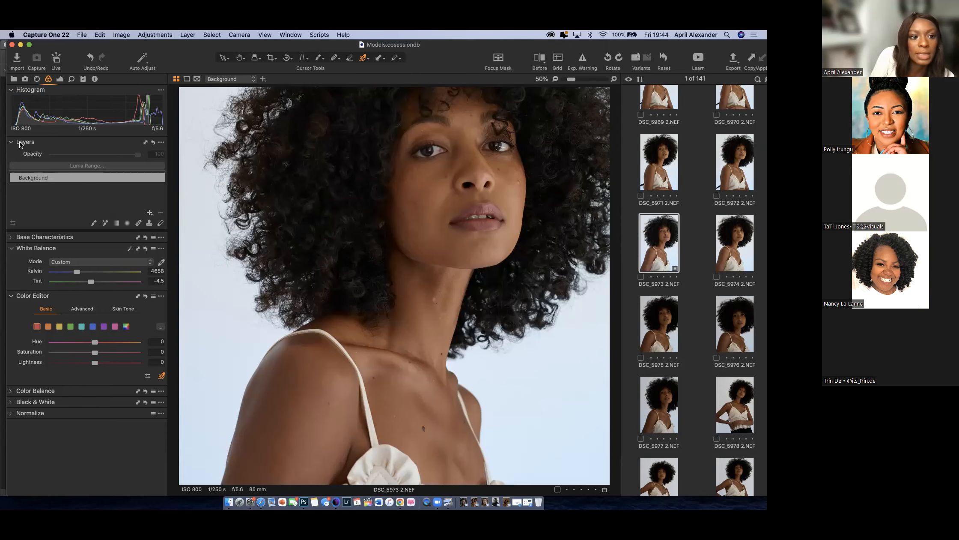
# Add an empty adjustment layer to the portrait and activate the Draw Mask brush for it.
pyautogui.click(150, 213)
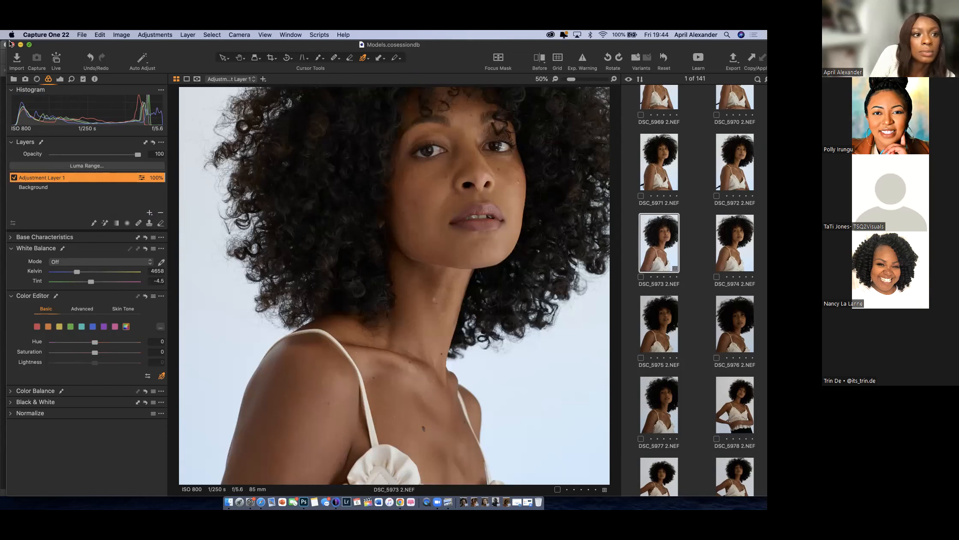
pyautogui.moveTo(148, 59)
pyautogui.mouseDown()
pyautogui.moveTo(144, 72)
pyautogui.moveTo(162, 59)
pyautogui.mouseUp()
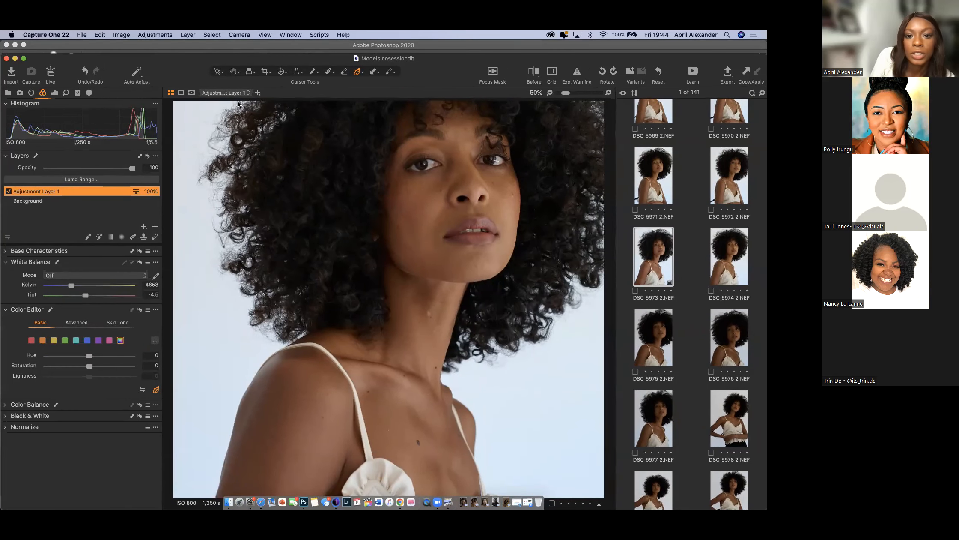
pyautogui.click(317, 83)
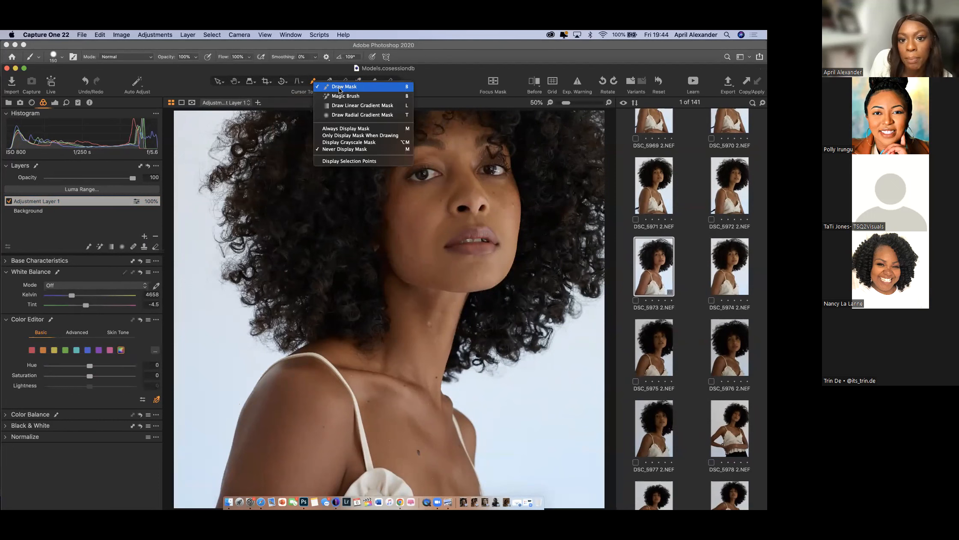
pyautogui.click(339, 88)
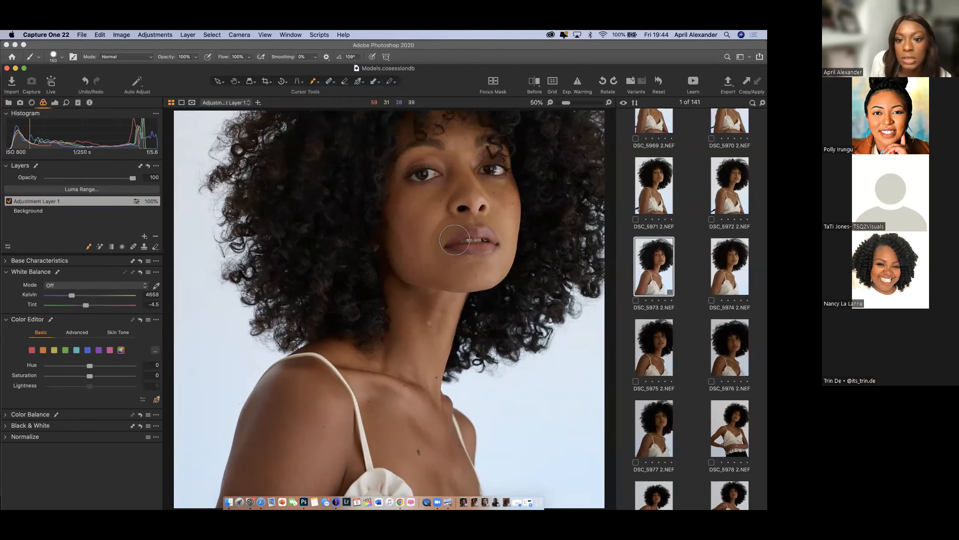
pyautogui.rightClick(473, 247)
pyautogui.click(471, 246)
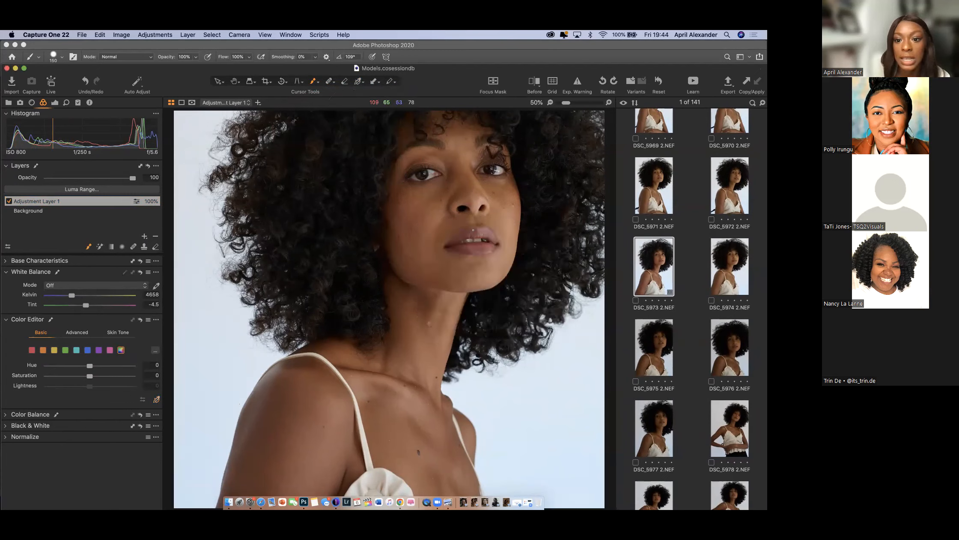
# Rename the new adjustment layer as lips.
pyautogui.doubleClick(40, 199)
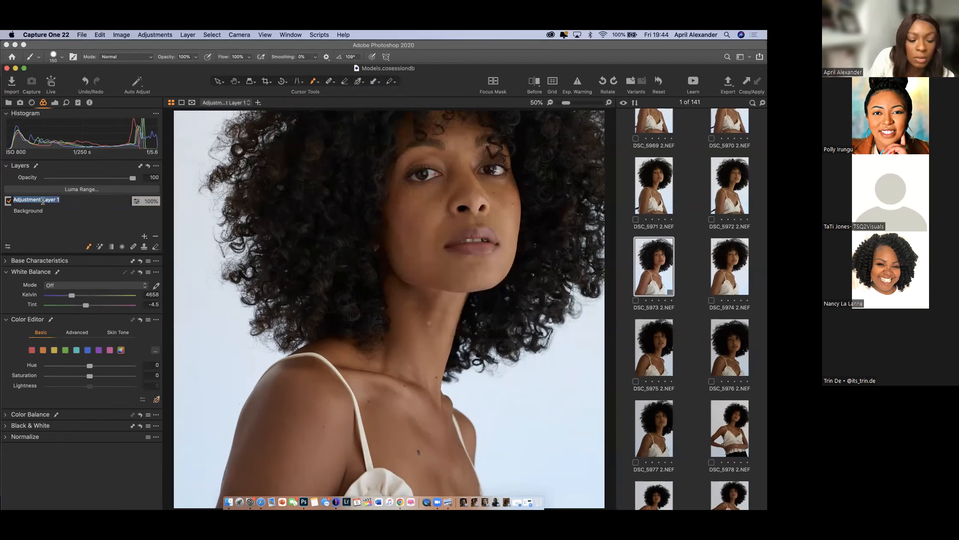
pyautogui.press('BackSpace')
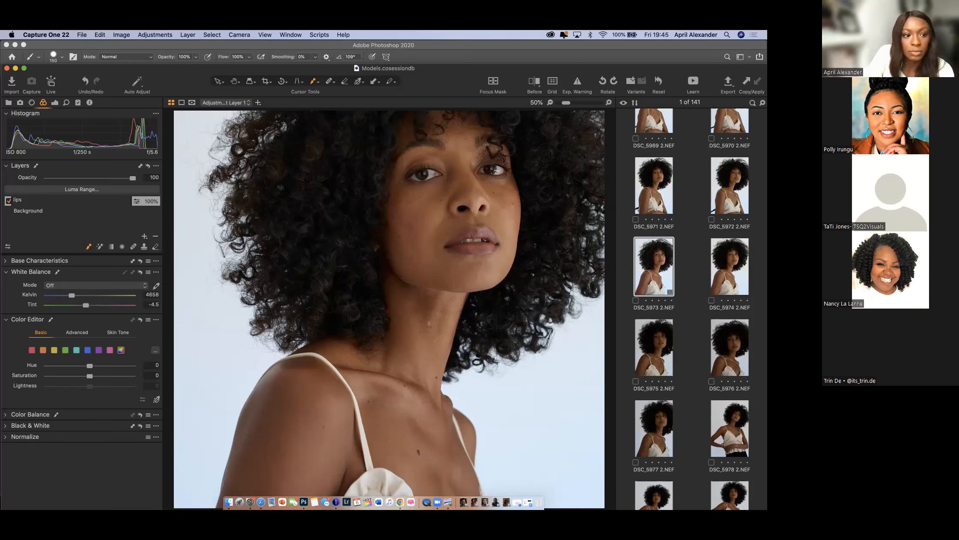
pyautogui.press('Return')
# Adjust the mask brush size and paint a mask over the model's upper and lower lips on the lips layer.
pyautogui.rightClick(471, 227)
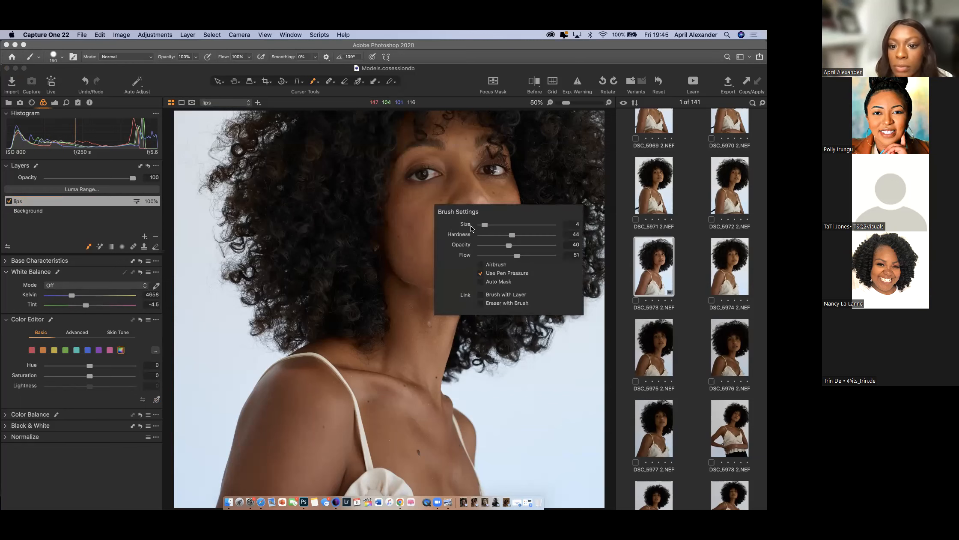
pyautogui.moveTo(484, 225); pyautogui.dragTo(493, 224)
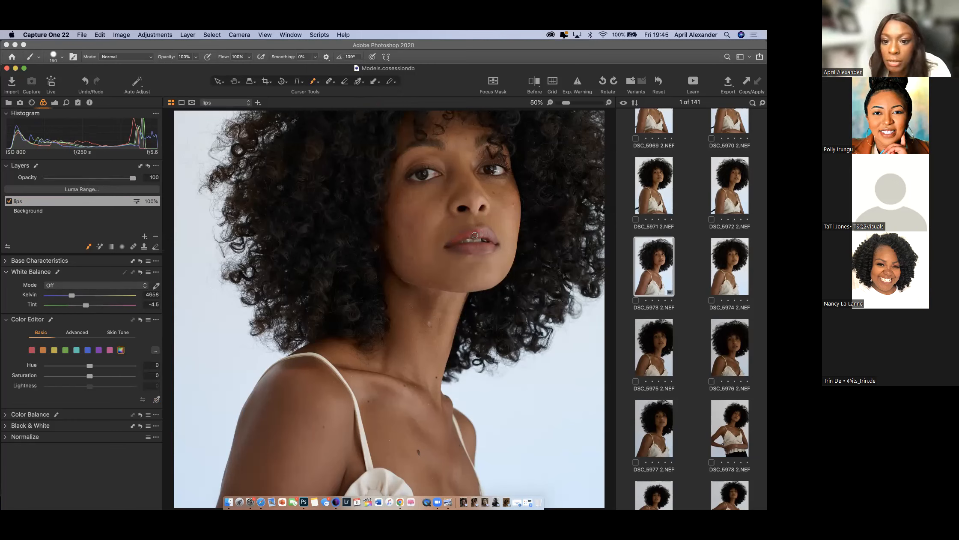
pyautogui.moveTo(447, 244)
pyautogui.mouseDown()
pyautogui.moveTo(483, 234)
pyautogui.moveTo(502, 256)
pyautogui.moveTo(523, 256)
pyautogui.moveTo(499, 246)
pyautogui.moveTo(516, 241)
pyautogui.moveTo(473, 229)
pyautogui.moveTo(496, 240)
pyautogui.moveTo(487, 230)
pyautogui.moveTo(461, 236)
pyautogui.moveTo(495, 236)
pyautogui.mouseUp()
pyautogui.rightClick(507, 231)
pyautogui.moveTo(489, 232)
pyautogui.mouseDown()
pyautogui.moveTo(495, 237)
pyautogui.moveTo(470, 248)
pyautogui.mouseUp()
pyautogui.moveTo(462, 248); pyautogui.dragTo(492, 244)
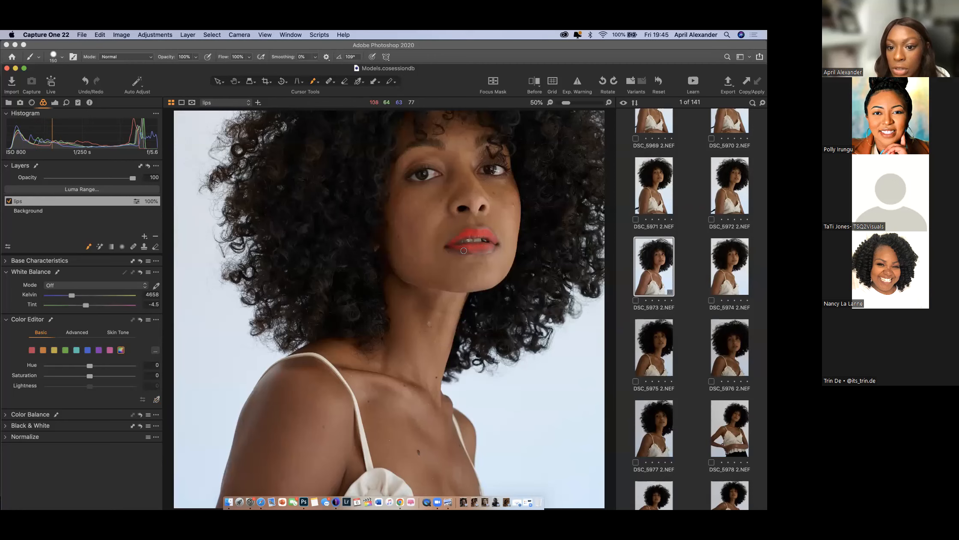
pyautogui.moveTo(482, 249)
pyautogui.mouseDown()
pyautogui.moveTo(492, 244)
pyautogui.moveTo(447, 245)
pyautogui.moveTo(486, 229)
pyautogui.moveTo(489, 246)
pyautogui.mouseUp()
pyautogui.moveTo(487, 231); pyautogui.dragTo(453, 247)
pyautogui.moveTo(469, 250)
pyautogui.mouseDown()
pyautogui.moveTo(492, 238)
pyautogui.moveTo(487, 231)
pyautogui.moveTo(492, 239)
pyautogui.mouseUp()
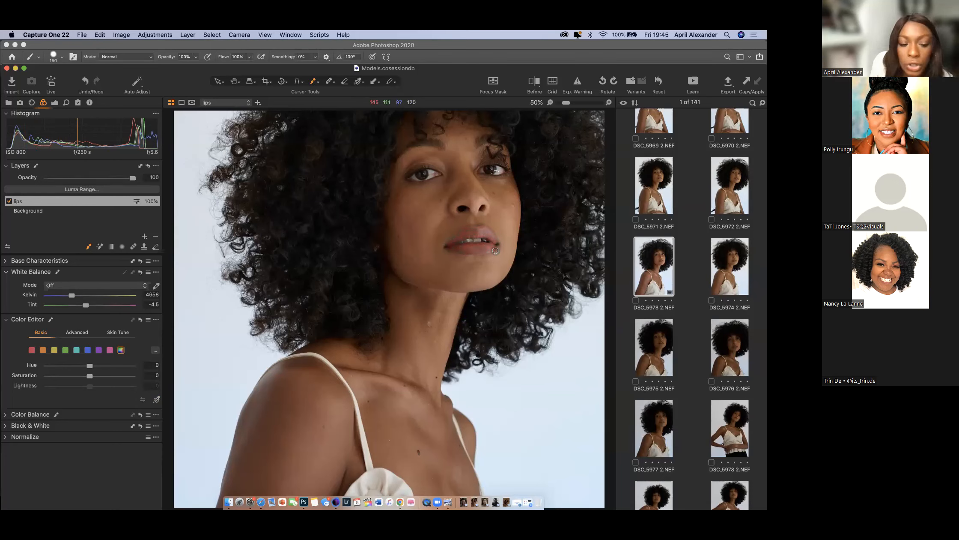
# On the lips layer, set the red range to Hue -2.6, Saturation 5.4 and Lightness -4.9.
pyautogui.click(32, 350)
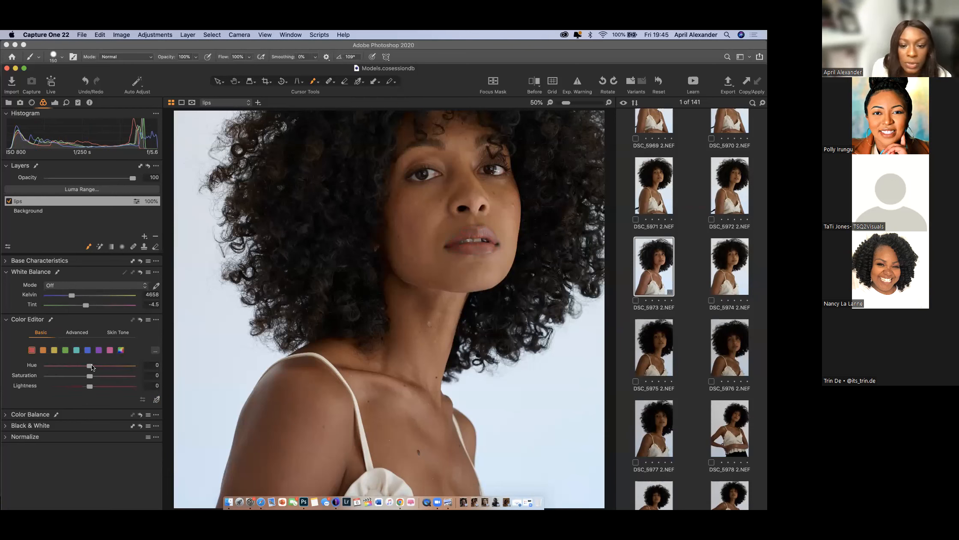
pyautogui.moveTo(105, 365)
pyautogui.mouseDown()
pyautogui.moveTo(83, 366)
pyautogui.moveTo(68, 386)
pyautogui.moveTo(116, 381)
pyautogui.moveTo(83, 388)
pyautogui.moveTo(98, 372)
pyautogui.mouseUp()
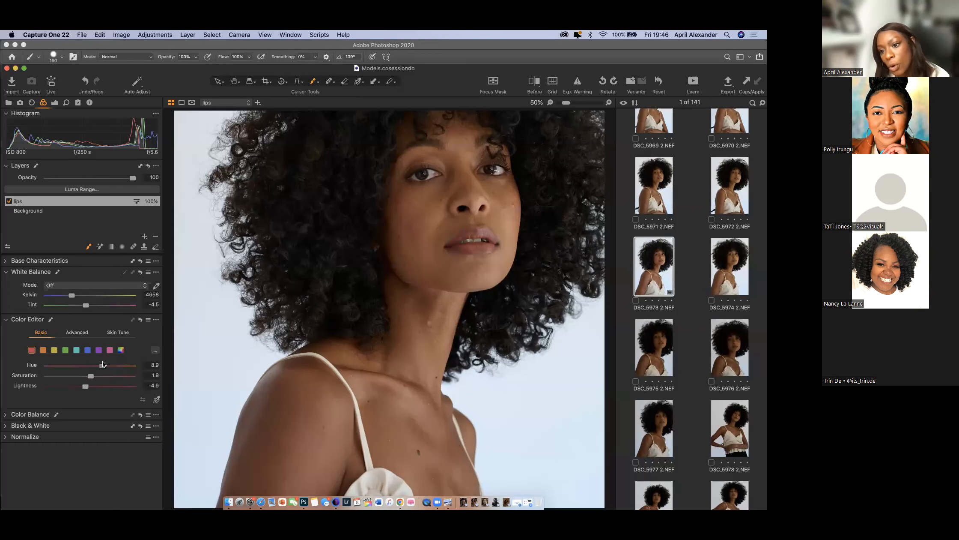
pyautogui.moveTo(94, 374)
pyautogui.mouseDown()
pyautogui.moveTo(103, 371)
pyautogui.moveTo(85, 367)
pyautogui.mouseUp()
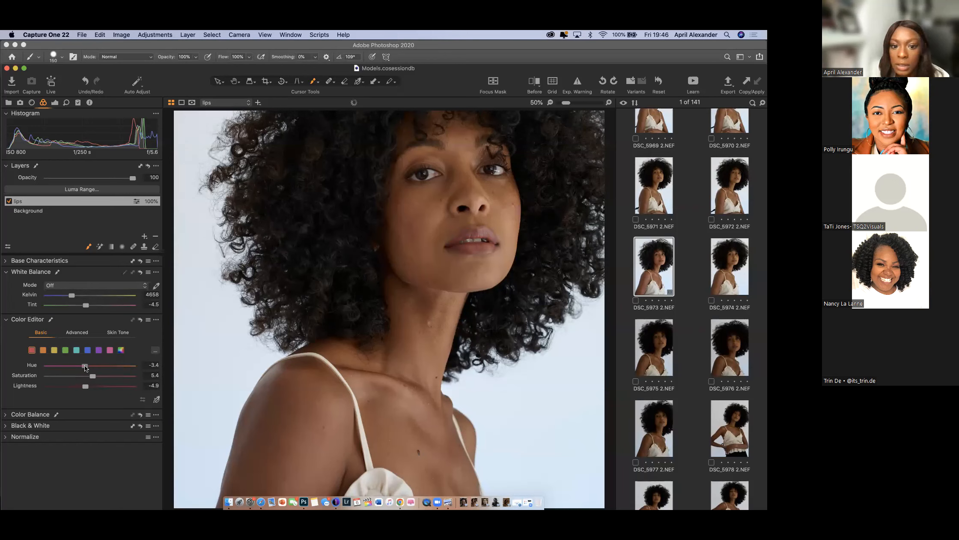
# Set the lips layer's pink range to Hue 11.3, Saturation 40.2 and Lightness 5.8, and the red range's Lightness to -7.
pyautogui.click(108, 349)
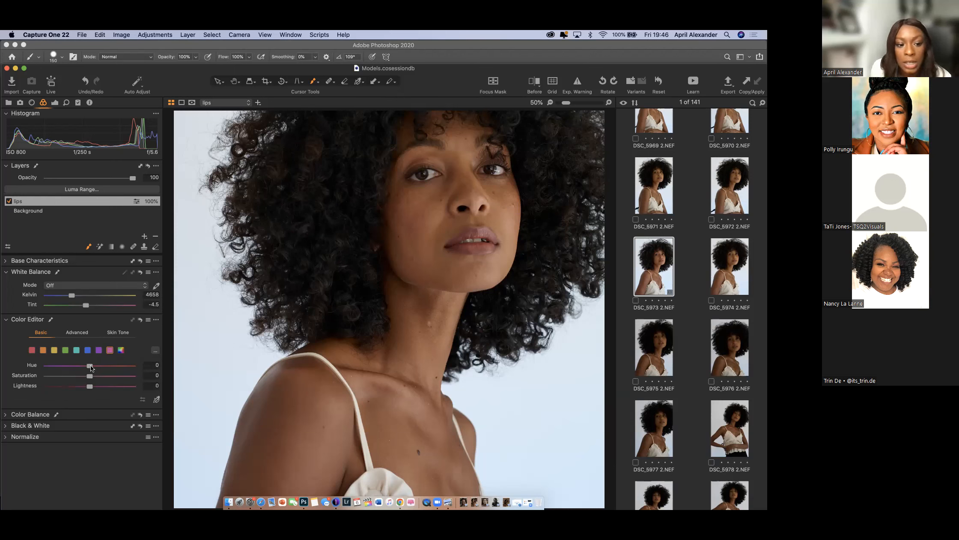
pyautogui.moveTo(90, 366); pyautogui.dragTo(95, 385)
pyautogui.click(32, 349)
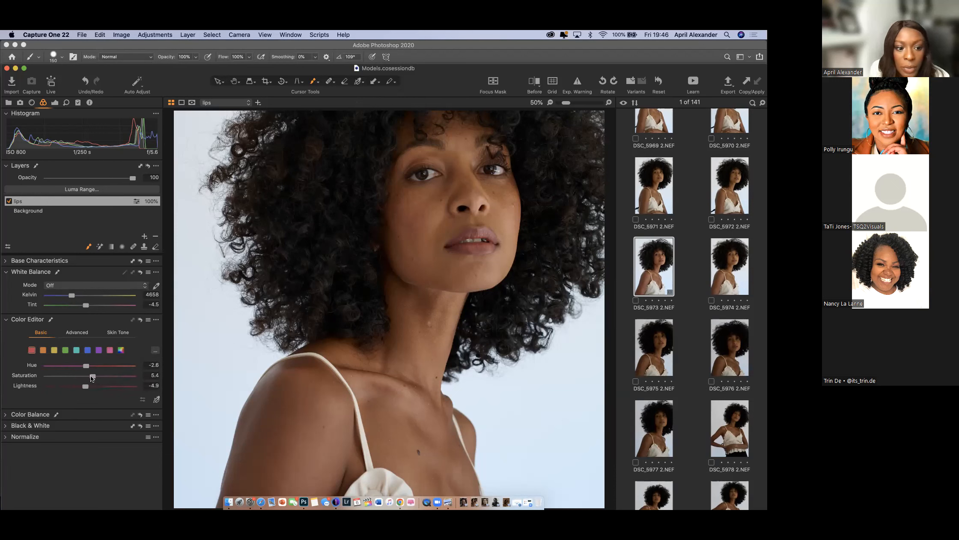
pyautogui.moveTo(84, 386); pyautogui.dragTo(82, 386)
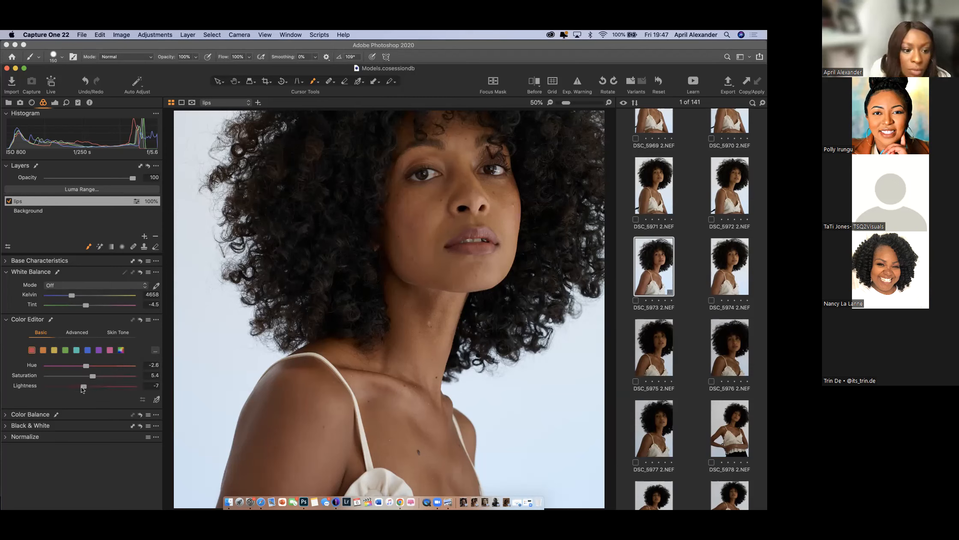
# Fine-tune the lips layer's pink Lightness and set its red Lightness to 4, checking the whole portrait.
pyautogui.click(110, 349)
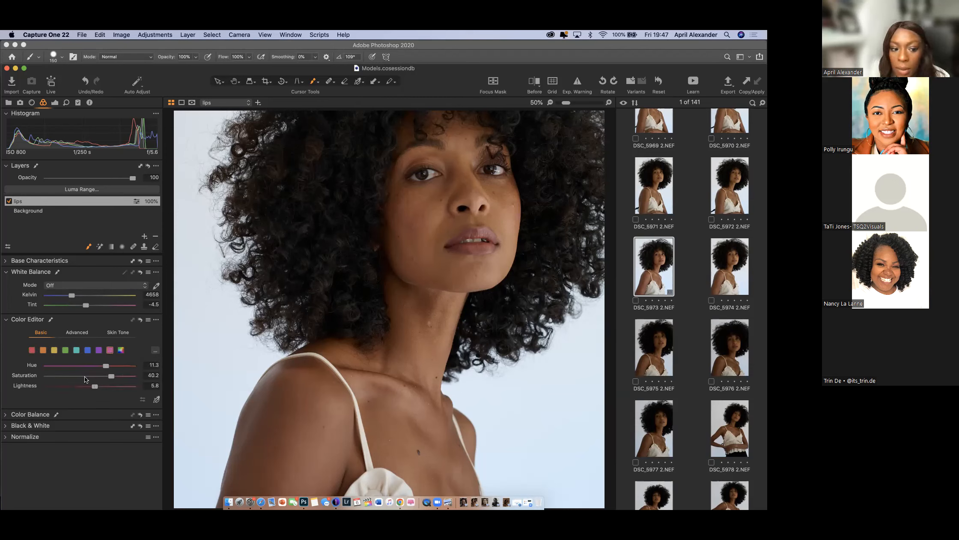
pyautogui.moveTo(94, 386); pyautogui.dragTo(93, 386)
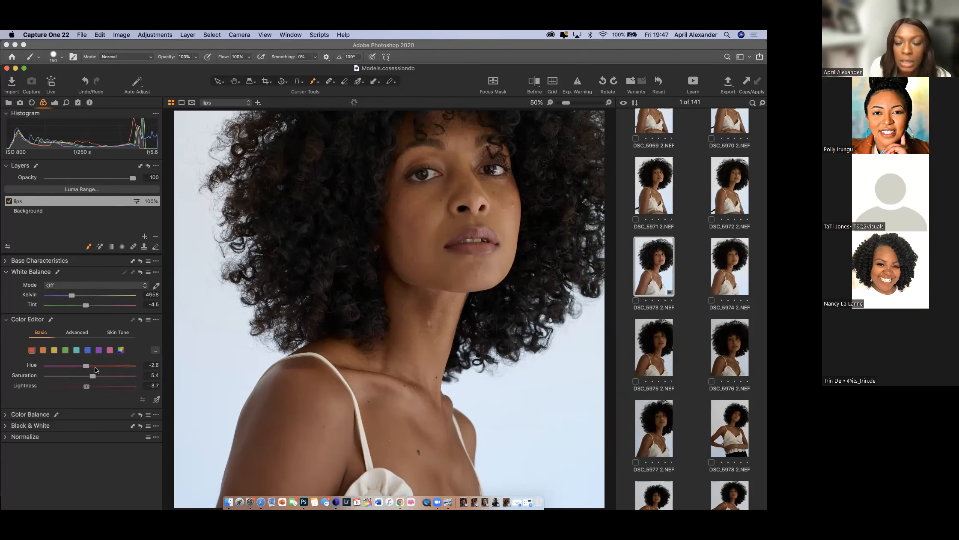
pyautogui.moveTo(566, 103); pyautogui.dragTo(563, 105)
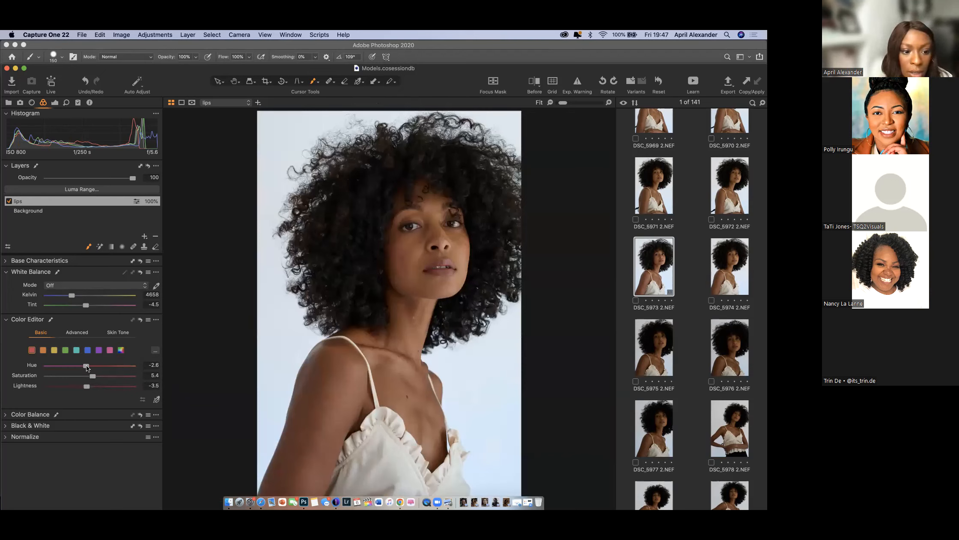
pyautogui.moveTo(90, 386); pyautogui.dragTo(95, 382)
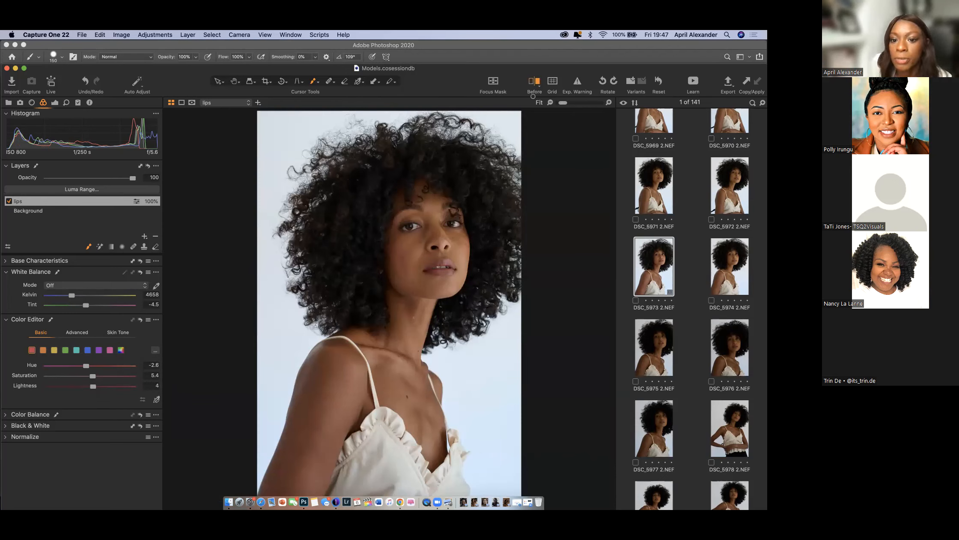
# Compare the portrait before and after the edits by sweeping the split-view divider across the image.
pyautogui.click(536, 87)
pyautogui.moveTo(397, 316); pyautogui.dragTo(513, 334)
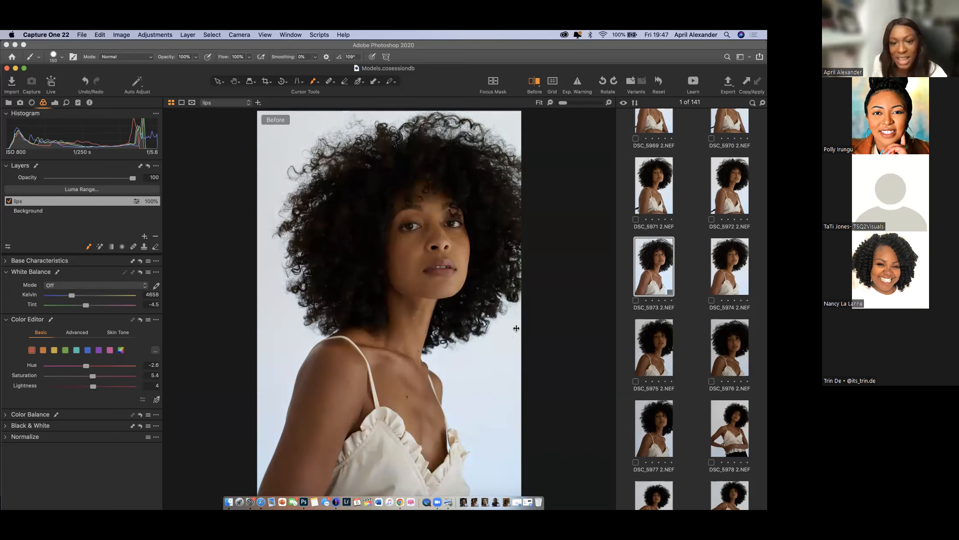
pyautogui.moveTo(515, 313); pyautogui.dragTo(330, 309)
pyautogui.moveTo(316, 368); pyautogui.dragTo(520, 361)
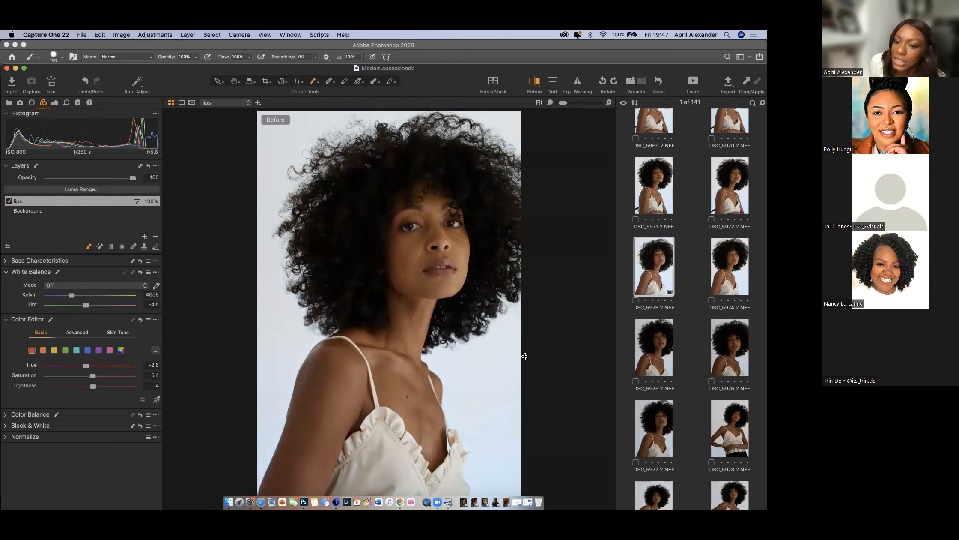
pyautogui.moveTo(525, 356); pyautogui.dragTo(510, 302)
pyautogui.moveTo(542, 377); pyautogui.dragTo(250, 389)
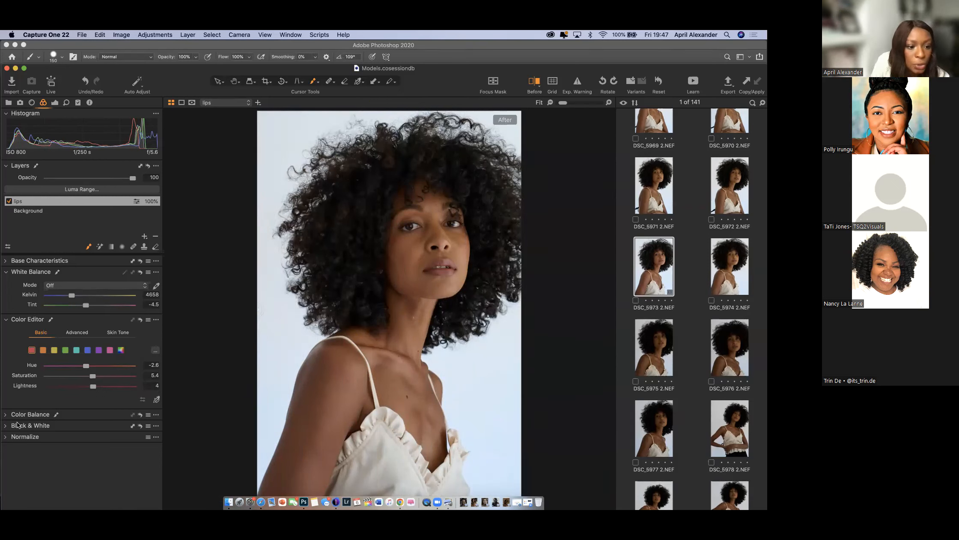
# In Color Balance, tint the Background layer's shadows blue and fine-tune the strength of the tint.
pyautogui.click(6, 414)
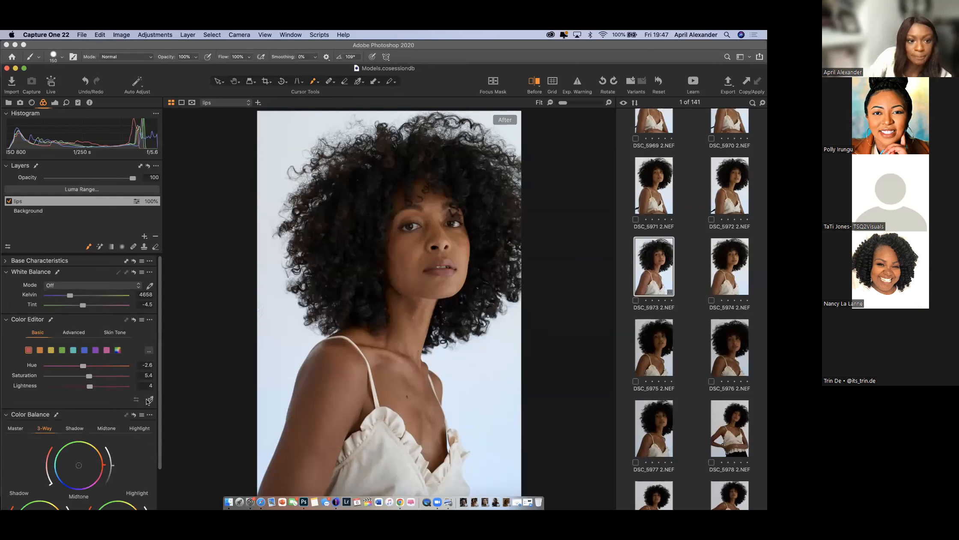
pyautogui.scroll(-2, 141, 409)
pyautogui.scroll(-5, 147, 402)
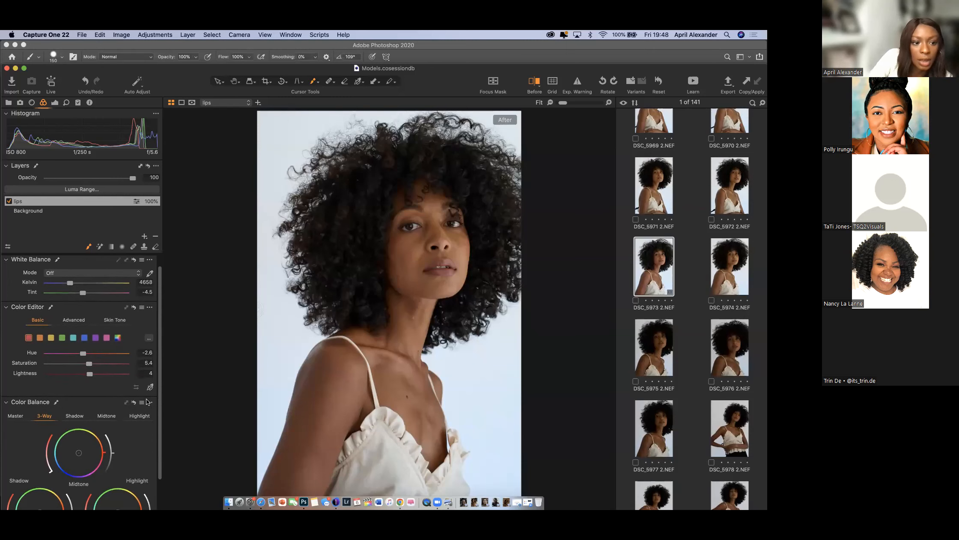
pyautogui.scroll(-1, 146, 402)
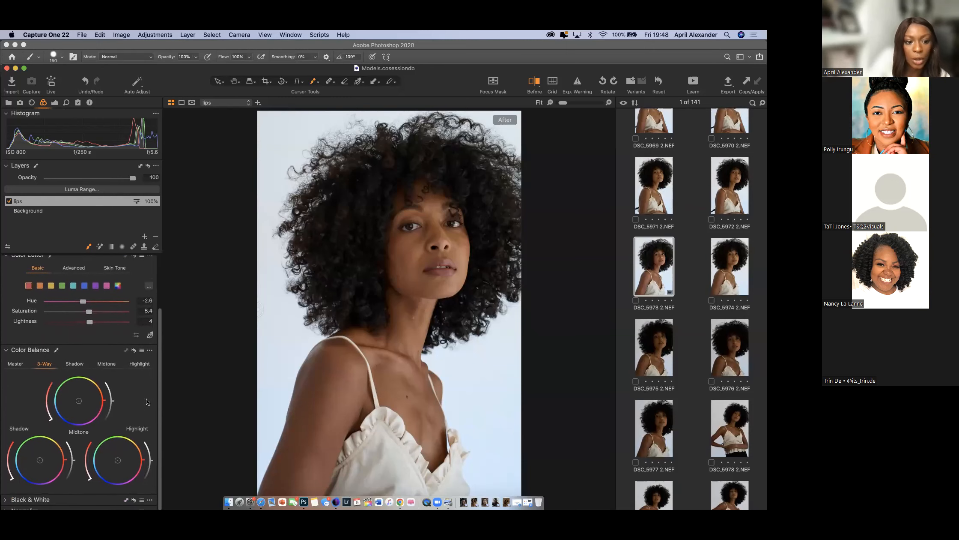
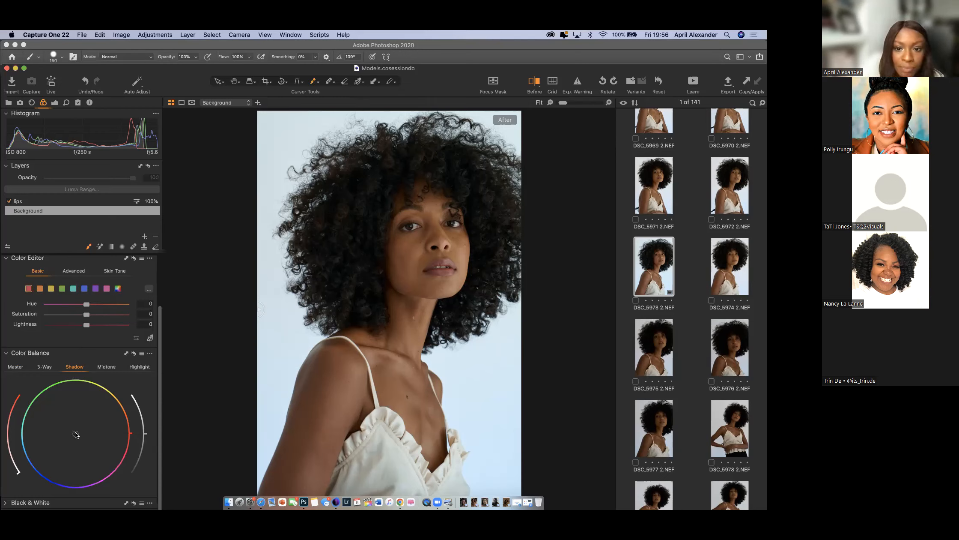
pyautogui.moveTo(75, 430)
pyautogui.mouseDown()
pyautogui.moveTo(81, 419)
pyautogui.moveTo(94, 437)
pyautogui.moveTo(64, 442)
pyautogui.mouseUp()
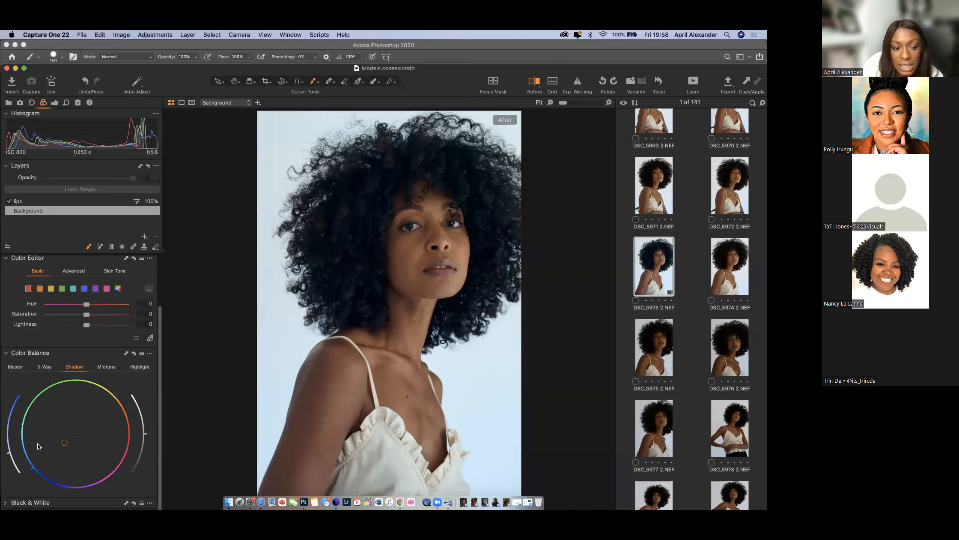
pyautogui.moveTo(8, 455)
pyautogui.mouseDown()
pyautogui.moveTo(25, 475)
pyautogui.moveTo(11, 437)
pyautogui.moveTo(15, 388)
pyautogui.moveTo(13, 448)
pyautogui.mouseUp()
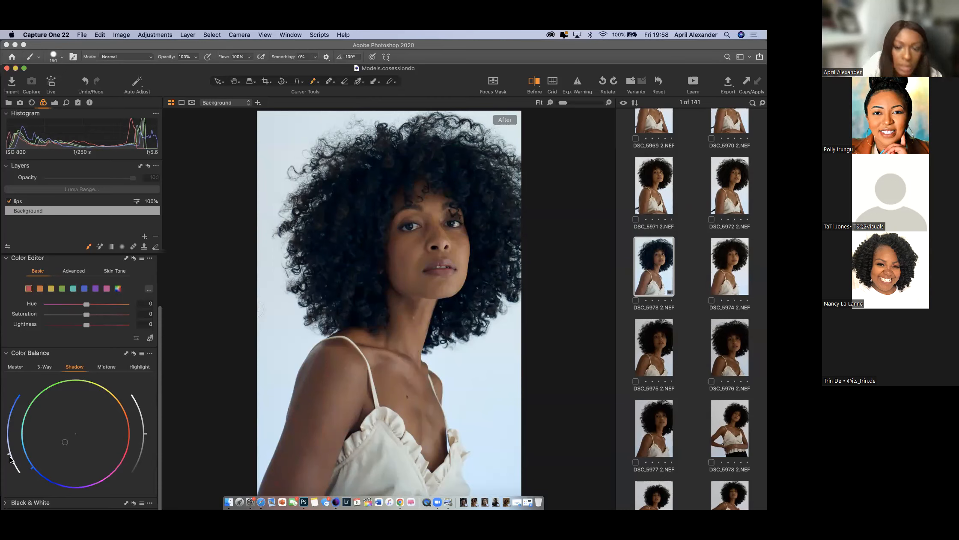
# In Color Balance, shift the Background layer's midtones toward magenta-pink and reduce the tint to a very low saturation.
pyautogui.click(106, 366)
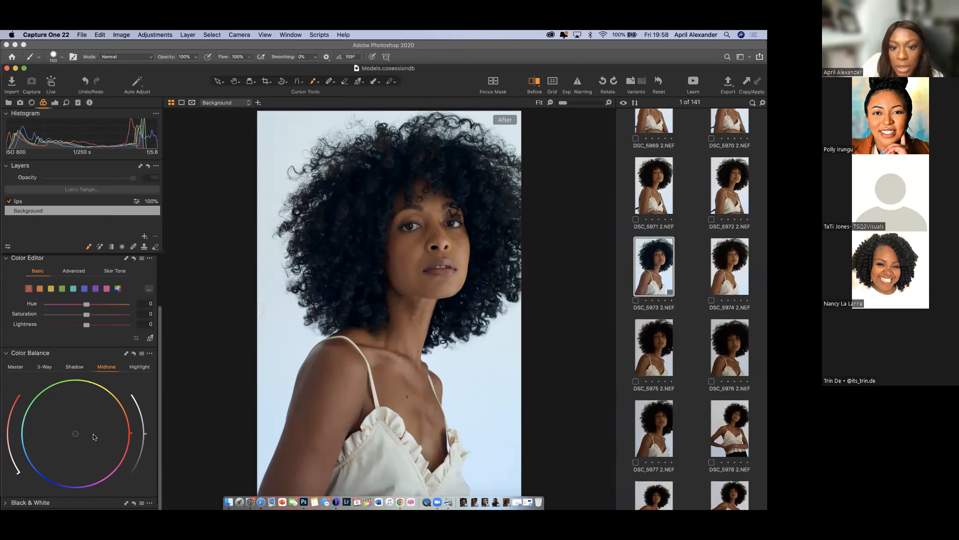
pyautogui.moveTo(77, 434)
pyautogui.mouseDown()
pyautogui.moveTo(61, 431)
pyautogui.moveTo(89, 425)
pyautogui.moveTo(93, 447)
pyautogui.moveTo(79, 450)
pyautogui.moveTo(66, 434)
pyautogui.moveTo(69, 421)
pyautogui.moveTo(88, 419)
pyautogui.moveTo(83, 440)
pyautogui.mouseUp()
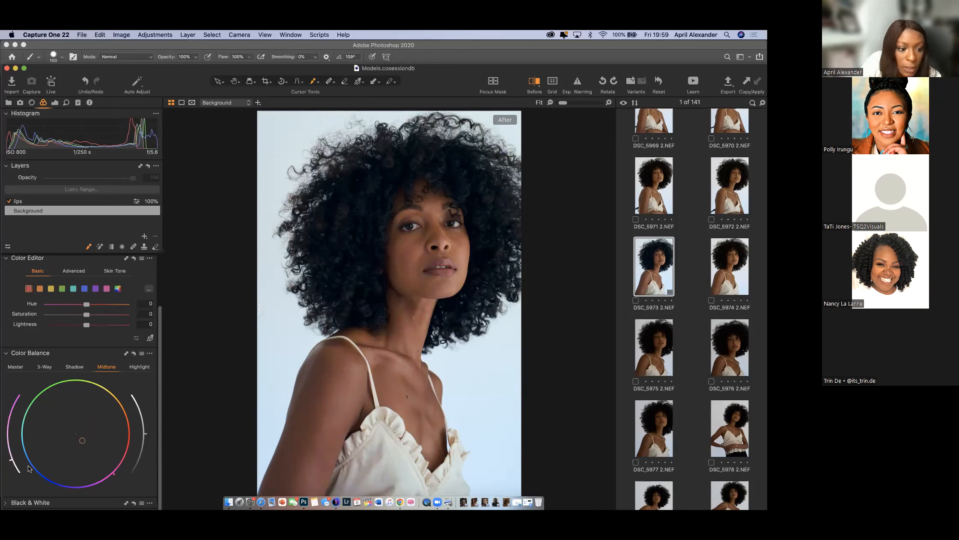
pyautogui.moveTo(11, 461)
pyautogui.mouseDown()
pyautogui.moveTo(20, 472)
pyautogui.moveTo(8, 432)
pyautogui.moveTo(18, 396)
pyautogui.moveTo(7, 427)
pyautogui.moveTo(38, 481)
pyautogui.mouseUp()
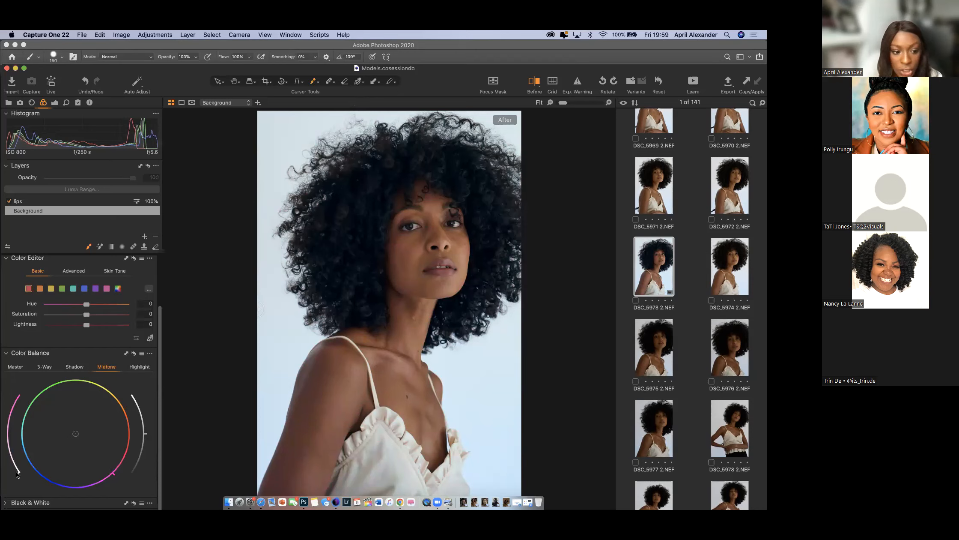
pyautogui.moveTo(16, 472); pyautogui.dragTo(12, 468)
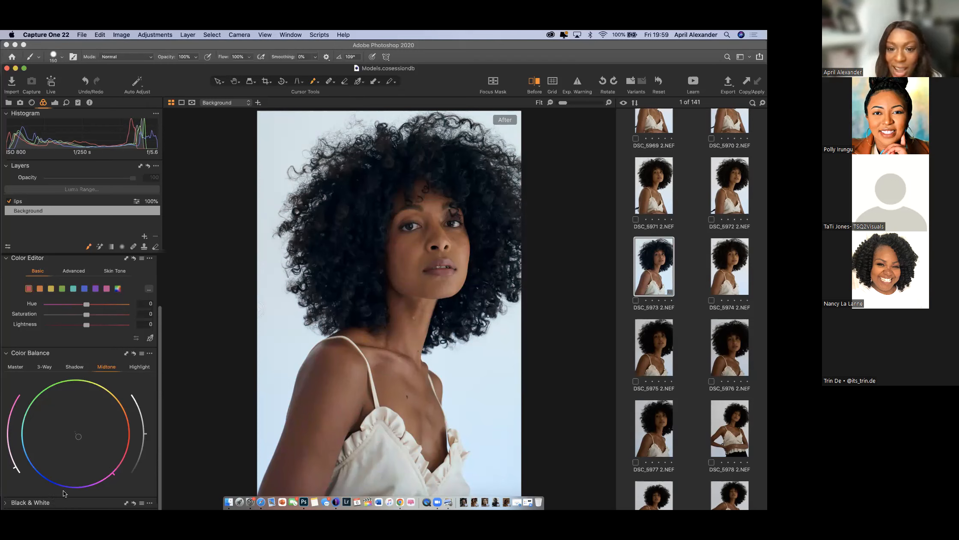
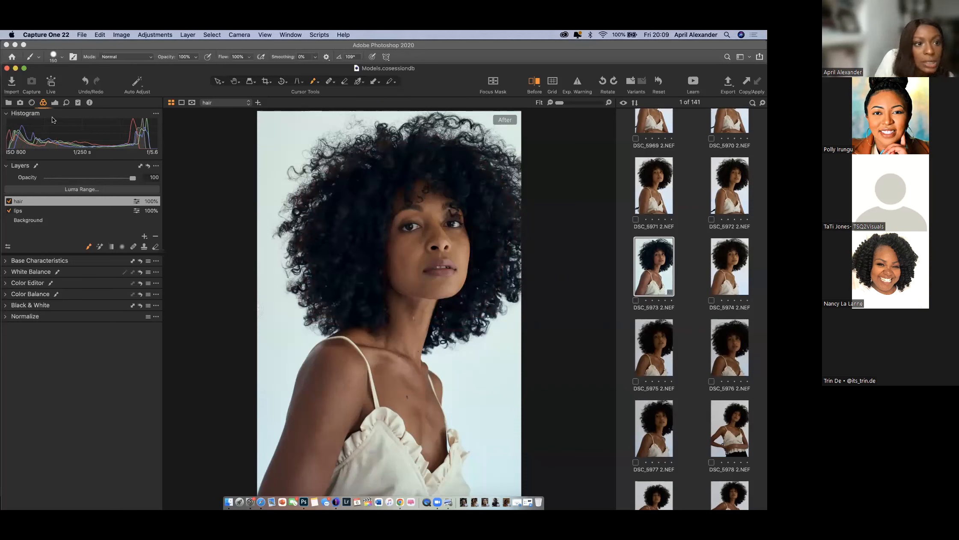
# On the hair layer, set High Dynamic Range Shadow to 3 and Clarity to 5, checking against the before view.
pyautogui.click(54, 103)
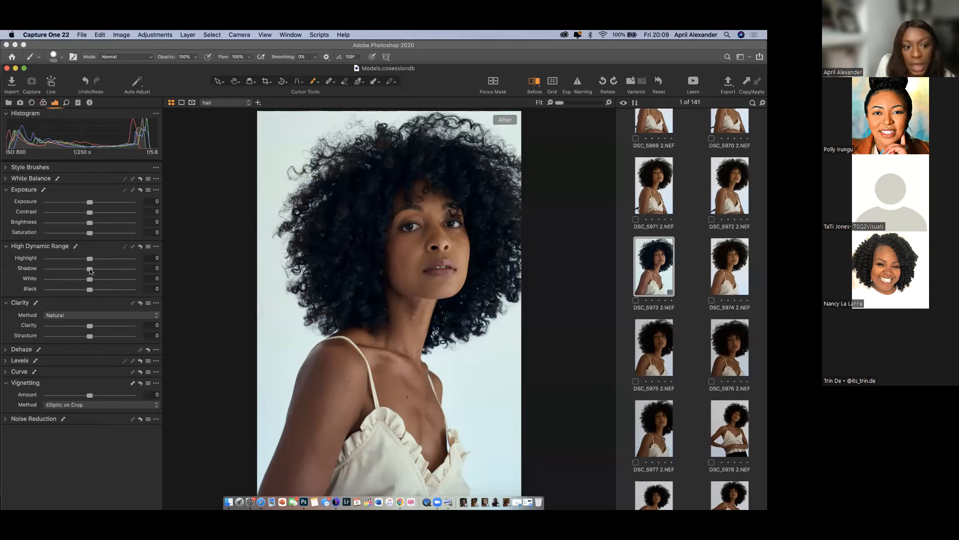
pyautogui.moveTo(91, 270); pyautogui.dragTo(133, 266)
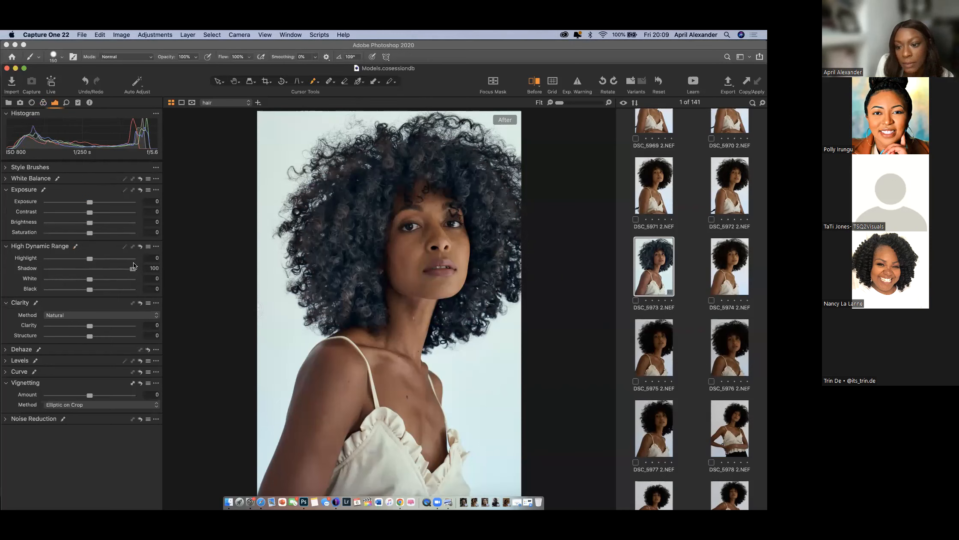
pyautogui.moveTo(121, 269); pyautogui.dragTo(91, 269)
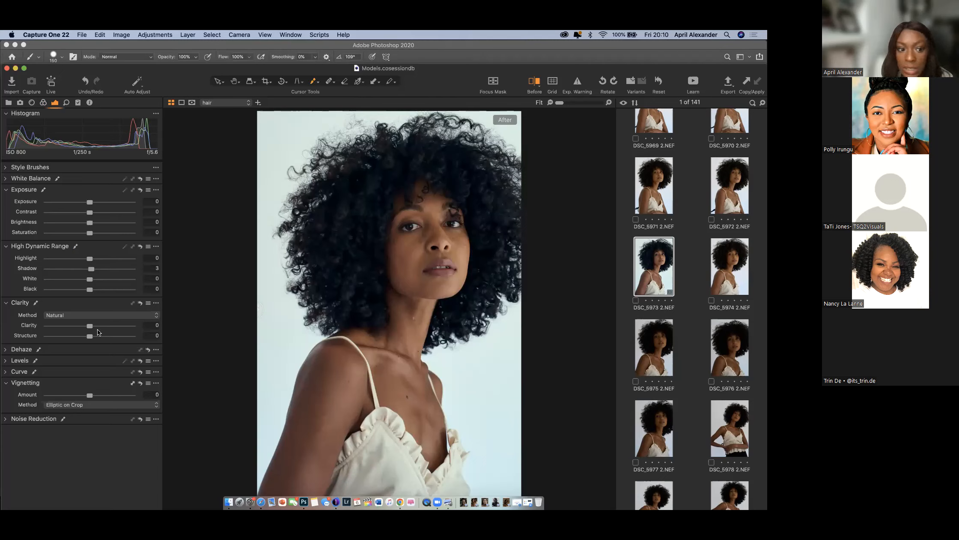
pyautogui.moveTo(95, 328); pyautogui.dragTo(94, 329)
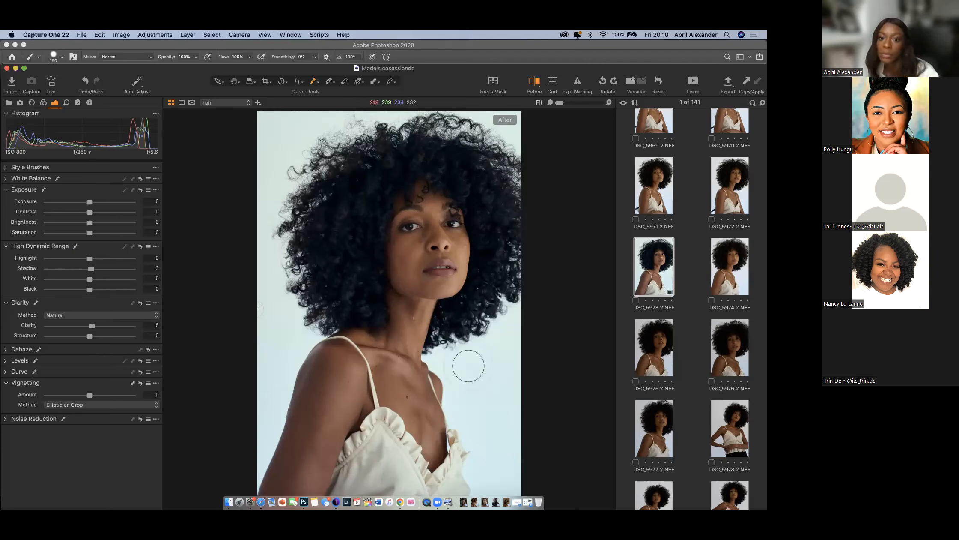
pyautogui.click(534, 83)
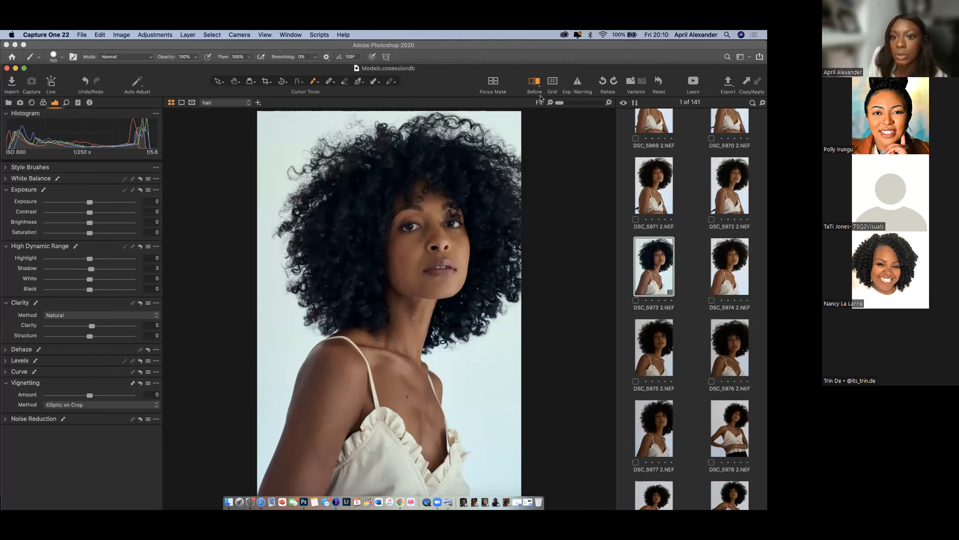
pyautogui.moveTo(388, 308); pyautogui.dragTo(244, 380)
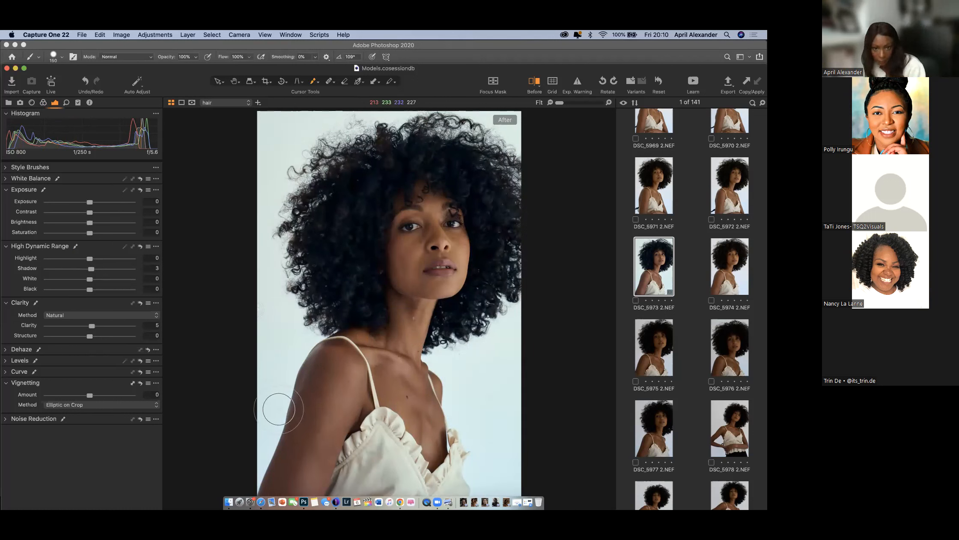
# In Color Balance, shift the Background layer's highlight tint from yellow to yellow-green and adjust its saturation.
pyautogui.click(44, 103)
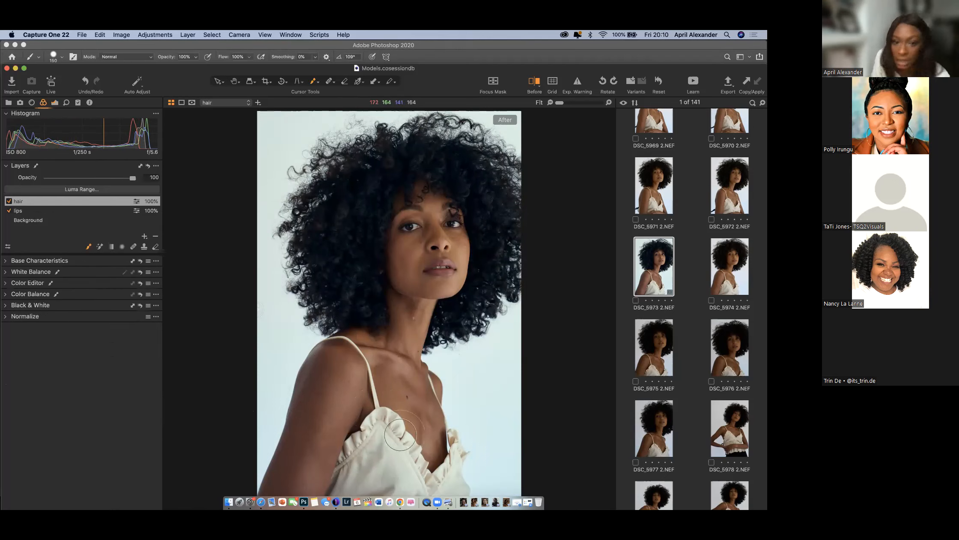
pyautogui.click(6, 283)
pyautogui.click(6, 283)
pyautogui.click(6, 293)
pyautogui.click(112, 308)
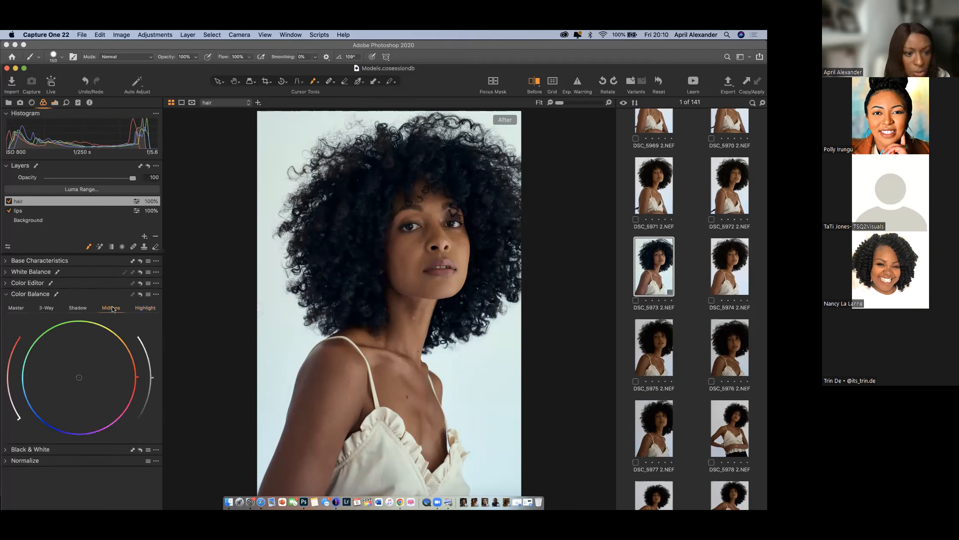
pyautogui.click(32, 220)
pyautogui.click(141, 306)
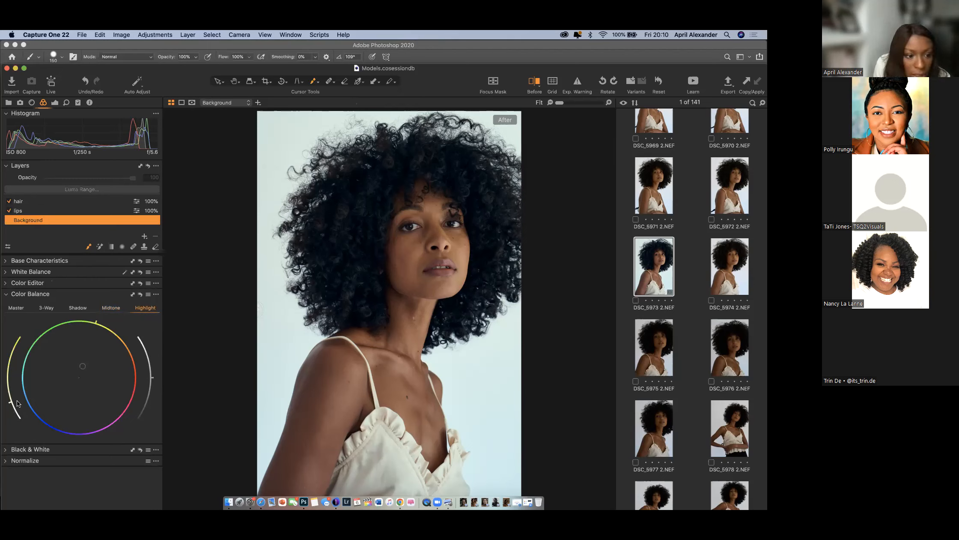
pyautogui.moveTo(10, 404); pyautogui.dragTo(17, 412)
pyautogui.moveTo(95, 320); pyautogui.dragTo(69, 332)
pyautogui.moveTo(13, 412); pyautogui.dragTo(11, 403)
pyautogui.moveTo(66, 322); pyautogui.dragTo(80, 318)
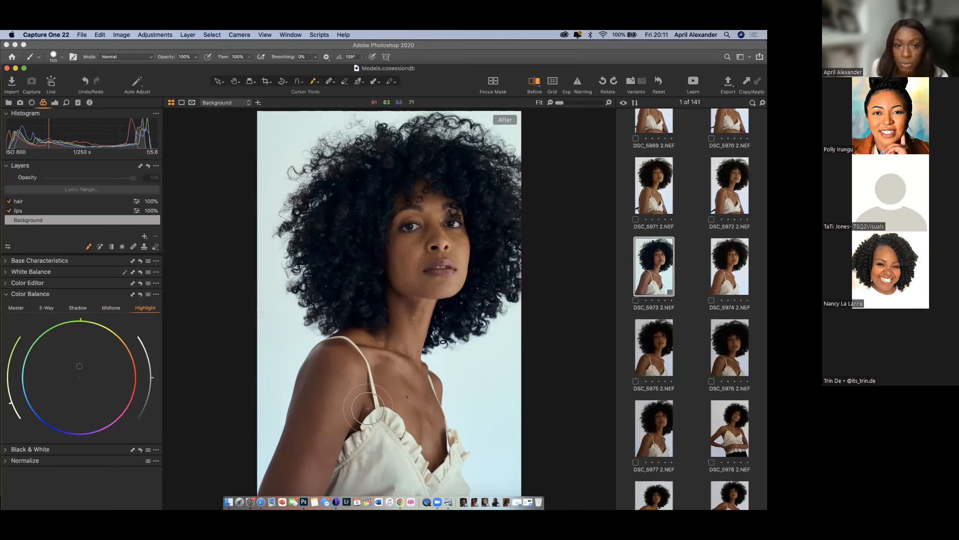
# Reduce the Background layer's highlight tint and brighten its highlights slightly, and darken its midtones slightly in Color Balance.
pyautogui.moveTo(9, 404); pyautogui.dragTo(13, 409)
pyautogui.moveTo(152, 377)
pyautogui.mouseDown()
pyautogui.moveTo(146, 357)
pyautogui.moveTo(152, 371)
pyautogui.mouseUp()
pyautogui.click(109, 309)
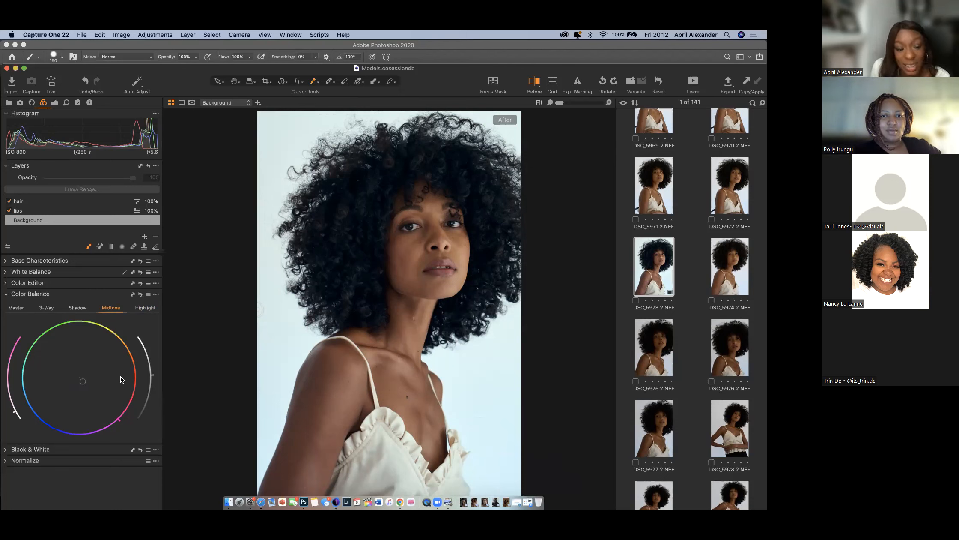
pyautogui.moveTo(151, 375); pyautogui.dragTo(153, 380)
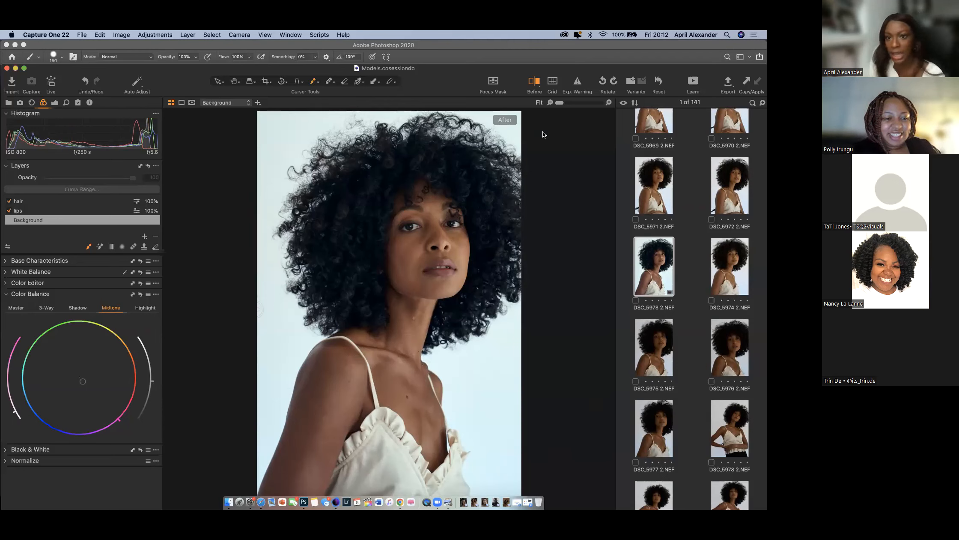
# Compare the graded portrait with the original by sweeping the before/after divider across the image.
pyautogui.press('y')
pyautogui.click(535, 82)
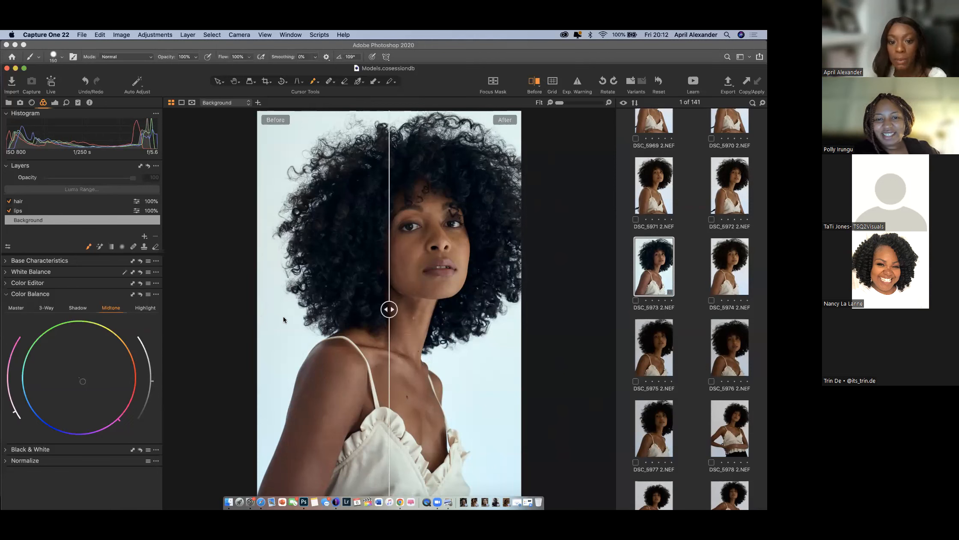
pyautogui.moveTo(388, 308); pyautogui.dragTo(251, 343)
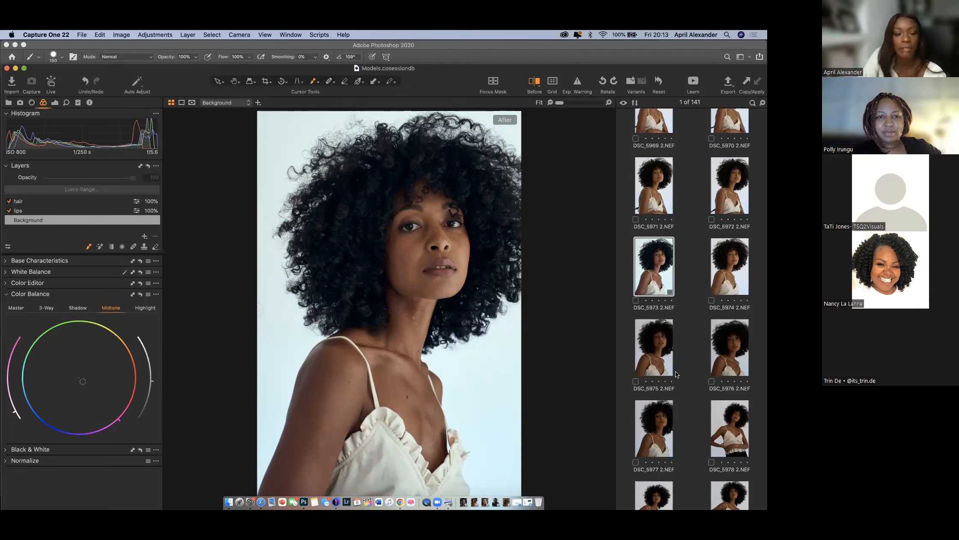
# Crop the portrait to about 13.89 x 18.21 in, trimming the image's left, top and bottom edges, and view the cropped result.
pyautogui.click(56, 104)
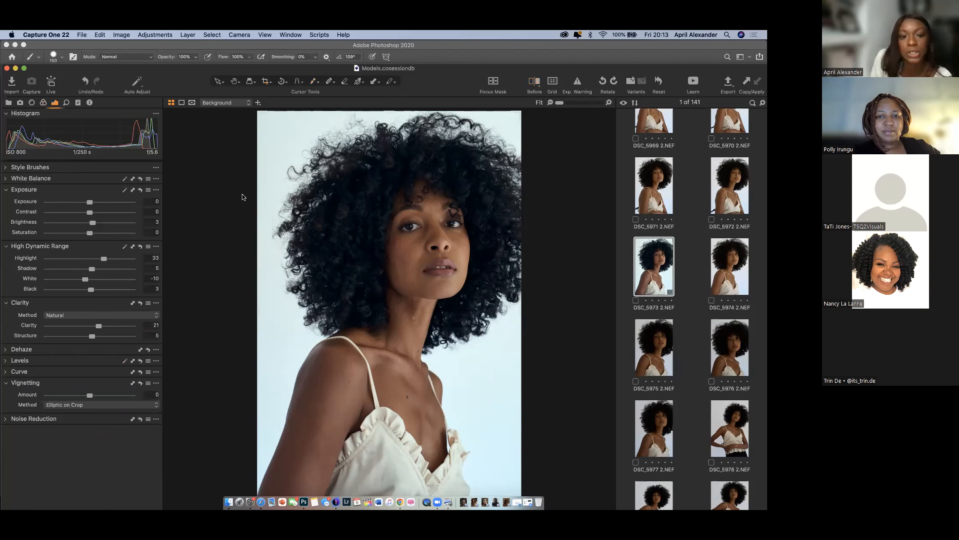
pyautogui.moveTo(265, 146); pyautogui.dragTo(270, 146)
pyautogui.moveTo(383, 68); pyautogui.dragTo(382, 50)
pyautogui.moveTo(520, 489); pyautogui.dragTo(526, 470)
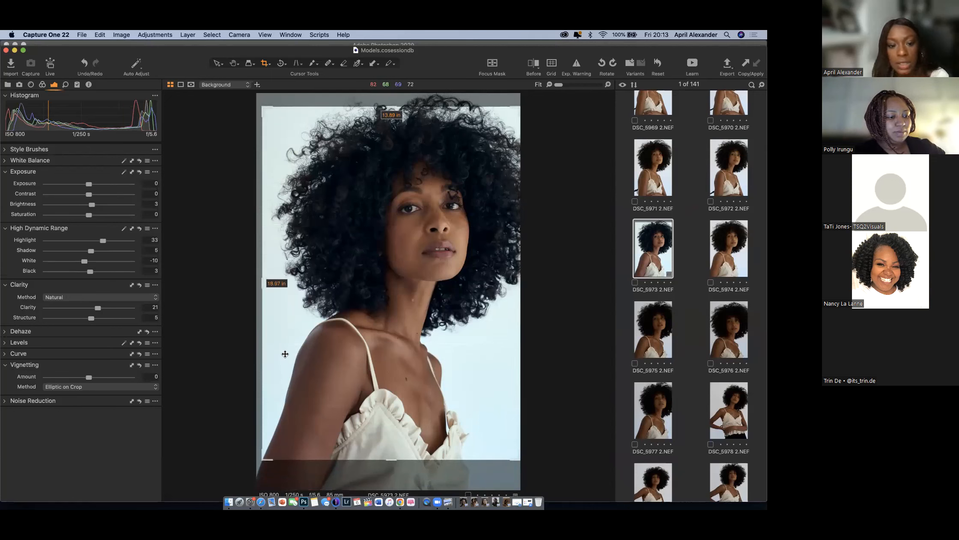
pyautogui.moveTo(265, 458); pyautogui.dragTo(269, 462)
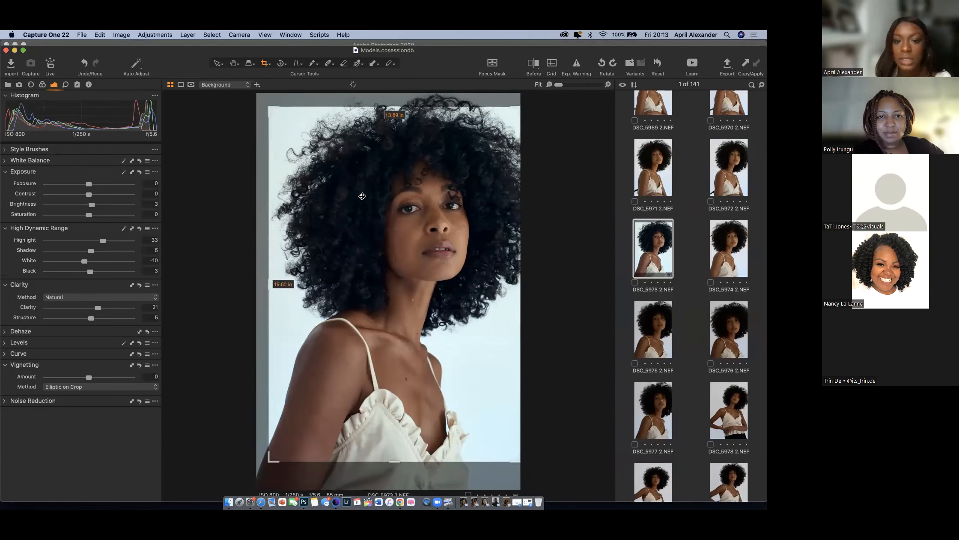
pyautogui.moveTo(394, 105); pyautogui.dragTo(393, 124)
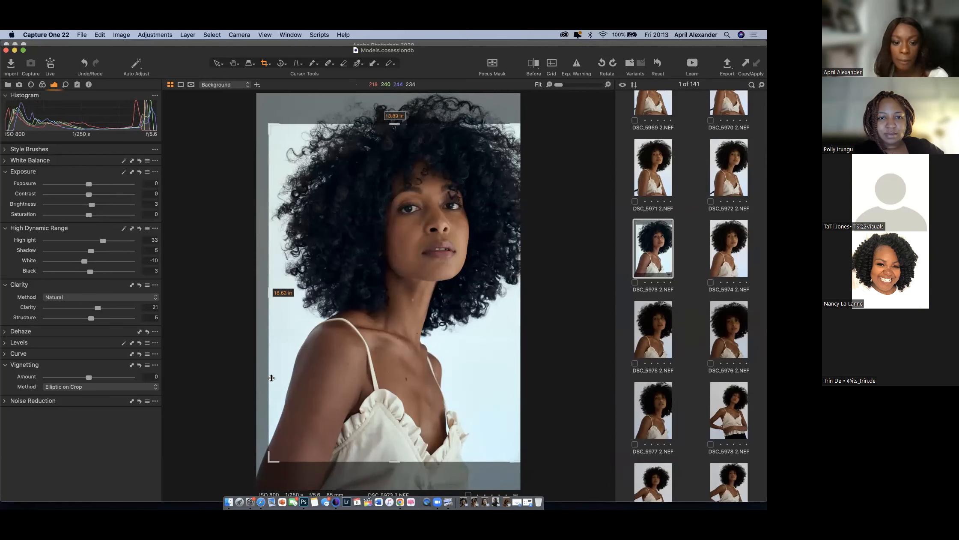
pyautogui.moveTo(269, 461); pyautogui.dragTo(268, 456)
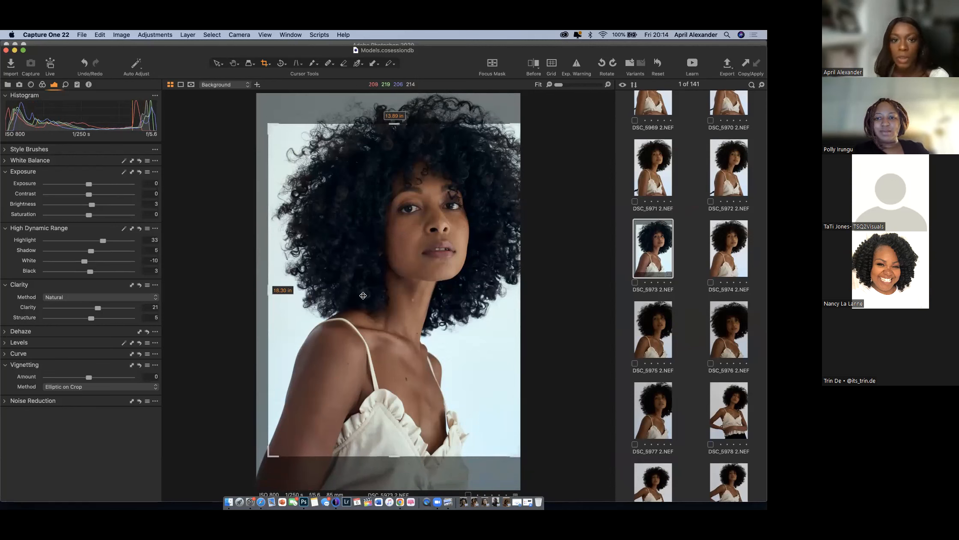
pyautogui.moveTo(392, 128); pyautogui.dragTo(392, 129)
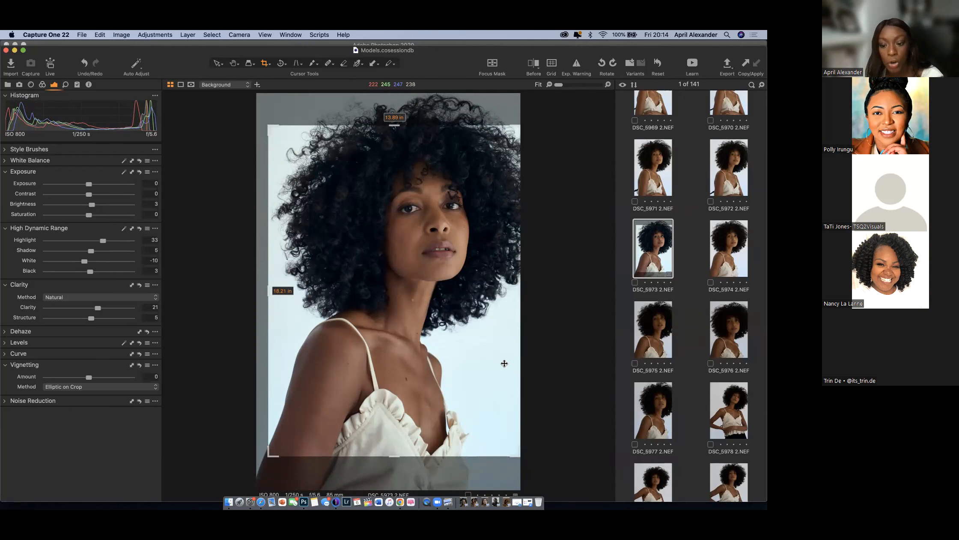
pyautogui.press('h')
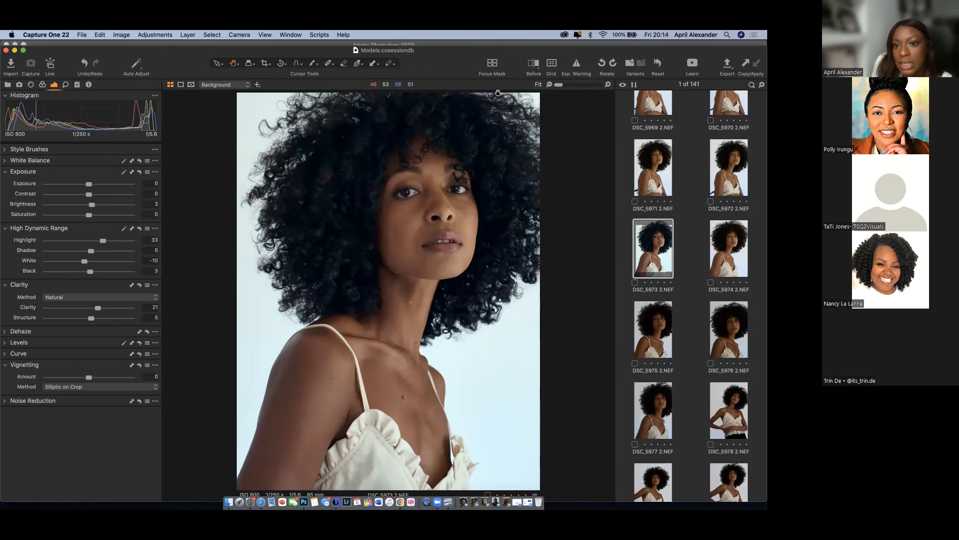
# Tighten the crop at the top of the hair to about 17.85 in high and apply it.
pyautogui.click(266, 63)
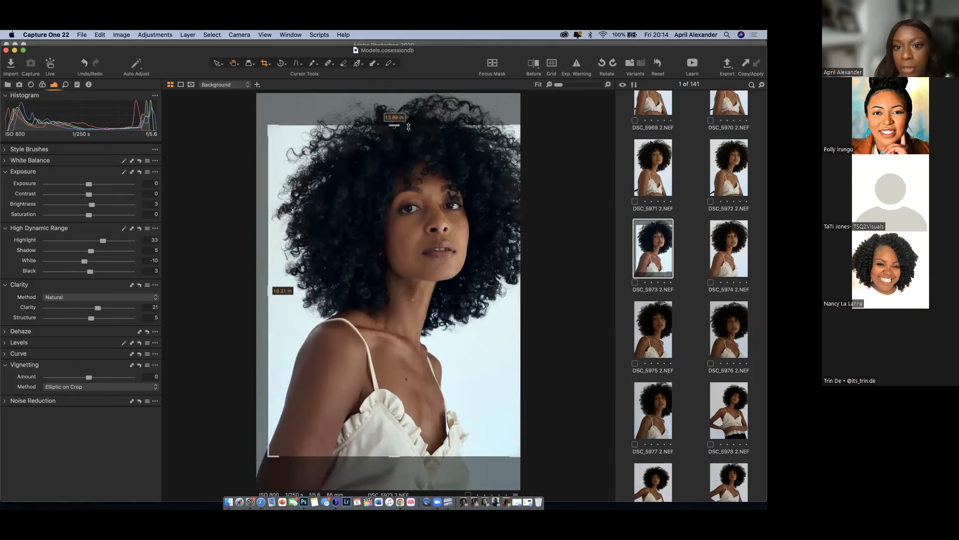
pyautogui.moveTo(394, 122); pyautogui.dragTo(394, 134)
pyautogui.moveTo(269, 455); pyautogui.dragTo(268, 455)
pyautogui.click(235, 64)
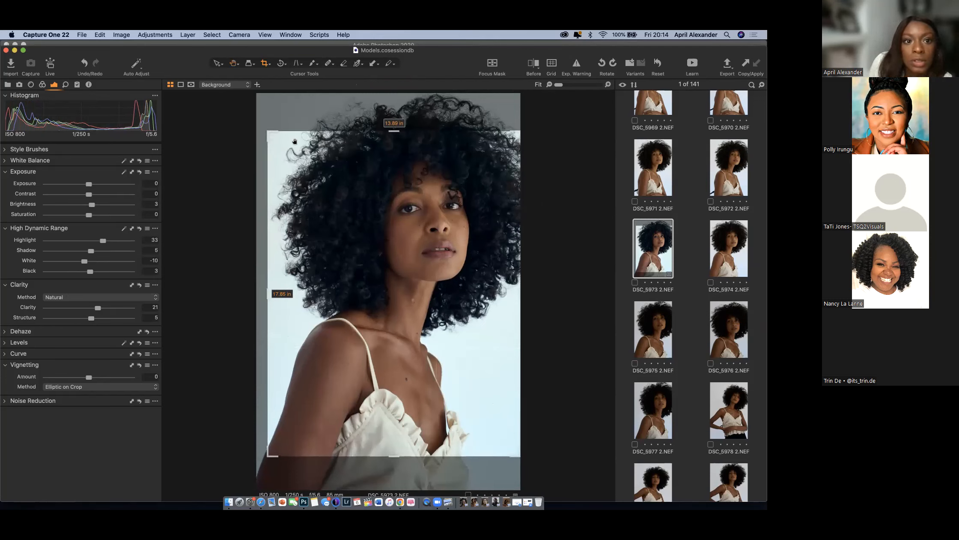
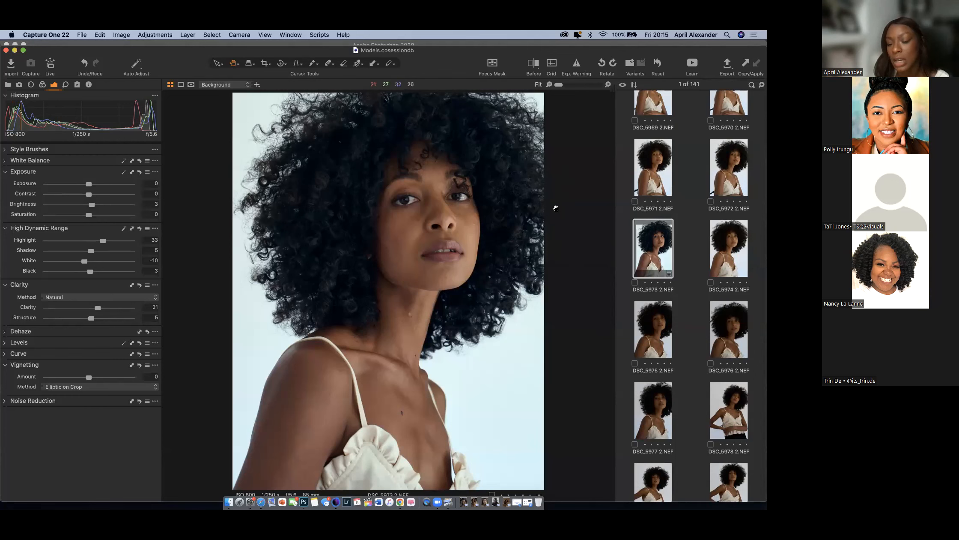
# Copy the adjustments from DSC_5973 2.NEF and apply them to DSC_5974 2.NEF.
pyautogui.click(731, 243)
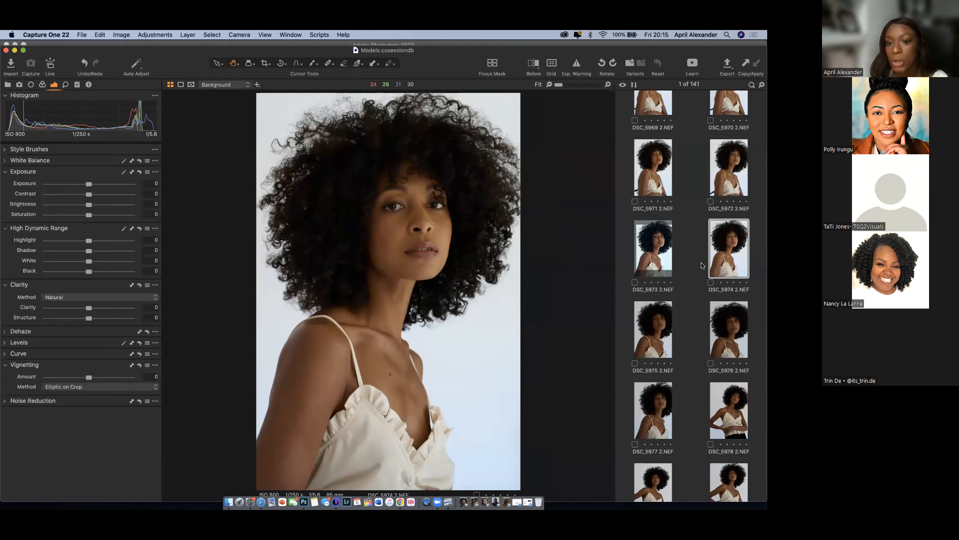
pyautogui.click(665, 249)
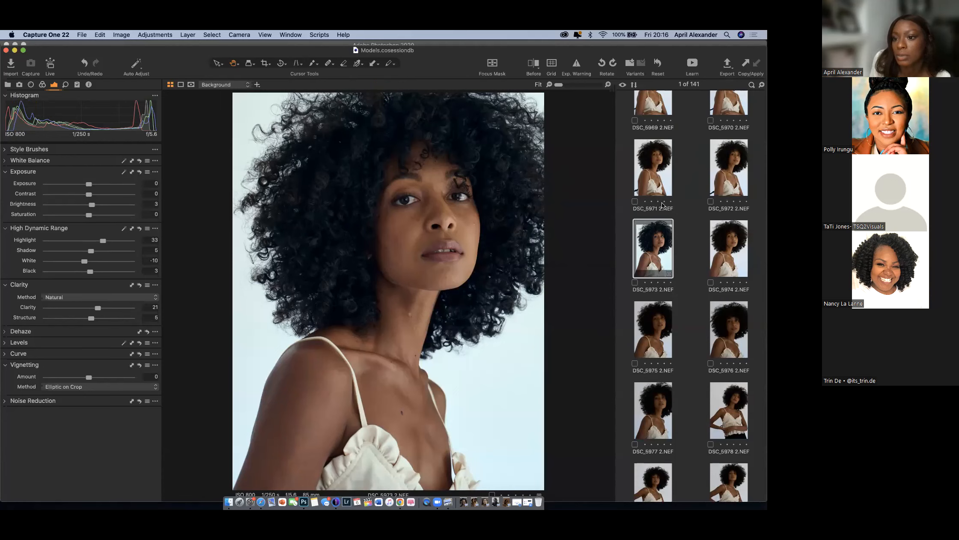
pyautogui.click(747, 64)
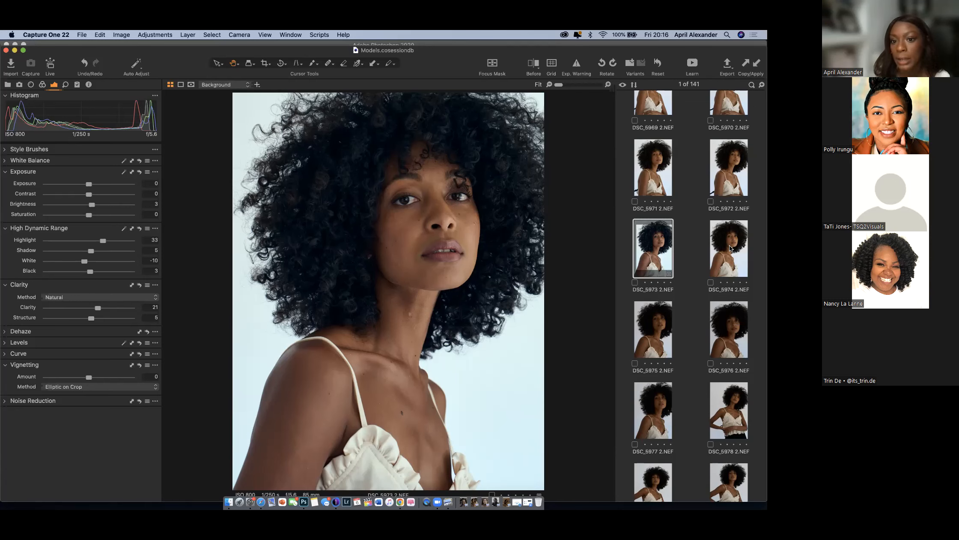
pyautogui.click(730, 249)
pyautogui.click(758, 64)
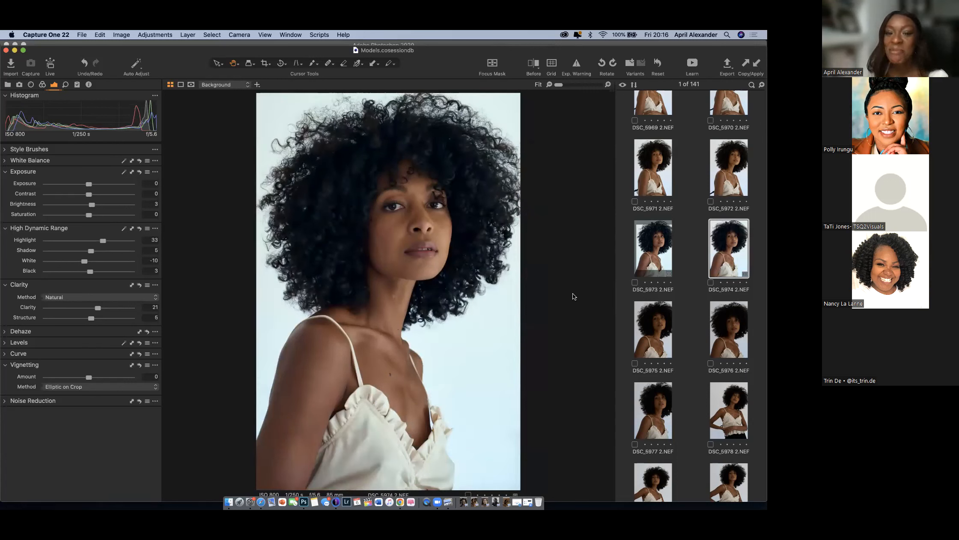
# Compare DSC_5973 2.NEF and DSC_5974 2.NEF by switching between them, and look through the neighbouring thumbnails.
pyautogui.click(657, 232)
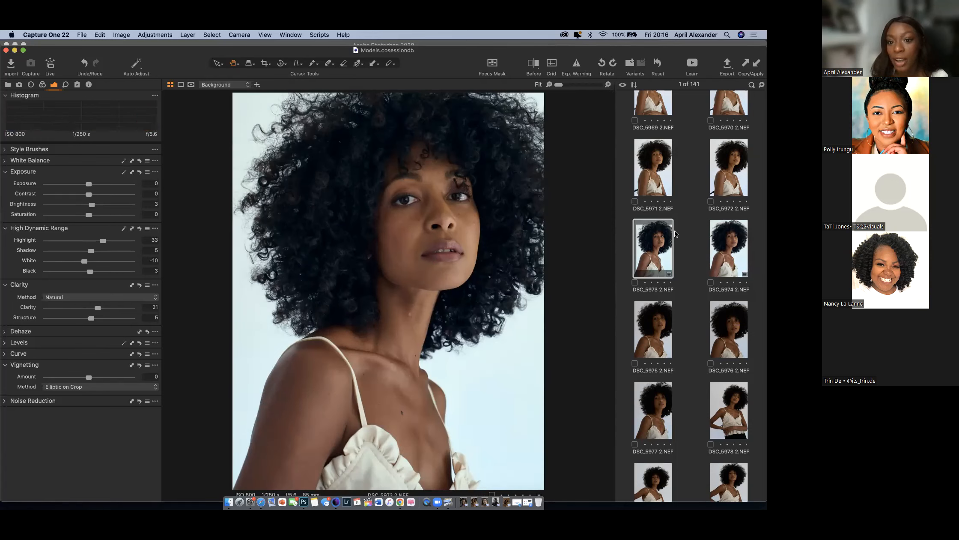
pyautogui.click(734, 243)
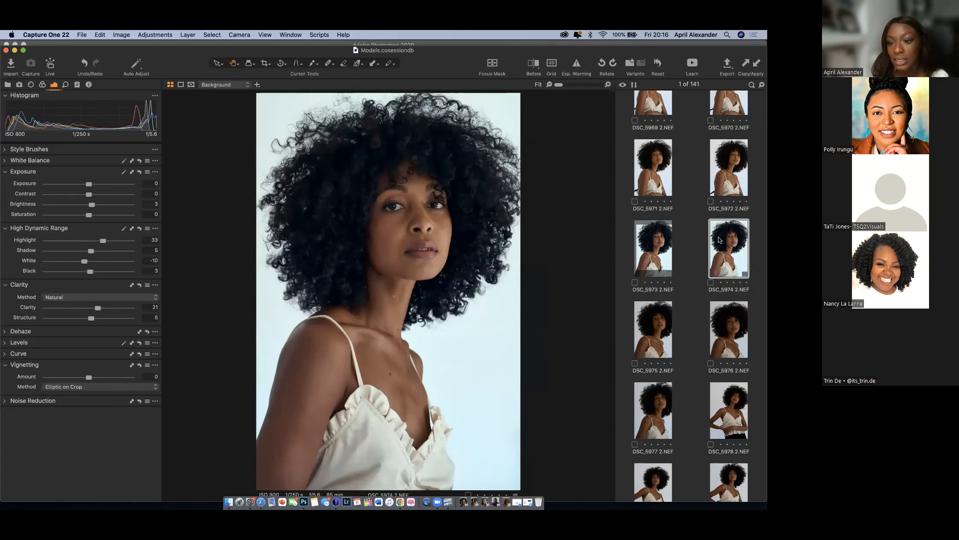
pyautogui.click(664, 235)
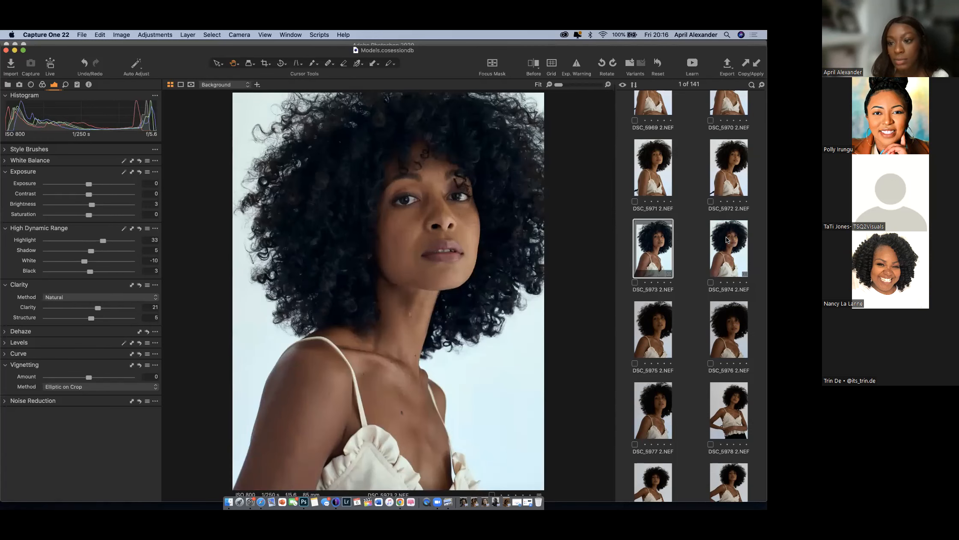
pyautogui.click(726, 236)
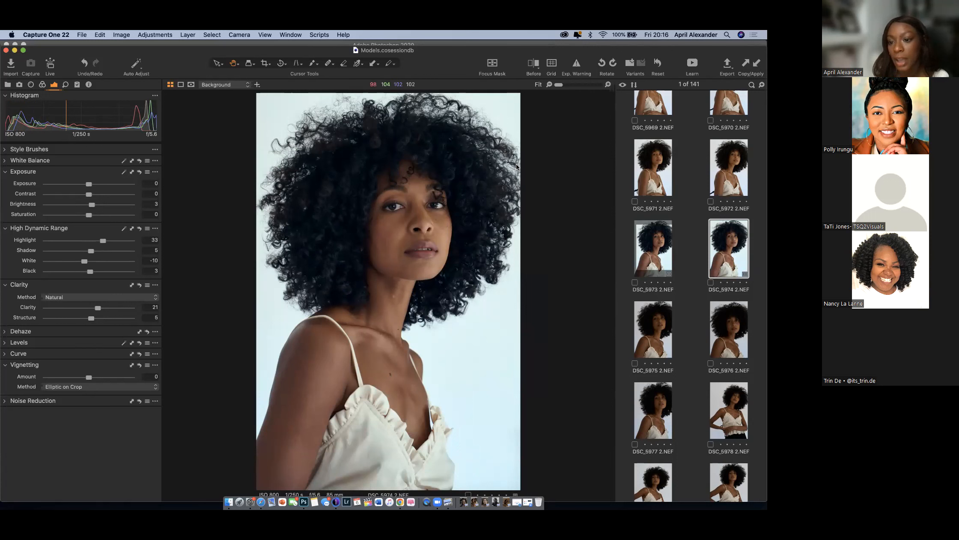
pyautogui.click(659, 234)
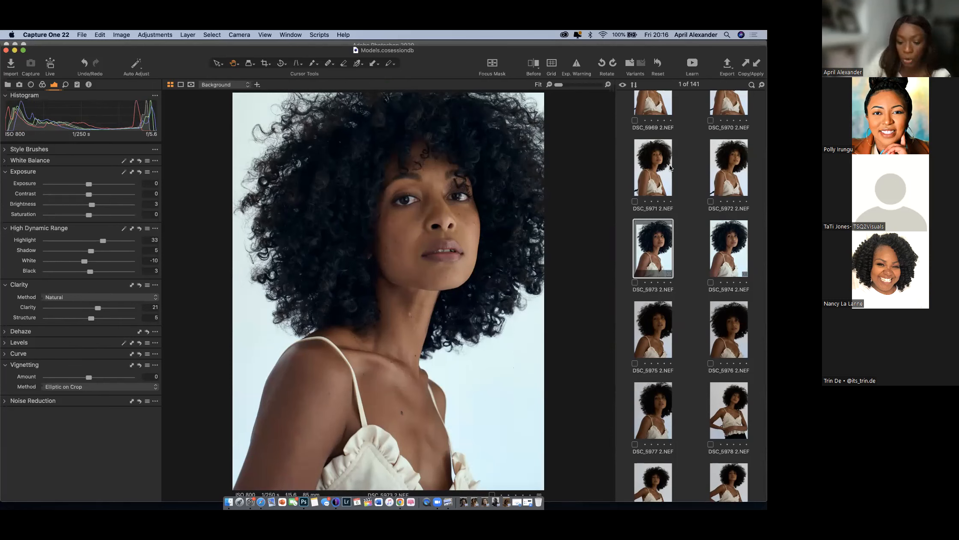
pyautogui.scroll(5, 685, 149)
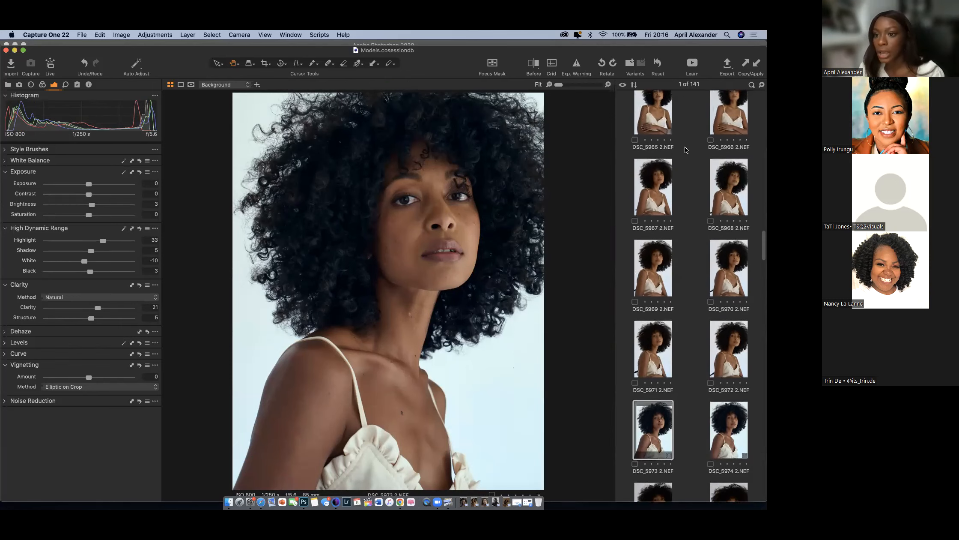
pyautogui.scroll(-5, 685, 149)
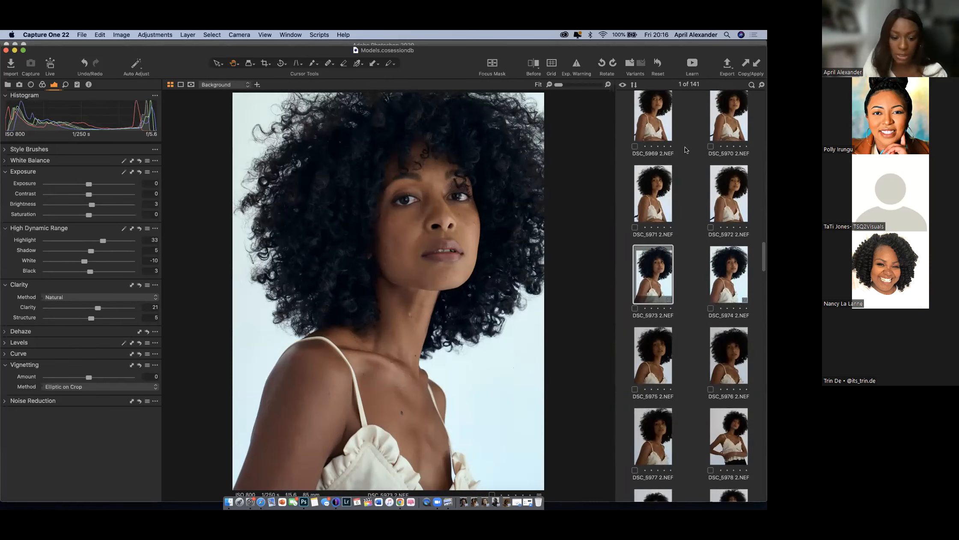
# Apply the copied adjustments to the ten shots DSC_5963 2.NEF through DSC_5972 2.NEF.
pyautogui.scroll(10, 680, 172)
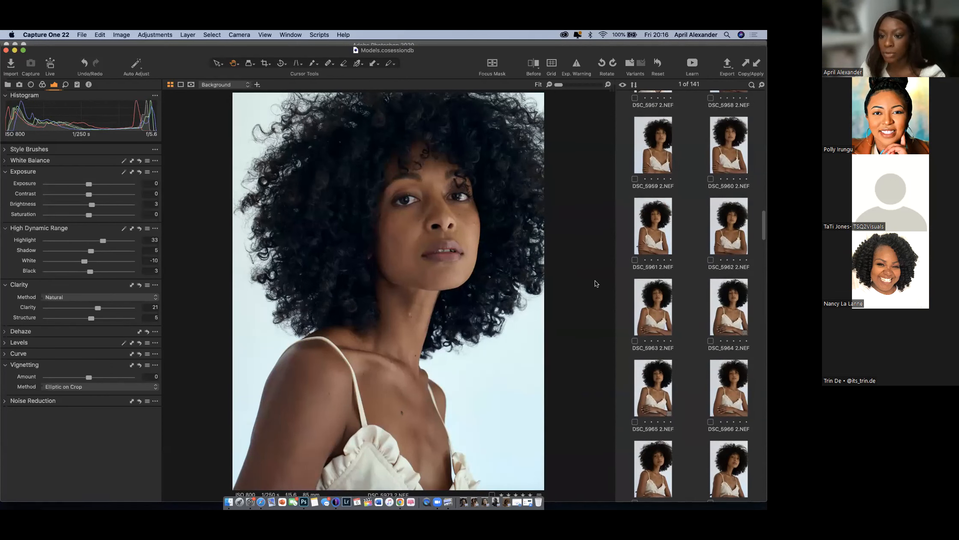
pyautogui.scroll(3, 685, 185)
pyautogui.scroll(3, 686, 187)
pyautogui.scroll(10, 733, 122)
pyautogui.scroll(-15, 733, 126)
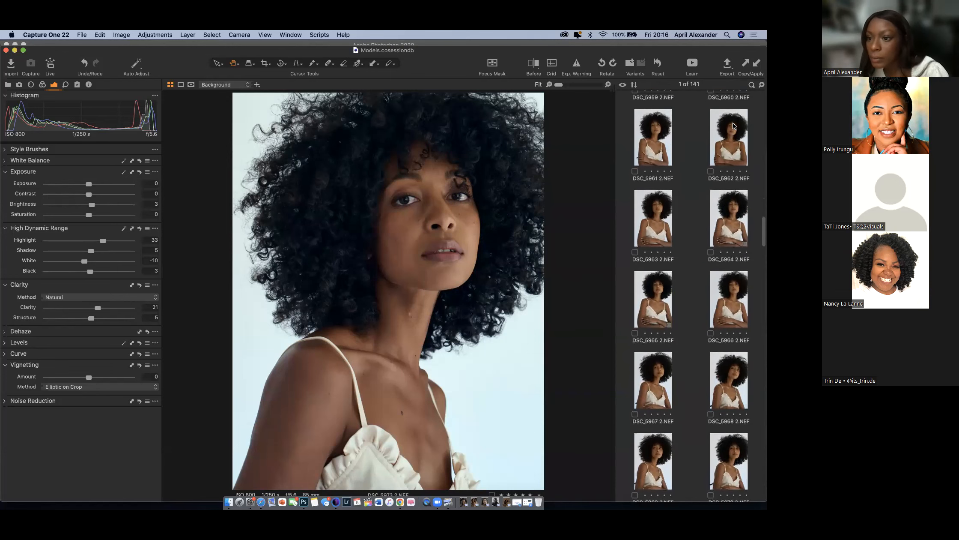
pyautogui.click(665, 210)
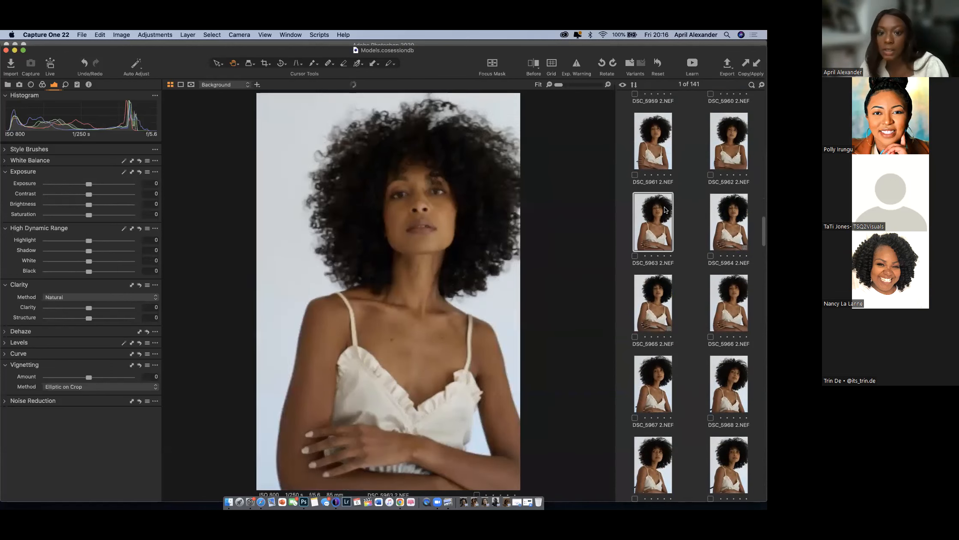
pyautogui.scroll(-5, 741, 394)
pyautogui.scroll(-3, 740, 392)
pyautogui.scroll(3, 740, 392)
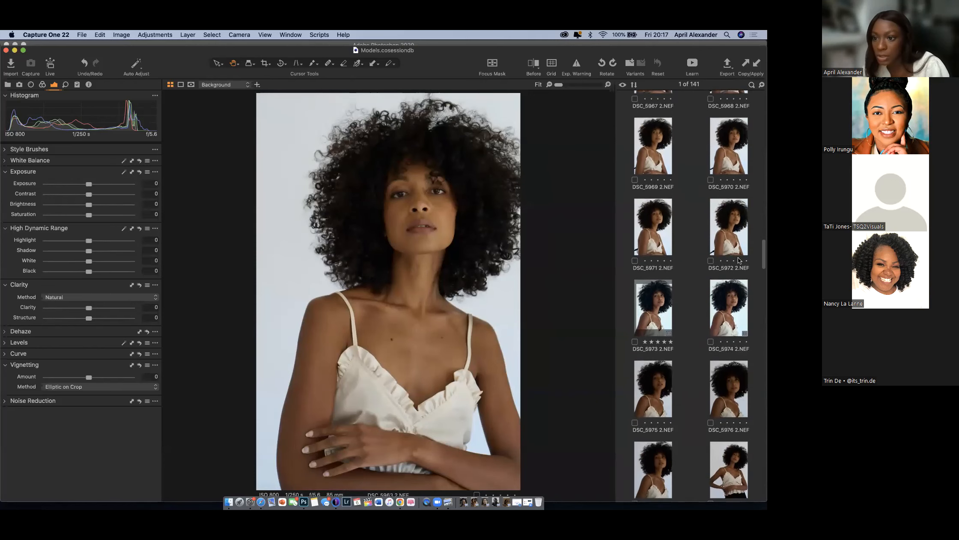
pyautogui.keyDown('shift'); pyautogui.click(733, 223); pyautogui.keyUp('shift')
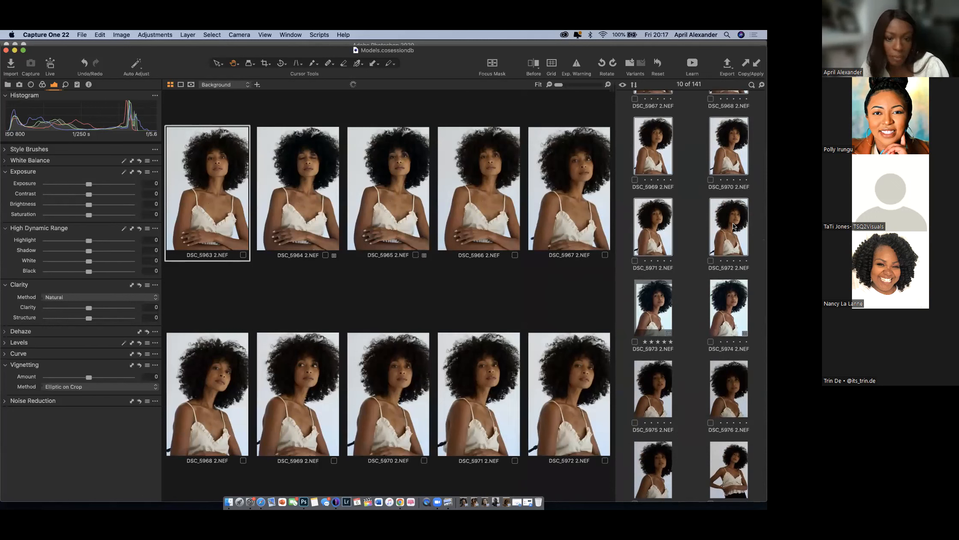
pyautogui.click(757, 65)
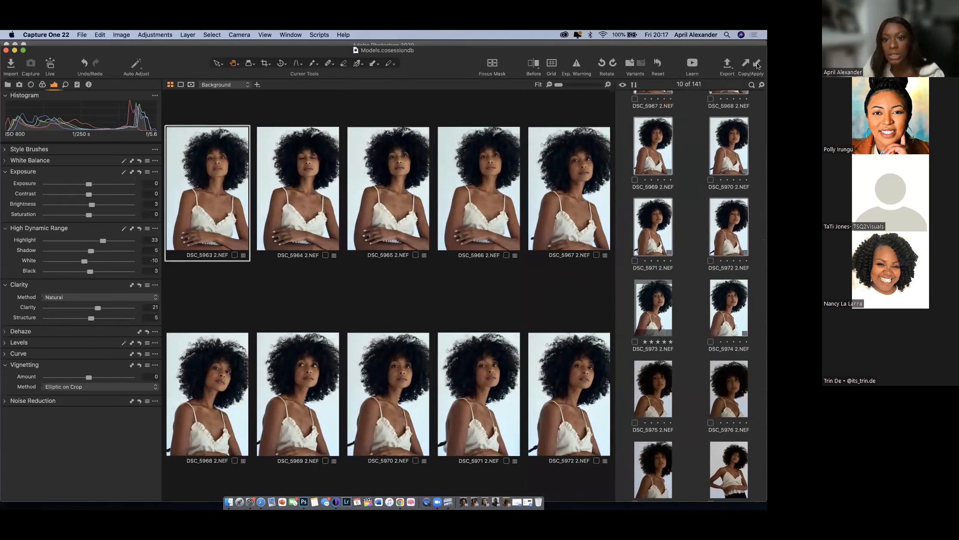
# Look through the adjusted shots one at a time from DSC_5963 2.NEF to DSC_5973 2.NEF.
pyautogui.scroll(2, 689, 230)
pyautogui.scroll(3, 688, 228)
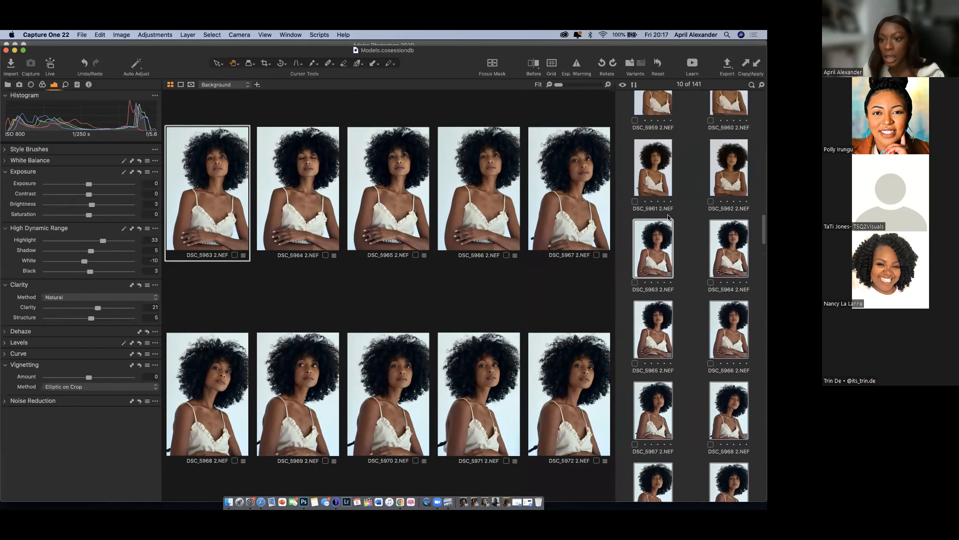
pyautogui.click(685, 216)
pyautogui.click(659, 229)
pyautogui.press('Right')
pyautogui.press('Right')
pyautogui.press('Right')
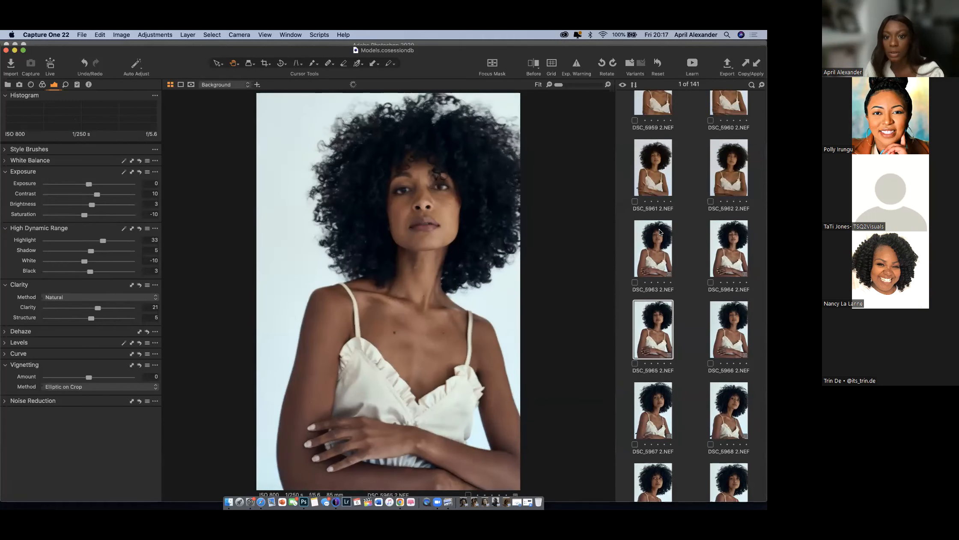
pyautogui.press('Right')
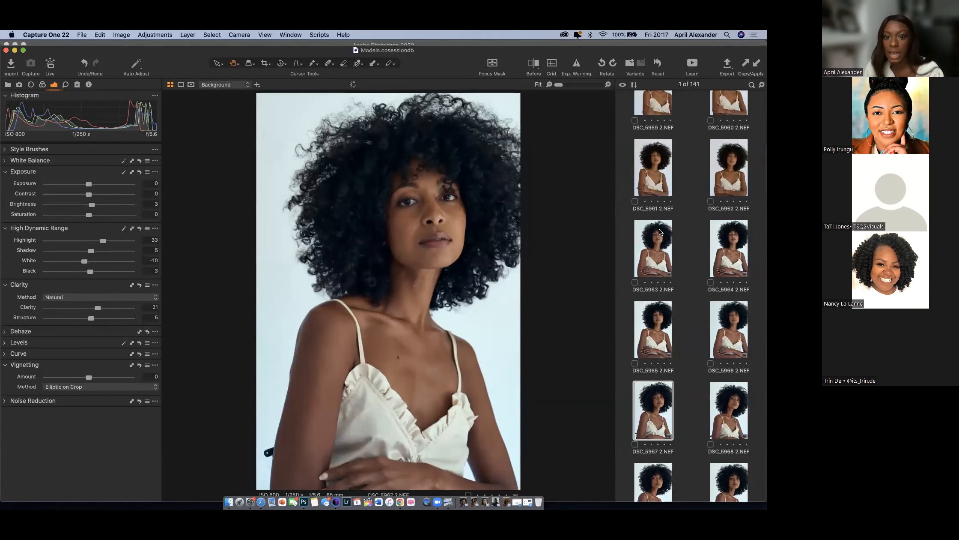
pyautogui.press('Right')
pyautogui.press('Right')
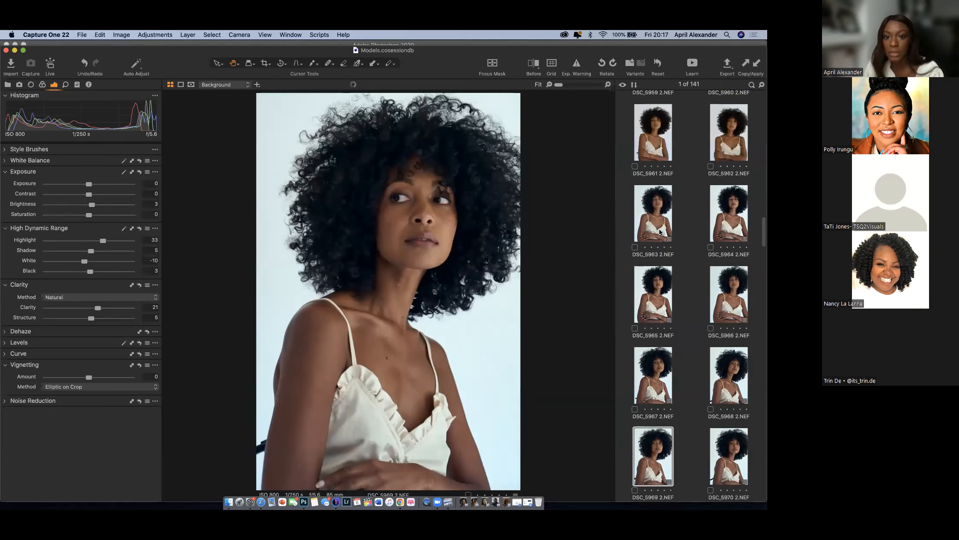
pyautogui.press('Right')
pyautogui.press('Right')
pyautogui.press('Right')
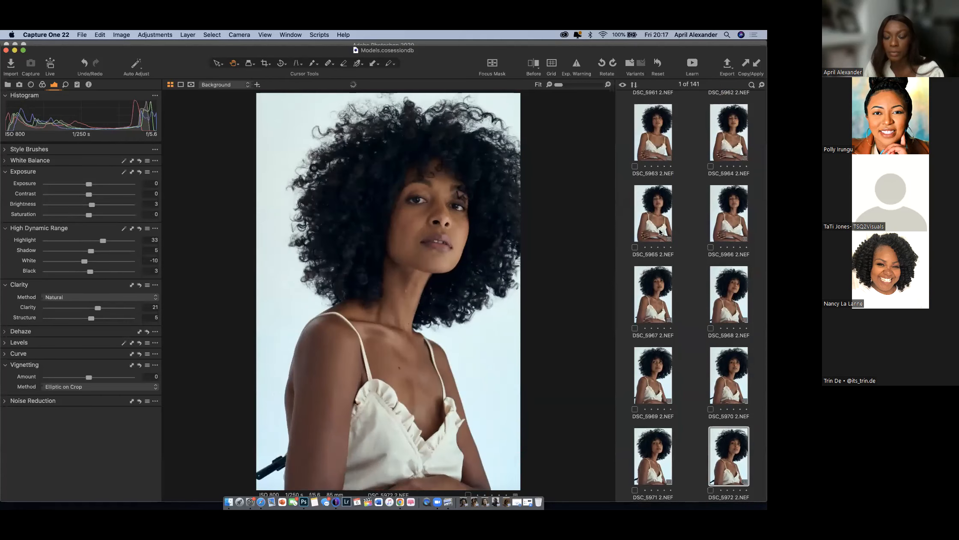
pyautogui.press('Right')
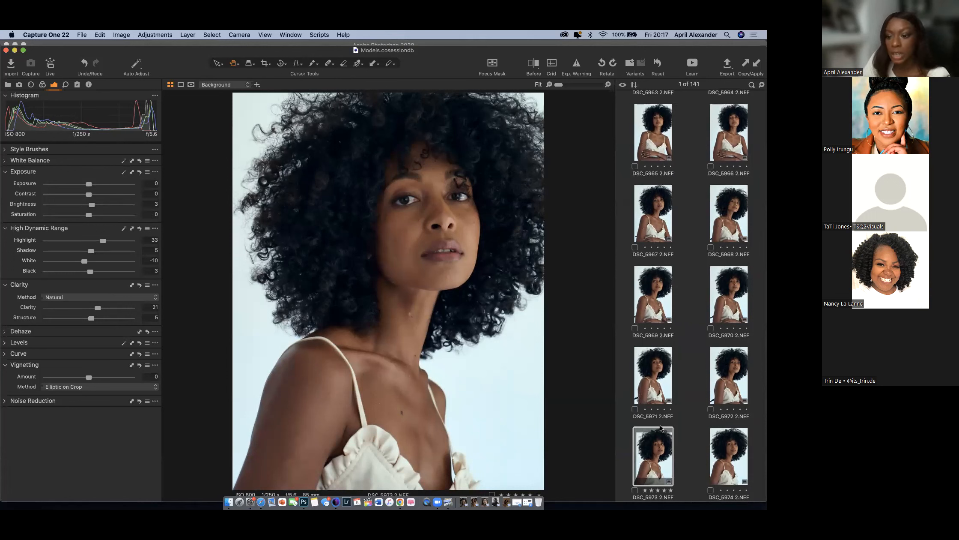
# Create a new unedited variant of DSC_5973 2.NEF, compare it side by side with the edited one, and return to the edited variant.
pyautogui.rightClick(655, 457)
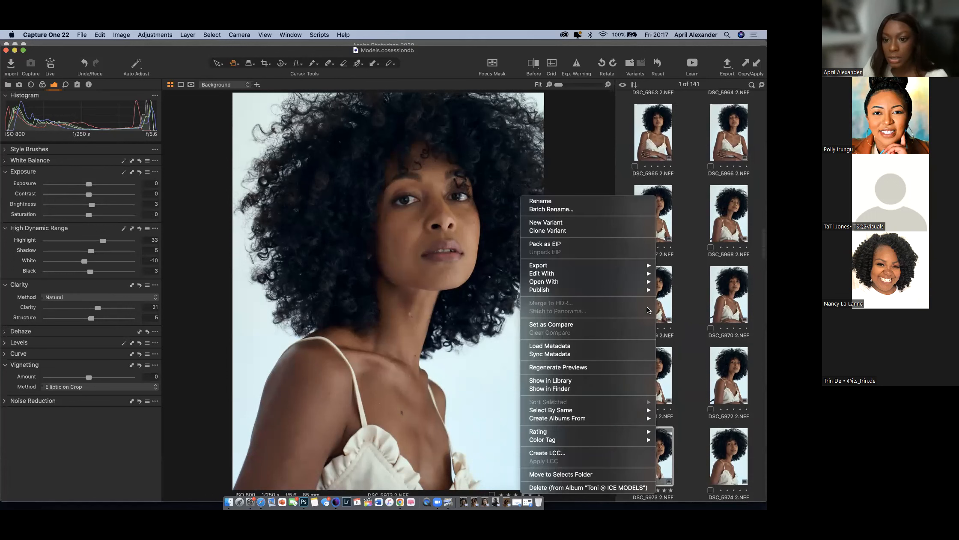
pyautogui.click(611, 223)
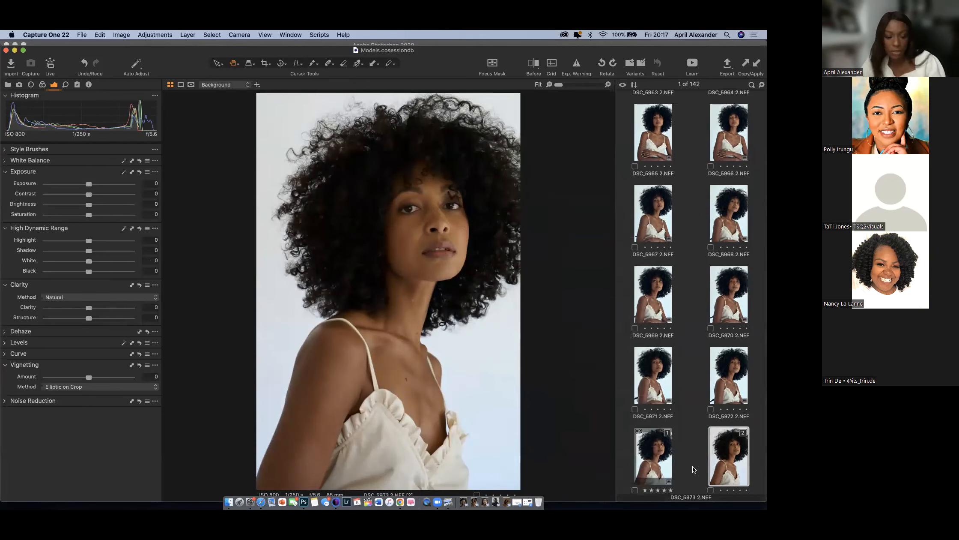
pyautogui.keyDown('super'); pyautogui.click(660, 457); pyautogui.keyUp('super')
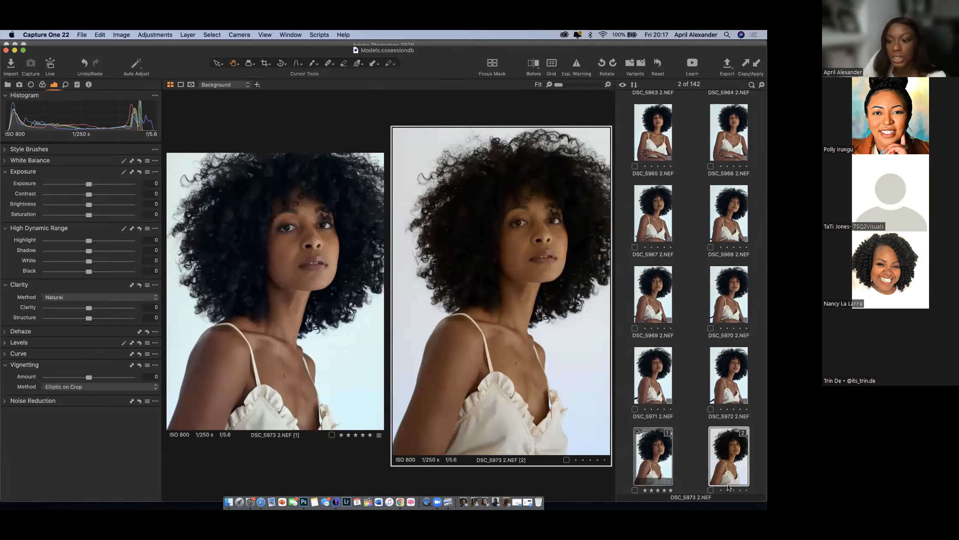
pyautogui.click(651, 460)
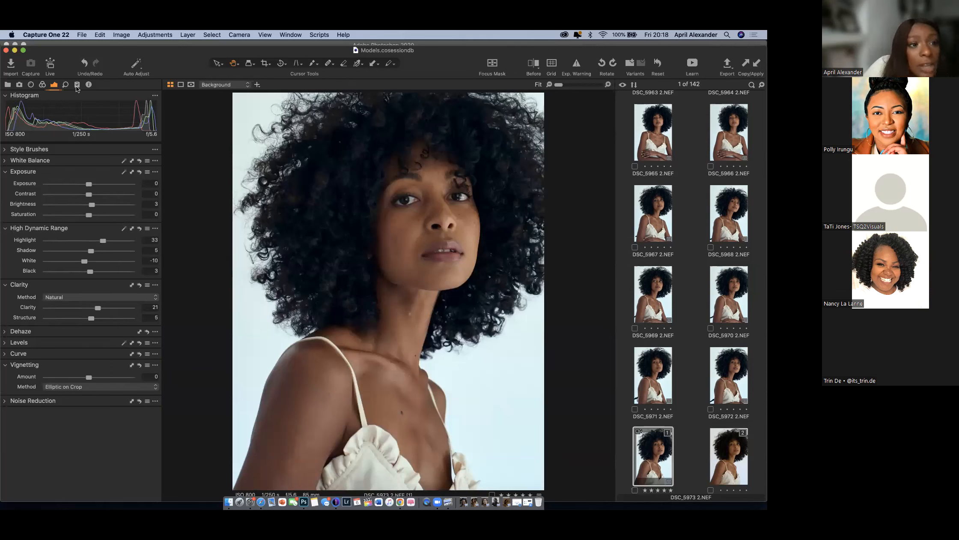
# Browse the custom styles in Styles and Presets and preview several on the edited DSC_5973 2.NEF portrait.
pyautogui.click(77, 86)
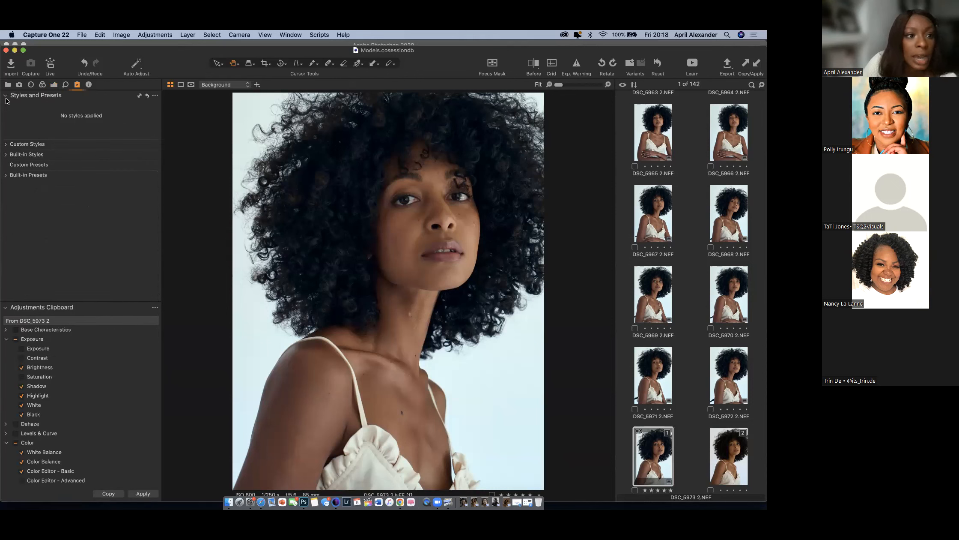
pyautogui.click(6, 96)
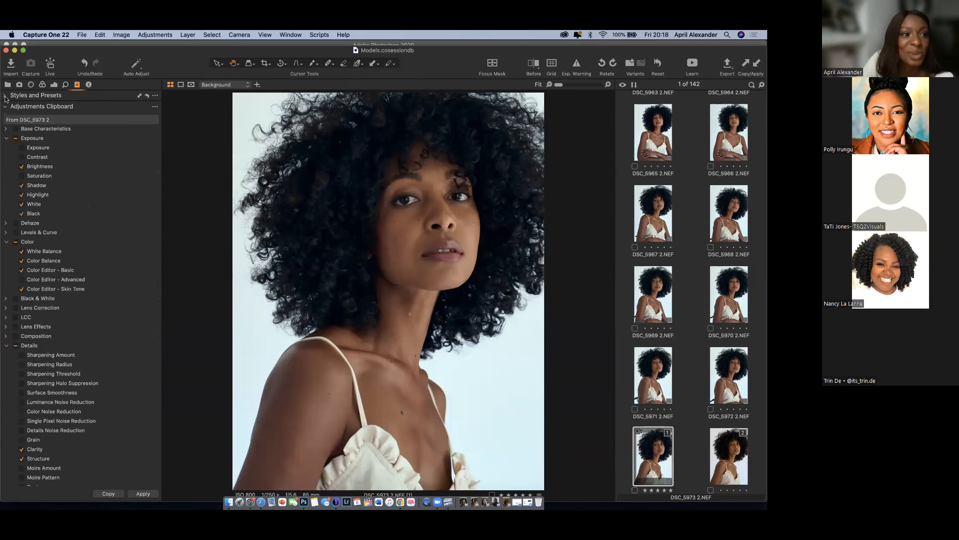
pyautogui.click(6, 96)
pyautogui.click(6, 145)
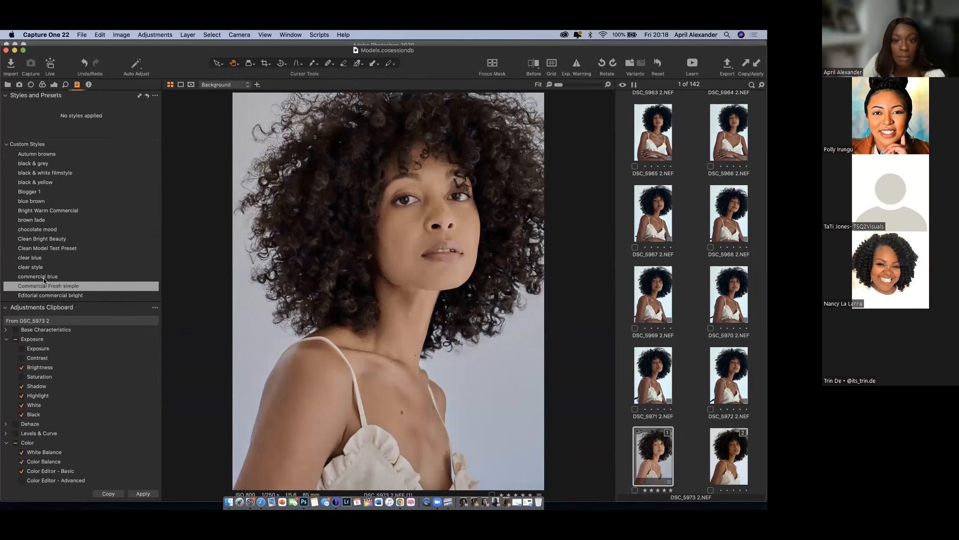
pyautogui.scroll(-2, 45, 280)
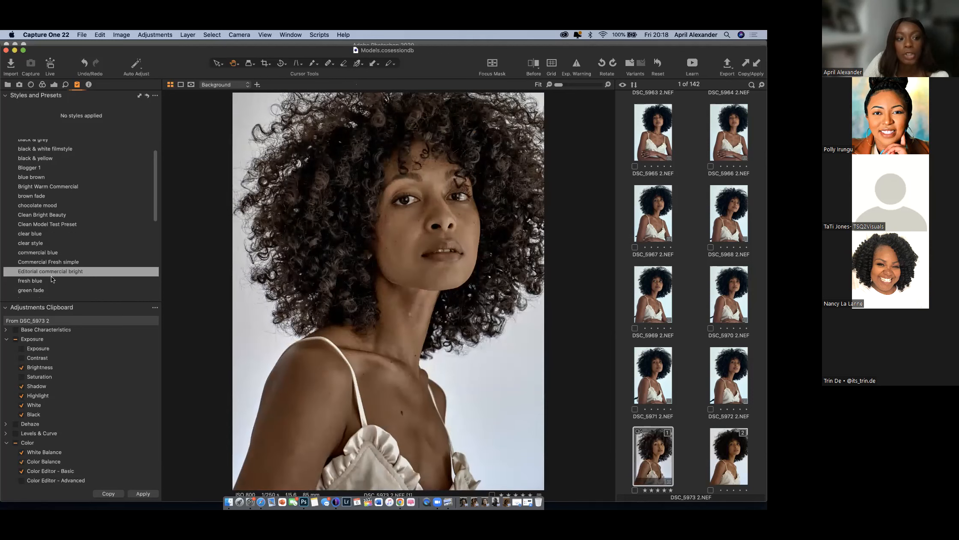
pyautogui.scroll(-3, 47, 267)
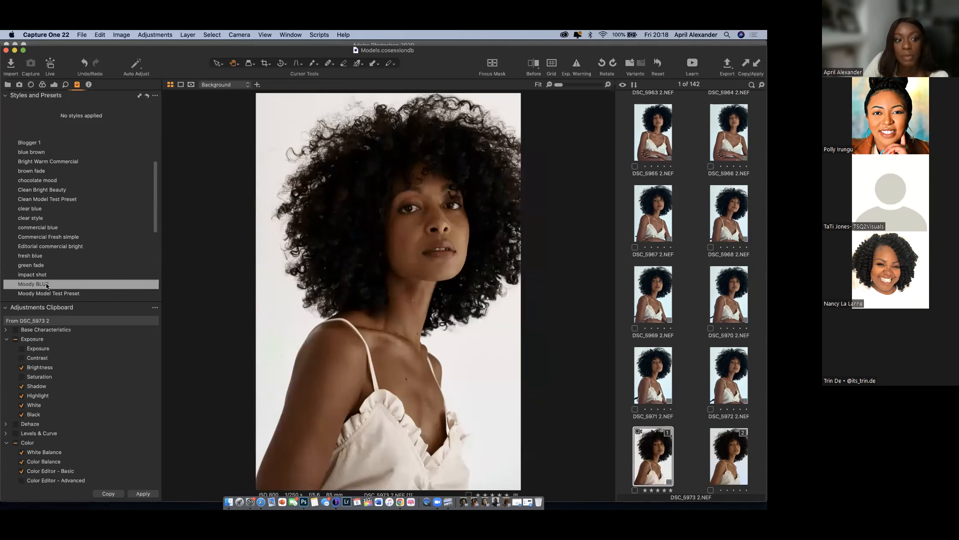
pyautogui.scroll(-2, 47, 295)
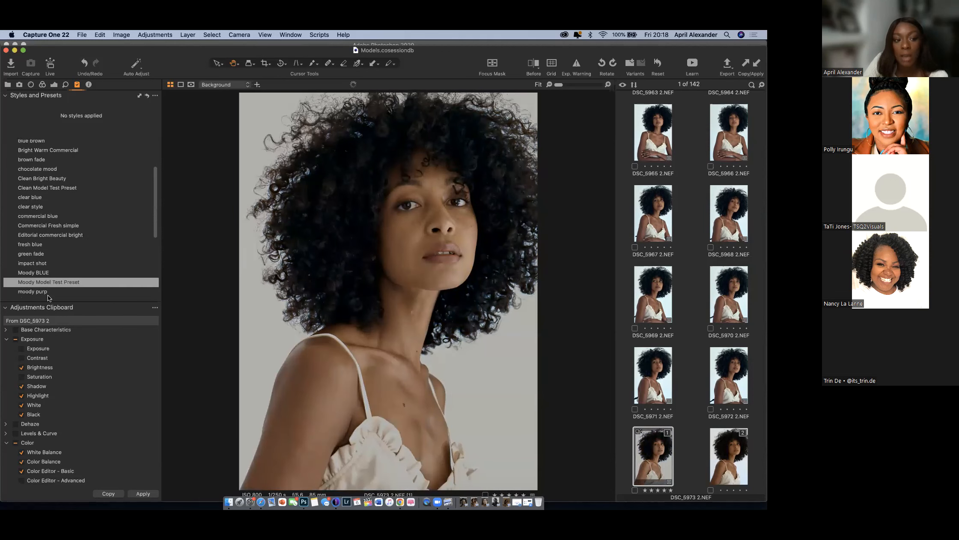
pyautogui.scroll(-3, 45, 282)
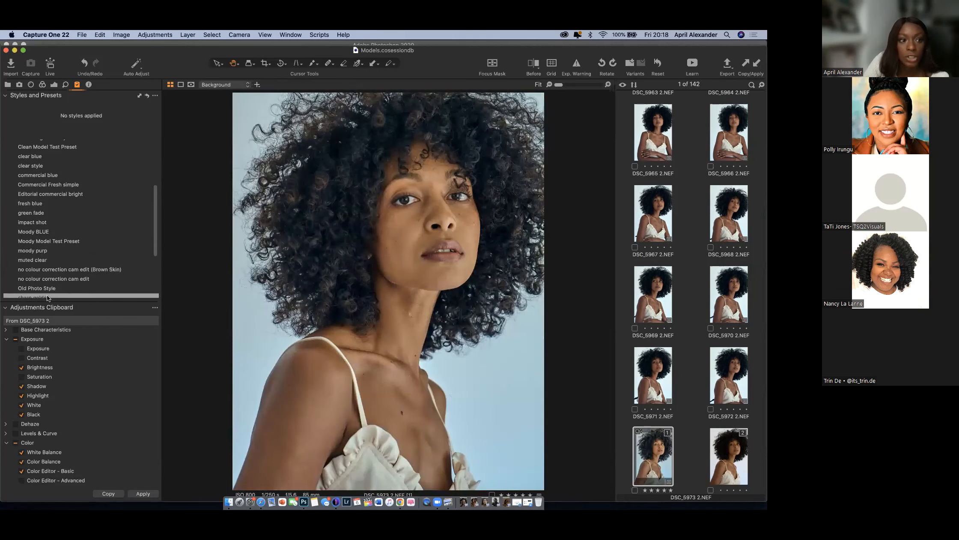
pyautogui.scroll(5, 46, 294)
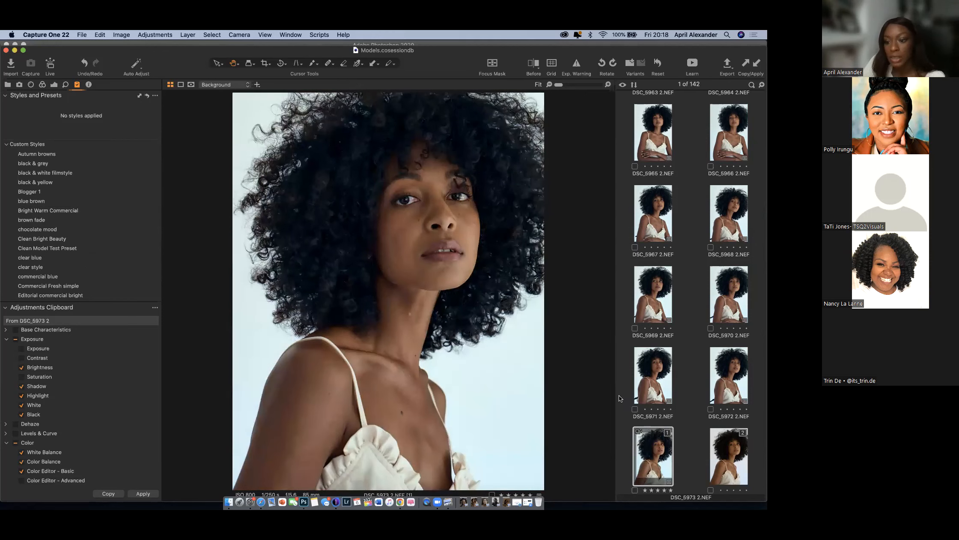
# Begin a custom style from DSC_5973 2's adjustments, excluding Composition and keeping the selected exposure and color settings.
pyautogui.click(156, 96)
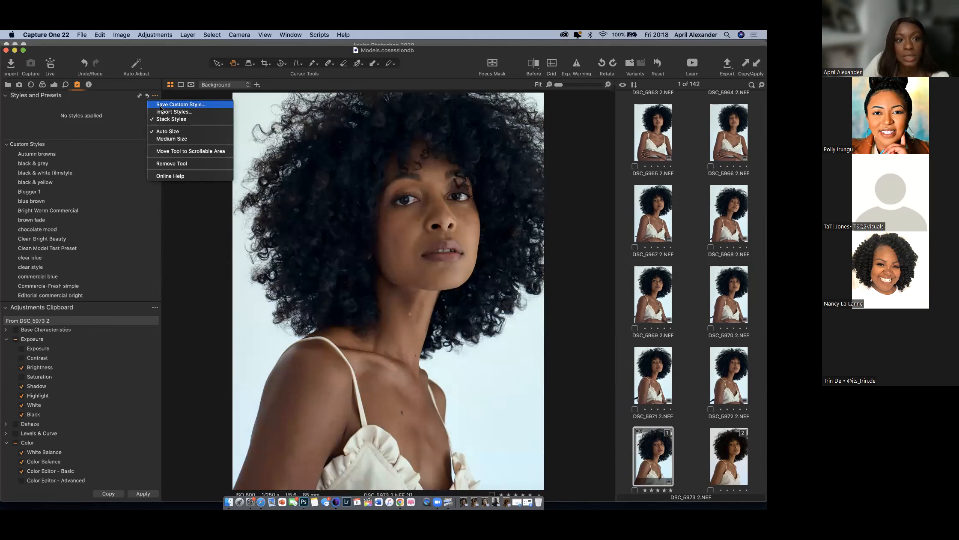
pyautogui.click(161, 105)
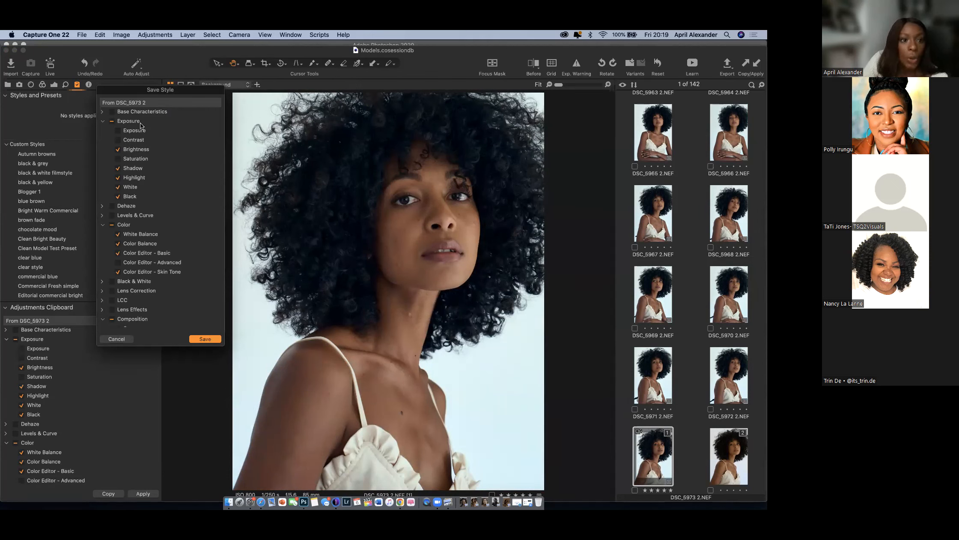
pyautogui.scroll(-5, 142, 200)
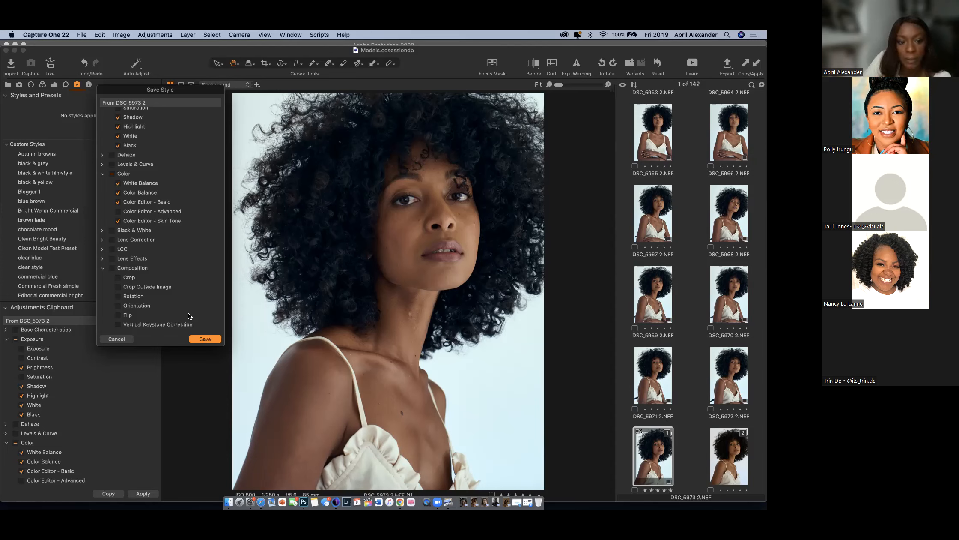
pyautogui.scroll(5, 173, 130)
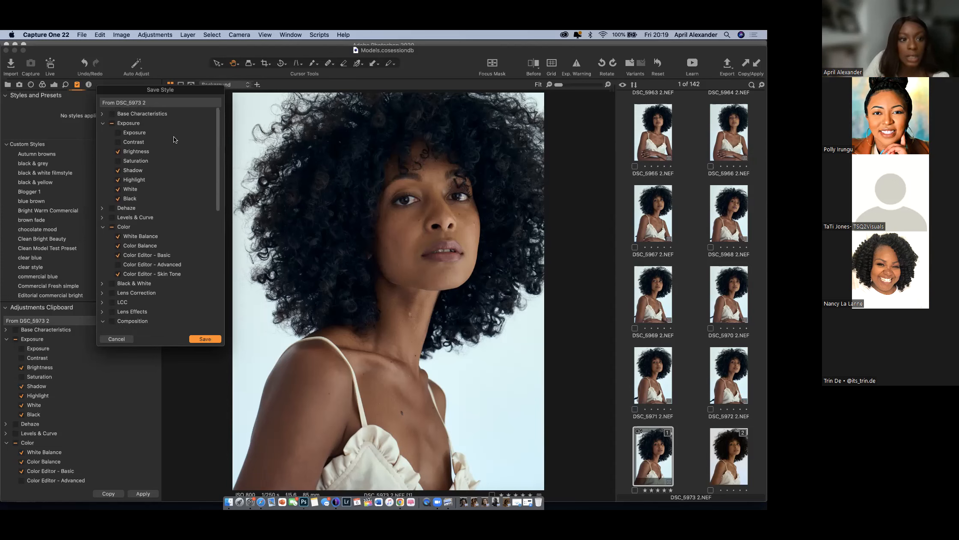
# Save the custom style as Ethereal Blue in the Styles folder.
pyautogui.click(209, 340)
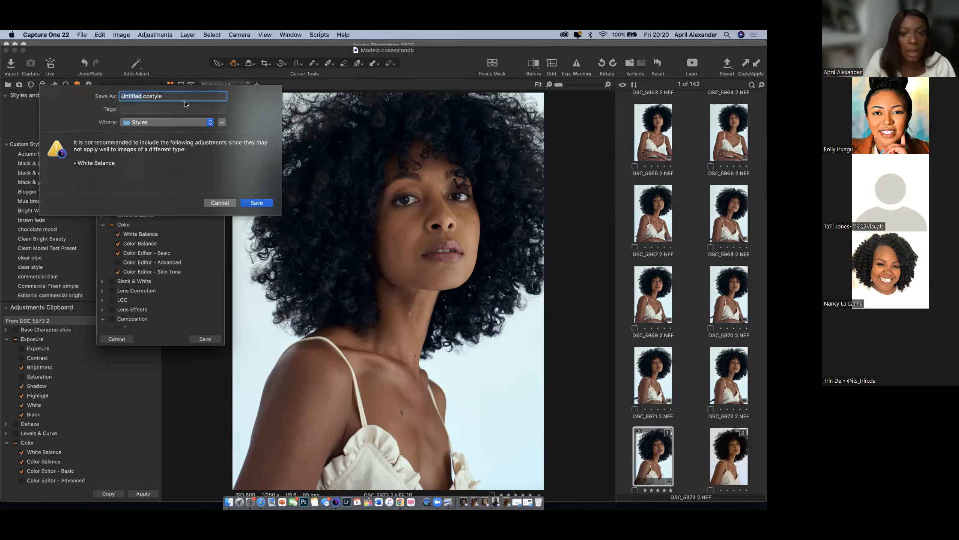
pyautogui.write('Ether')
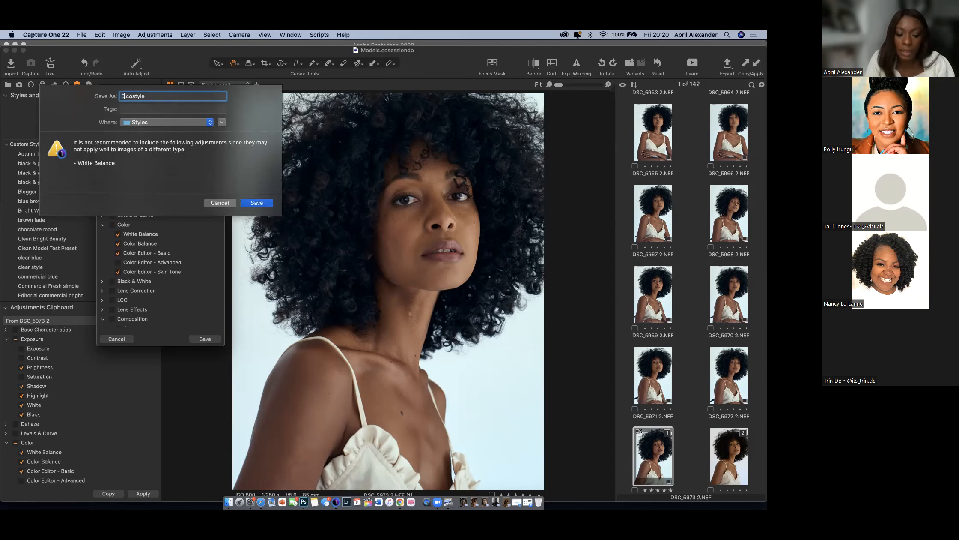
pyautogui.write('eal')
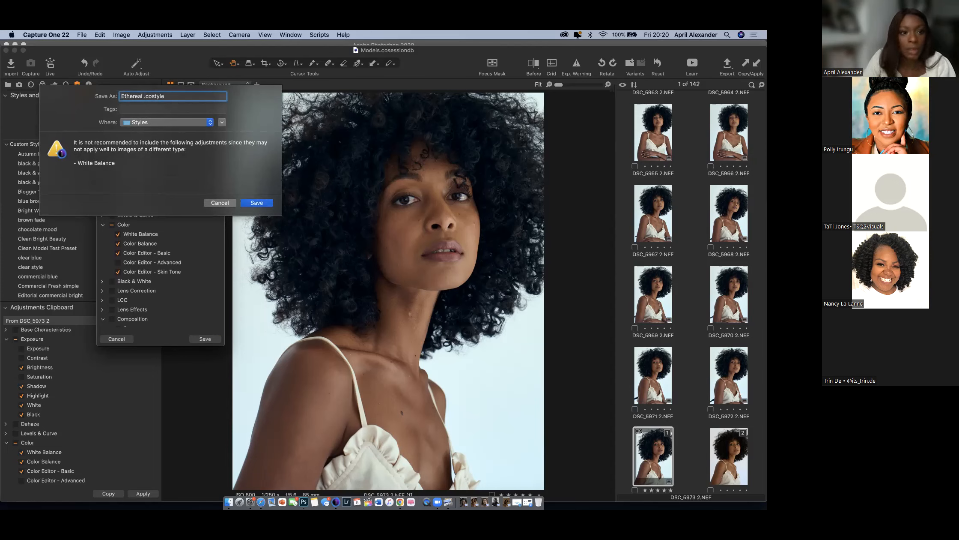
pyautogui.write(' Ble')
pyautogui.press('BackSpace')
pyautogui.write('ue')
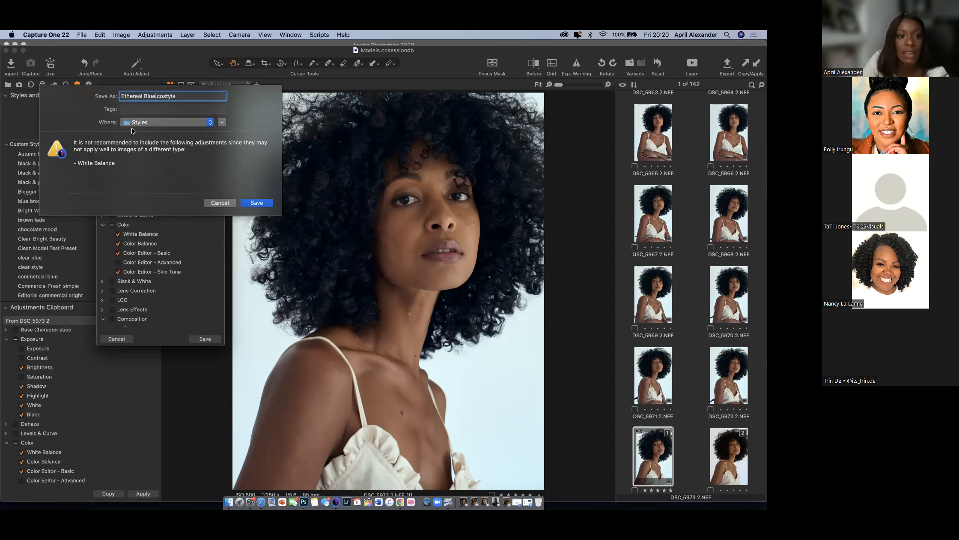
pyautogui.click(253, 203)
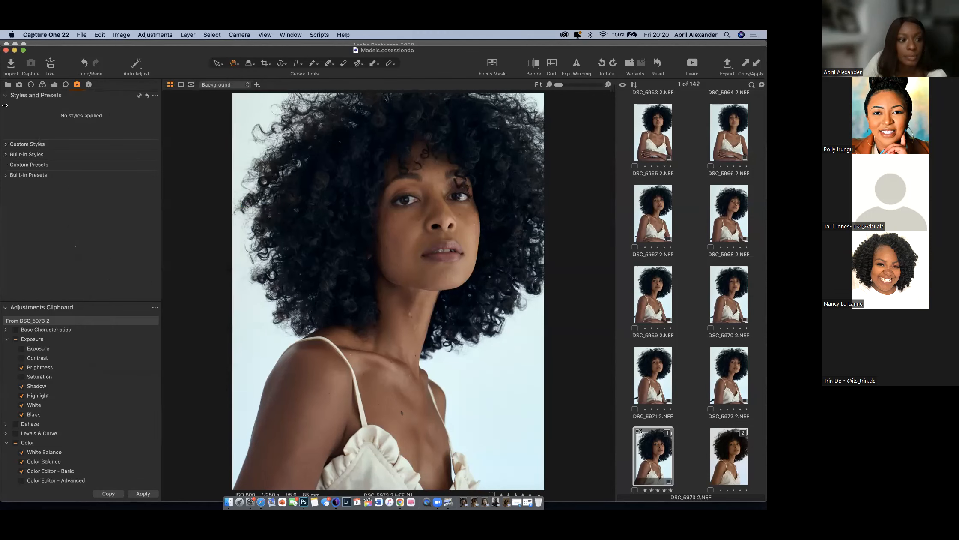
# Find the Ethereal Blue style among the custom styles and preview it on the portrait.
pyautogui.click(6, 143)
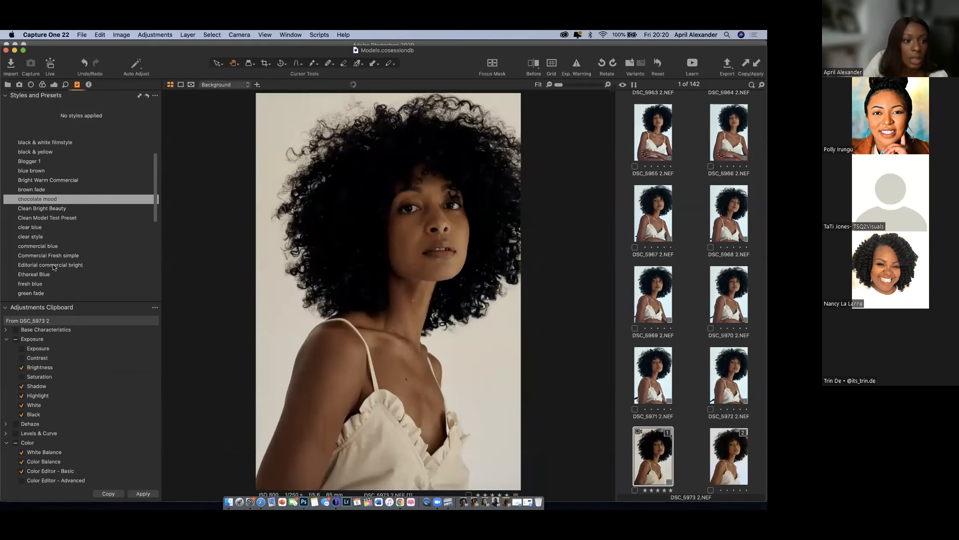
pyautogui.scroll(-3, 49, 268)
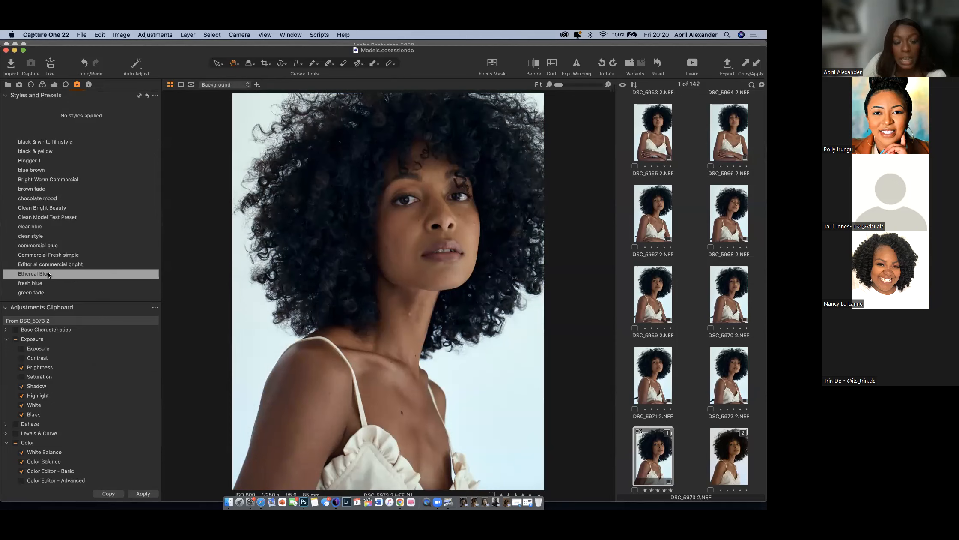
# Look at the options for applying the Ethereal Blue style, without applying it.
pyautogui.rightClick(99, 274)
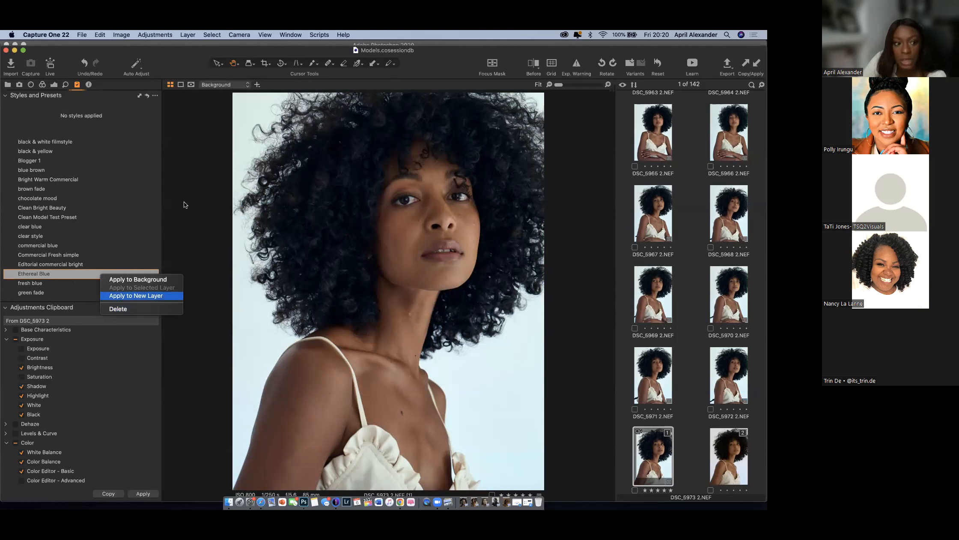
pyautogui.click(196, 202)
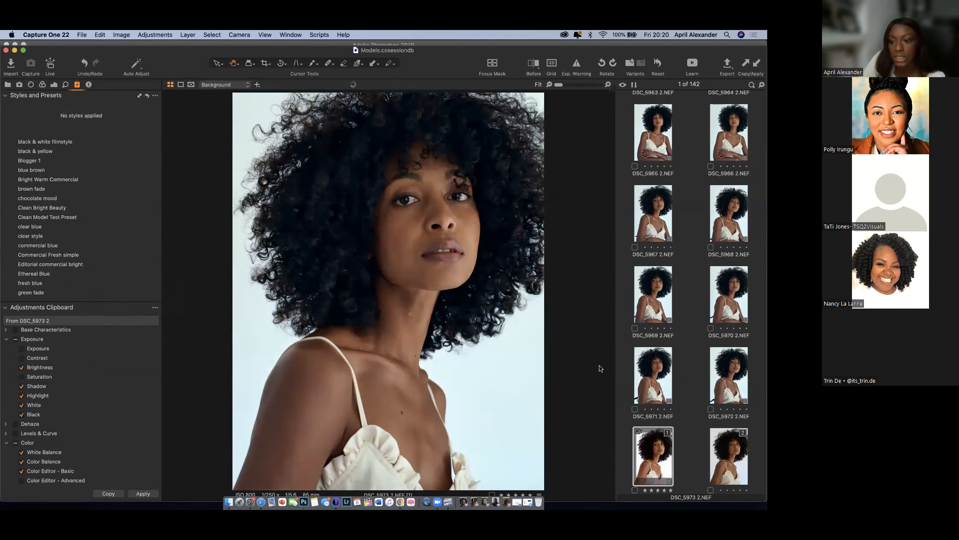
# Preview the custom styles on the second variant of DSC_5973 2.NEF and apply Trademark Brown to it.
pyautogui.click(730, 443)
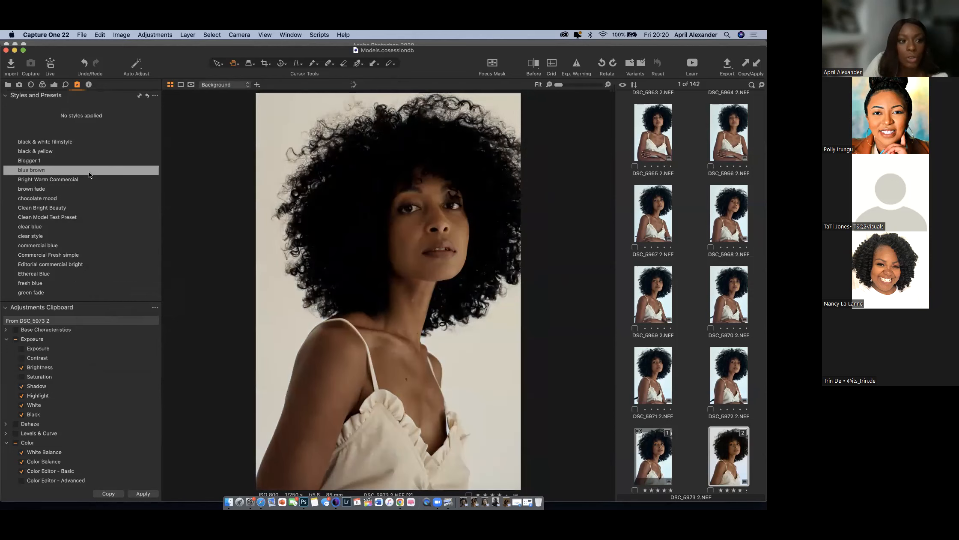
pyautogui.scroll(3, 88, 172)
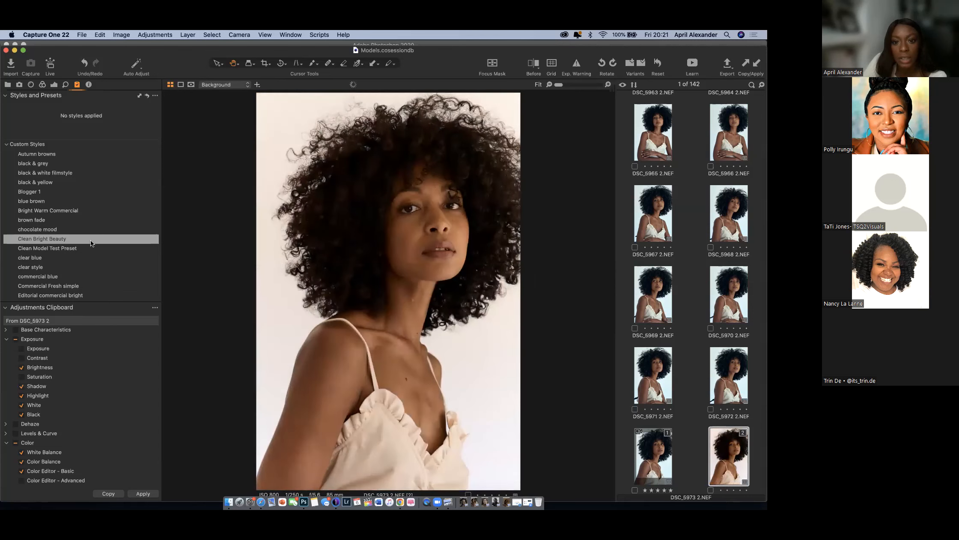
pyautogui.scroll(-2, 92, 248)
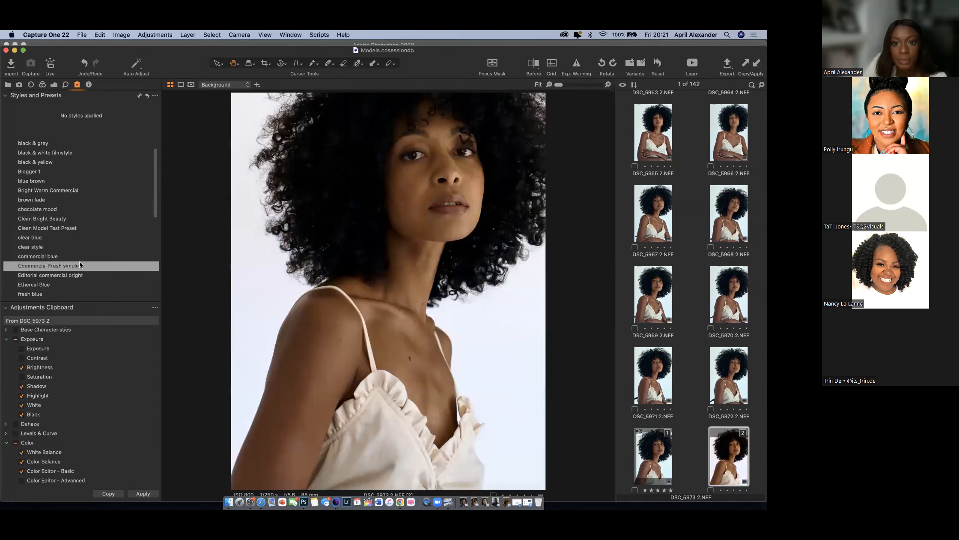
pyautogui.scroll(-2, 77, 263)
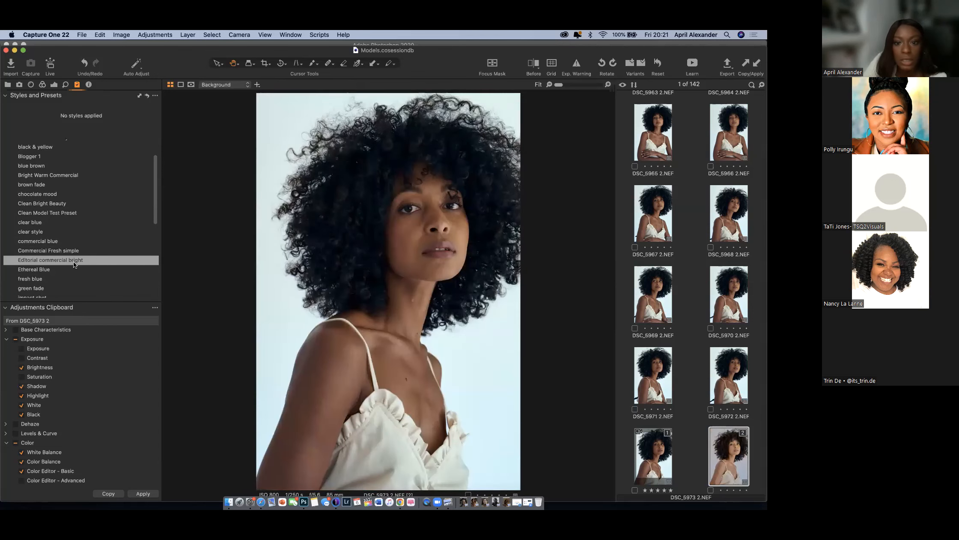
pyautogui.scroll(-4, 73, 283)
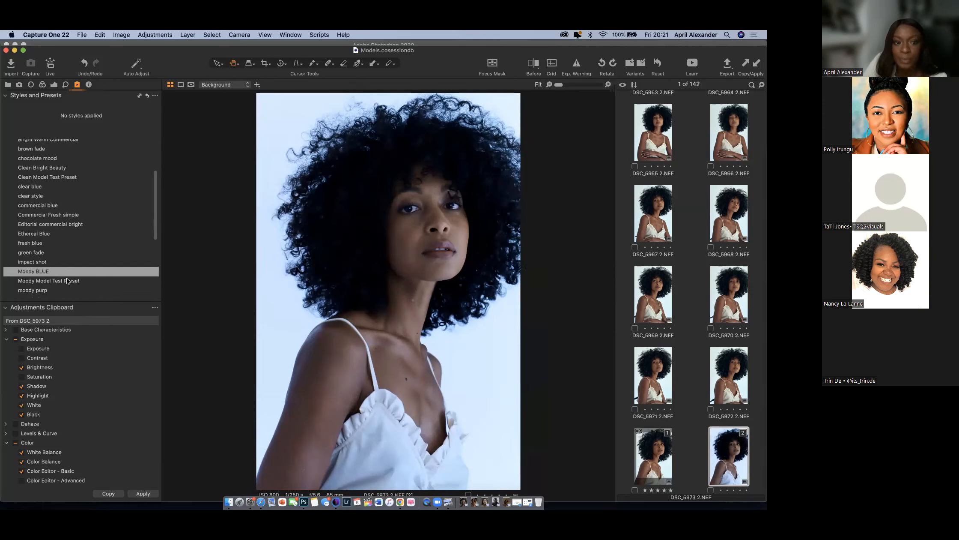
pyautogui.scroll(-1, 67, 278)
pyautogui.scroll(-3, 67, 277)
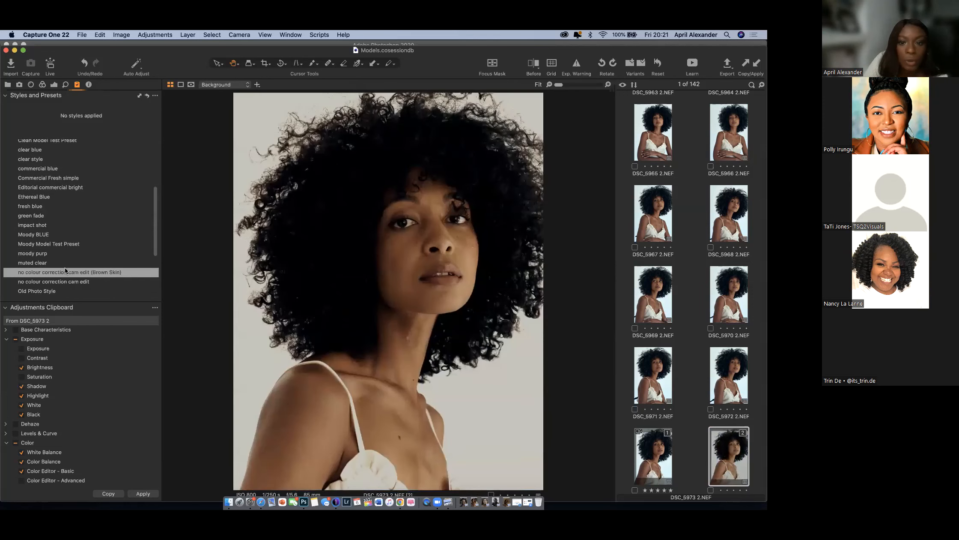
pyautogui.scroll(-5, 65, 286)
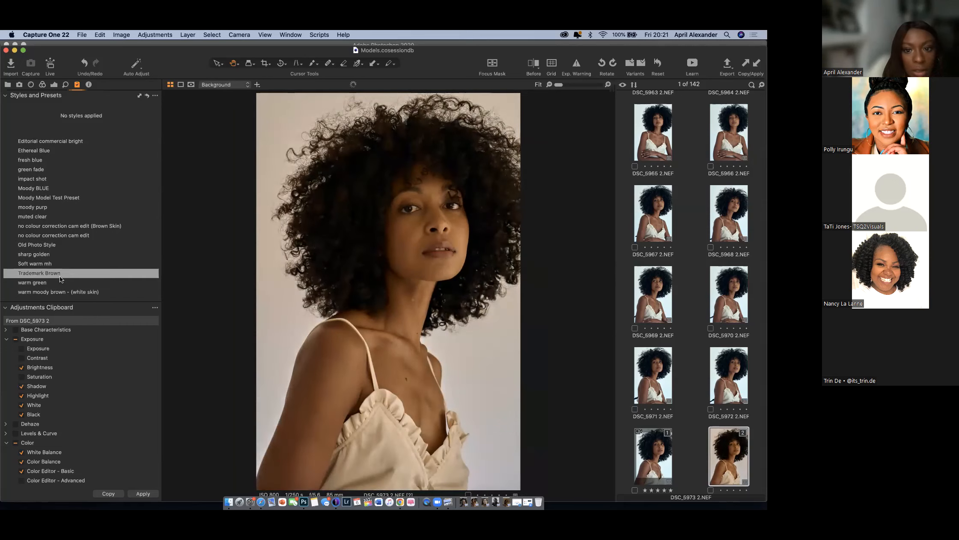
pyautogui.click(59, 276)
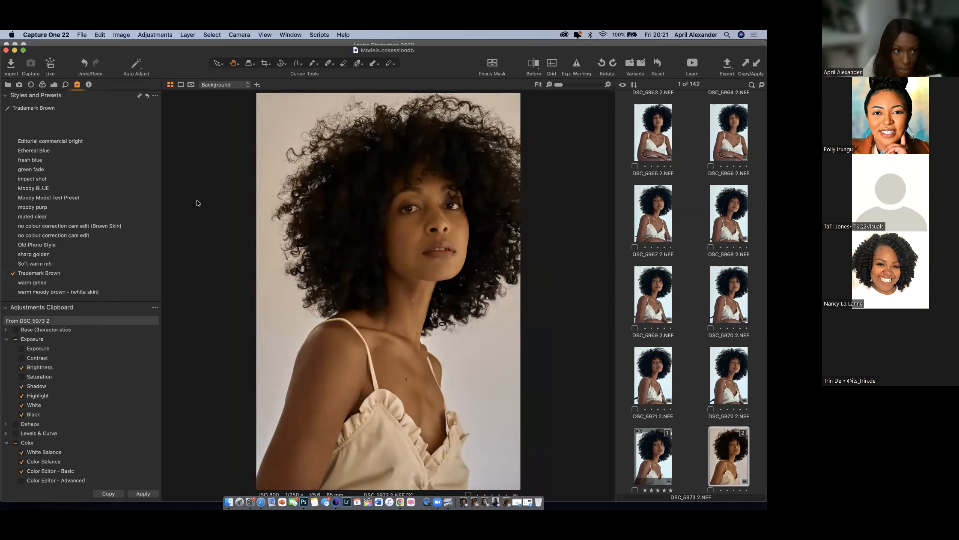
# Darken the midtones and slightly lighten the shadows of the second variant in Color Balance.
pyautogui.click(53, 85)
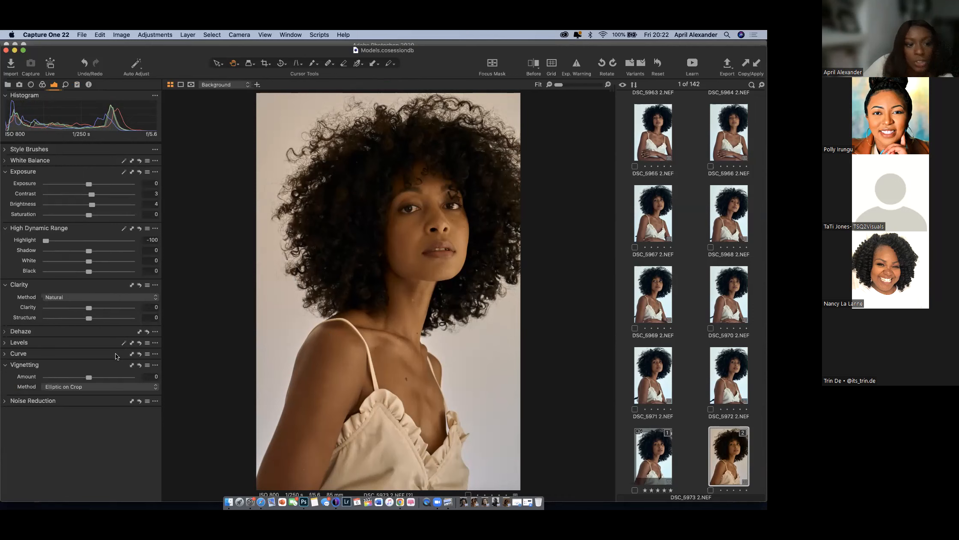
pyautogui.click(42, 85)
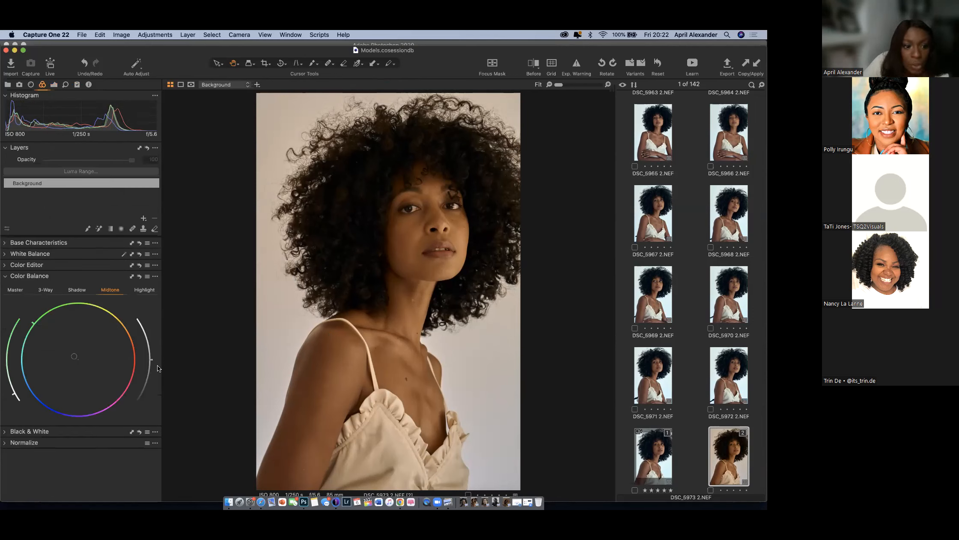
pyautogui.moveTo(151, 358); pyautogui.dragTo(151, 375)
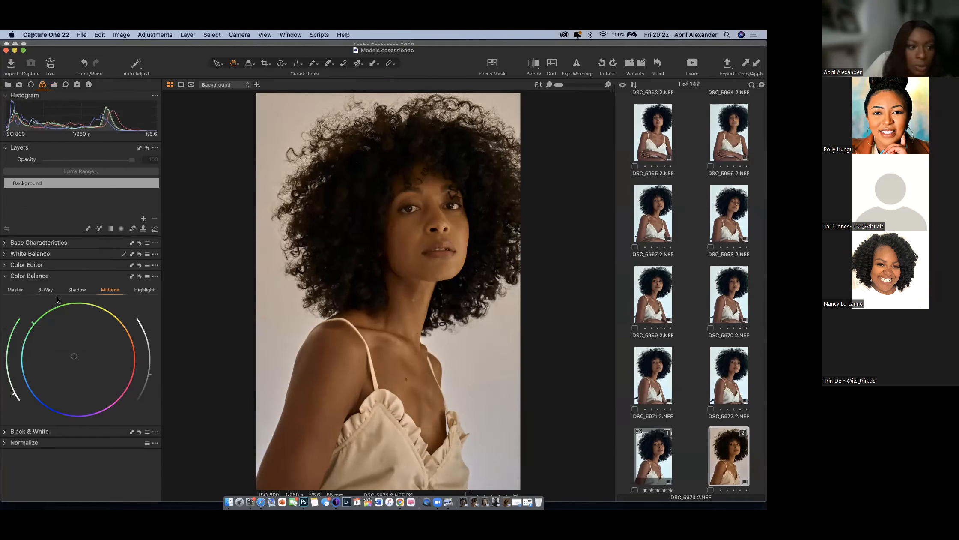
pyautogui.click(21, 290)
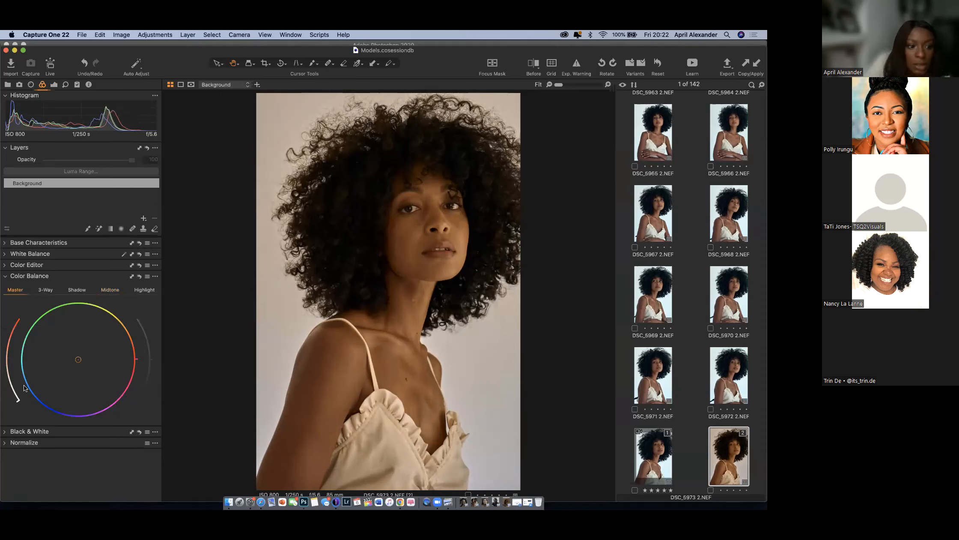
pyautogui.moveTo(20, 401)
pyautogui.mouseDown()
pyautogui.moveTo(9, 383)
pyautogui.moveTo(21, 408)
pyautogui.mouseUp()
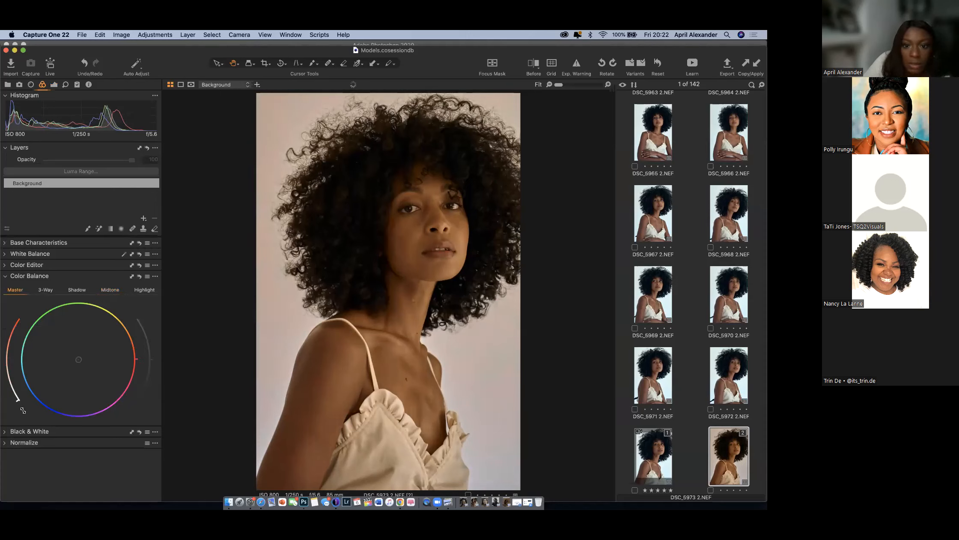
pyautogui.click(72, 290)
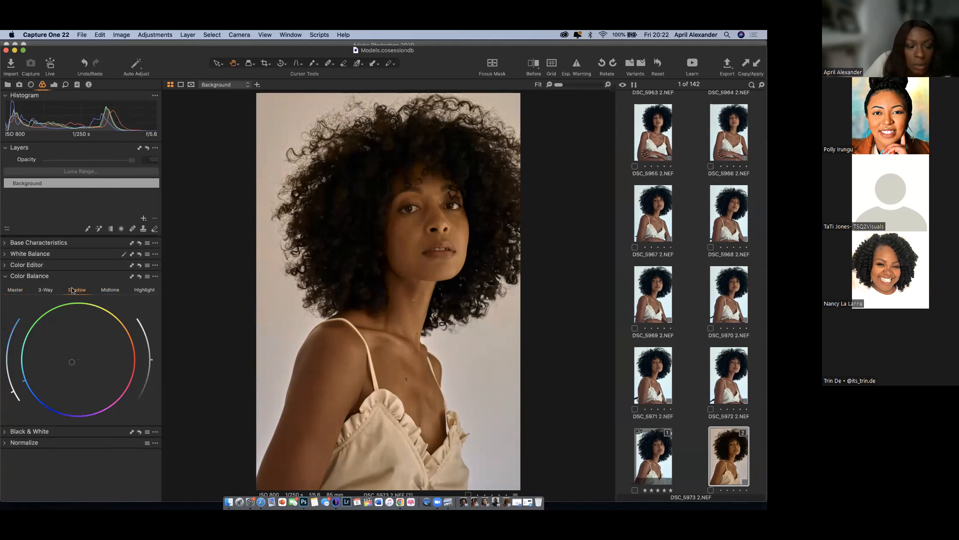
pyautogui.moveTo(151, 363); pyautogui.dragTo(149, 354)
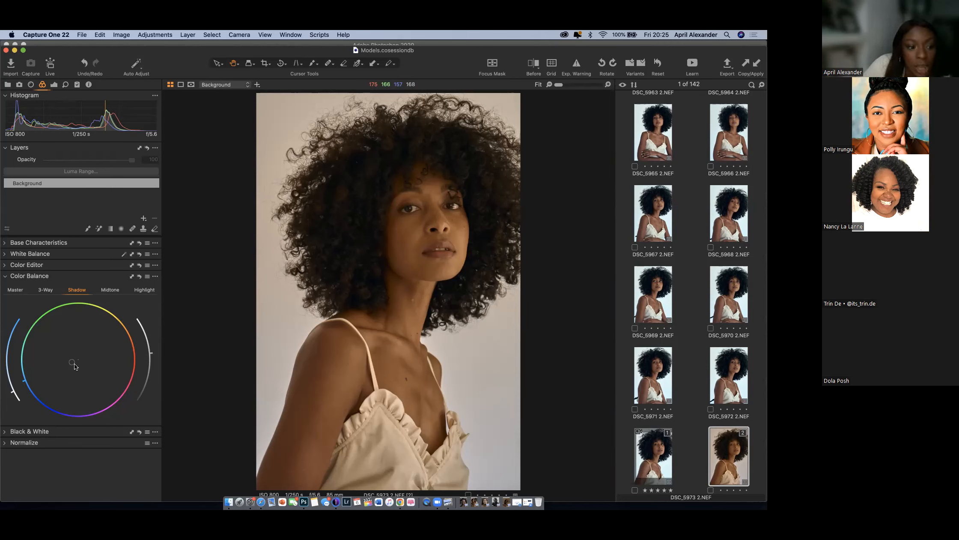
pyautogui.moveTo(151, 353)
pyautogui.mouseDown()
pyautogui.moveTo(153, 368)
pyautogui.moveTo(152, 354)
pyautogui.mouseUp()
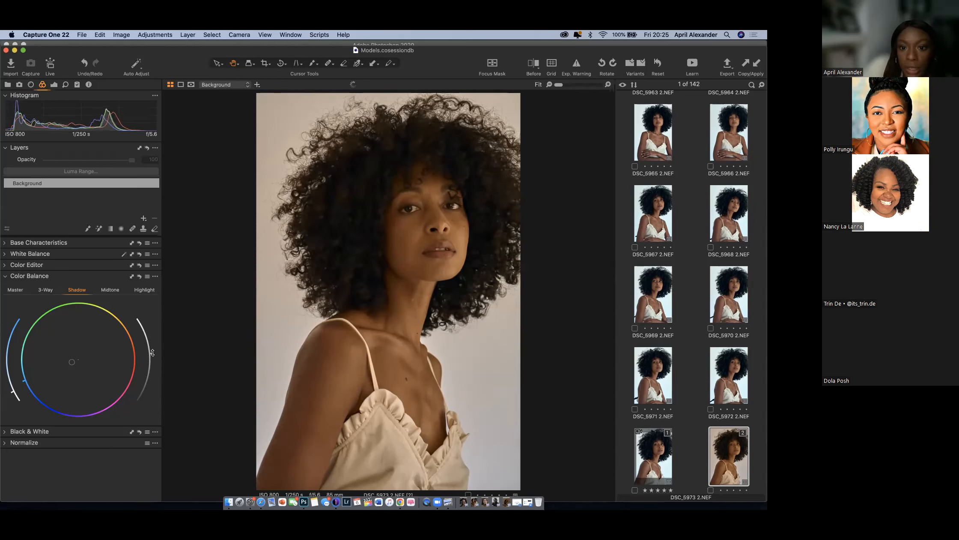
pyautogui.click(110, 292)
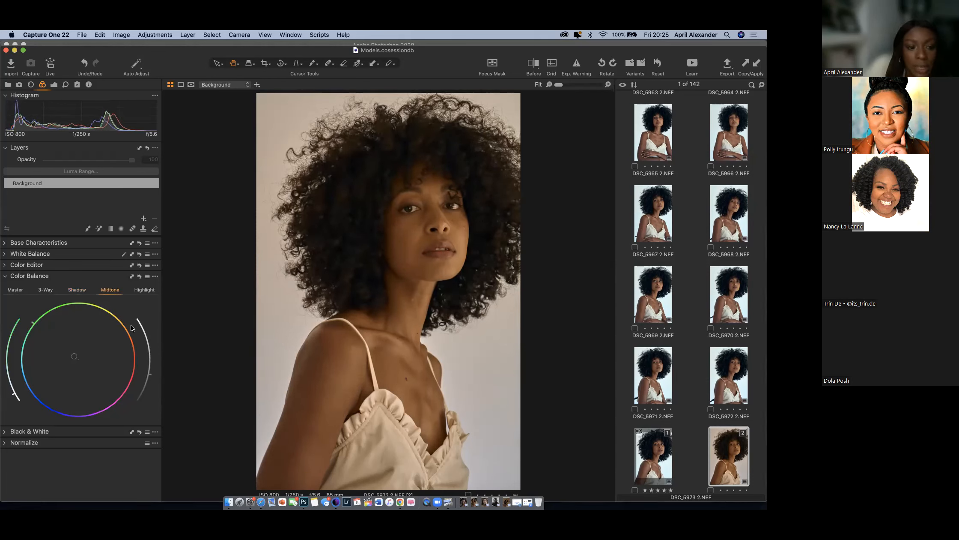
pyautogui.click(144, 291)
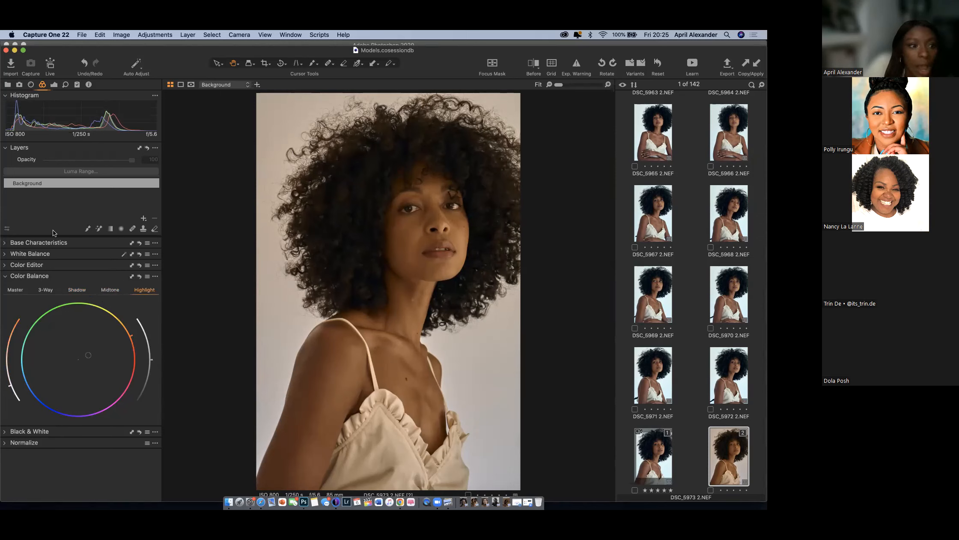
# Cool the white balance to 5341 Kelvin with a tint of -3.5.
pyautogui.click(8, 255)
pyautogui.moveTo(80, 277); pyautogui.dragTo(86, 288)
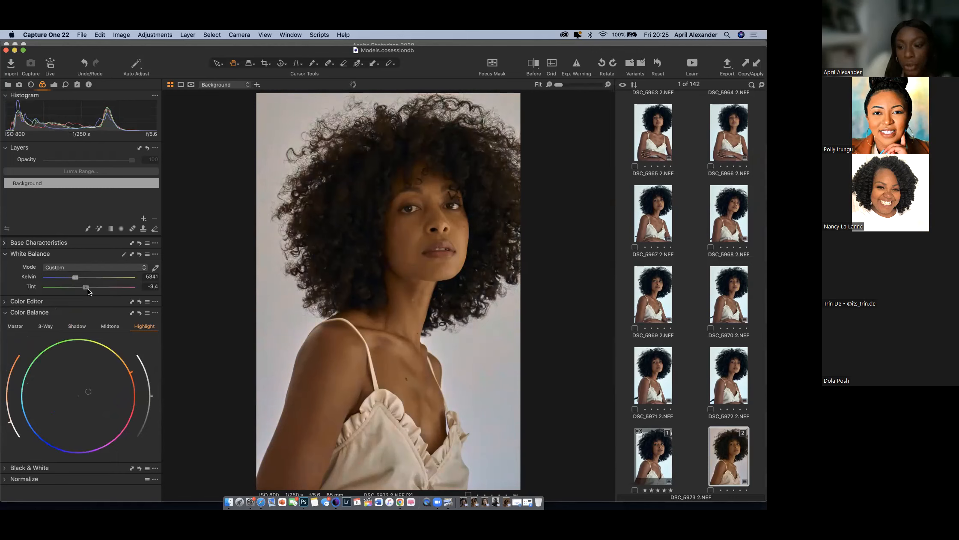
# Try a strong green tint on the midtones in Color Balance and undo it.
pyautogui.click(108, 327)
pyautogui.moveTo(43, 366); pyautogui.dragTo(36, 358)
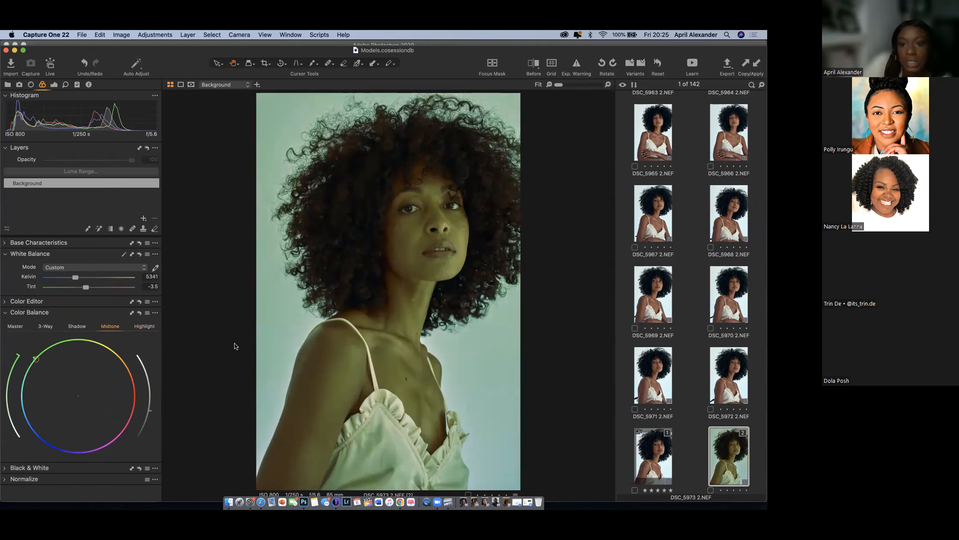
pyautogui.click(83, 62)
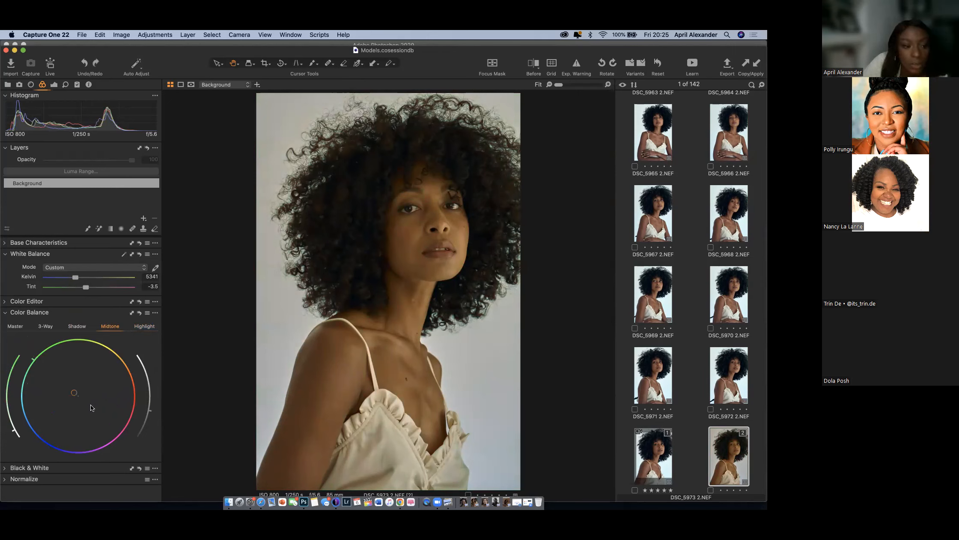
# Slightly strengthen the green midtone tint and darken the highlights in Color Balance.
pyautogui.moveTo(14, 432); pyautogui.dragTo(9, 425)
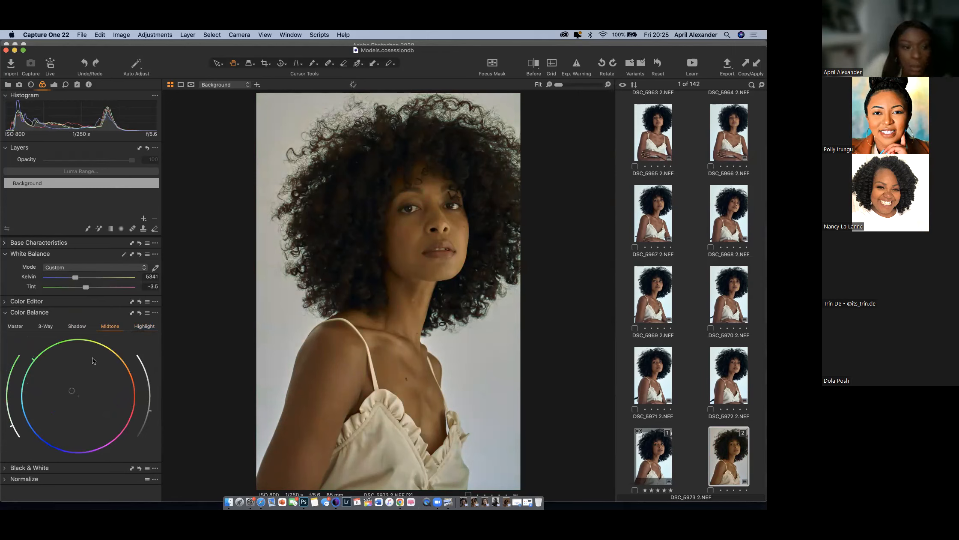
pyautogui.click(144, 326)
pyautogui.moveTo(152, 396); pyautogui.dragTo(148, 418)
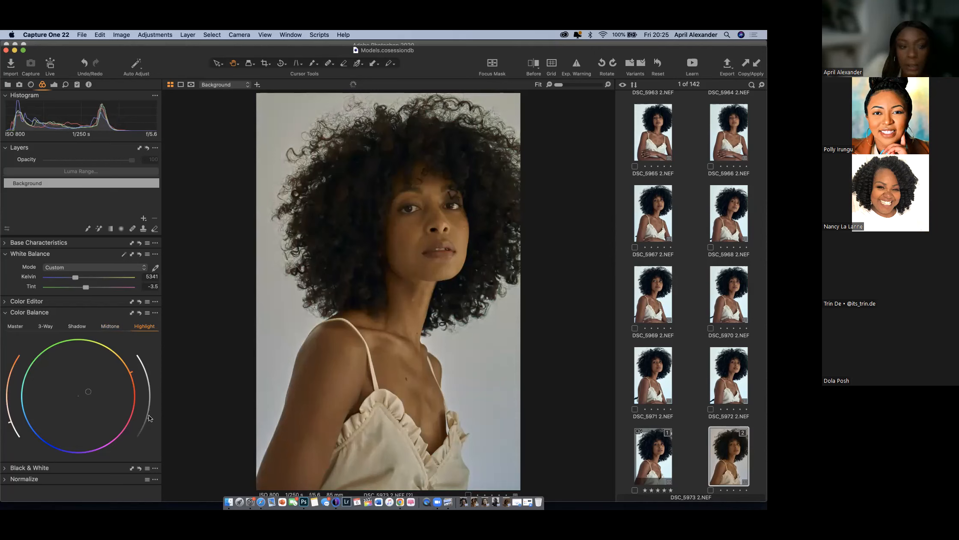
# Set Exposure to 0.09 and Brightness to 12, with High Dynamic Range Shadow at -14, White at -50 and Black at -24.
pyautogui.click(54, 85)
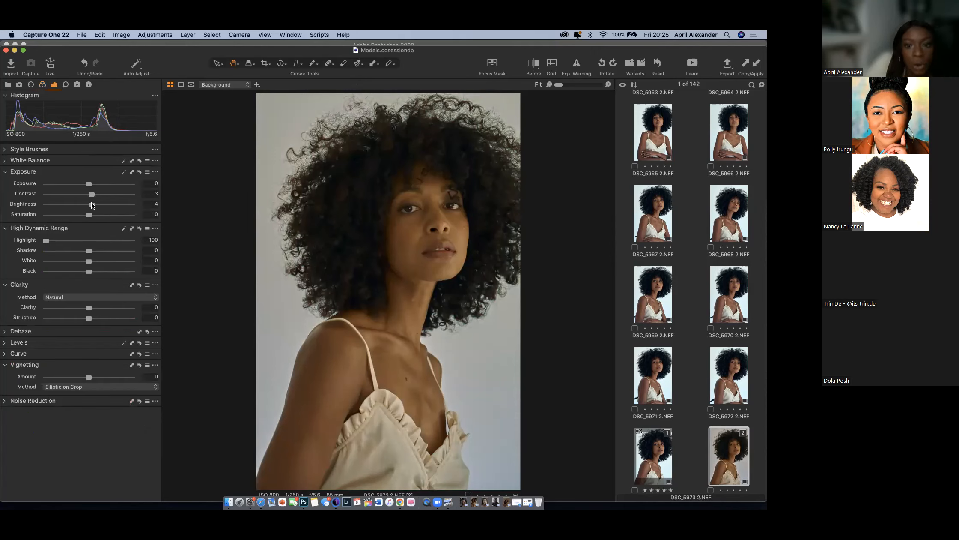
pyautogui.moveTo(92, 206); pyautogui.dragTo(90, 184)
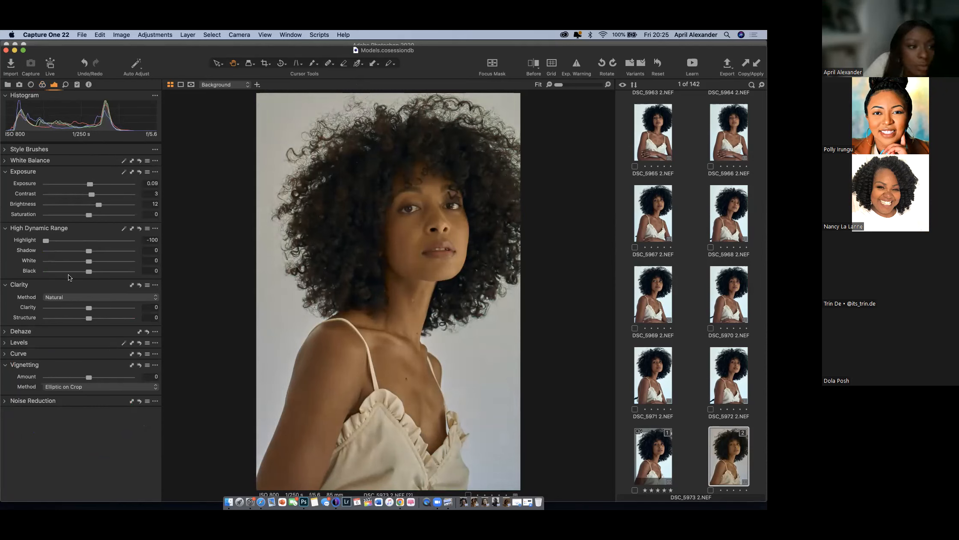
pyautogui.moveTo(88, 262)
pyautogui.mouseDown()
pyautogui.moveTo(67, 262)
pyautogui.moveTo(84, 271)
pyautogui.moveTo(83, 251)
pyautogui.mouseUp()
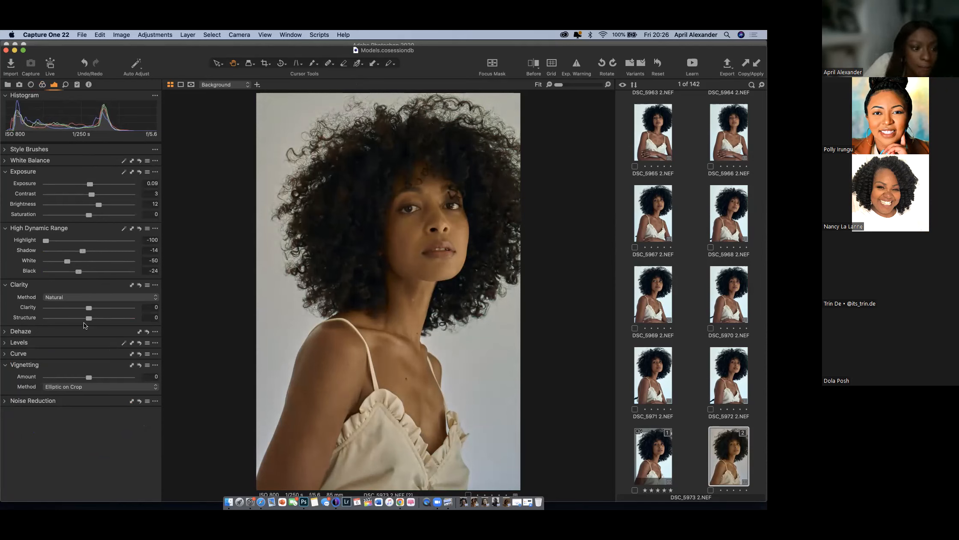
# Set Clarity to 4 and cool the white balance to 5253 Kelvin.
pyautogui.moveTo(93, 308); pyautogui.dragTo(95, 309)
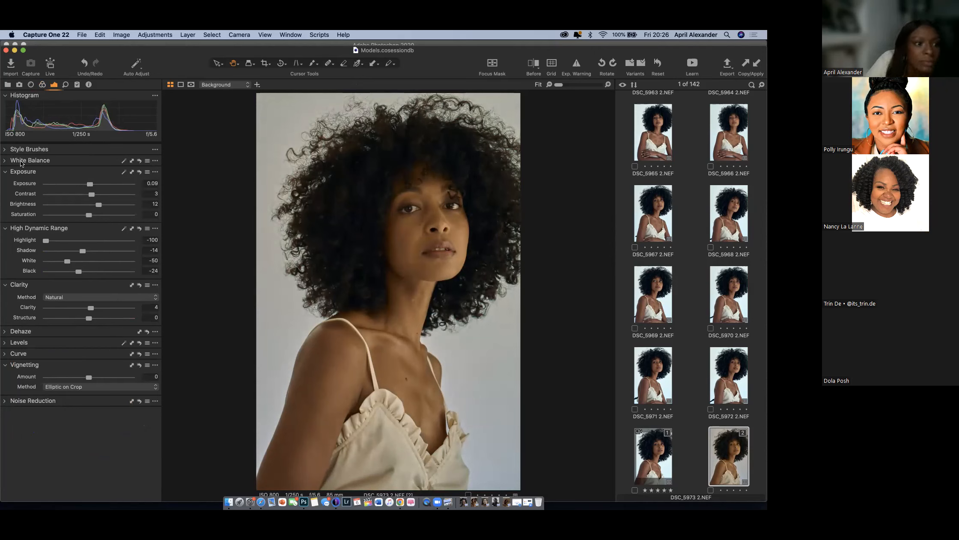
pyautogui.click(5, 160)
pyautogui.click(75, 184)
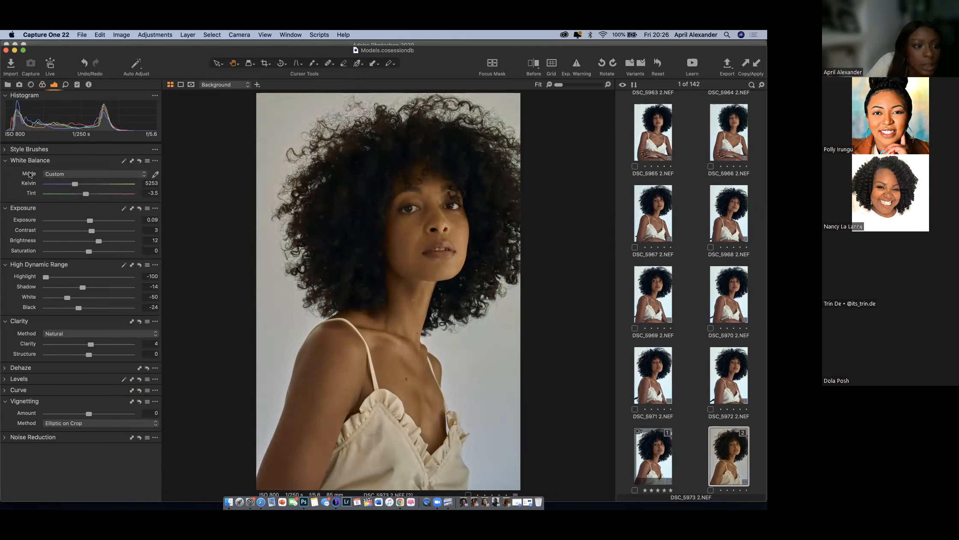
# Adjust the RGB Levels to input black 2 and white 237, midtone 0.05, and output black 1 and white 219.
pyautogui.click(5, 380)
pyautogui.click(9, 379)
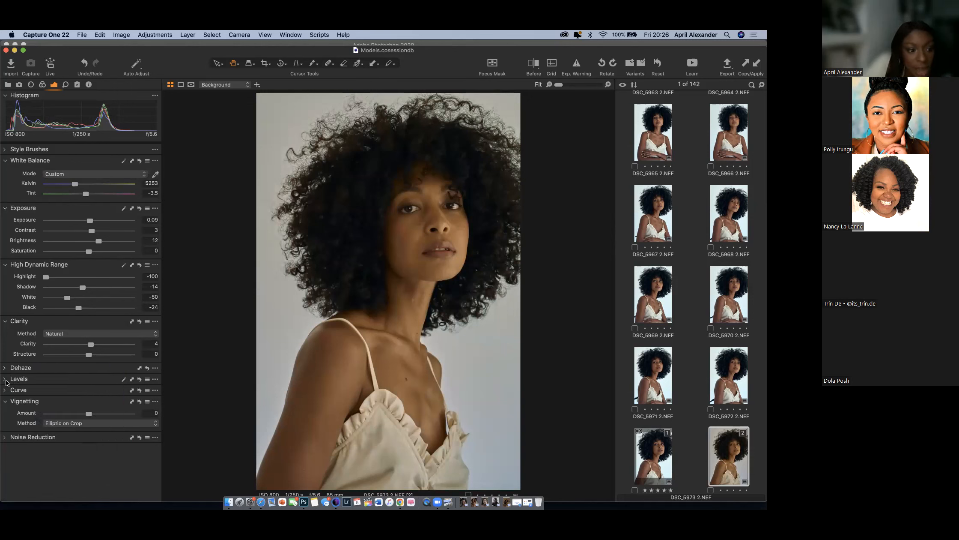
pyautogui.click(6, 380)
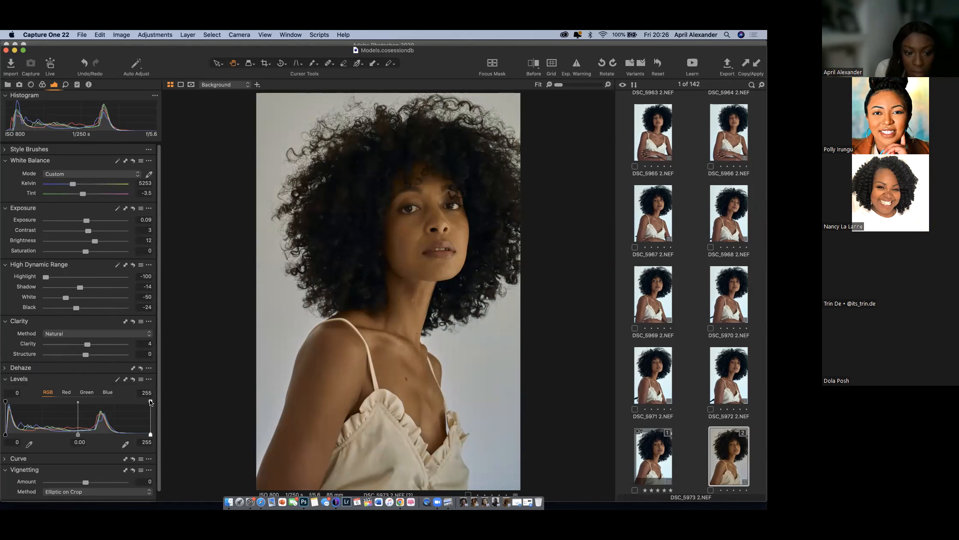
pyautogui.moveTo(150, 401); pyautogui.dragTo(128, 410)
pyautogui.moveTo(78, 435); pyautogui.dragTo(74, 436)
pyautogui.moveTo(6, 436); pyautogui.dragTo(7, 438)
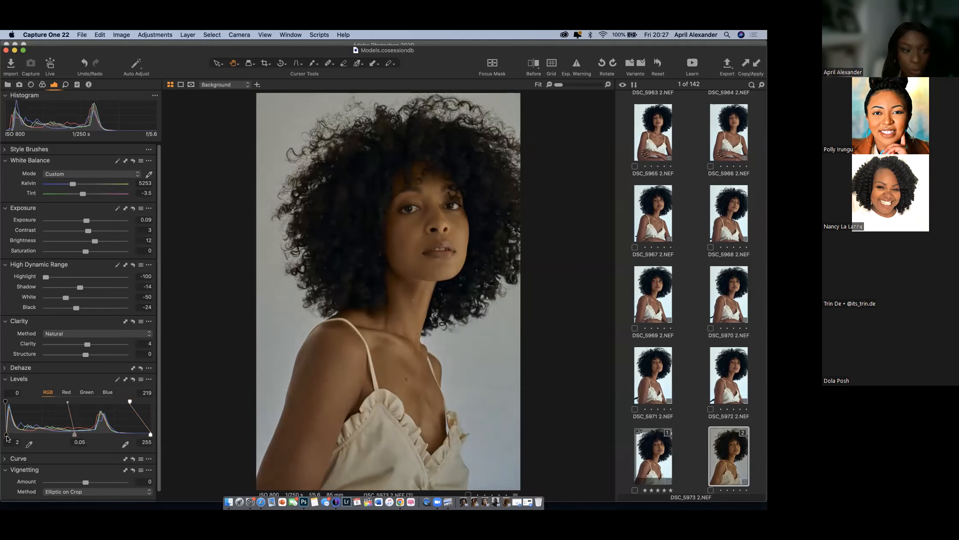
pyautogui.moveTo(6, 402); pyautogui.dragTo(5, 401)
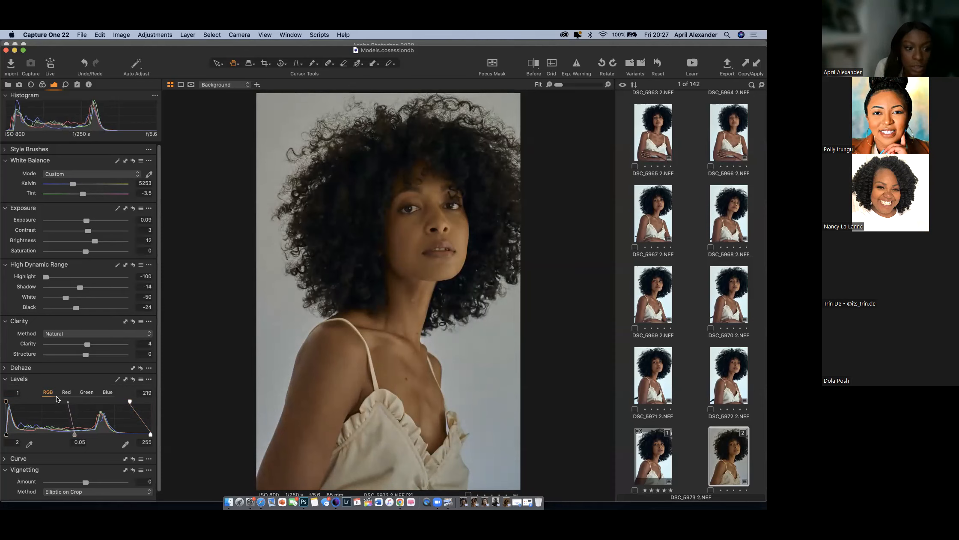
pyautogui.moveTo(151, 434); pyautogui.dragTo(140, 434)
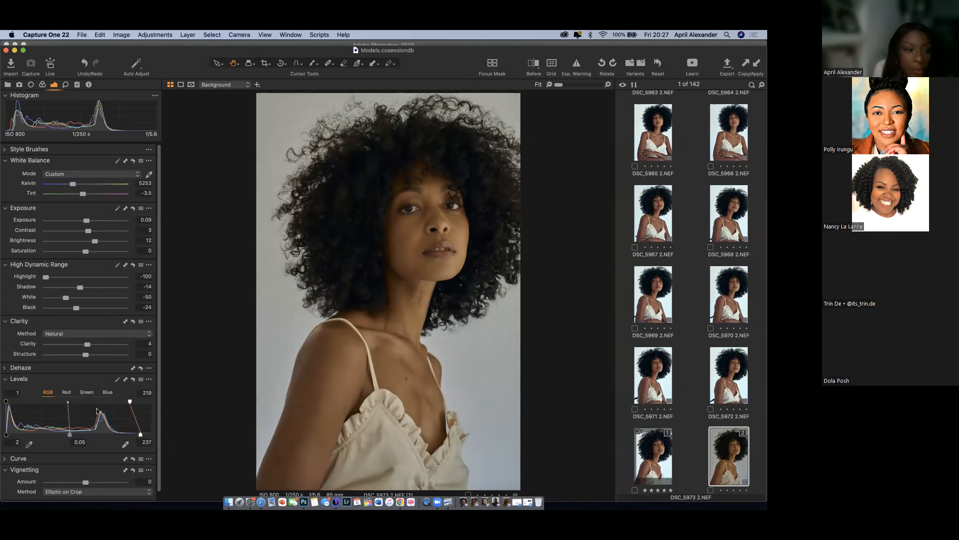
# Add a midpoint to the RGB curve and pull its white point inward to about input 218, output 242.
pyautogui.click(6, 380)
pyautogui.click(8, 390)
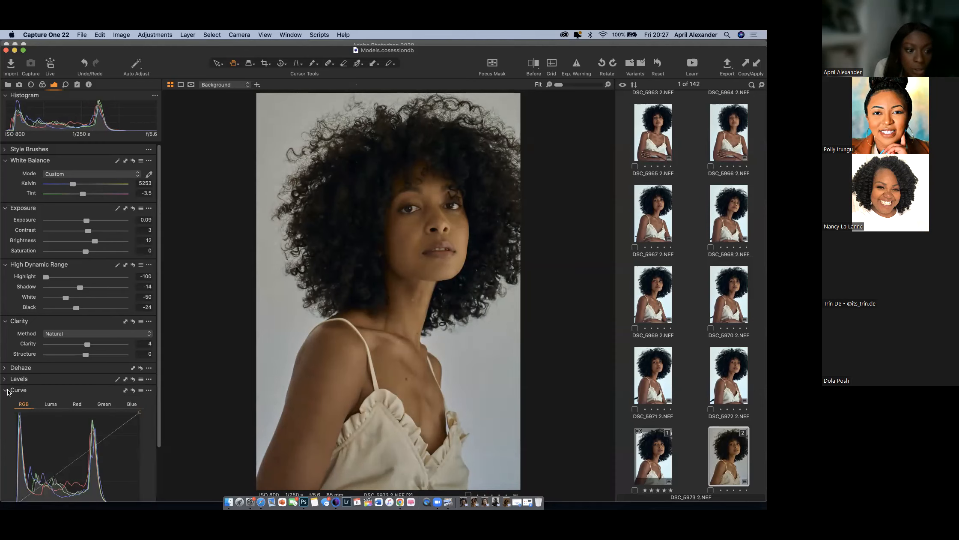
pyautogui.moveTo(158, 394); pyautogui.dragTo(166, 445)
pyautogui.moveTo(81, 395); pyautogui.dragTo(78, 394)
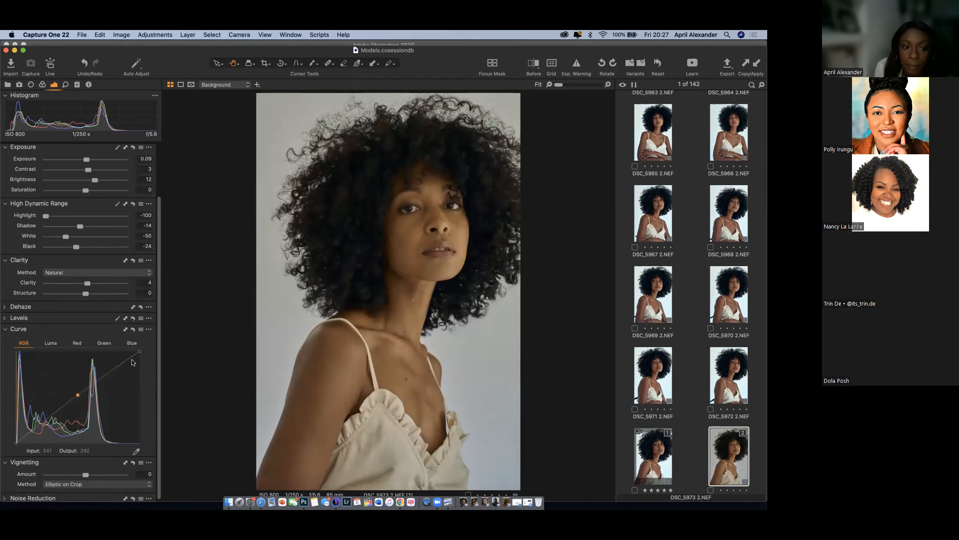
pyautogui.moveTo(140, 351)
pyautogui.mouseDown()
pyautogui.moveTo(100, 355)
pyautogui.moveTo(123, 357)
pyautogui.mouseUp()
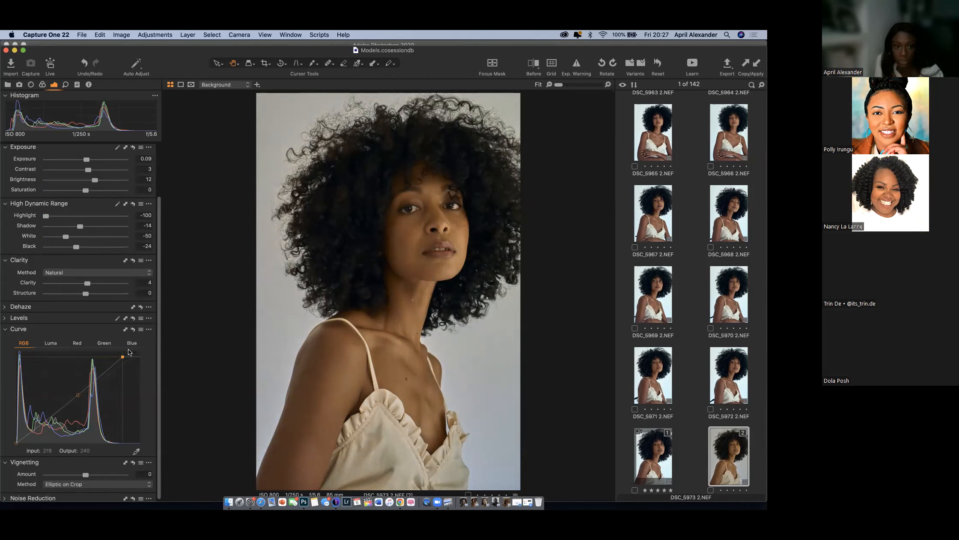
pyautogui.moveTo(122, 356); pyautogui.dragTo(121, 356)
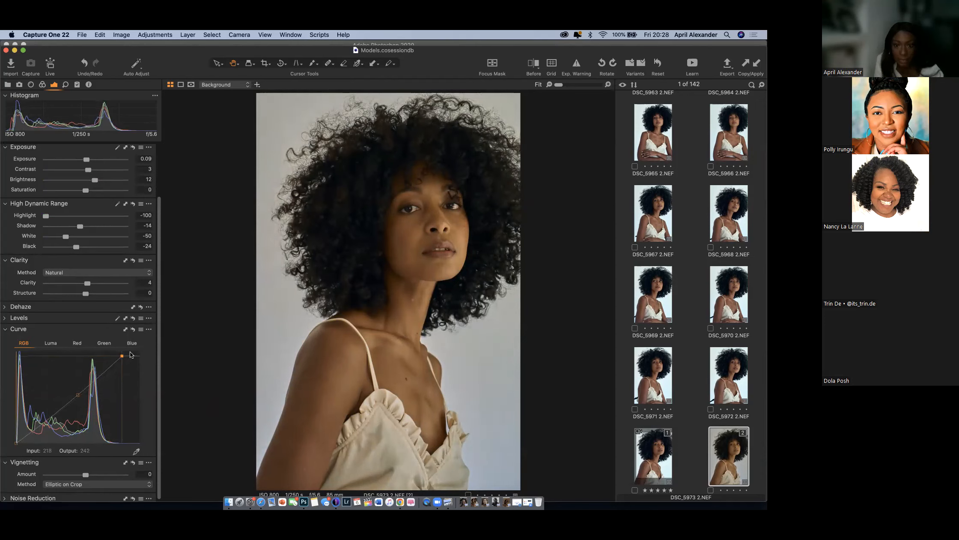
pyautogui.click(5, 331)
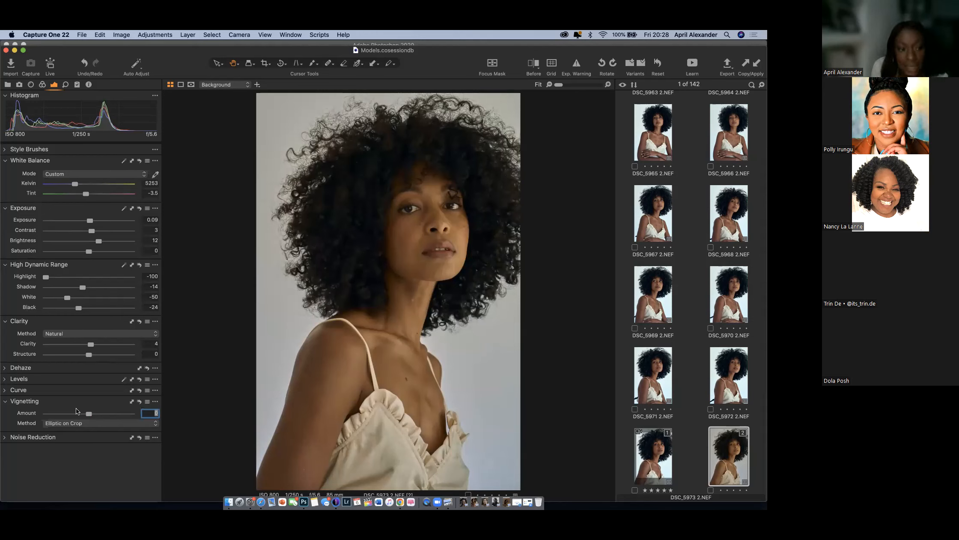
# Set the Vignetting amount to about 0.18, keeping the Elliptic on Crop method.
pyautogui.moveTo(88, 411)
pyautogui.mouseDown()
pyautogui.moveTo(55, 413)
pyautogui.moveTo(125, 412)
pyautogui.moveTo(93, 413)
pyautogui.mouseUp()
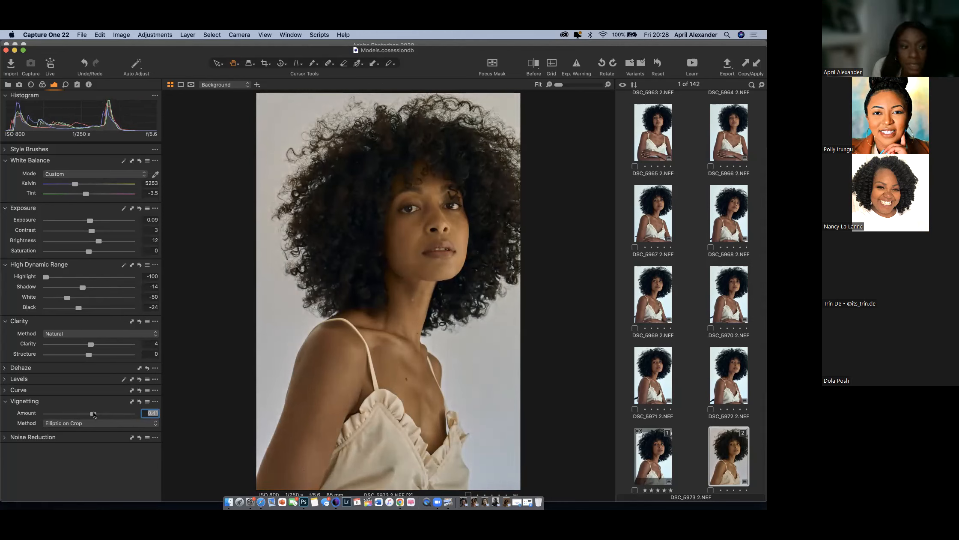
pyautogui.moveTo(93, 414); pyautogui.dragTo(90, 414)
pyautogui.moveTo(94, 415); pyautogui.dragTo(91, 415)
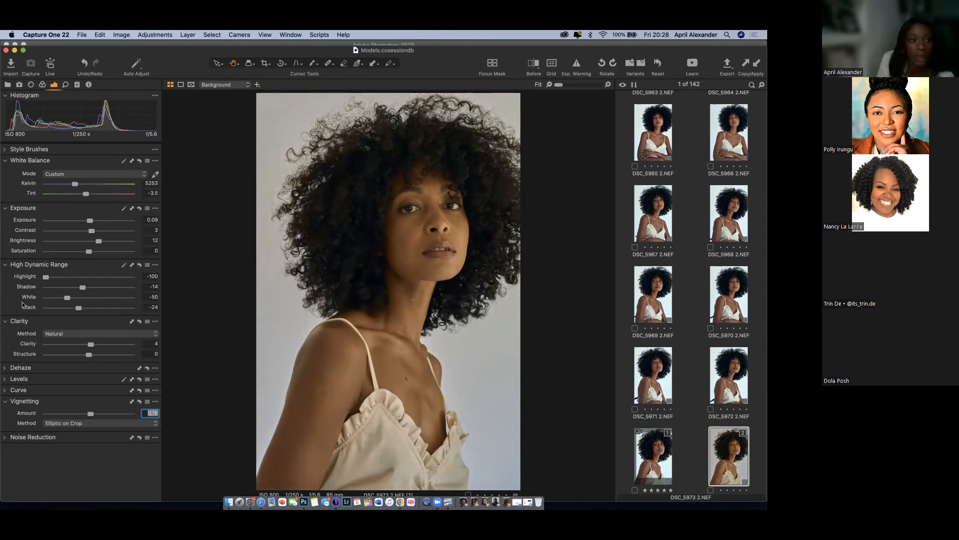
pyautogui.click(6, 322)
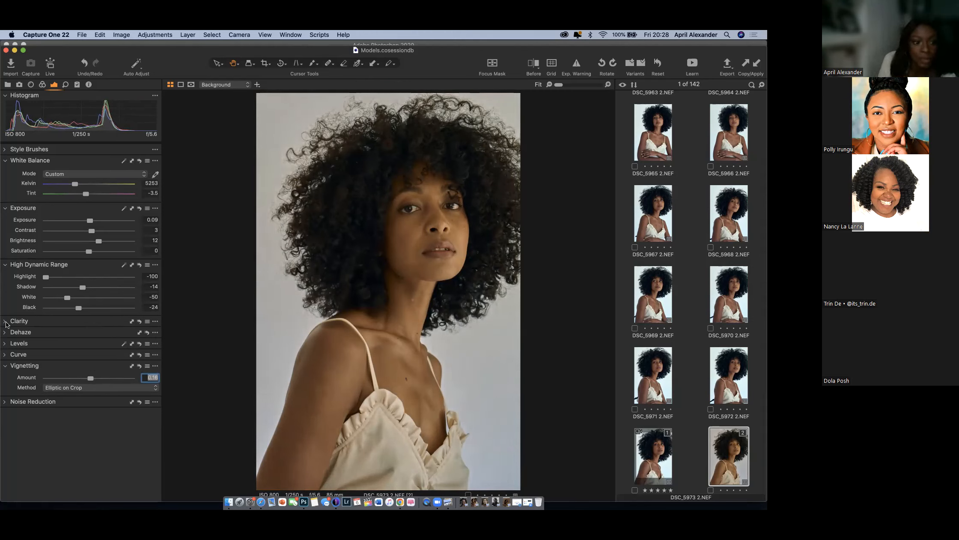
pyautogui.click(5, 366)
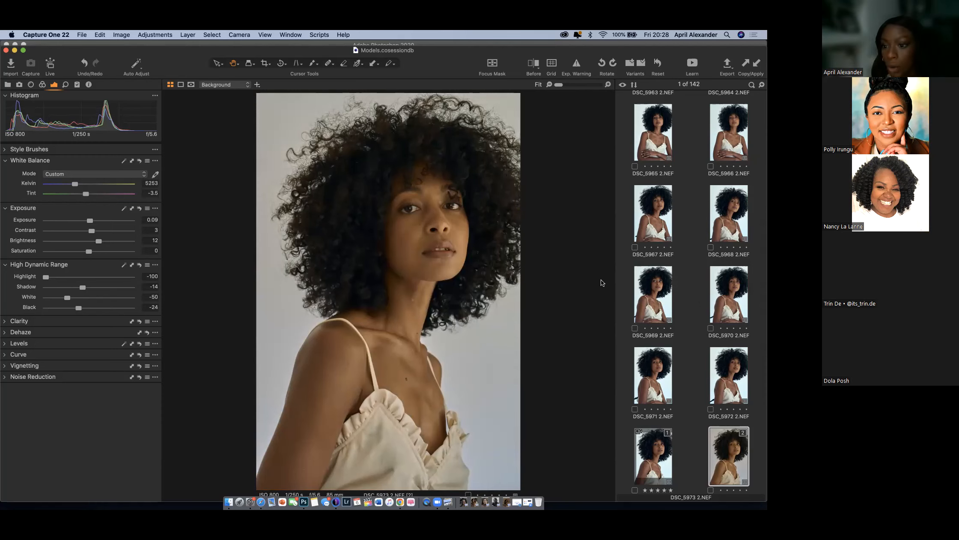
# Compare both DSC_5973 2.NEF variants side by side and set the second's High Dynamic Range Highlight to -39, Shadow to -12 and Black to -35.
pyautogui.keyDown('super'); pyautogui.click(656, 450); pyautogui.keyUp('super')
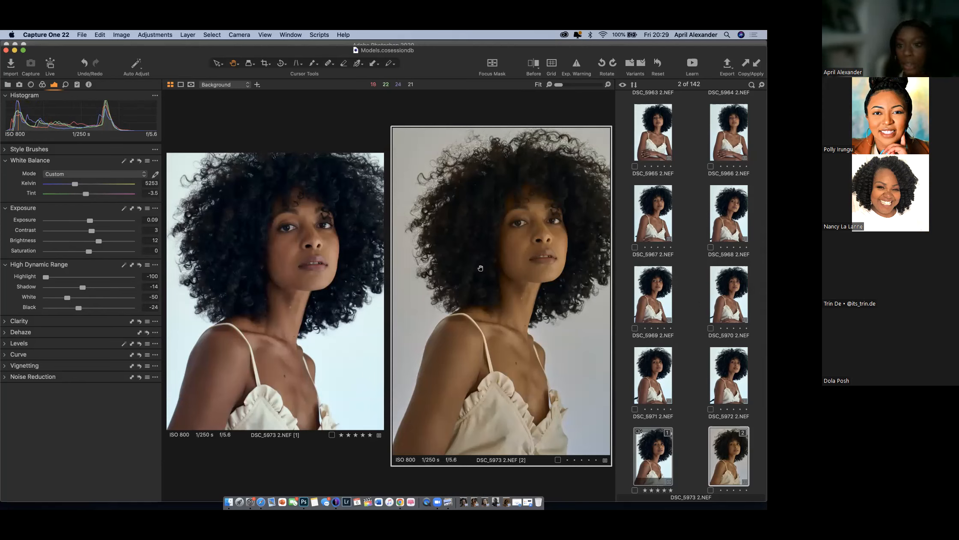
pyautogui.moveTo(76, 306); pyautogui.dragTo(74, 306)
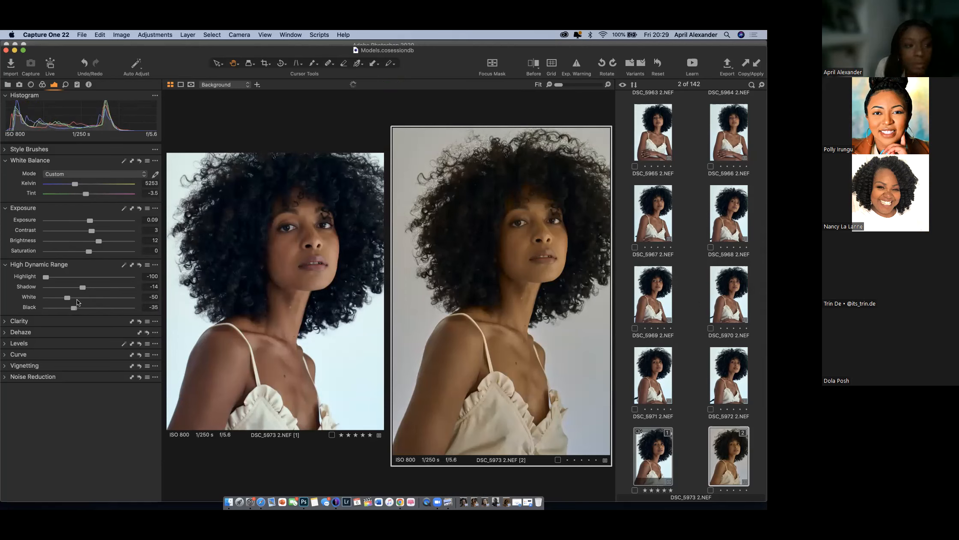
pyautogui.moveTo(83, 286); pyautogui.dragTo(86, 283)
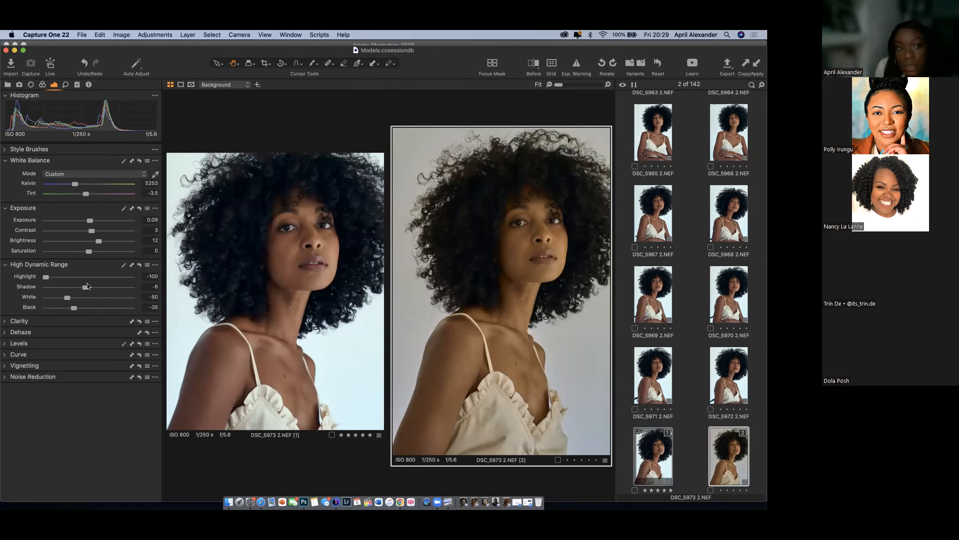
pyautogui.moveTo(84, 286)
pyautogui.mouseDown()
pyautogui.moveTo(61, 277)
pyautogui.moveTo(113, 273)
pyautogui.moveTo(75, 277)
pyautogui.mouseUp()
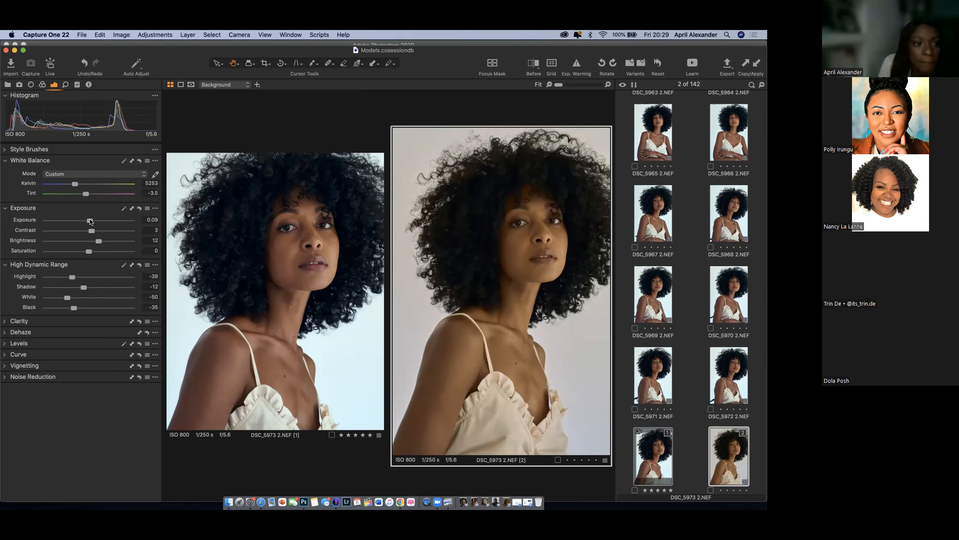
# Try Contrast at -6 and Saturation at -3, then settle on Contrast 4 and Saturation 0.
pyautogui.moveTo(92, 230)
pyautogui.mouseDown()
pyautogui.moveTo(122, 220)
pyautogui.moveTo(59, 238)
pyautogui.moveTo(83, 231)
pyautogui.mouseUp()
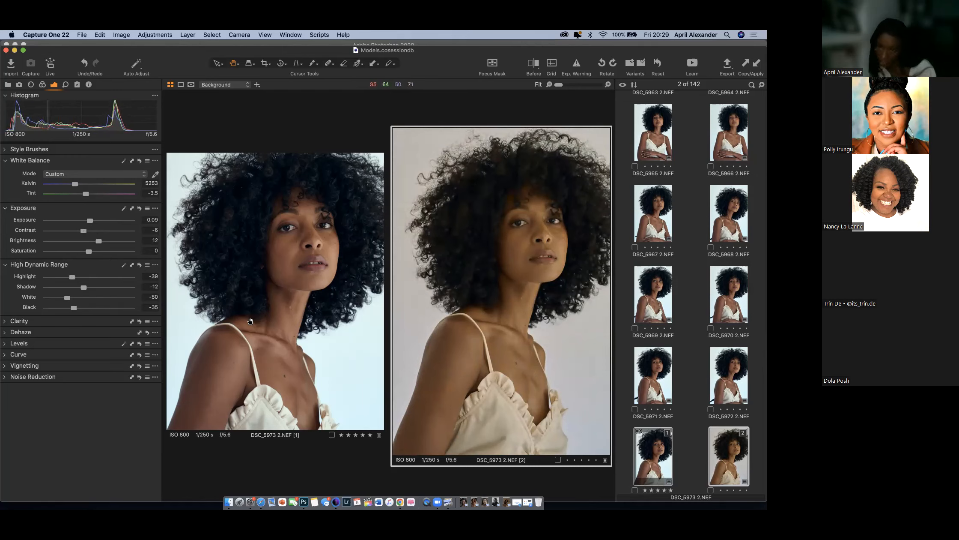
pyautogui.moveTo(85, 232); pyautogui.dragTo(93, 231)
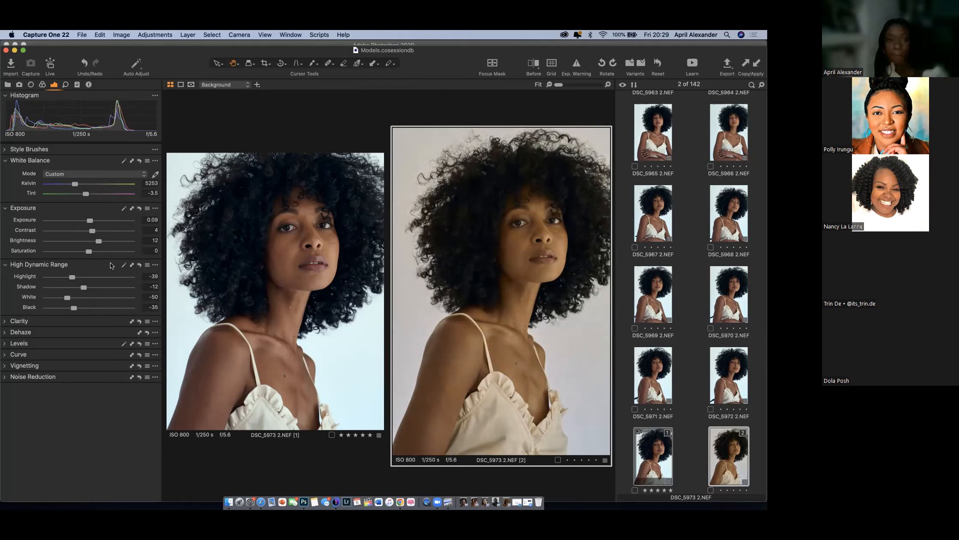
pyautogui.moveTo(87, 251); pyautogui.dragTo(88, 252)
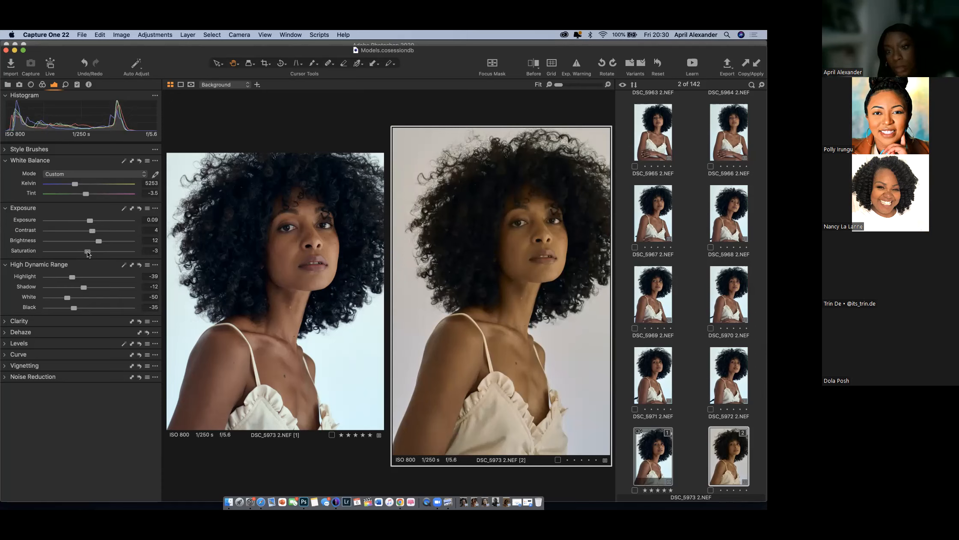
pyautogui.moveTo(87, 250); pyautogui.dragTo(89, 251)
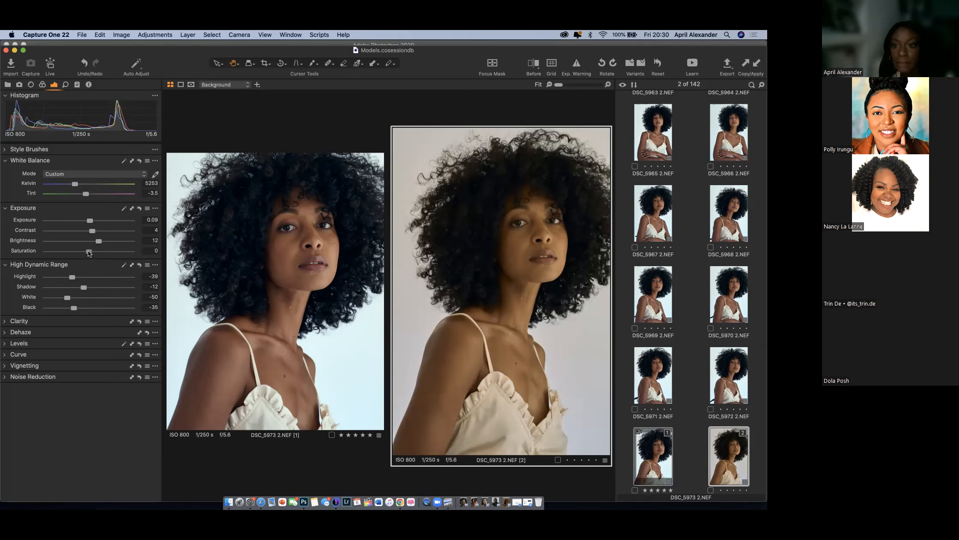
pyautogui.click(7, 162)
# Shift the Color Editor's Skin Tone range toward red and set its Amount Hue to -0.6, Saturation to -2.2 and Lightness to 4.2.
pyautogui.click(43, 85)
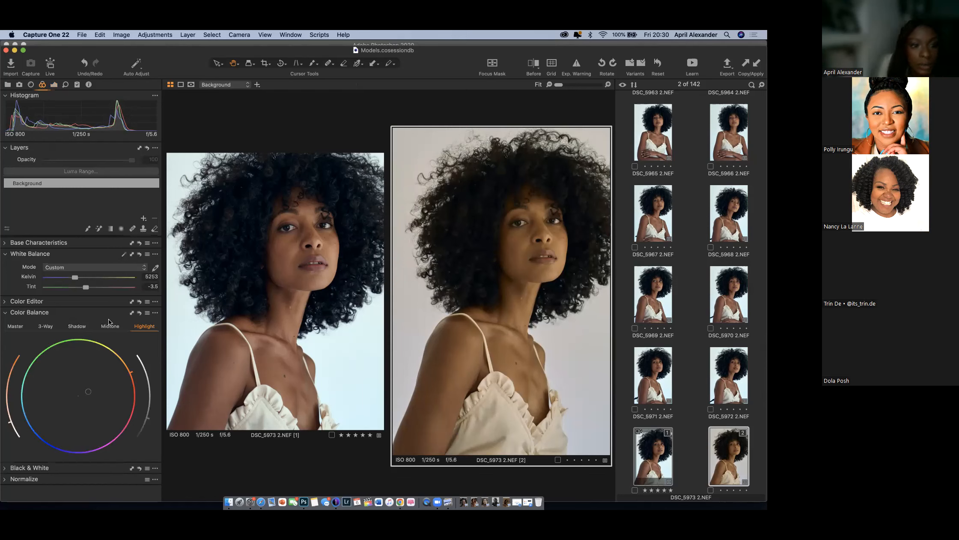
pyautogui.click(11, 309)
pyautogui.click(12, 302)
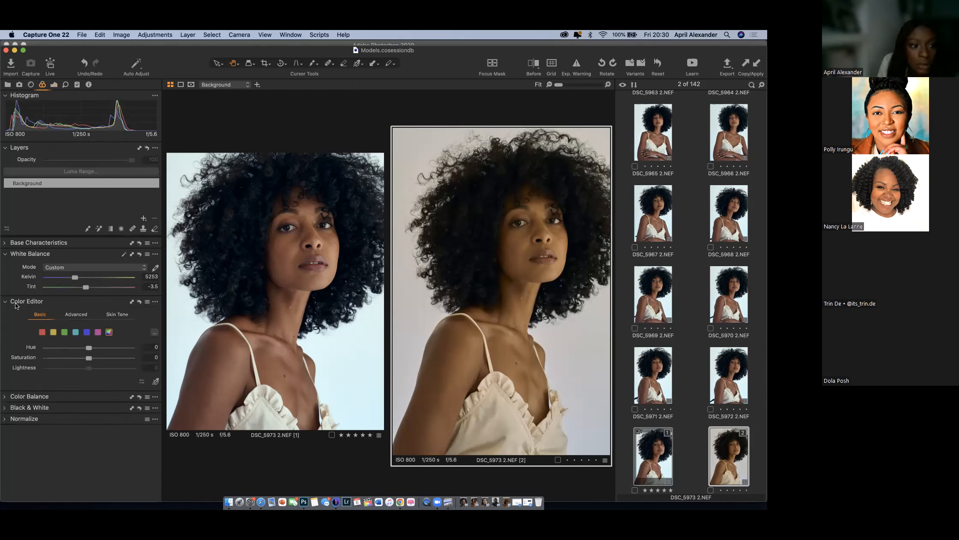
pyautogui.click(118, 315)
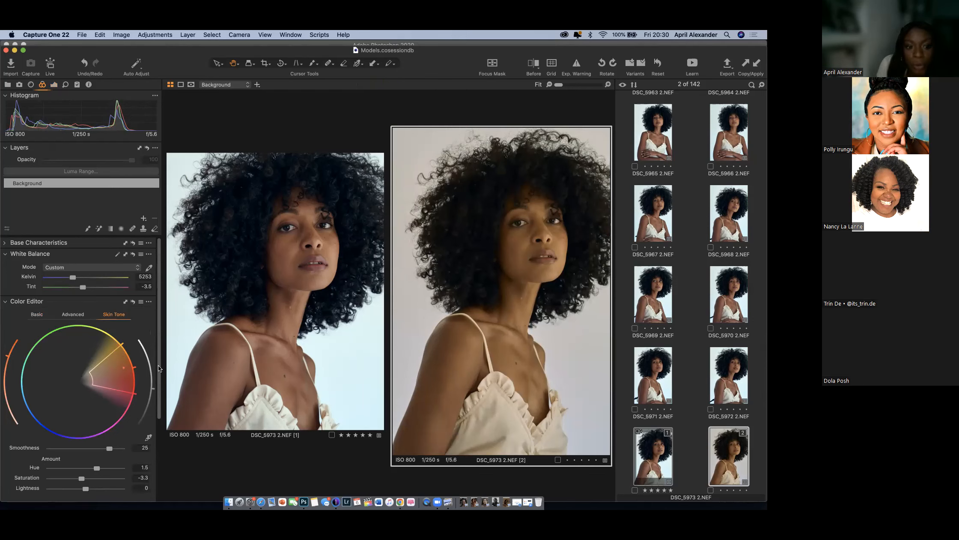
pyautogui.scroll(-3, 158, 365)
pyautogui.scroll(-2, 162, 403)
pyautogui.scroll(3, 161, 398)
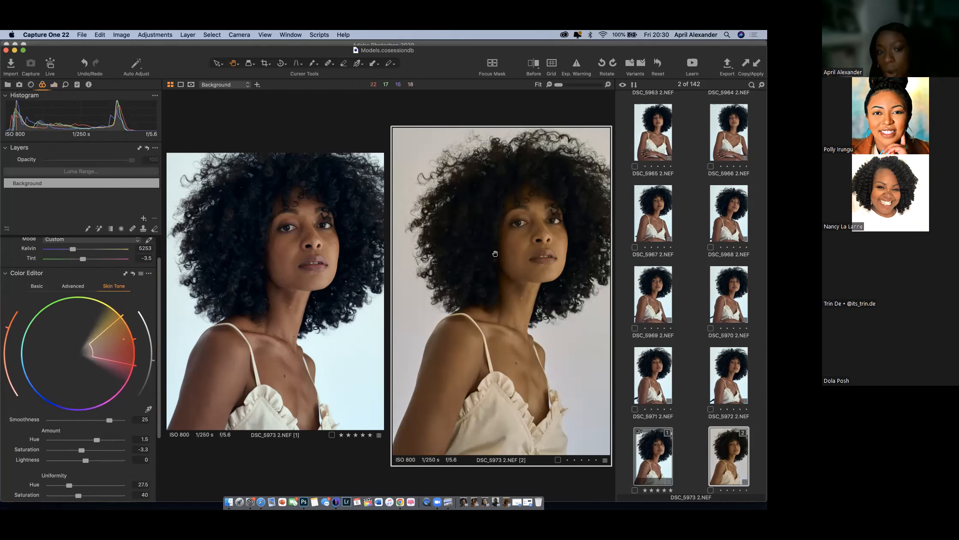
pyautogui.scroll(-3, 159, 383)
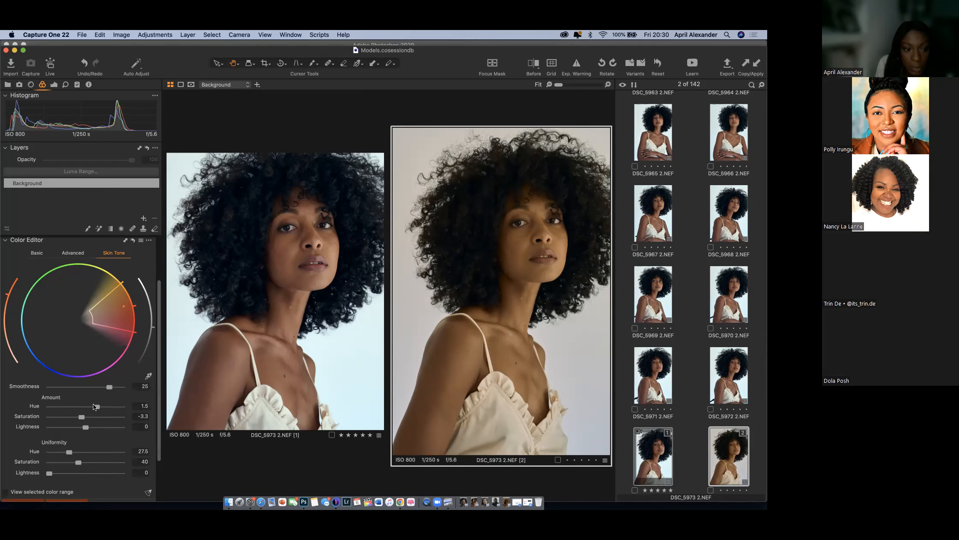
pyautogui.moveTo(136, 306); pyautogui.dragTo(136, 320)
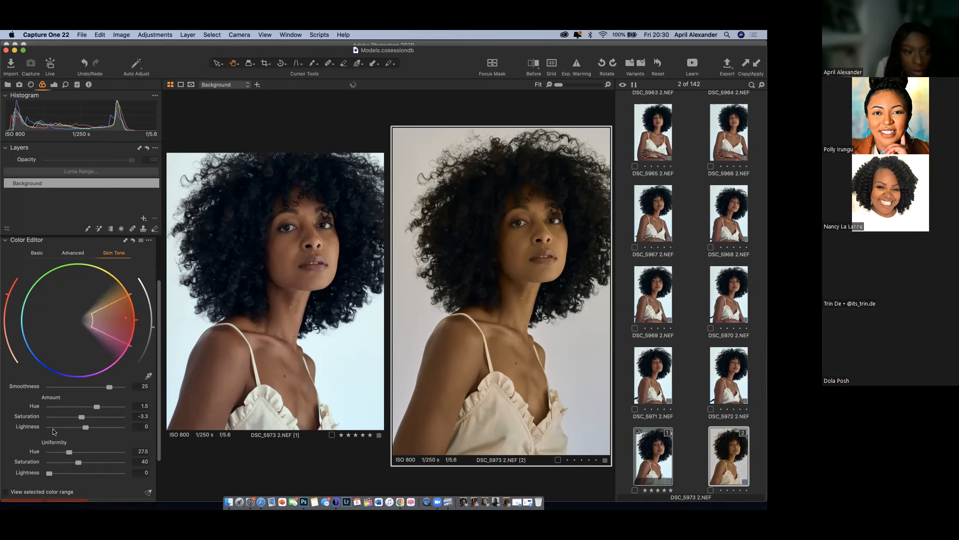
pyautogui.moveTo(93, 404)
pyautogui.mouseDown()
pyautogui.moveTo(76, 404)
pyautogui.moveTo(80, 425)
pyautogui.moveTo(99, 423)
pyautogui.moveTo(84, 418)
pyautogui.mouseUp()
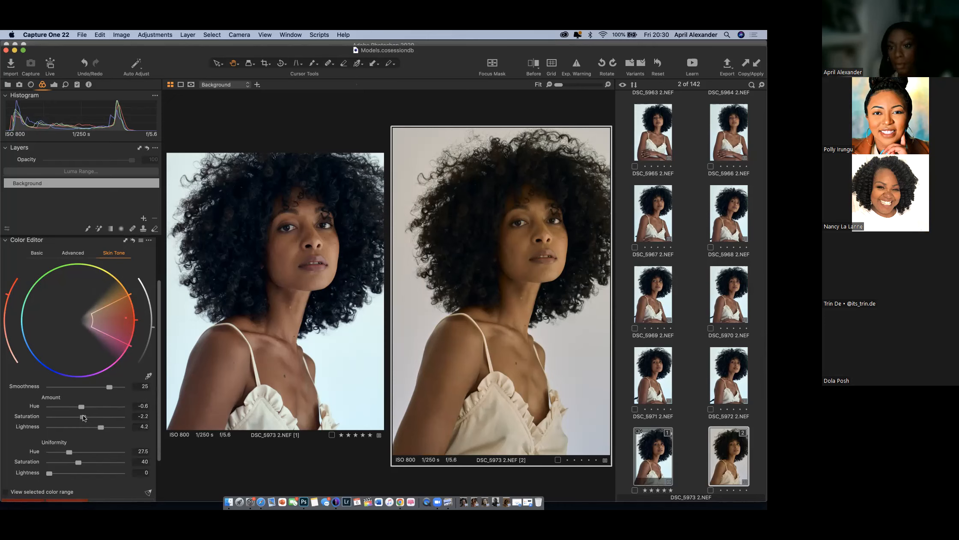
# Set the skin tone's uniformity saturation to 48.7 and lower the lightness marker beside the color wheel.
pyautogui.moveTo(80, 461); pyautogui.dragTo(85, 460)
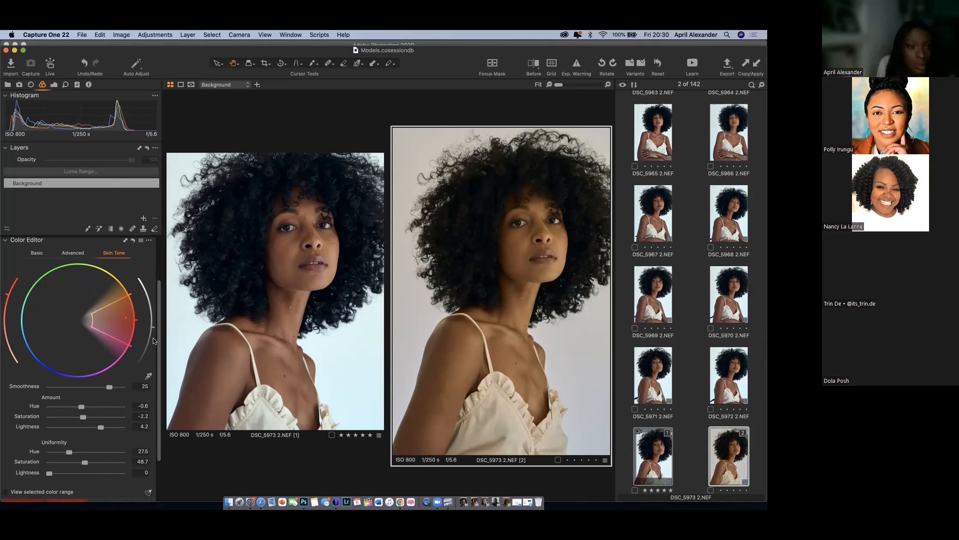
pyautogui.moveTo(152, 326)
pyautogui.mouseDown()
pyautogui.moveTo(149, 309)
pyautogui.moveTo(151, 333)
pyautogui.mouseUp()
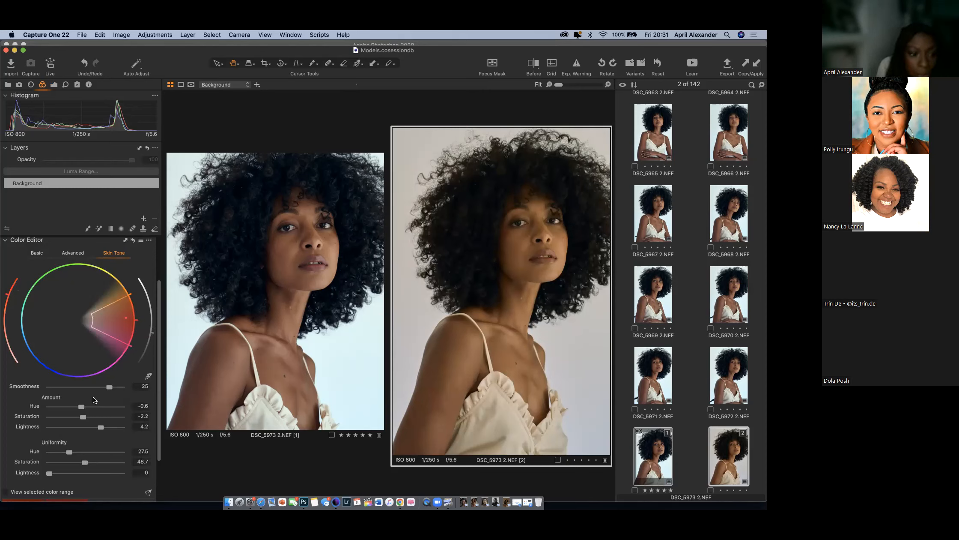
# In the basic color editor, set red's hue to -3.7 and lightness to -4.8, and yellow's saturation to -10.6 and lightness to -11.9.
pyautogui.click(38, 252)
pyautogui.click(42, 332)
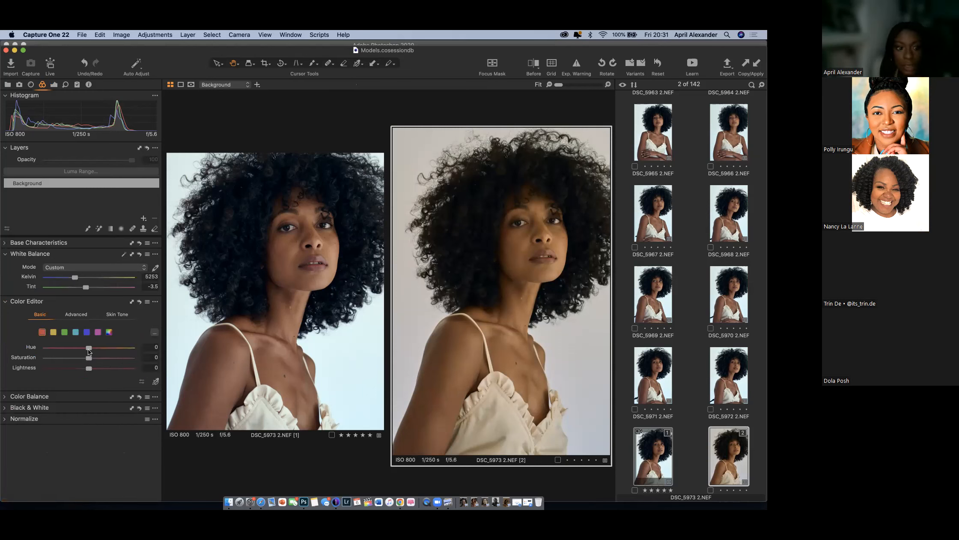
pyautogui.moveTo(88, 347)
pyautogui.mouseDown()
pyautogui.moveTo(75, 347)
pyautogui.moveTo(95, 368)
pyautogui.moveTo(83, 364)
pyautogui.mouseUp()
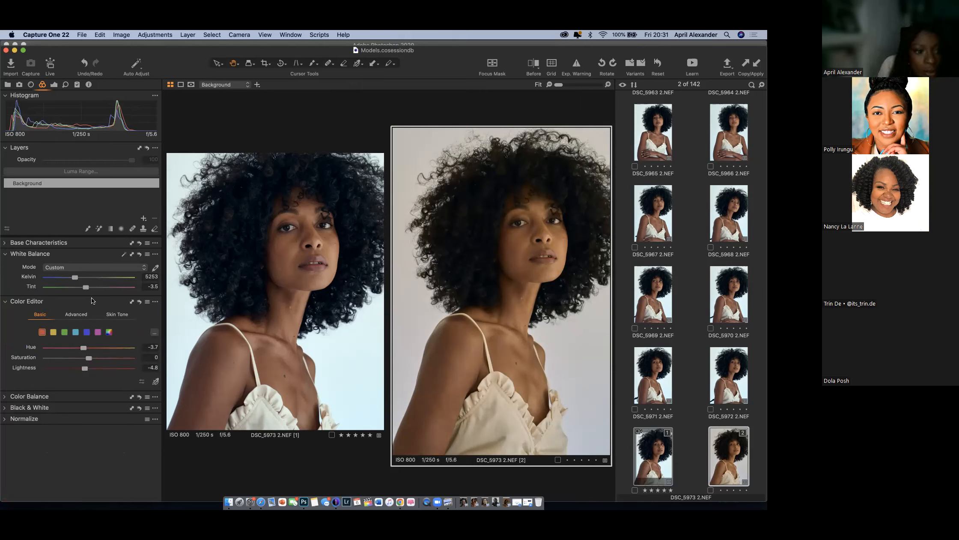
pyautogui.click(54, 332)
pyautogui.moveTo(88, 357)
pyautogui.mouseDown()
pyautogui.moveTo(99, 353)
pyautogui.moveTo(78, 367)
pyautogui.mouseUp()
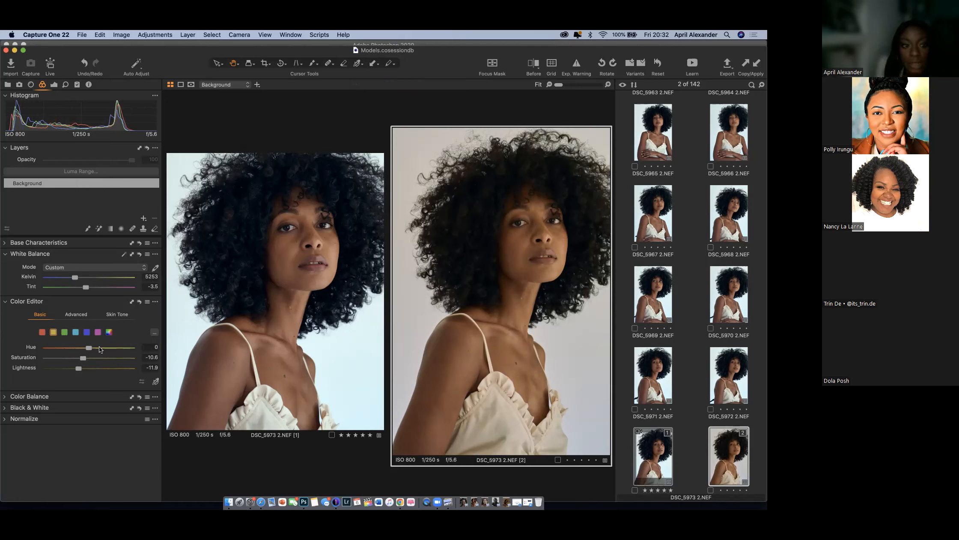
# Adjust all colors together in the basic color editor, with hue 0.9 and saturation -0.4.
pyautogui.click(109, 332)
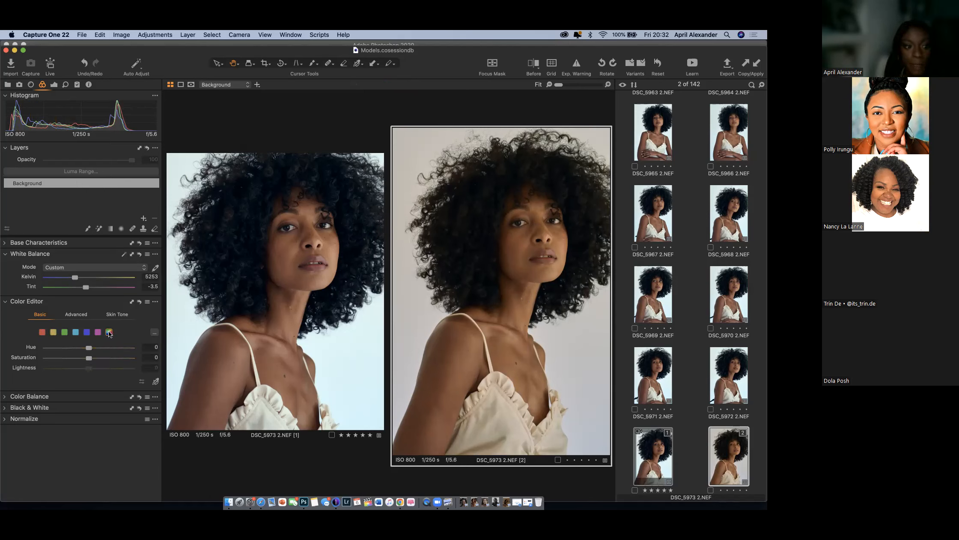
pyautogui.moveTo(89, 347)
pyautogui.mouseDown()
pyautogui.moveTo(75, 347)
pyautogui.moveTo(109, 347)
pyautogui.moveTo(79, 346)
pyautogui.moveTo(90, 346)
pyautogui.mouseUp()
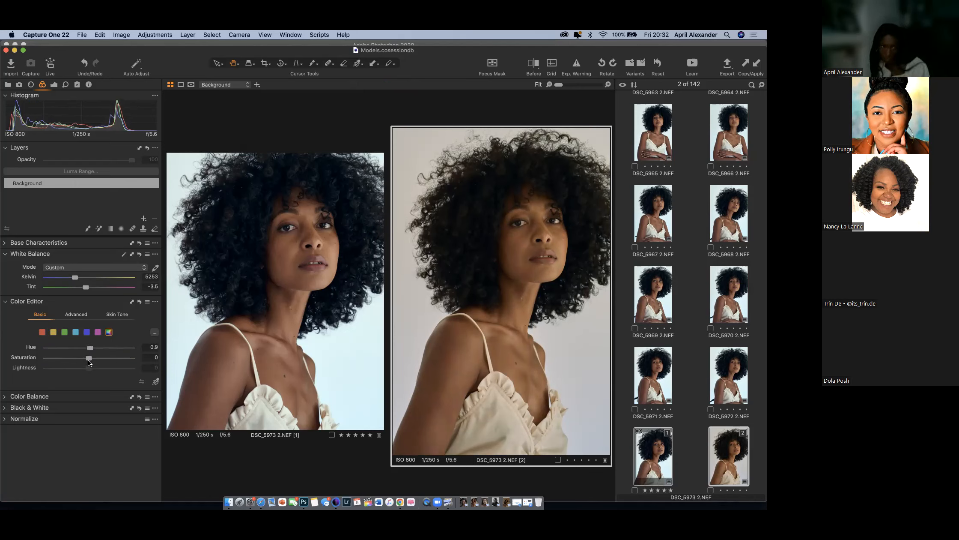
pyautogui.moveTo(88, 355); pyautogui.dragTo(87, 354)
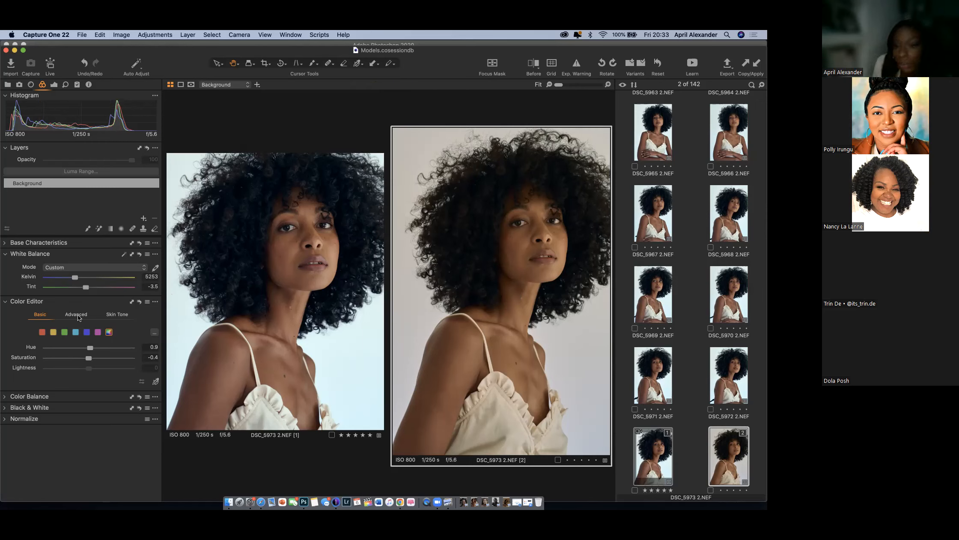
# Set the lightness amount of the skin tone adjustment to 3.3.
pyautogui.click(114, 315)
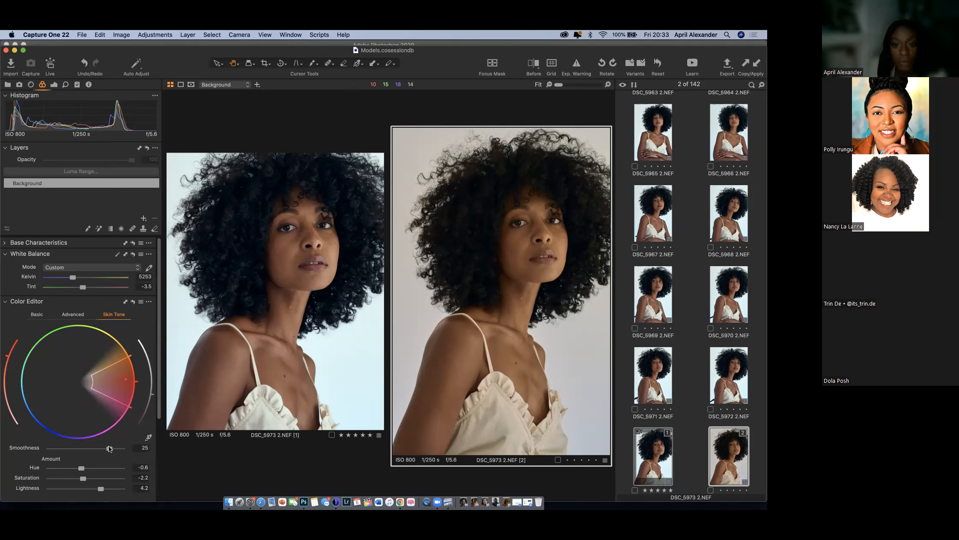
pyautogui.moveTo(100, 488); pyautogui.dragTo(98, 488)
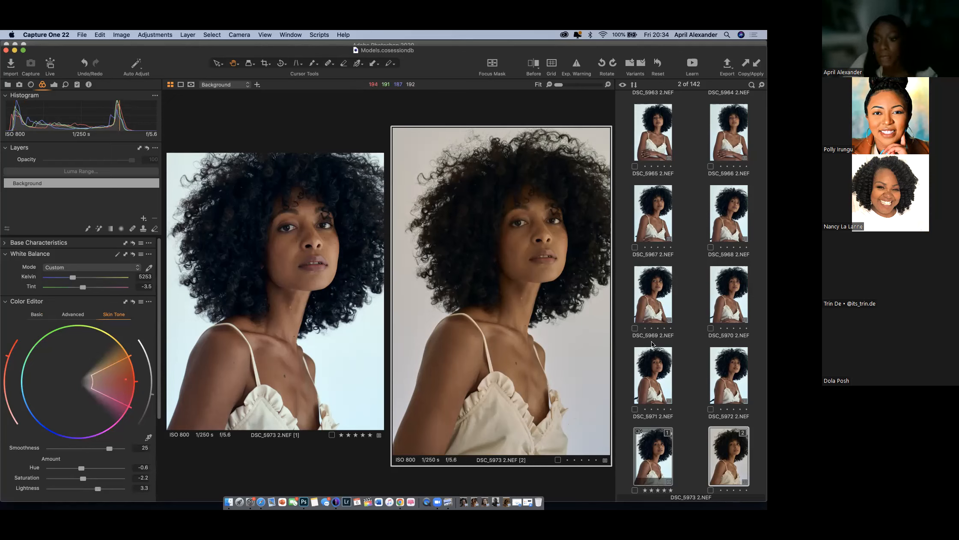
# Open the BWP WORKSHOP album from the session albums in the library.
pyautogui.click(7, 85)
pyautogui.scroll(10, 82, 139)
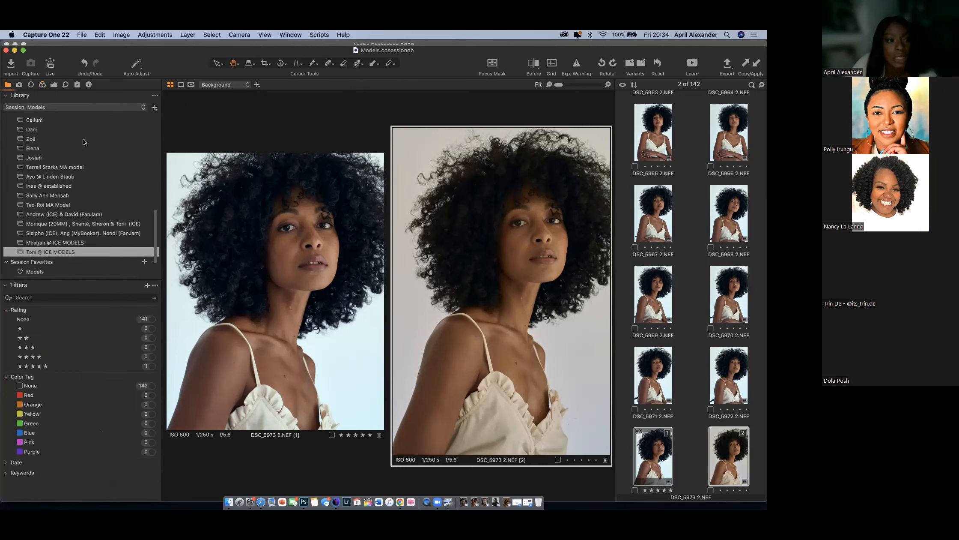
pyautogui.scroll(5, 84, 142)
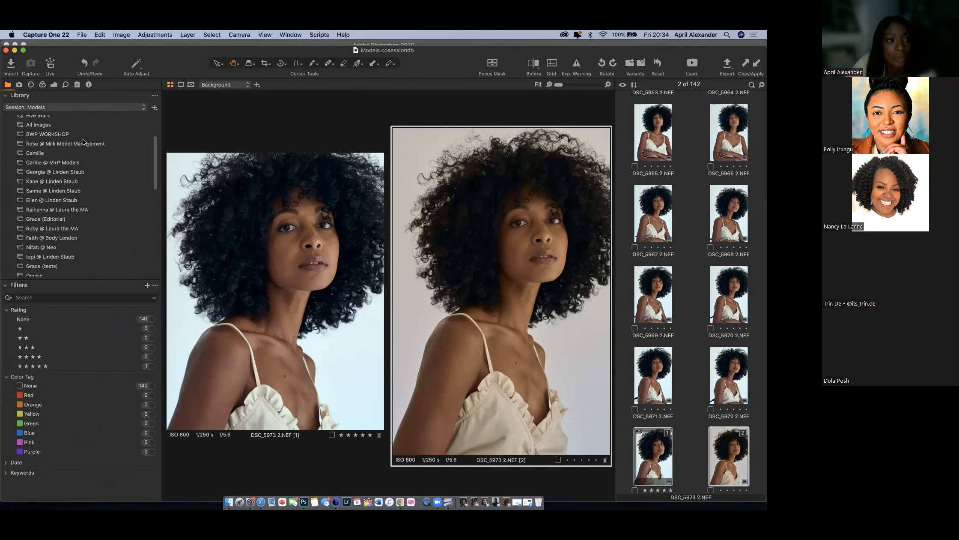
pyautogui.scroll(-3, 84, 142)
pyautogui.scroll(2, 83, 141)
pyautogui.click(63, 158)
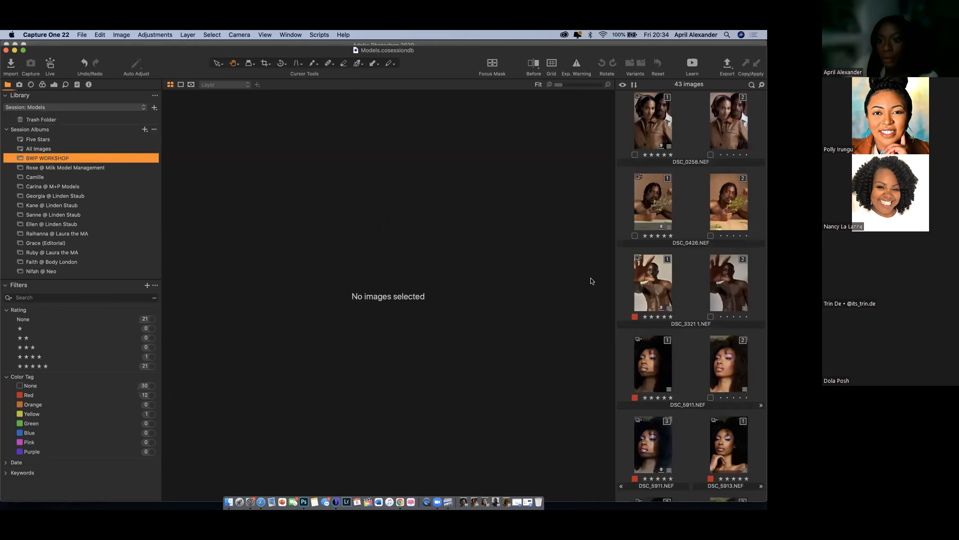
# Browse the album's thumbnails and display variant 2 of DSC_7468 2.NEF.
pyautogui.scroll(-15, 692, 374)
pyautogui.scroll(8, 694, 375)
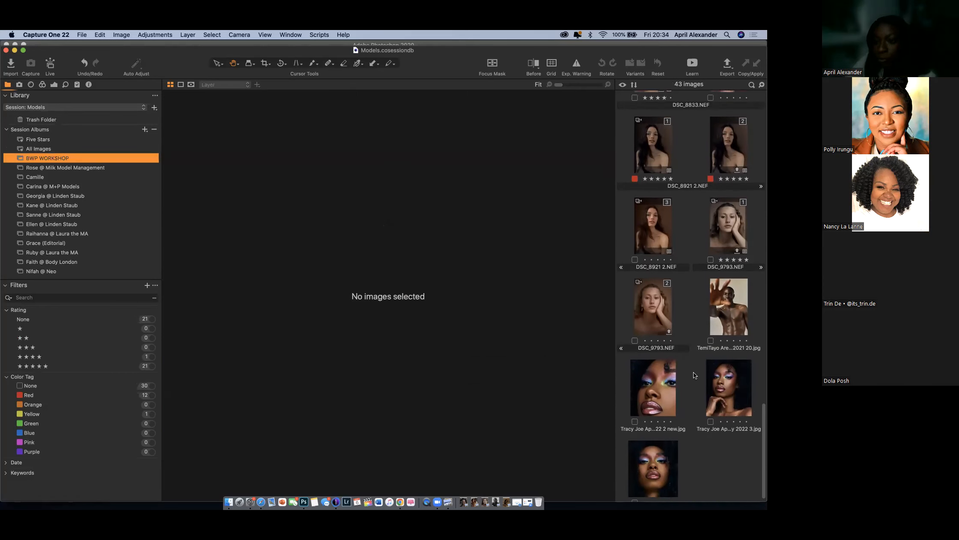
pyautogui.scroll(10, 694, 372)
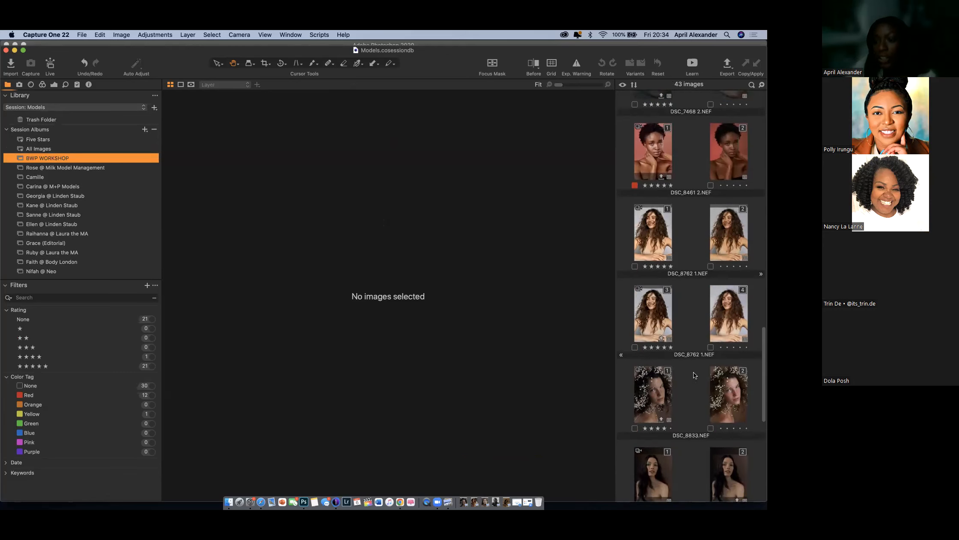
pyautogui.scroll(6, 694, 375)
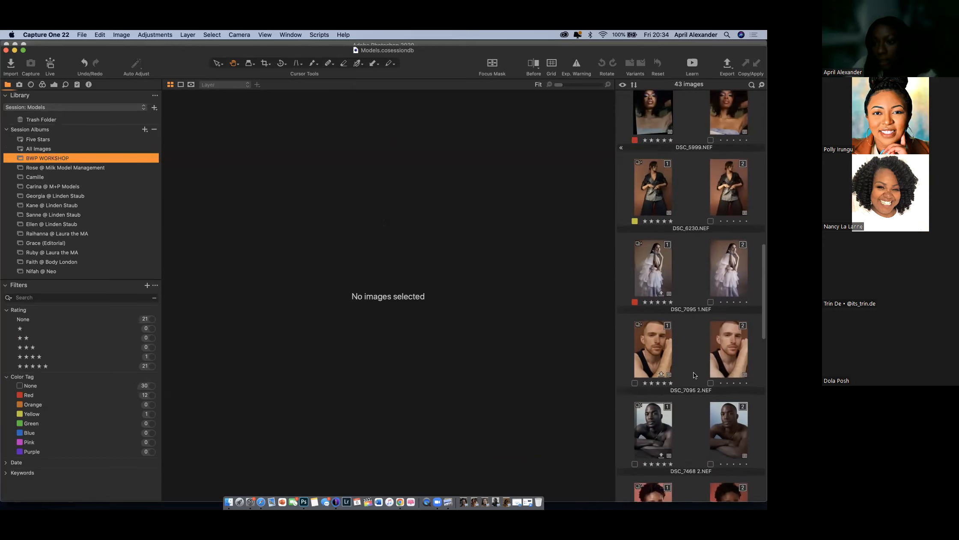
pyautogui.scroll(-6, 694, 375)
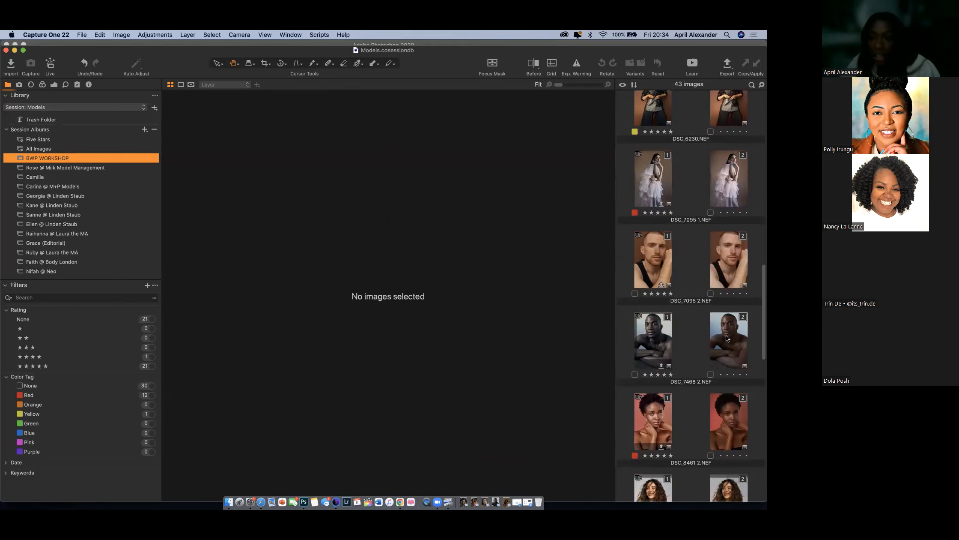
pyautogui.click(726, 335)
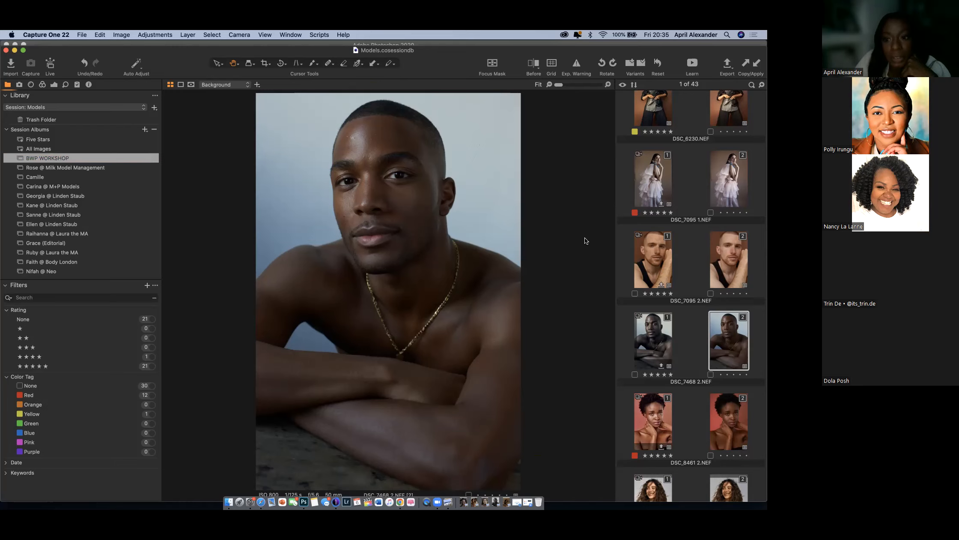
# Compare variants 1 and 2 of DSC_7468 2.NEF and examine the face in variant 1 up close.
pyautogui.click(654, 325)
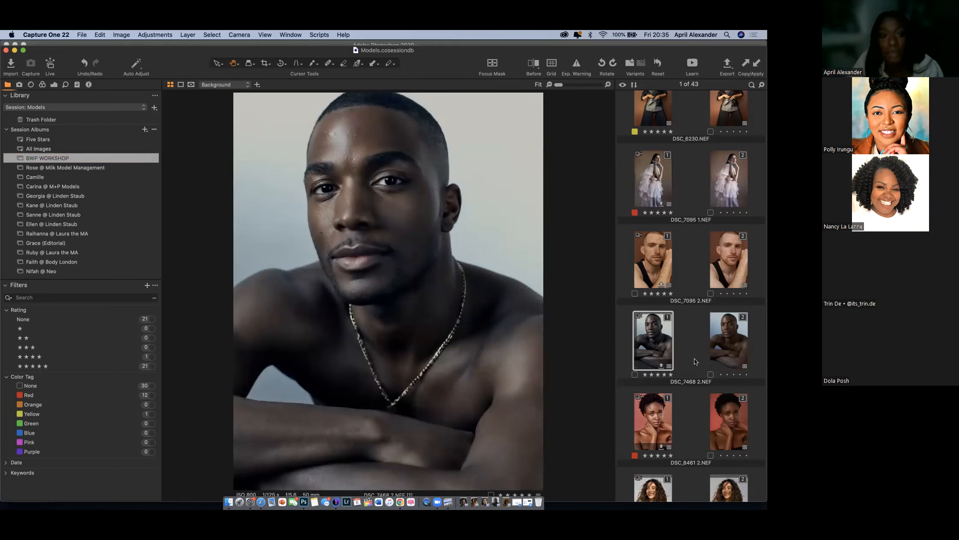
pyautogui.click(746, 352)
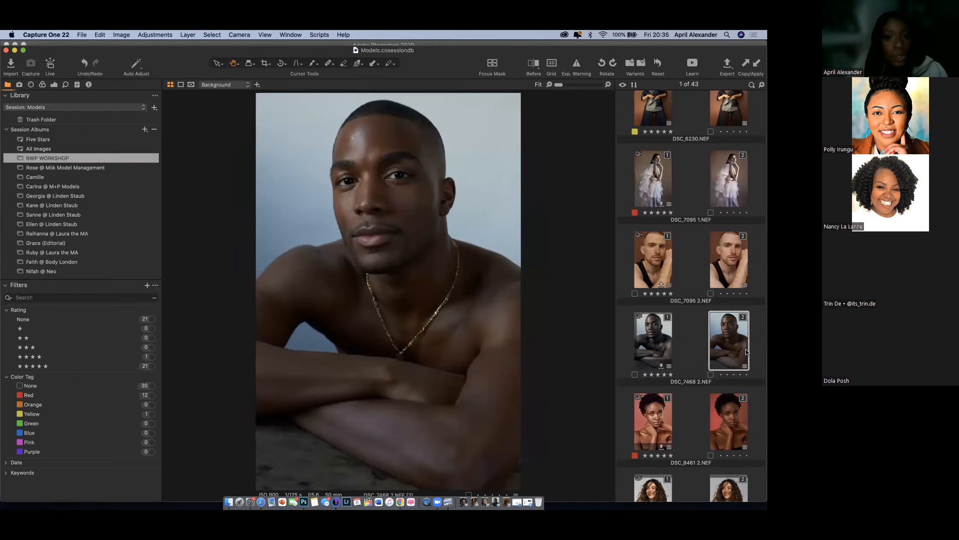
pyautogui.click(658, 336)
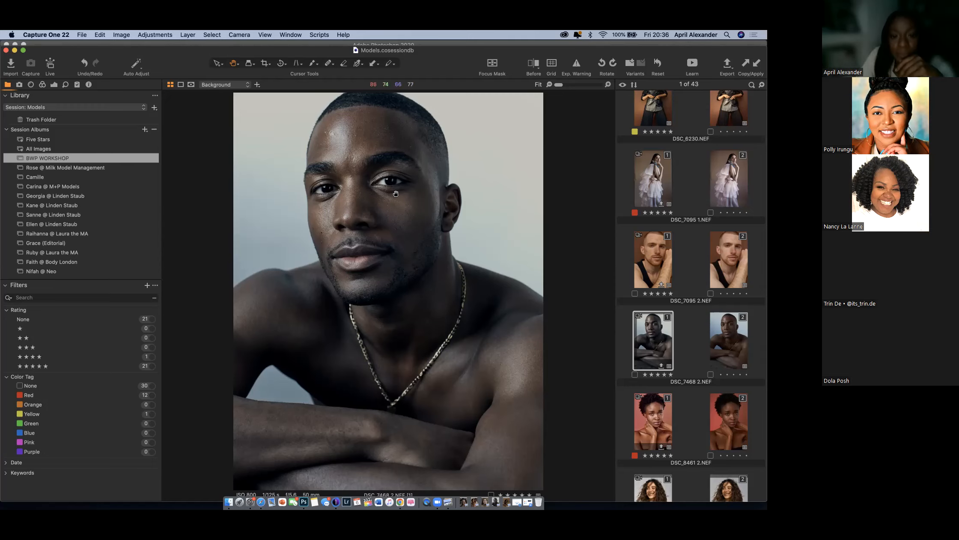
pyautogui.scroll(3, 396, 194)
pyautogui.scroll(-3, 396, 193)
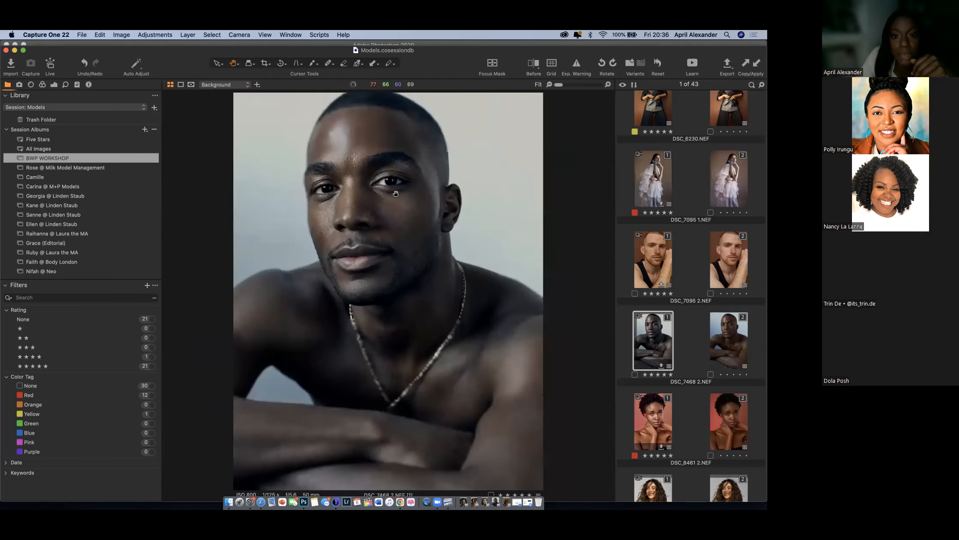
pyautogui.scroll(3, 396, 193)
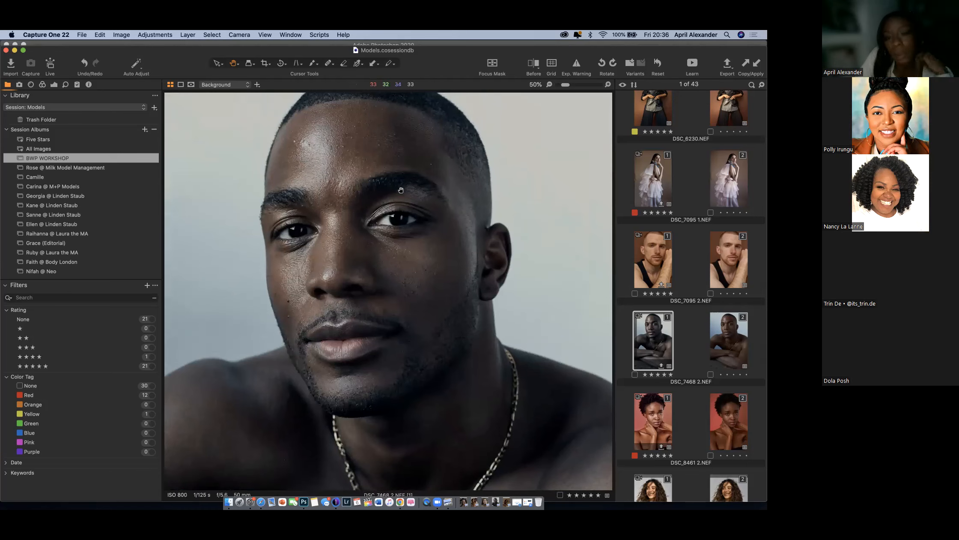
pyautogui.scroll(1, 401, 189)
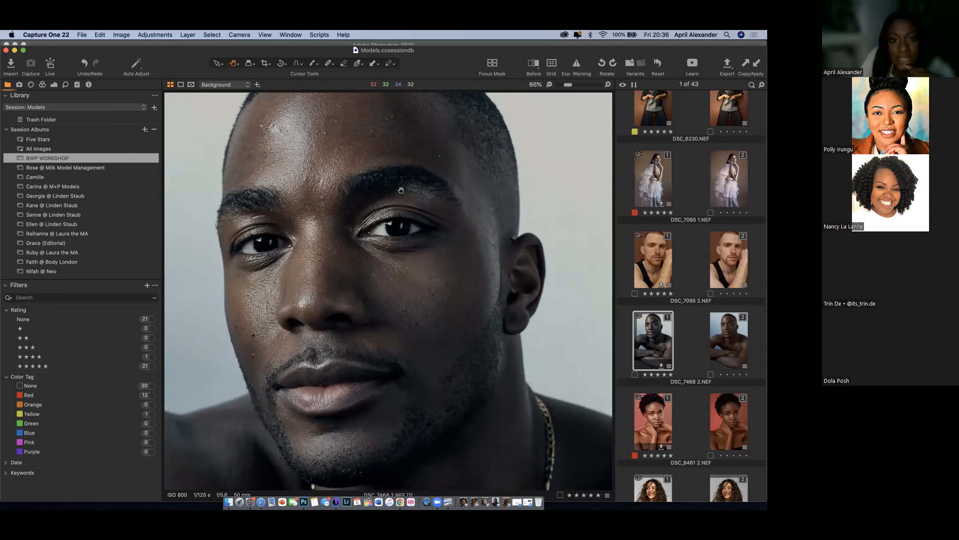
pyautogui.scroll(-3, 401, 189)
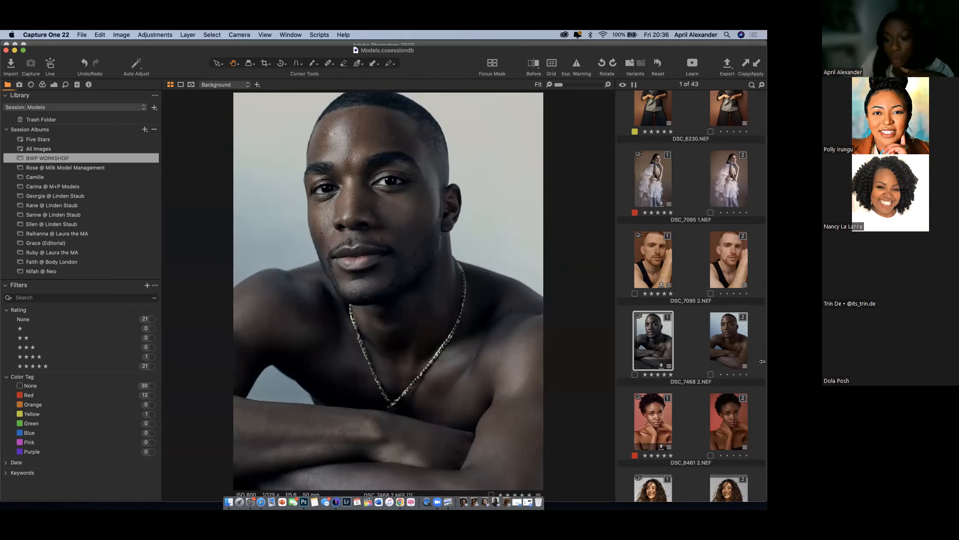
# Switch to the cropped JPG of this portrait in Preview and move its window beside the Capture One image.
pyautogui.click(497, 504)
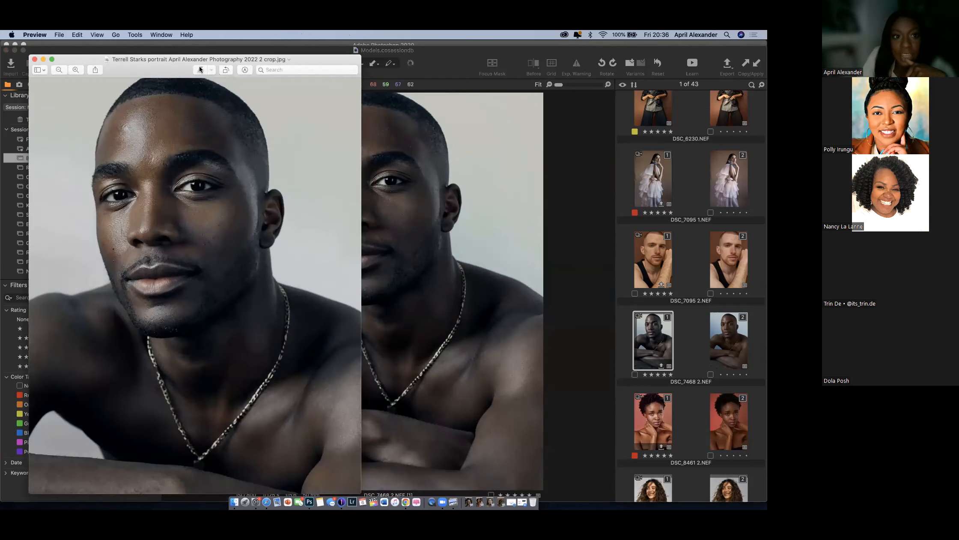
pyautogui.moveTo(201, 58); pyautogui.dragTo(137, 68)
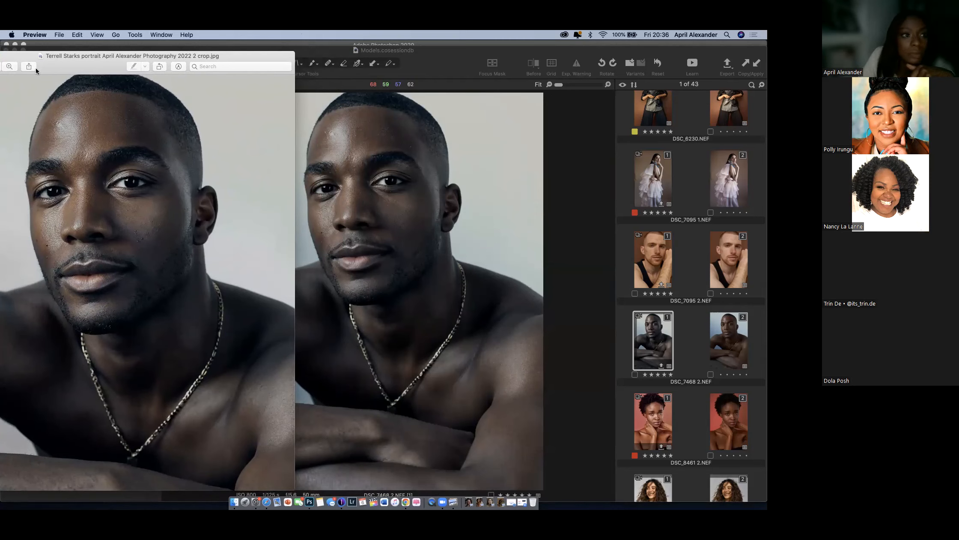
# Examine the retouched skin texture on the forehead, eyes, nose, cheeks and mouth of the cropped portrait.
pyautogui.click(8, 69)
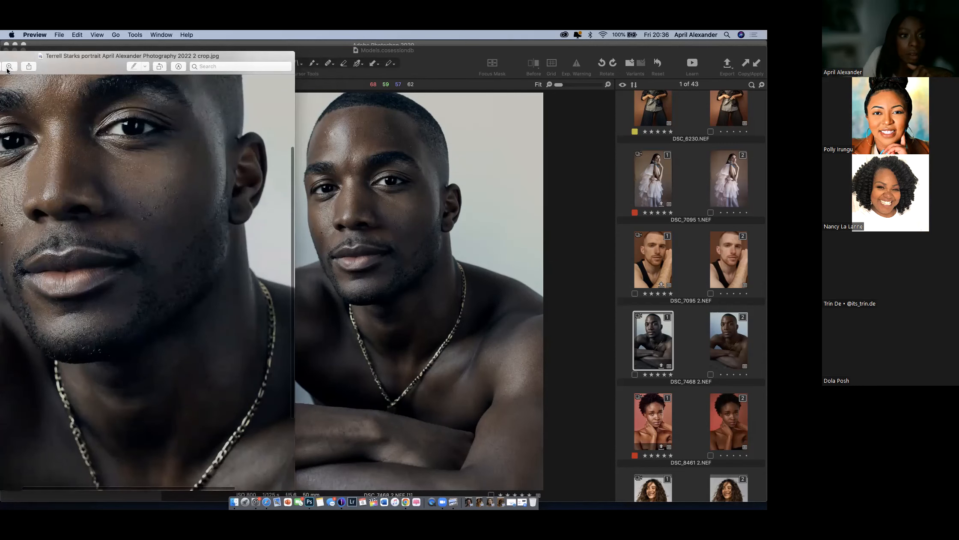
pyautogui.click(12, 68)
pyautogui.scroll(3, 141, 198)
pyautogui.hscroll(-3, 142, 199)
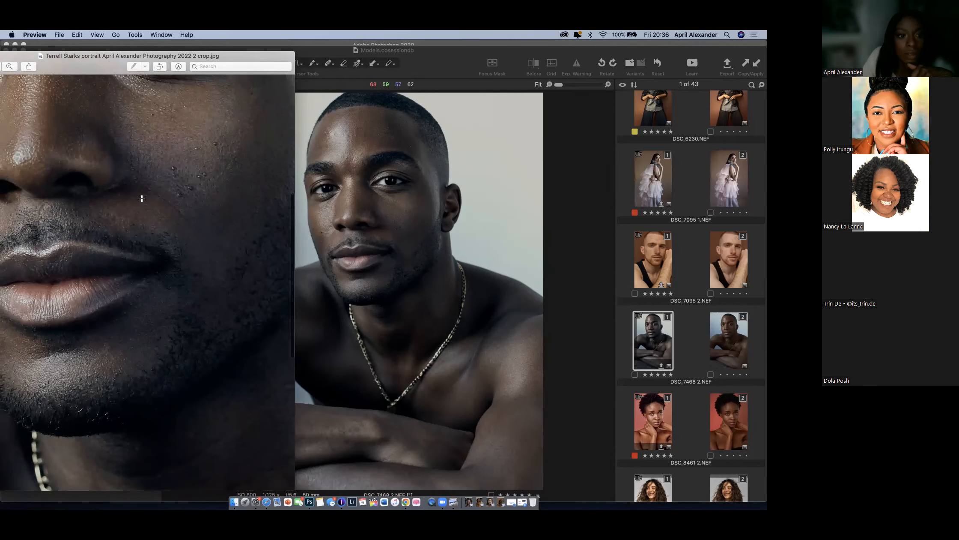
pyautogui.scroll(10, 142, 198)
pyautogui.hscroll(-2, 141, 198)
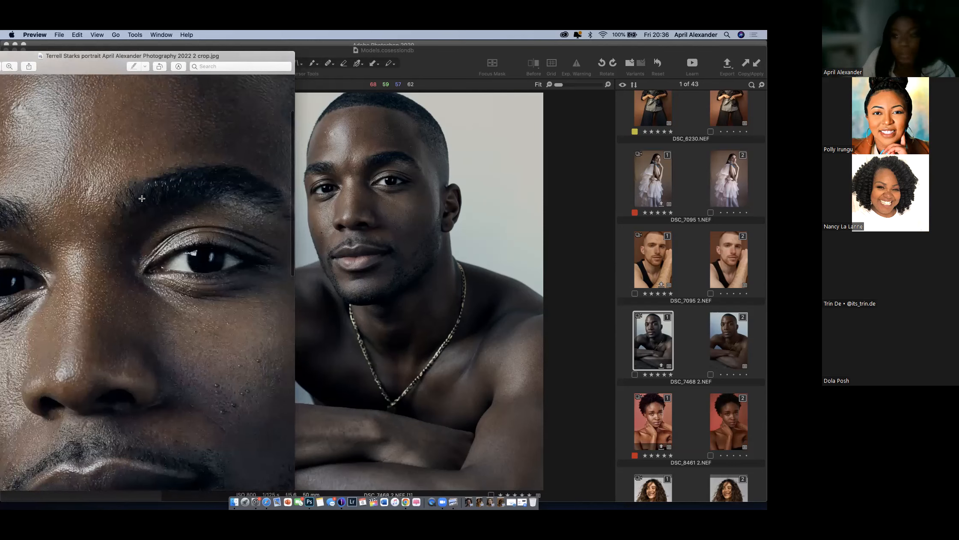
pyautogui.scroll(4, 142, 198)
pyautogui.hscroll(-3, 142, 198)
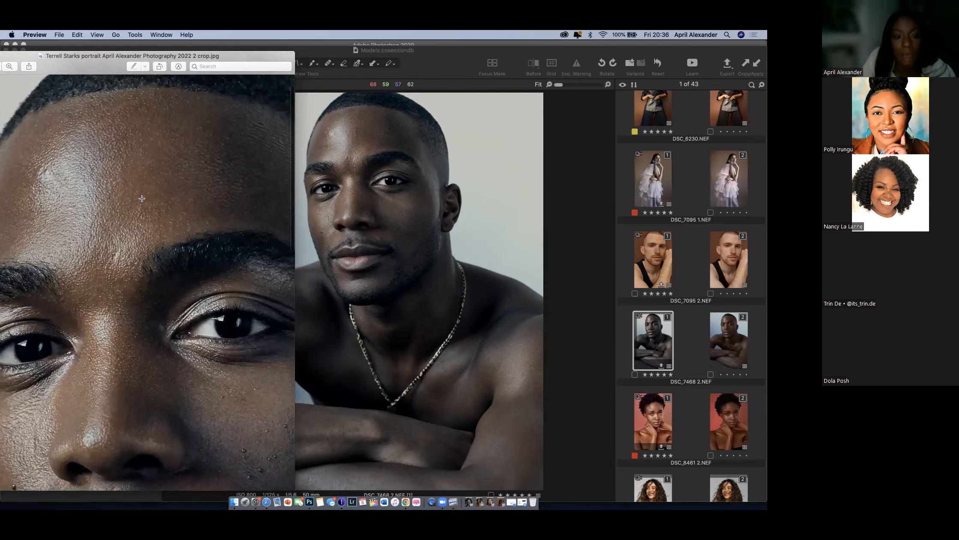
pyautogui.scroll(-8, 142, 199)
pyautogui.hscroll(2, 142, 198)
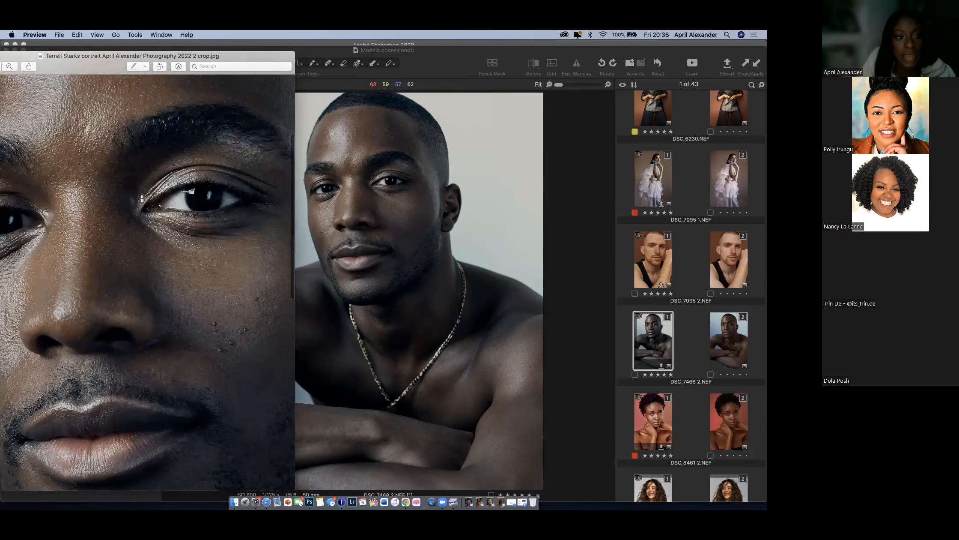
pyautogui.scroll(-6, 141, 198)
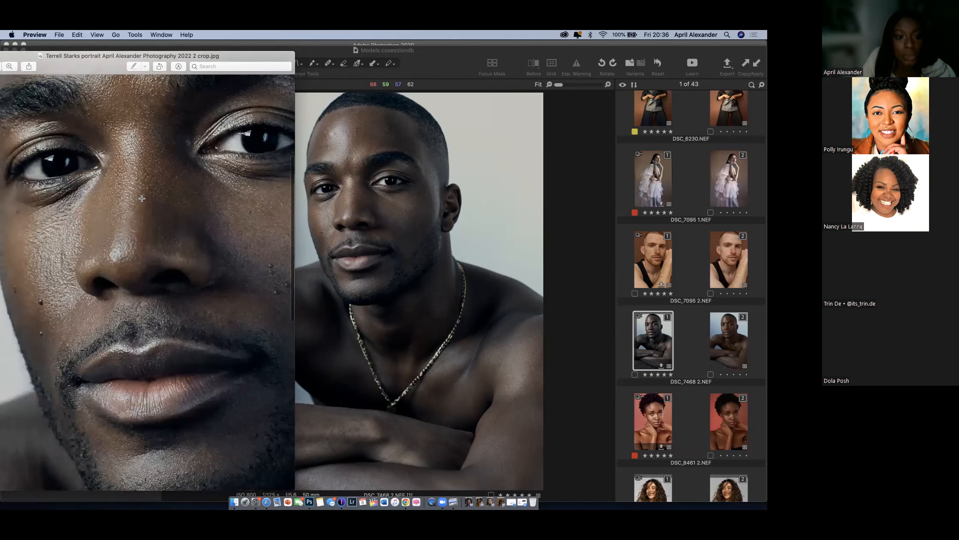
pyautogui.scroll(3, 141, 198)
pyautogui.hscroll(3, 142, 198)
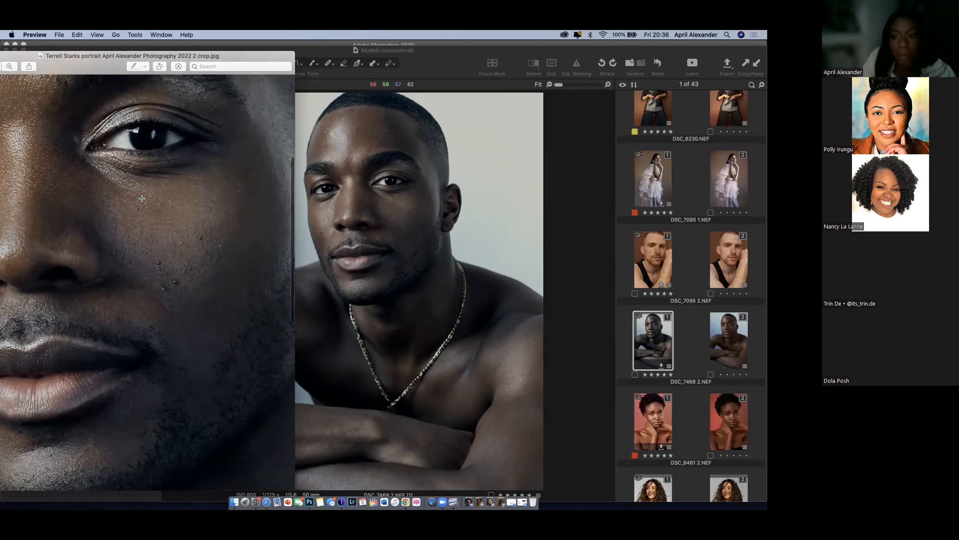
pyautogui.scroll(4, 142, 198)
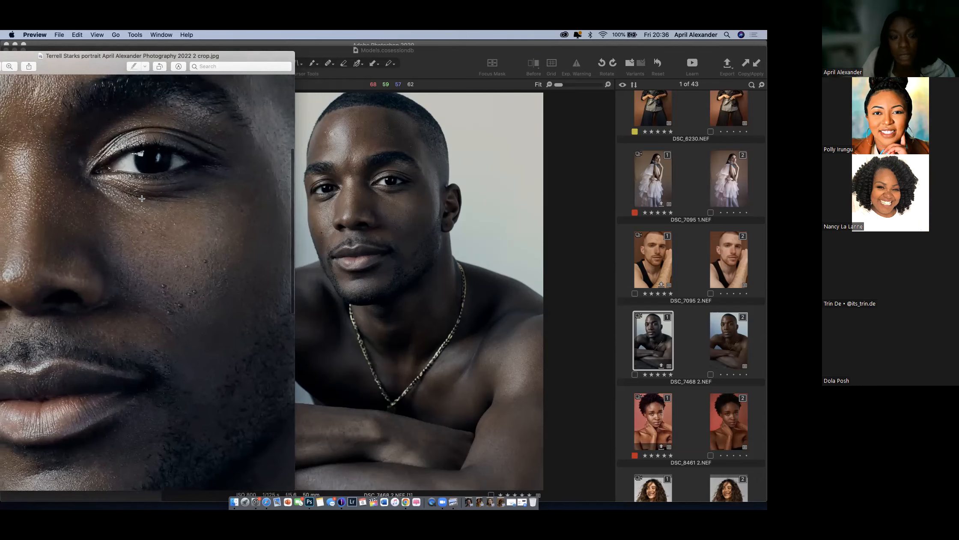
# Examine the brows, eyes, cheek texture, lips and beard in the cropped portrait up close and view the whole image.
pyautogui.scroll(3, 142, 199)
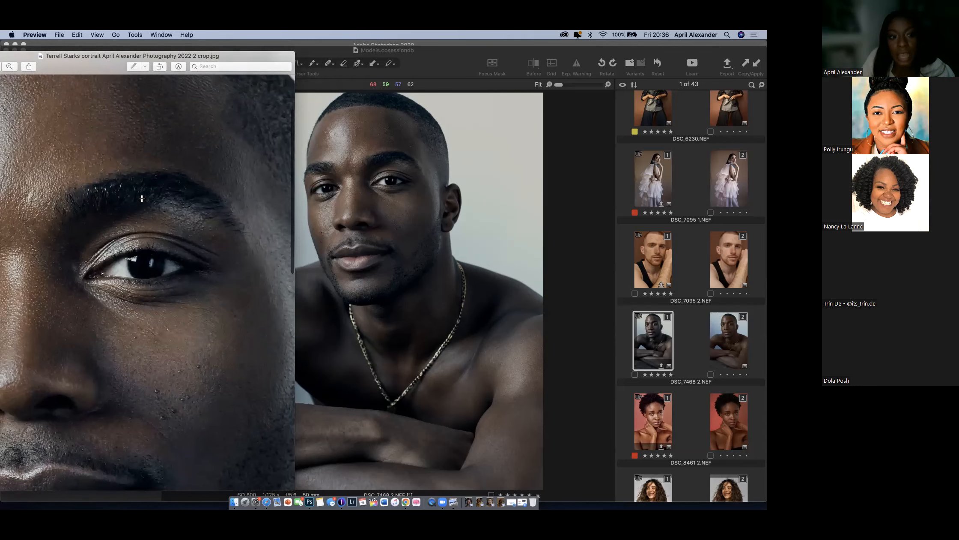
pyautogui.hscroll(-3, 141, 199)
pyautogui.scroll(2, 142, 198)
pyautogui.hscroll(-4, 142, 199)
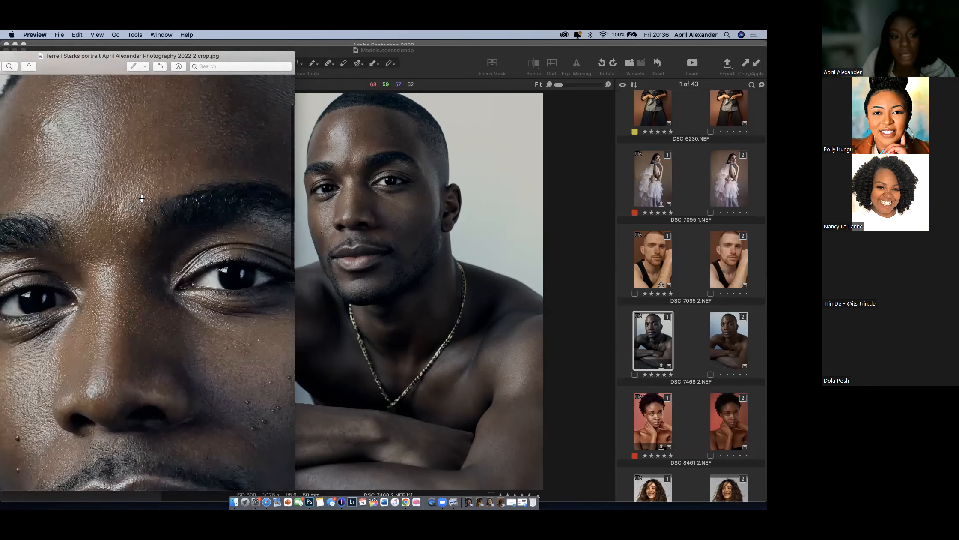
pyautogui.scroll(-10, 142, 198)
pyautogui.hscroll(3, 142, 198)
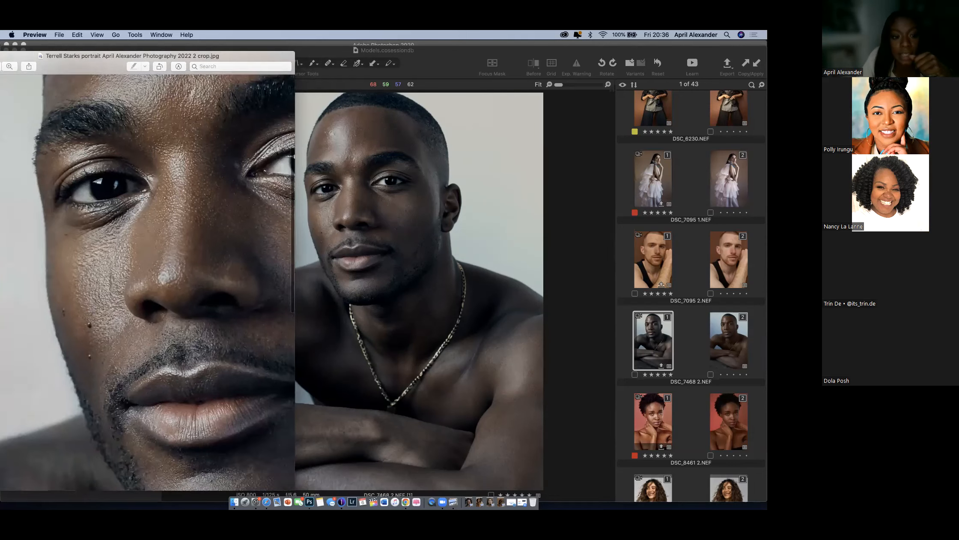
pyautogui.hscroll(5, 142, 198)
pyautogui.scroll(1, 142, 199)
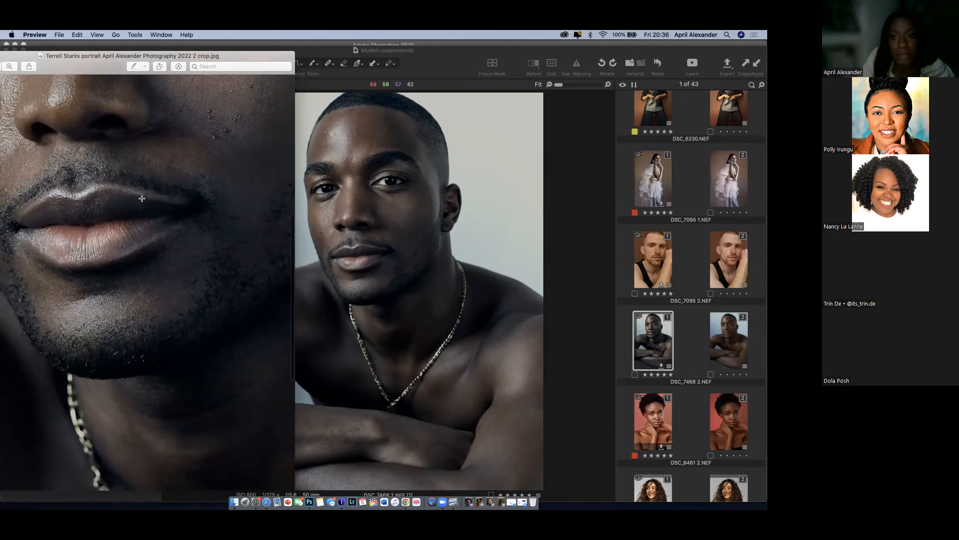
pyautogui.scroll(4, 142, 198)
pyautogui.hscroll(-2, 141, 199)
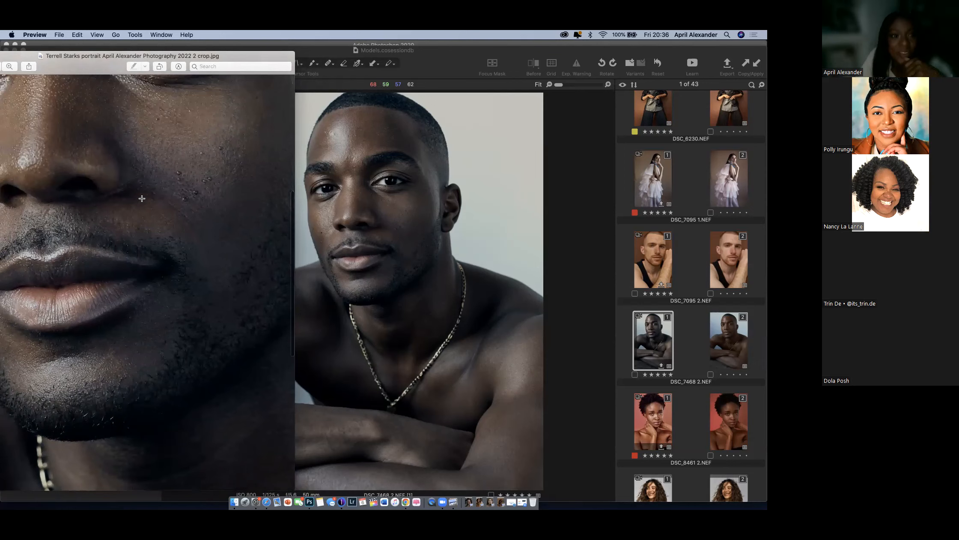
pyautogui.scroll(-5, 137, 198)
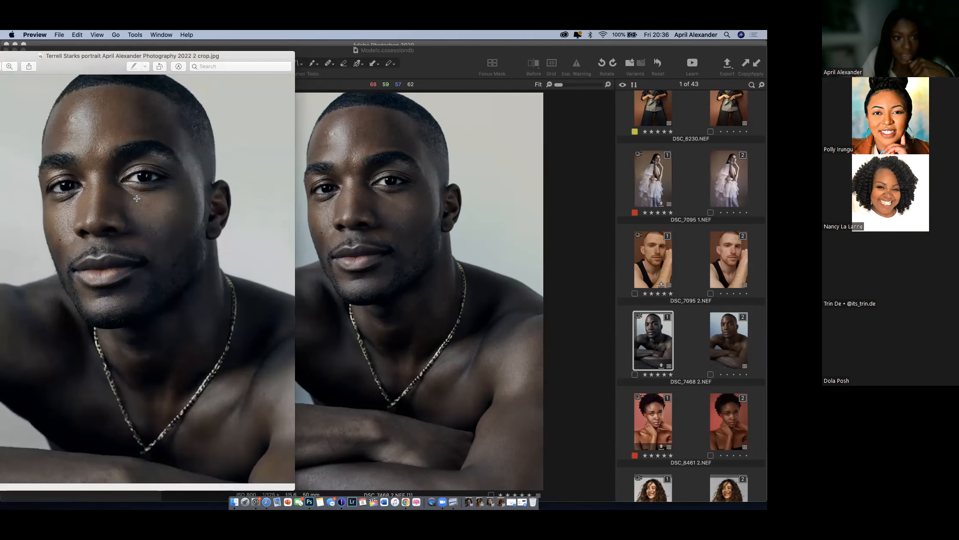
# Close the cropped portrait in Preview and compare variants 2 and 1 of DSC_7095 2.NEF in Capture One.
pyautogui.click(51, 56)
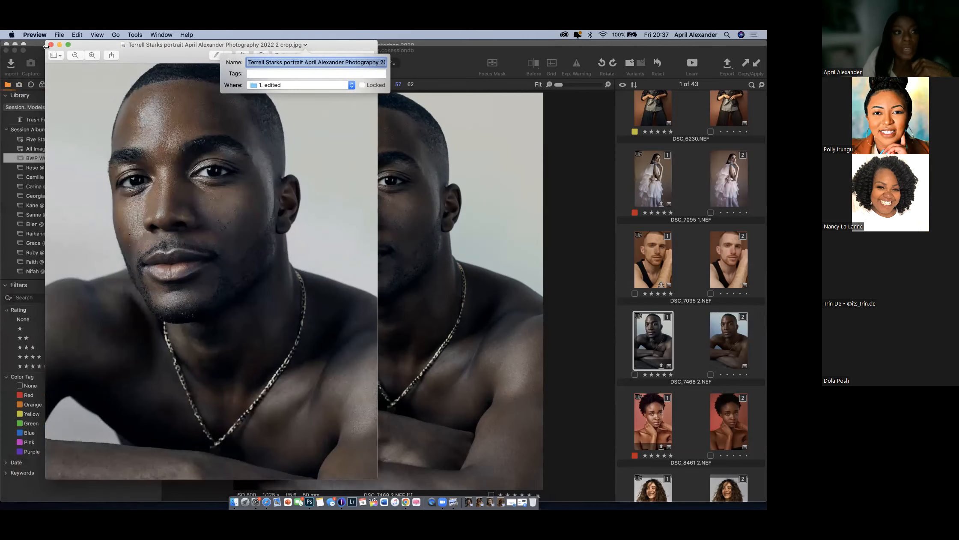
pyautogui.click(50, 45)
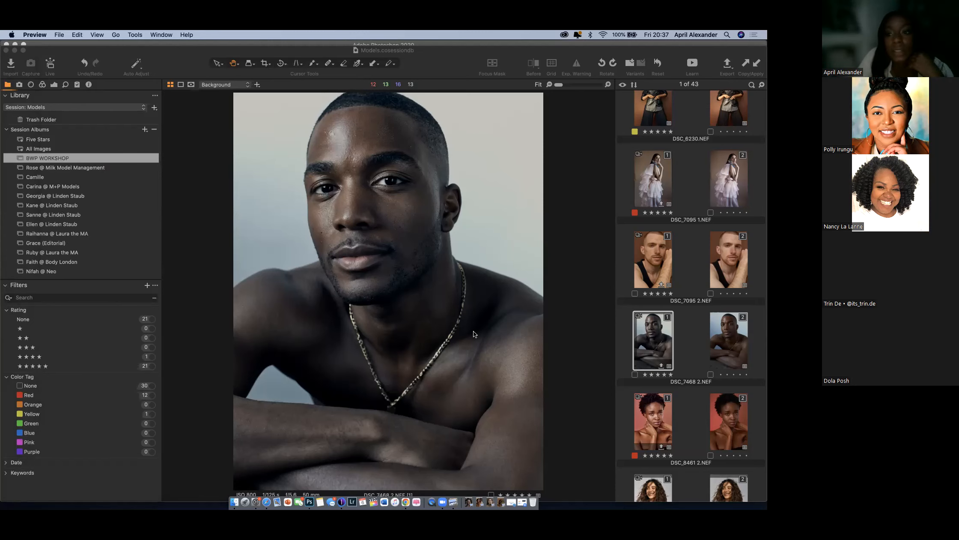
pyautogui.click(709, 250)
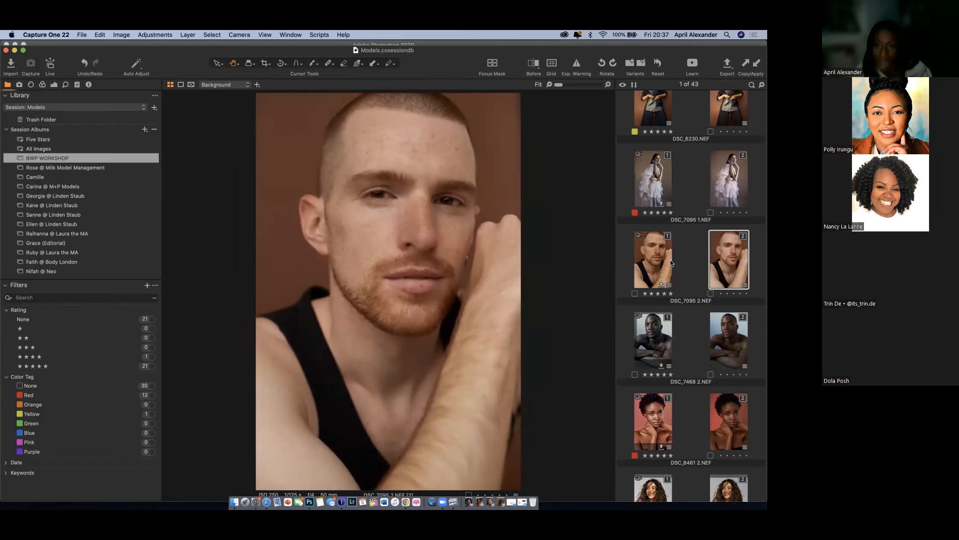
pyautogui.click(655, 233)
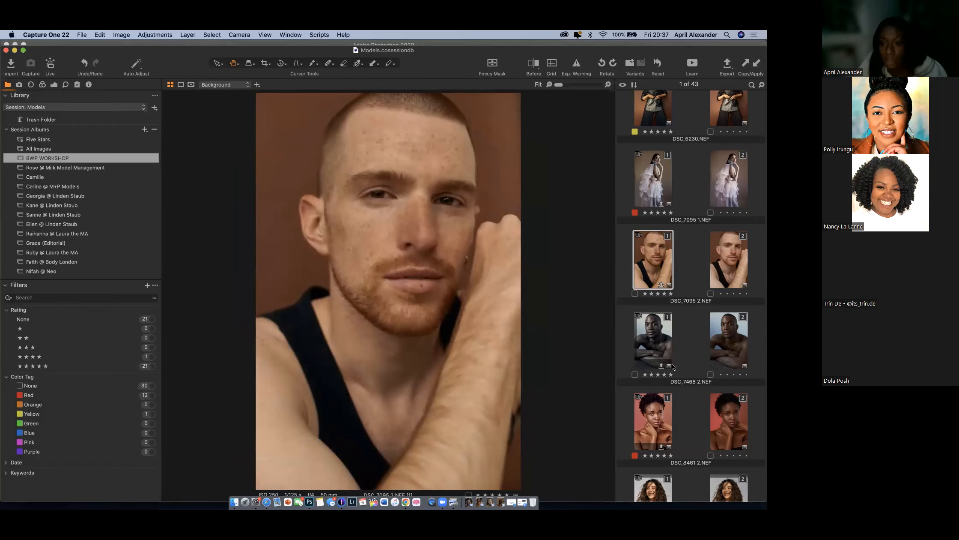
pyautogui.scroll(-15, 688, 478)
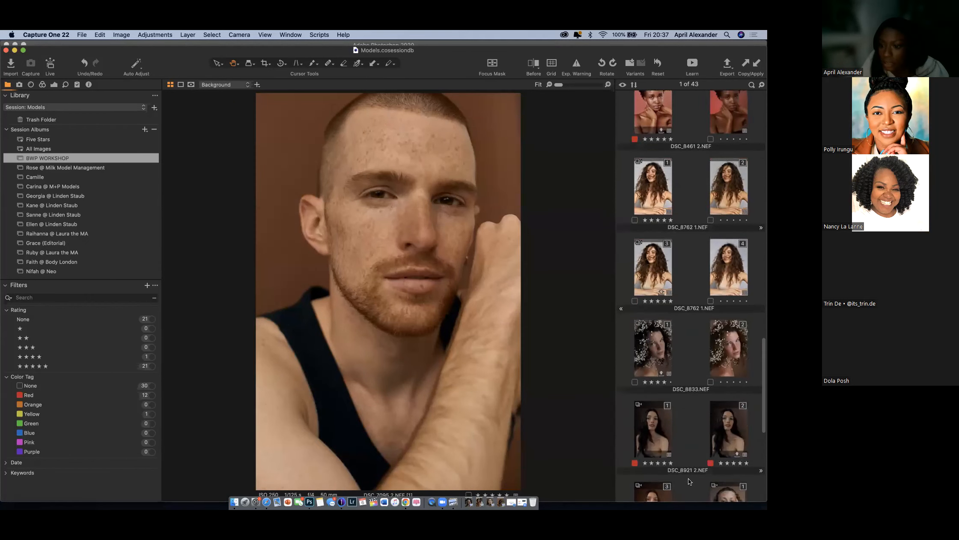
pyautogui.scroll(10, 688, 478)
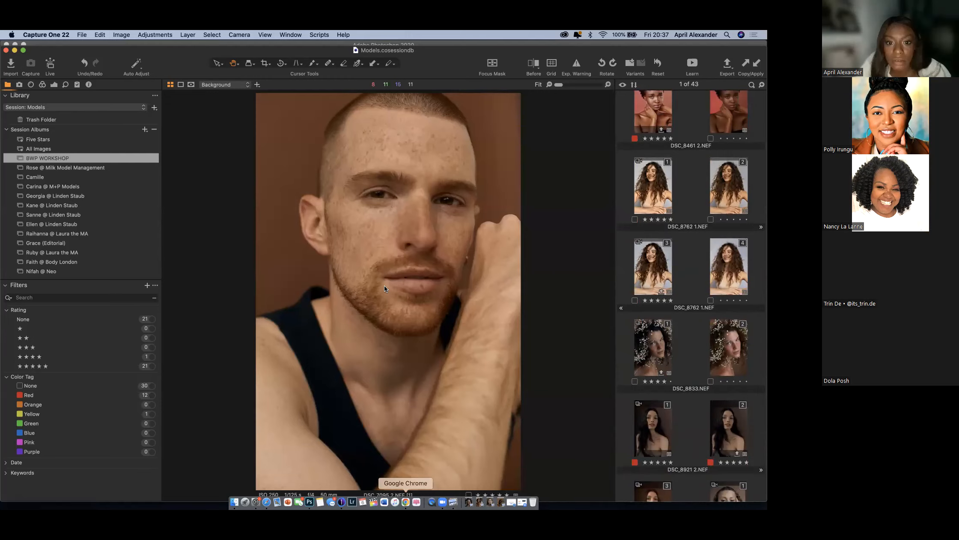
# Switch to the photographer's Instagram profile in Chrome and open the post with the finished portrait of the freckled man.
pyautogui.click(404, 502)
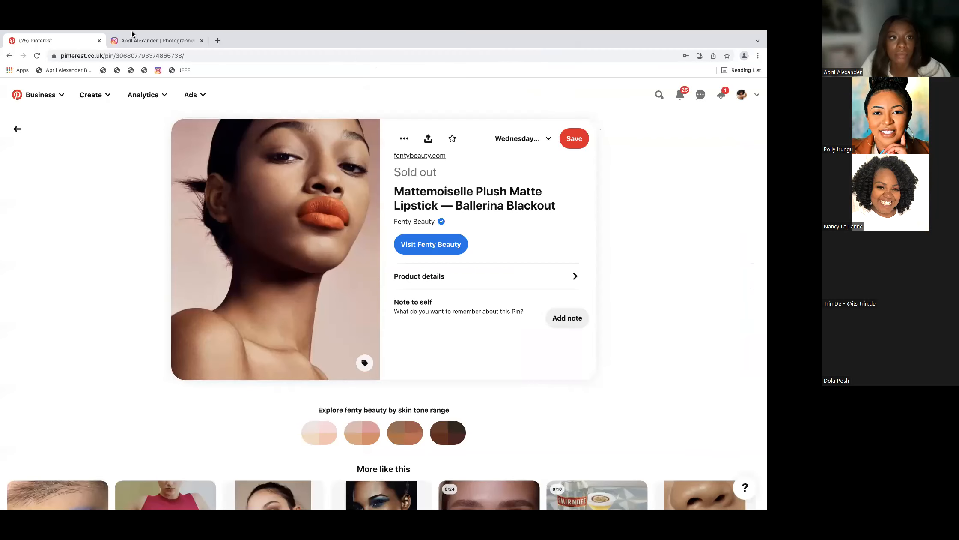
pyautogui.click(158, 40)
pyautogui.scroll(-2, 377, 324)
pyautogui.scroll(-20, 377, 324)
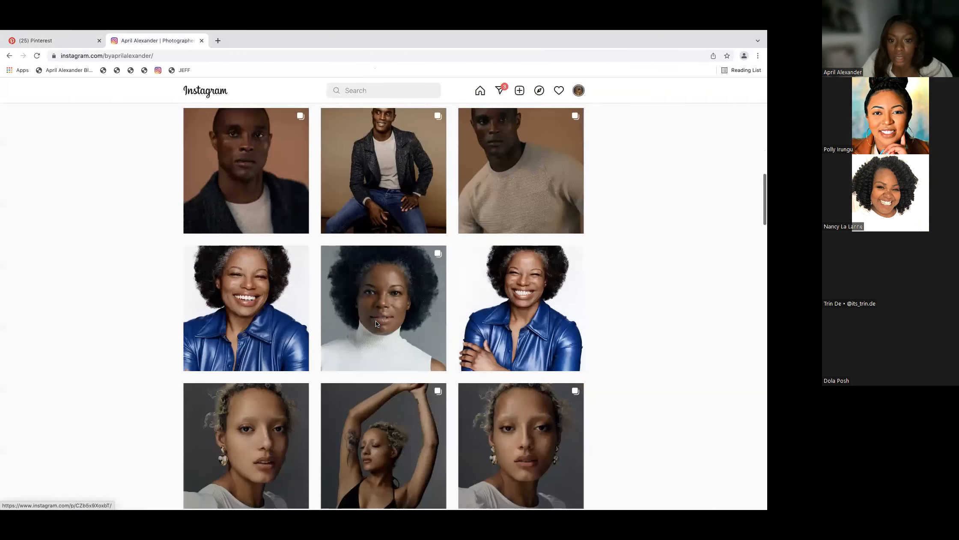
pyautogui.scroll(-20, 377, 325)
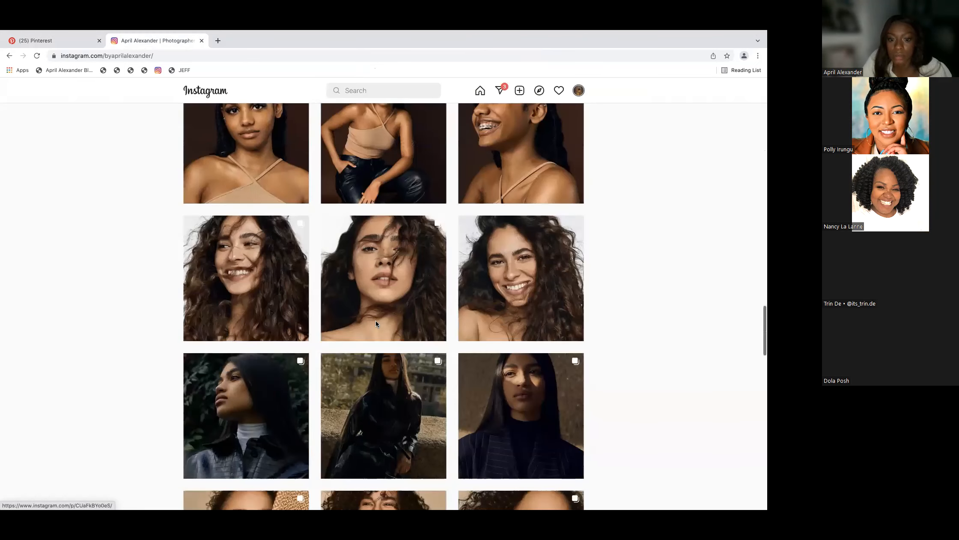
pyautogui.scroll(-6, 377, 325)
pyautogui.scroll(2, 471, 308)
pyautogui.click(510, 295)
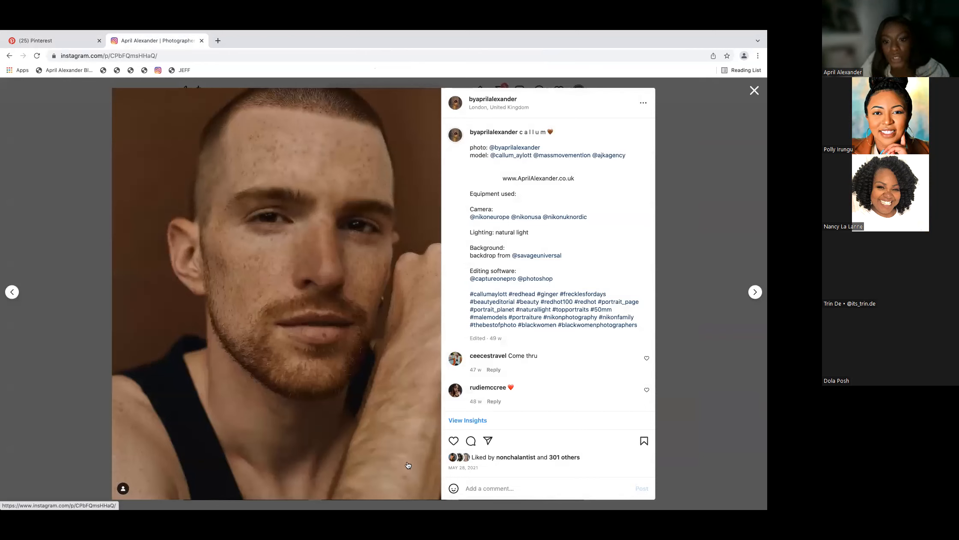
# Return to Capture One and compare both variants of DSC_7095 2.NEF with the finished portrait in the Instagram post.
pyautogui.moveTo(401, 507)
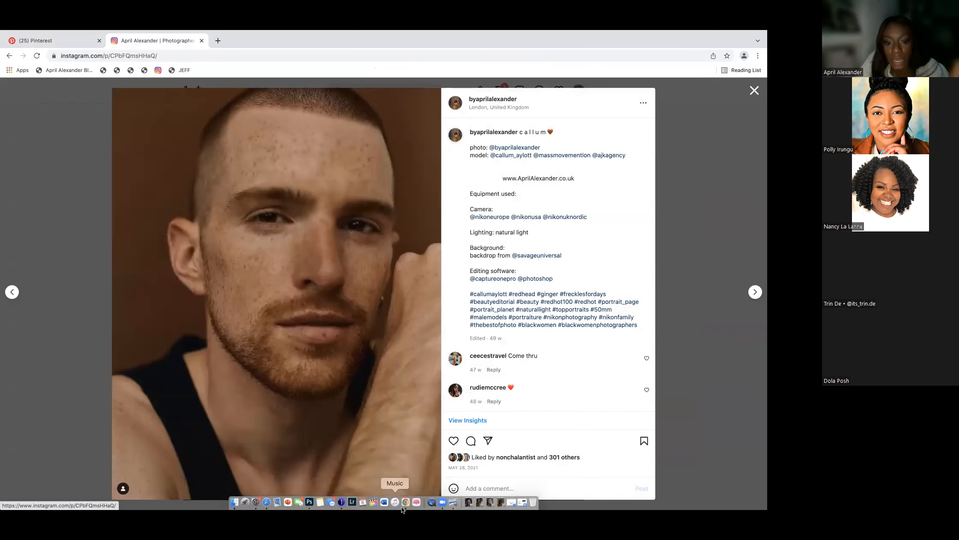
pyautogui.click(341, 502)
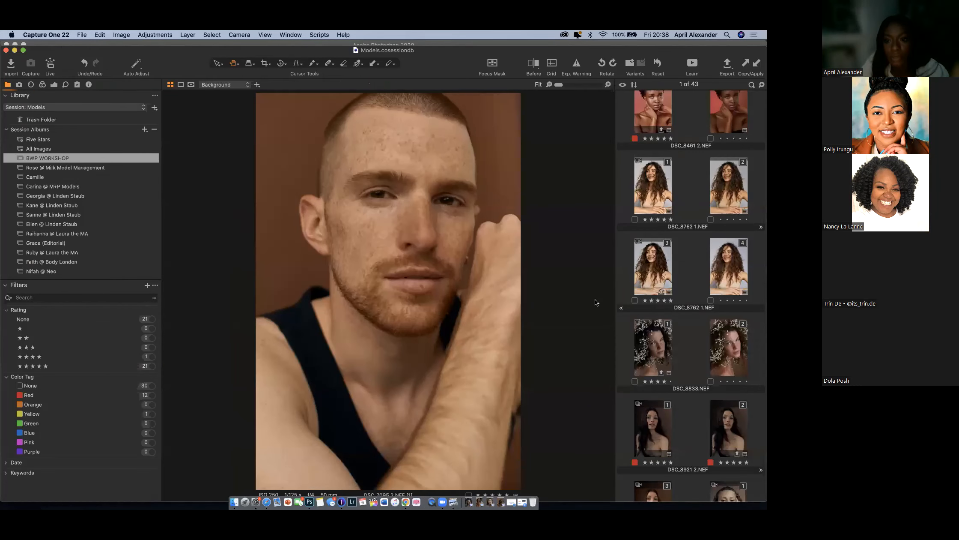
pyautogui.scroll(8, 646, 230)
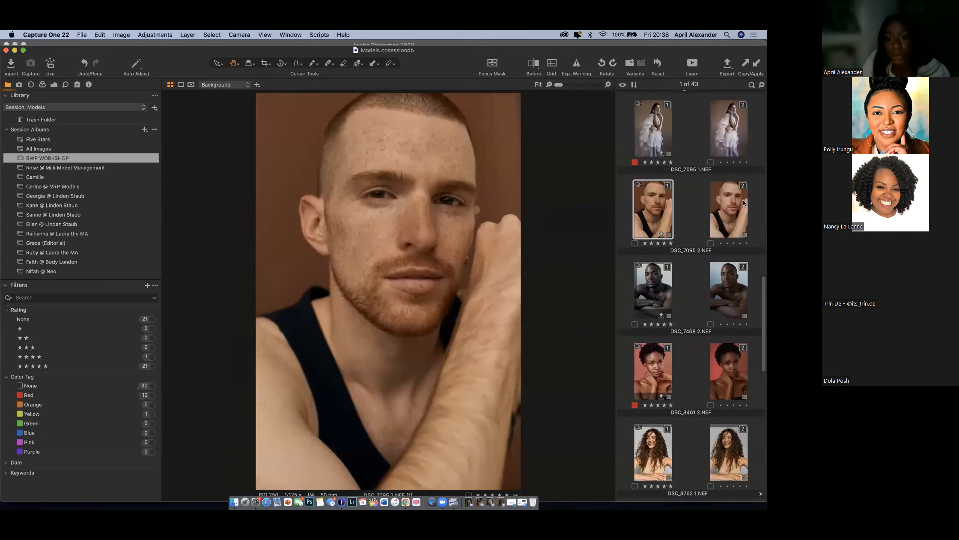
pyautogui.click(730, 204)
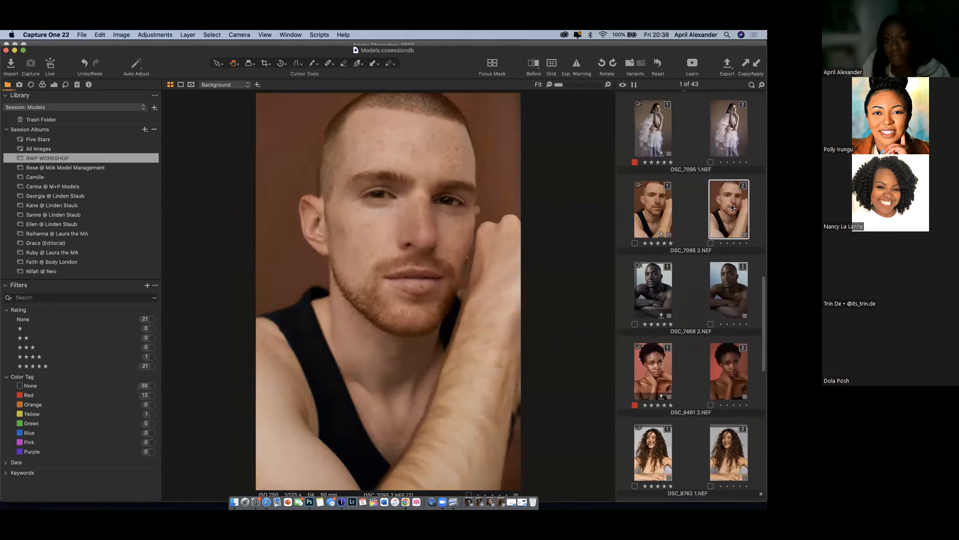
pyautogui.click(653, 209)
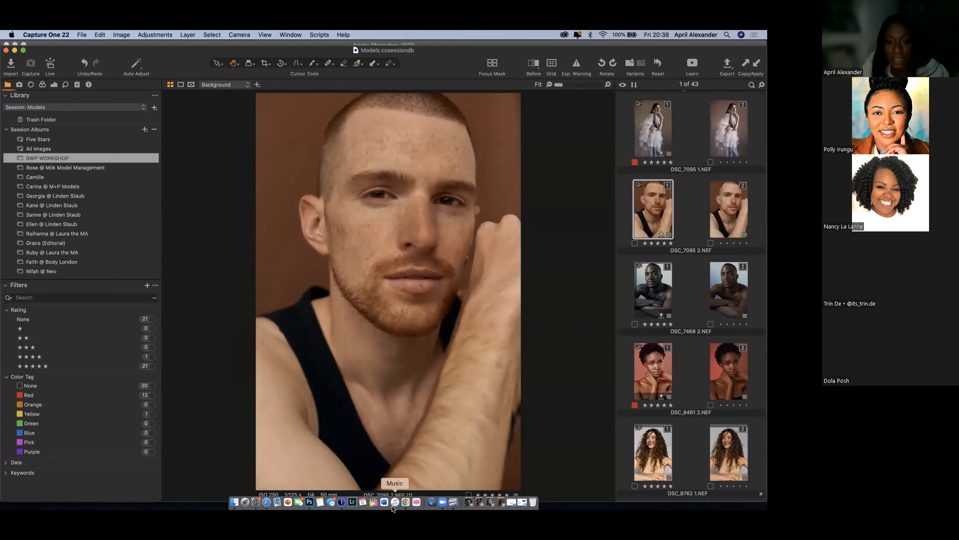
pyautogui.click(406, 500)
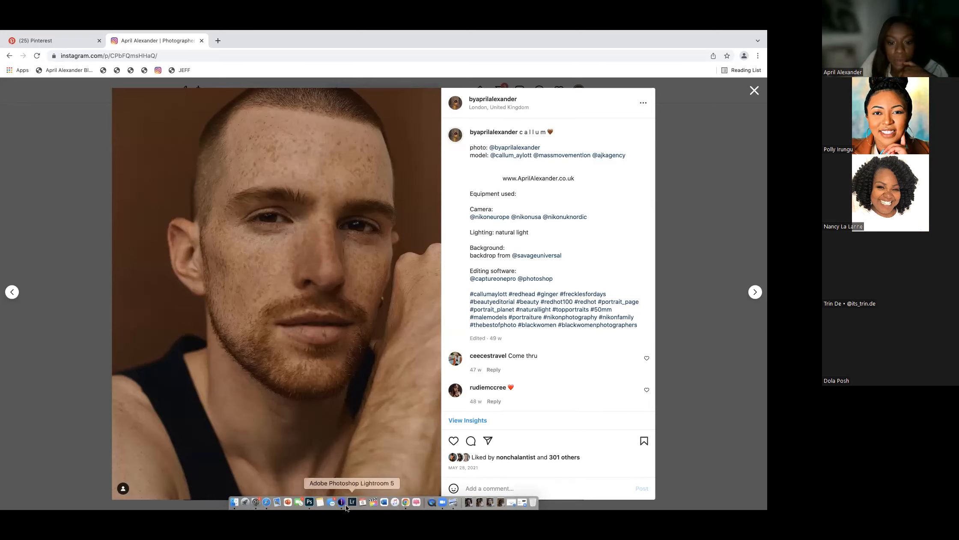
pyautogui.click(341, 502)
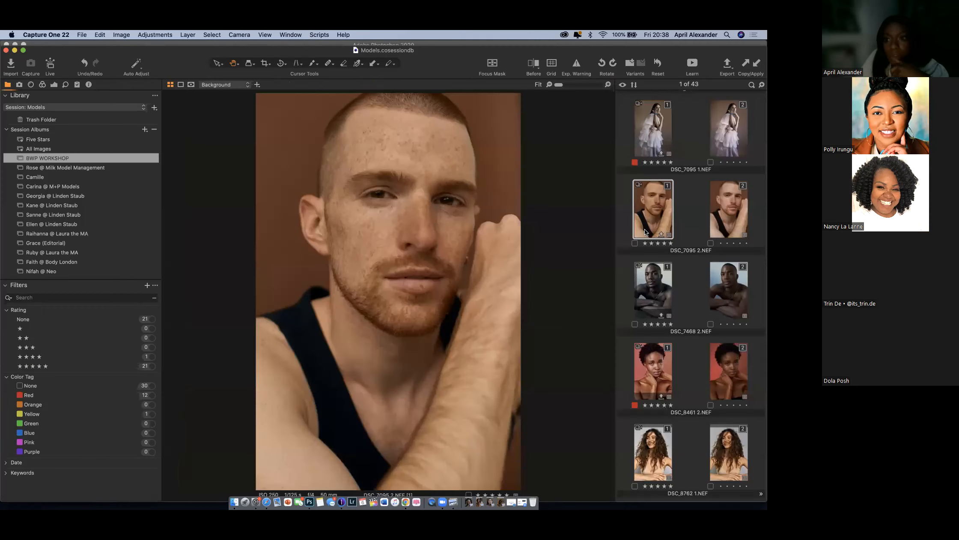
# Browse the BWP WORKSHOP album's thumbnails and display variant 3 of DSC_5999.NEF.
pyautogui.scroll(5, 644, 228)
pyautogui.scroll(2, 645, 230)
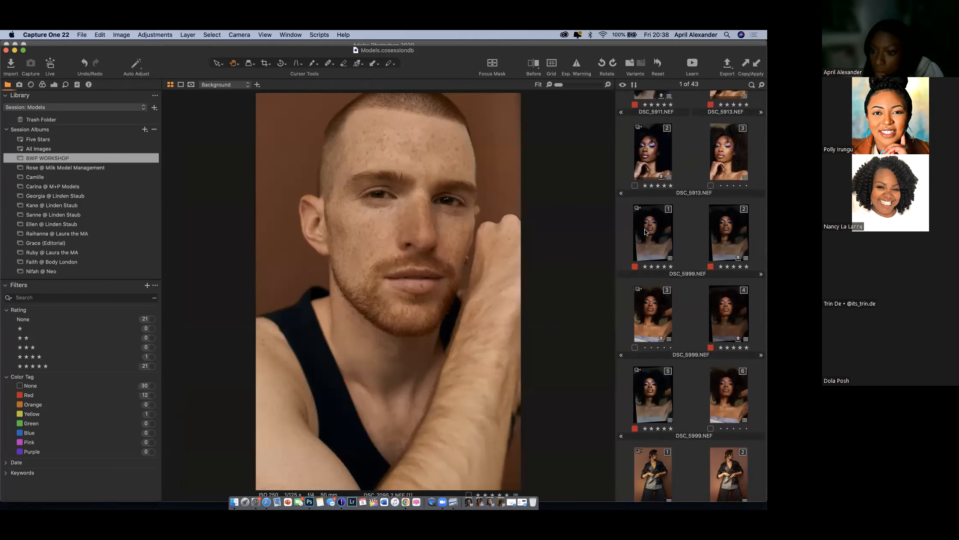
pyautogui.scroll(-10, 644, 229)
pyautogui.scroll(-10, 646, 231)
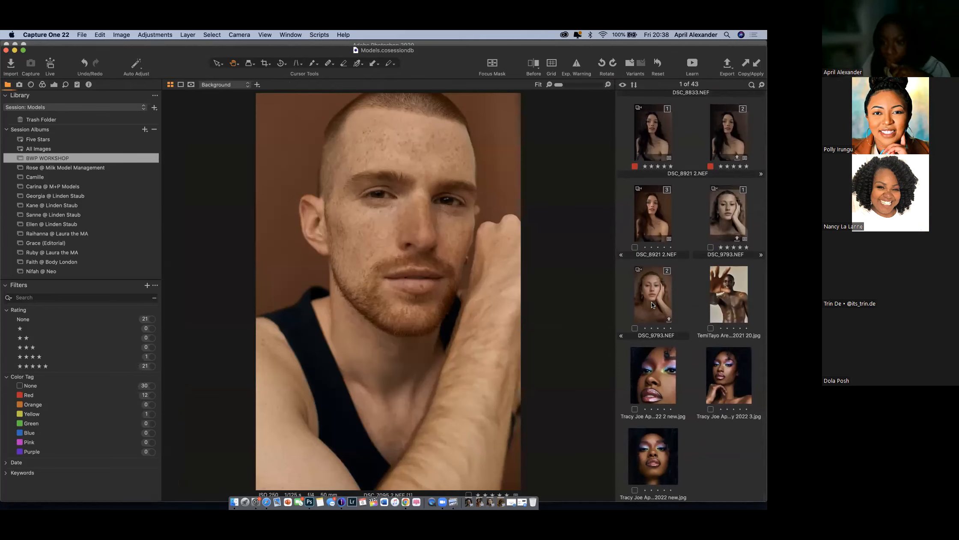
pyautogui.scroll(5, 680, 304)
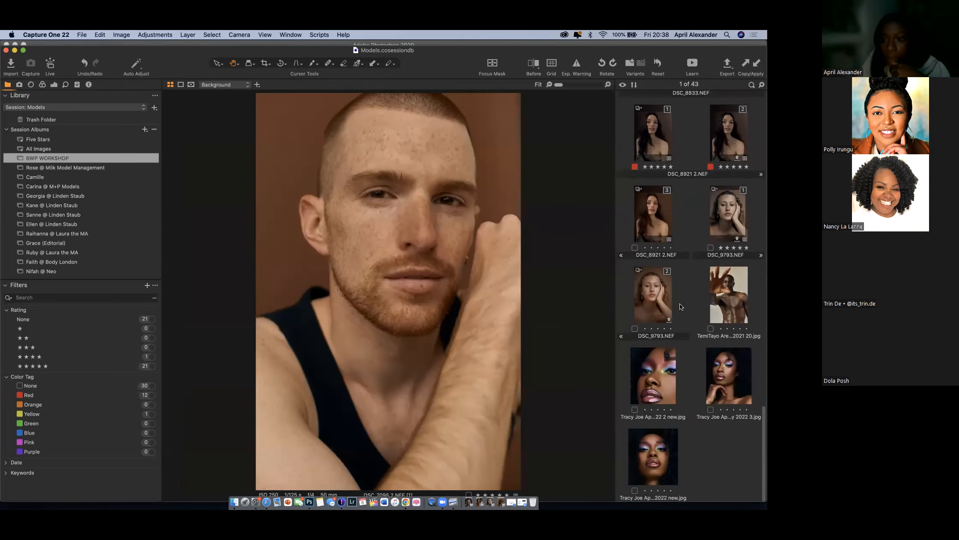
pyautogui.scroll(15, 680, 304)
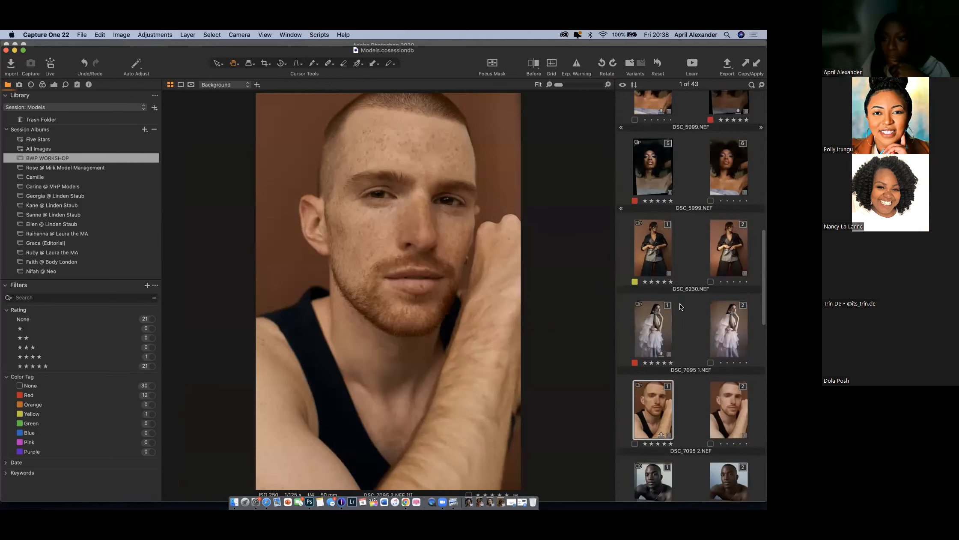
pyautogui.scroll(5, 679, 304)
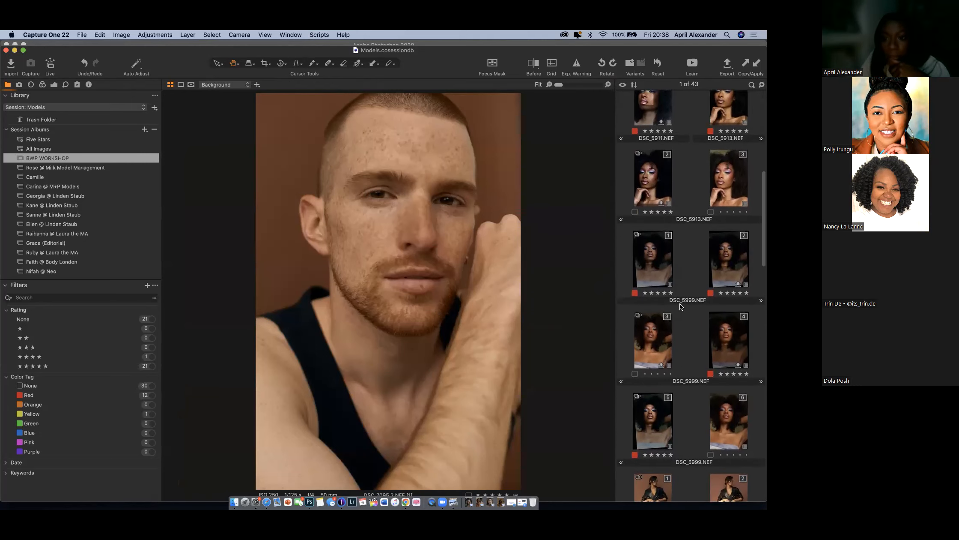
pyautogui.click(646, 343)
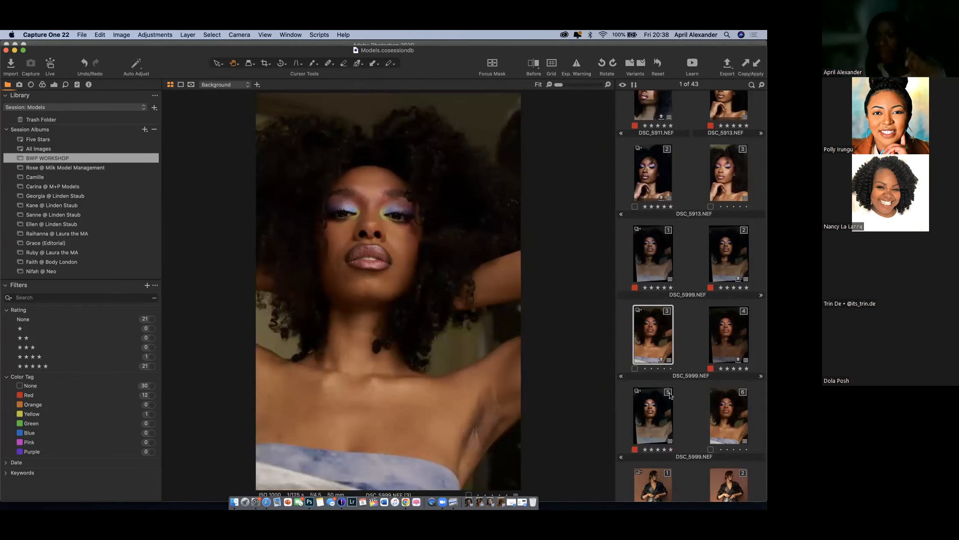
# Compare variants 4 and 5 of DSC_5999.NEF and display the finished JPG of this close-up from the end of the album.
pyautogui.click(723, 334)
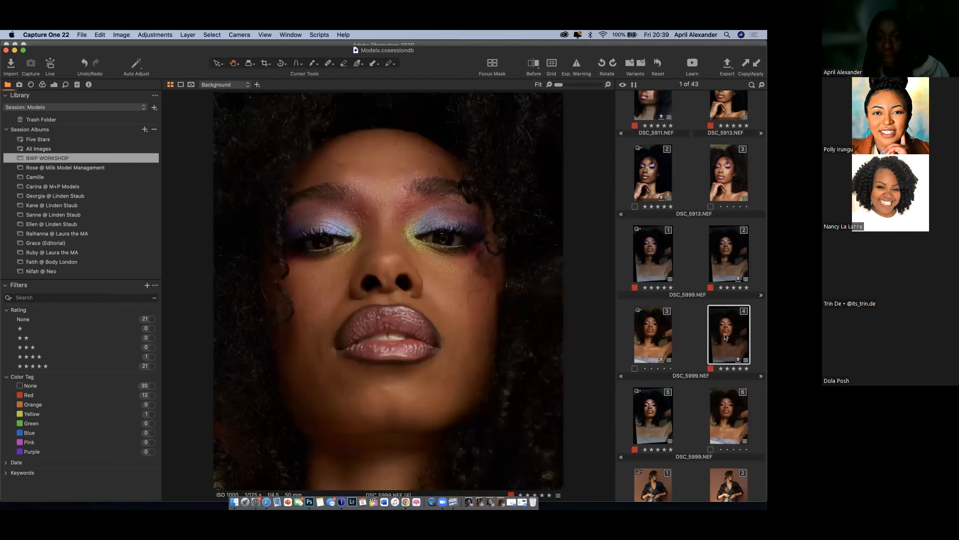
pyautogui.click(660, 414)
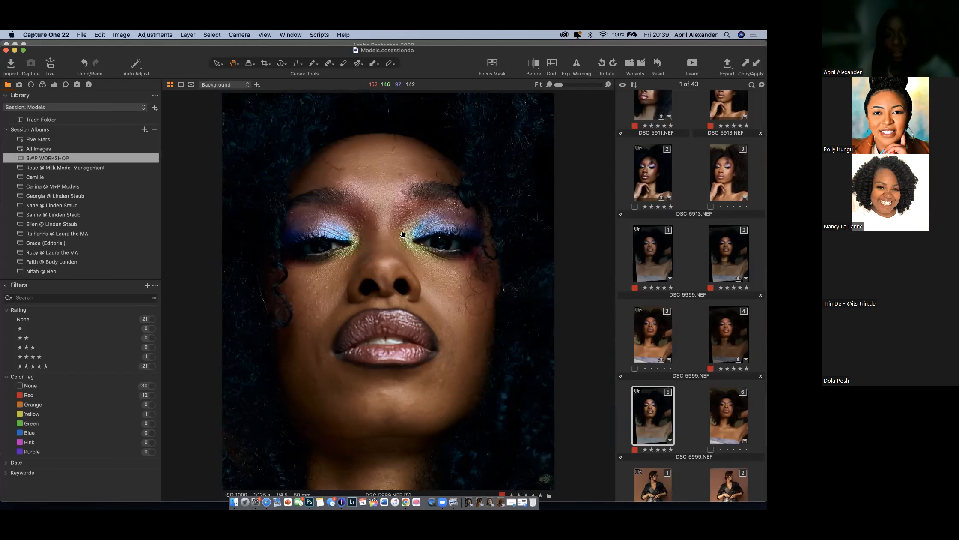
pyautogui.click(740, 331)
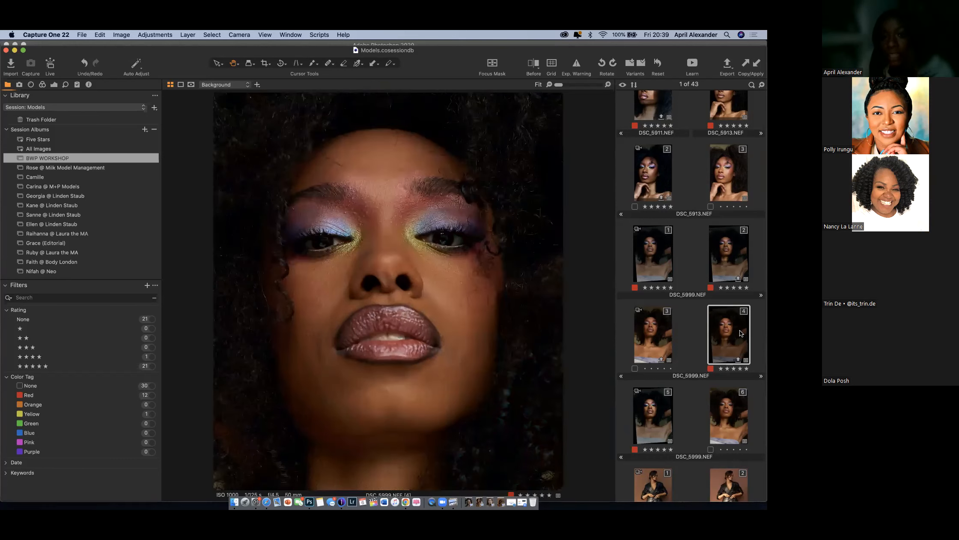
pyautogui.click(650, 419)
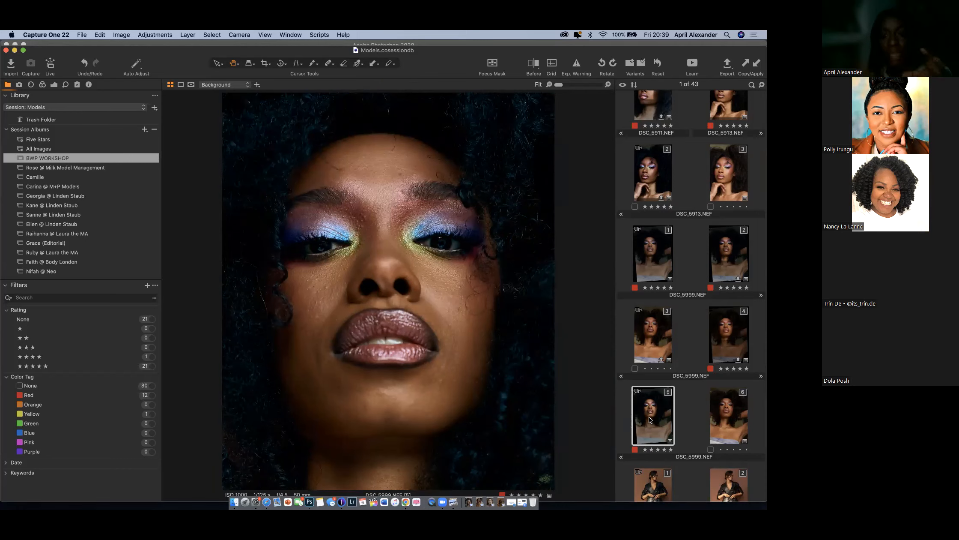
pyautogui.scroll(-15, 690, 389)
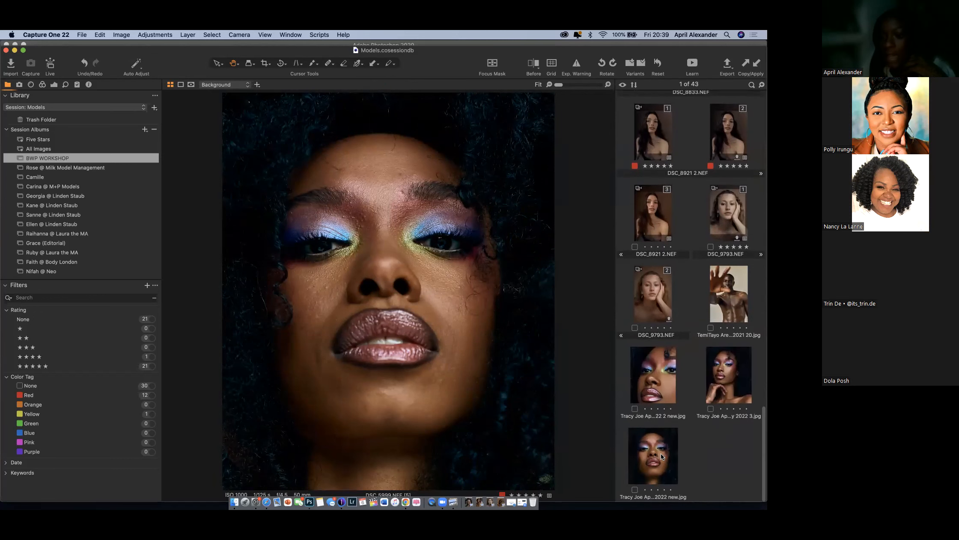
pyautogui.click(662, 454)
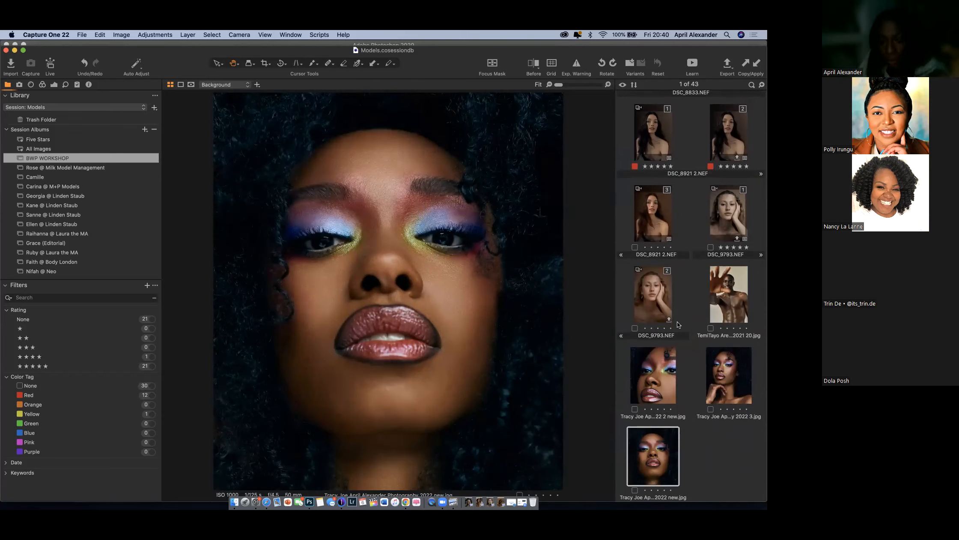
# Display variant 5 of DSC_5999.NEF from the BWP WORKSHOP album again.
pyautogui.scroll(10, 678, 324)
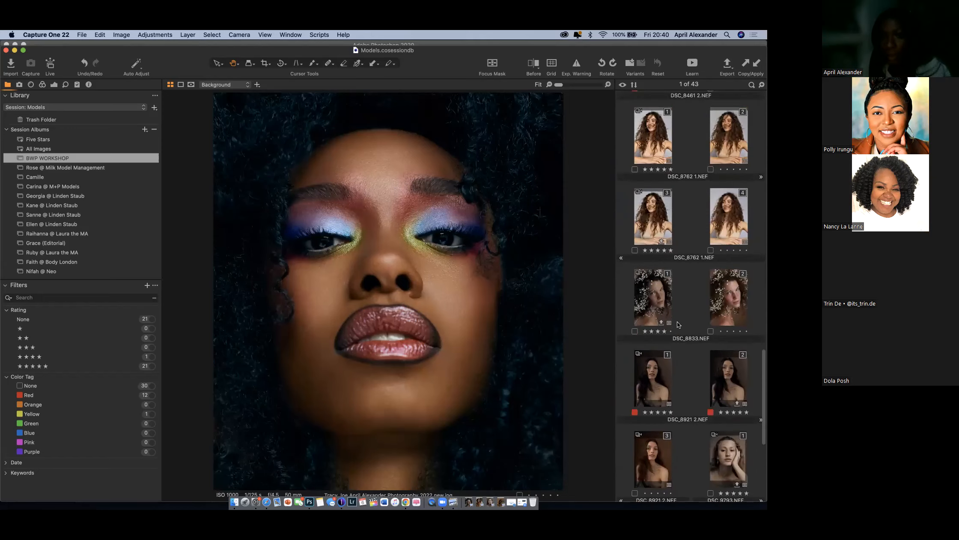
pyautogui.scroll(15, 677, 322)
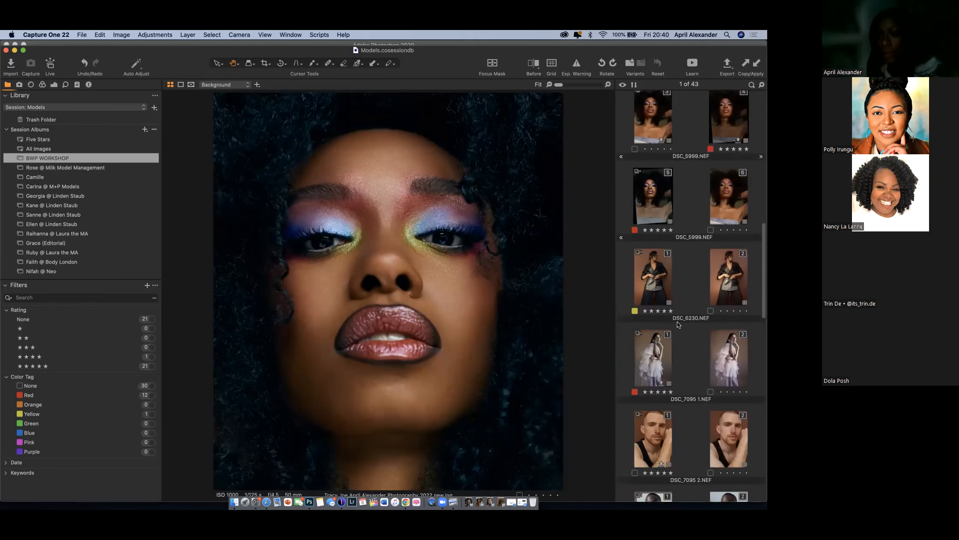
pyautogui.scroll(2, 678, 324)
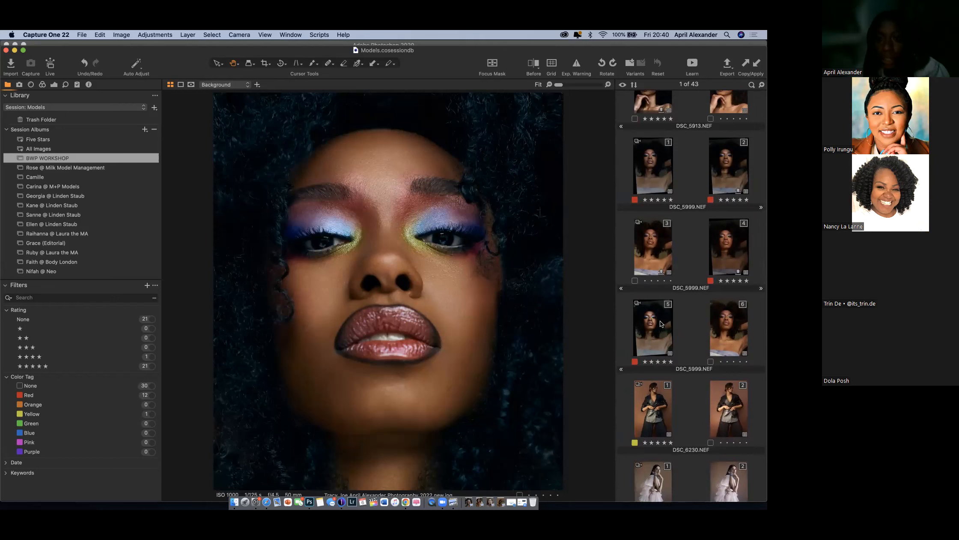
pyautogui.click(660, 320)
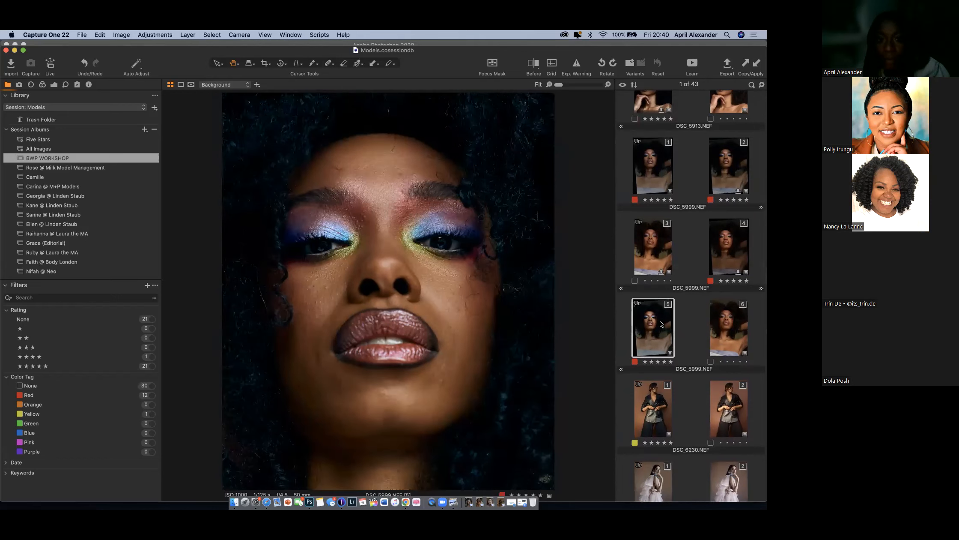
# View the three finished JPGs of the woman with colorful eye makeup at the end of the album.
pyautogui.scroll(-15, 674, 460)
pyautogui.scroll(-10, 674, 460)
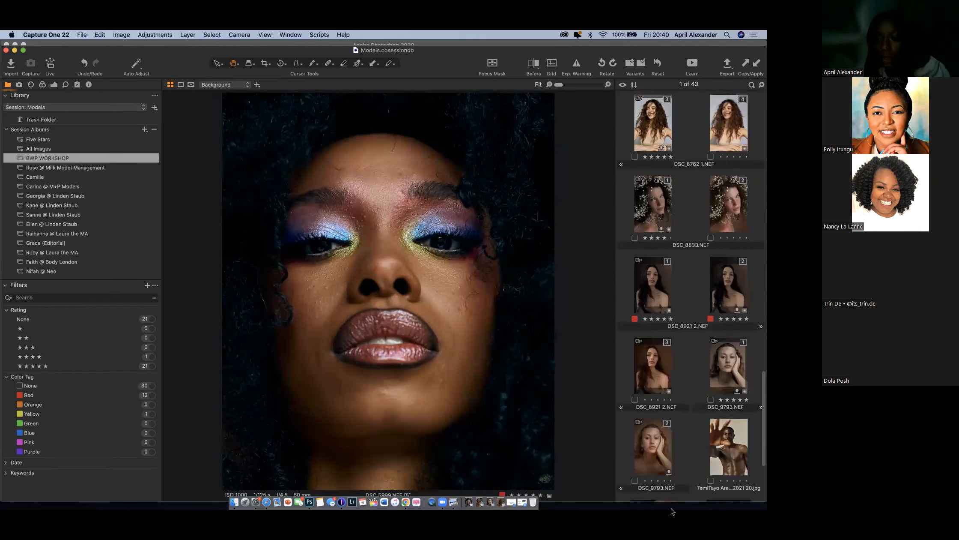
pyautogui.click(659, 442)
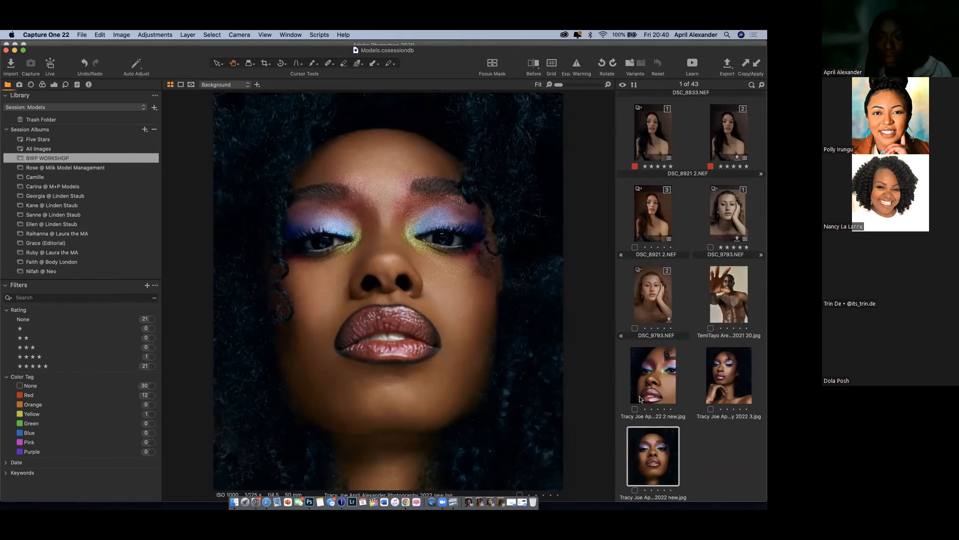
pyautogui.click(645, 385)
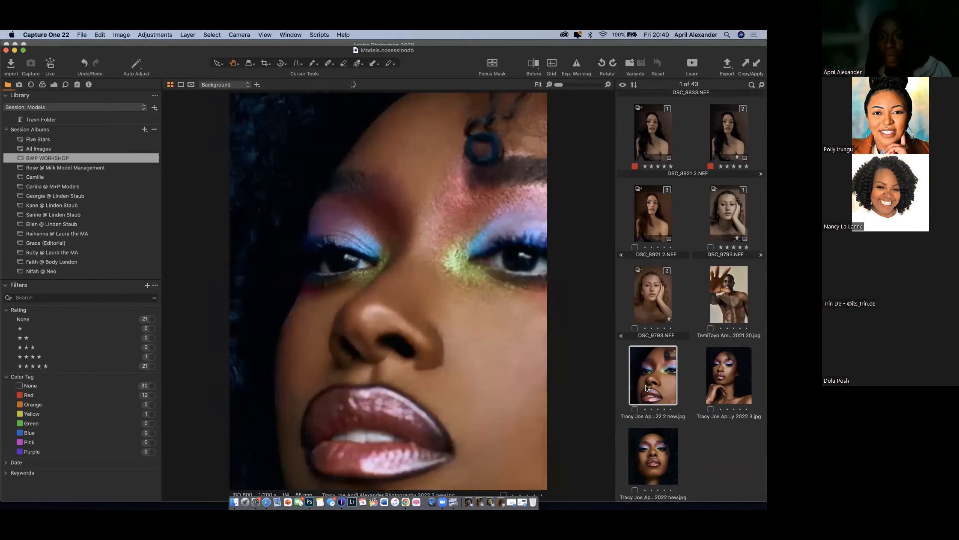
pyautogui.click(726, 373)
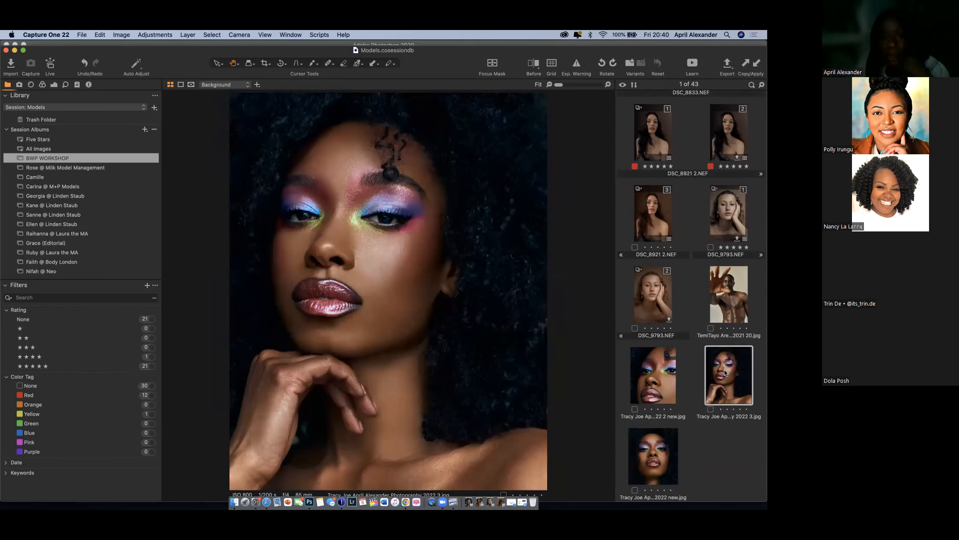
# Compare variants 1 and 2 of DSC_3321 1.NEF, the portrait of the man with his hand raised.
pyautogui.scroll(10, 726, 373)
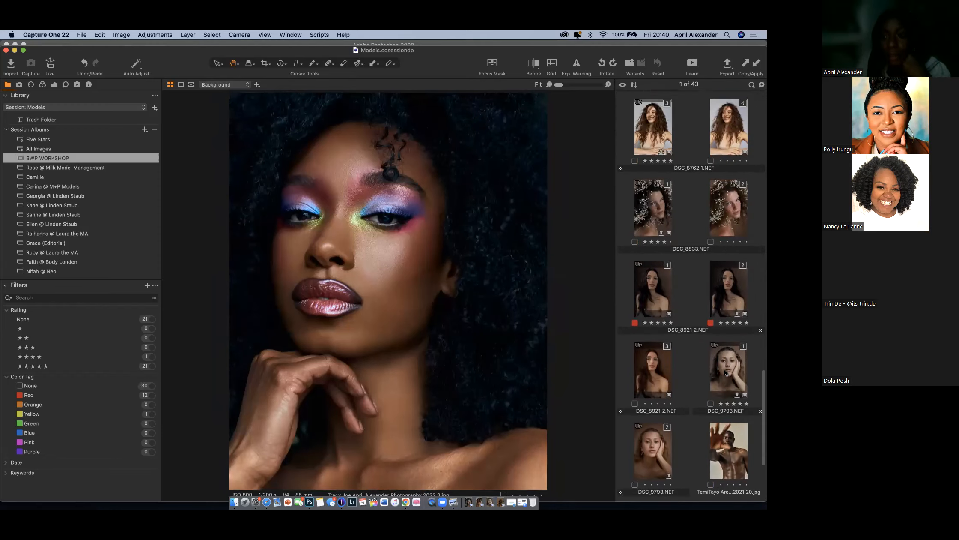
pyautogui.scroll(15, 726, 372)
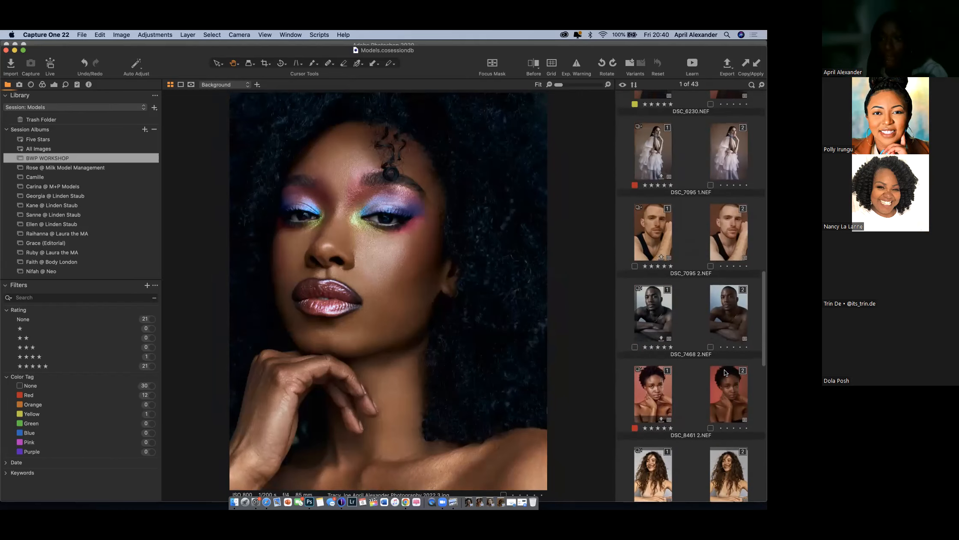
pyautogui.scroll(15, 725, 373)
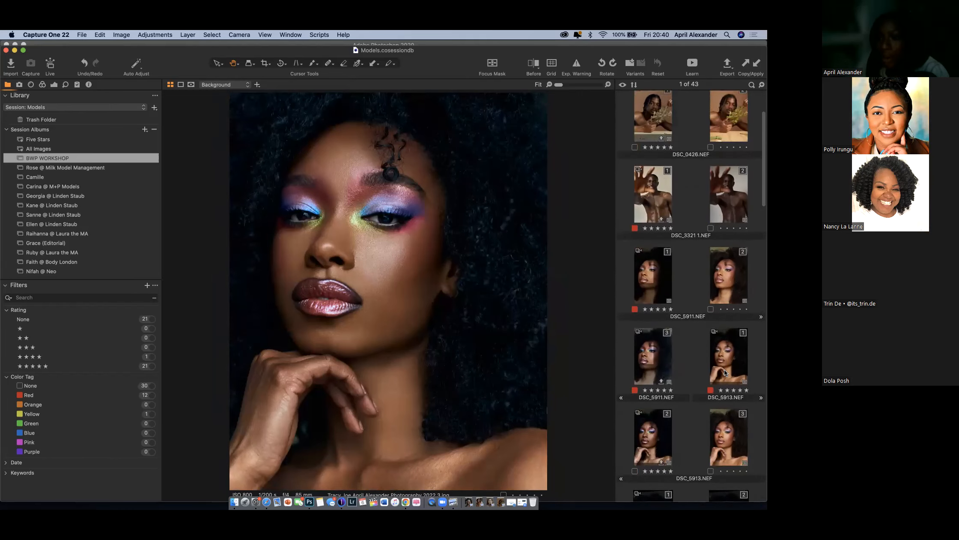
pyautogui.click(738, 284)
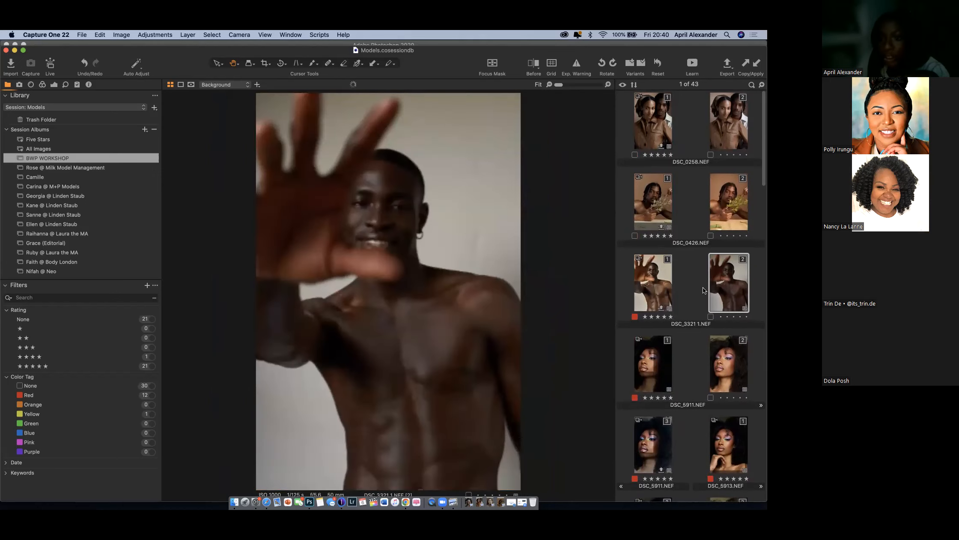
pyautogui.click(655, 287)
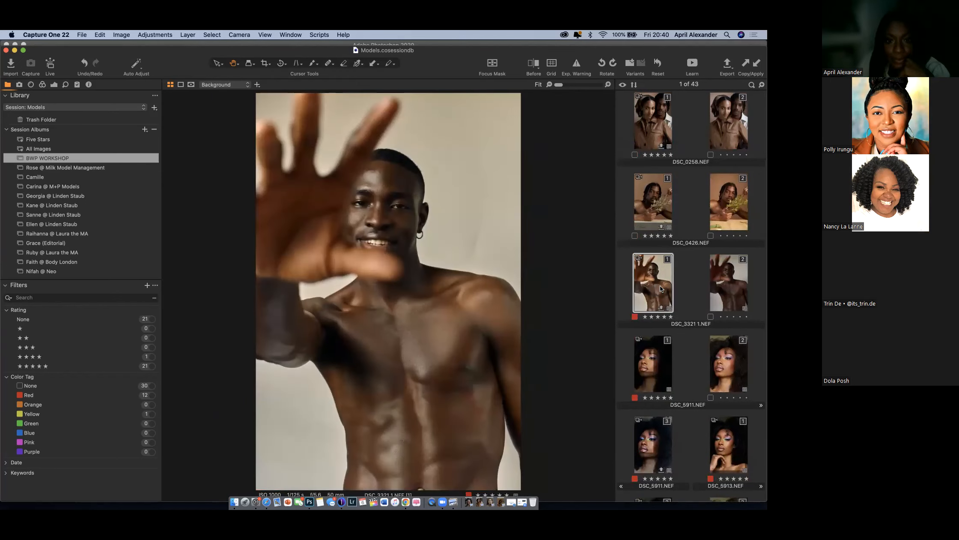
pyautogui.click(742, 279)
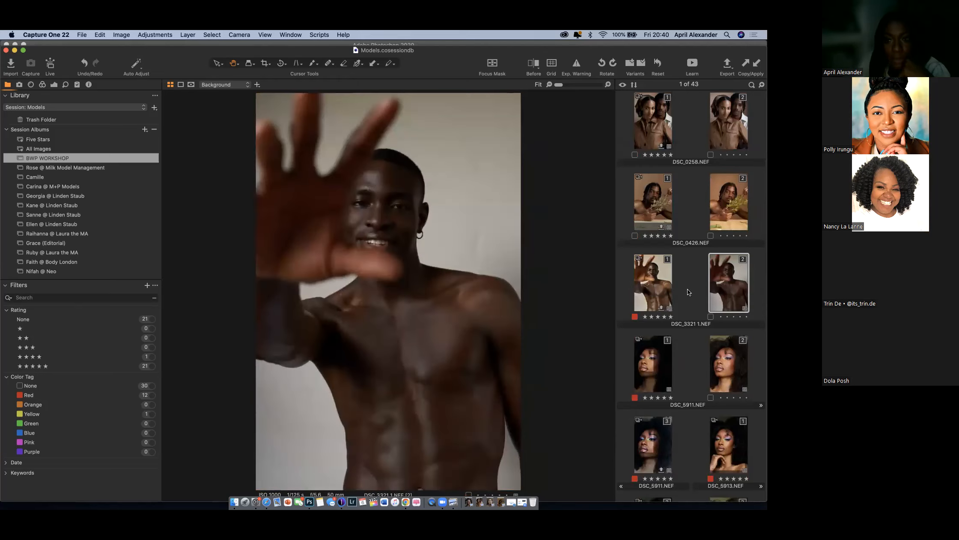
pyautogui.click(655, 293)
# Display the finished JPG of the man with the raised hand near the album's end.
pyautogui.scroll(-10, 655, 293)
pyautogui.scroll(-5, 655, 293)
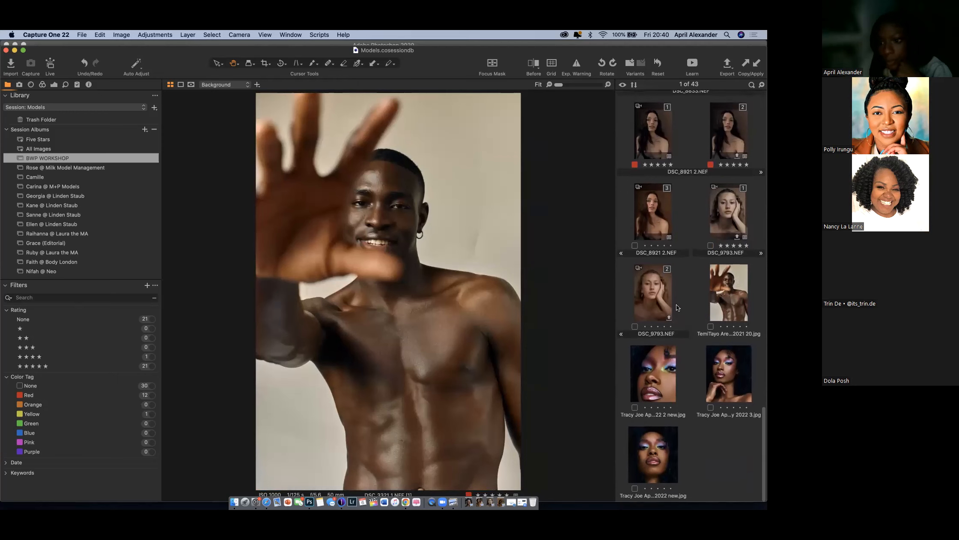
pyautogui.click(732, 301)
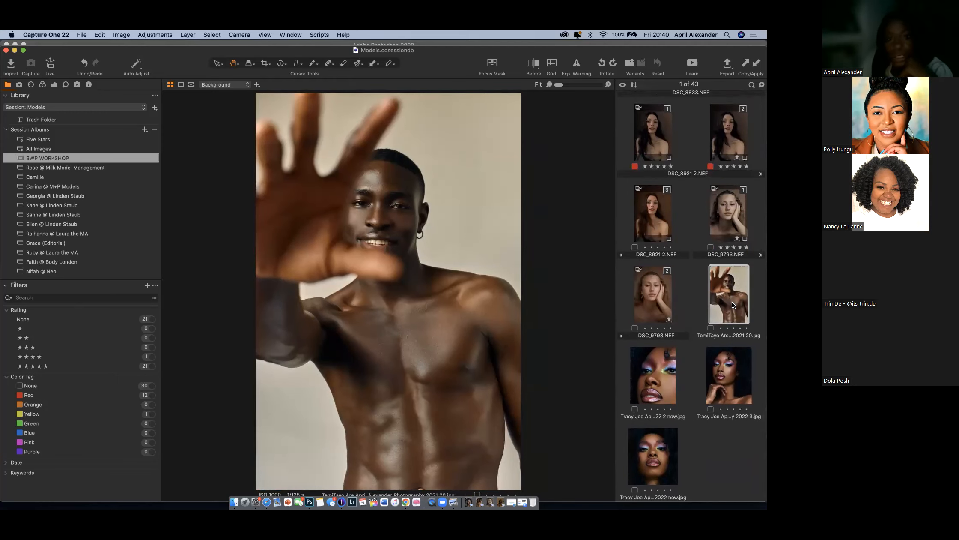
# Return to variant 1 of DSC_3321 1.NEF and show its exposure and High Dynamic Range adjustments.
pyautogui.scroll(8, 719, 300)
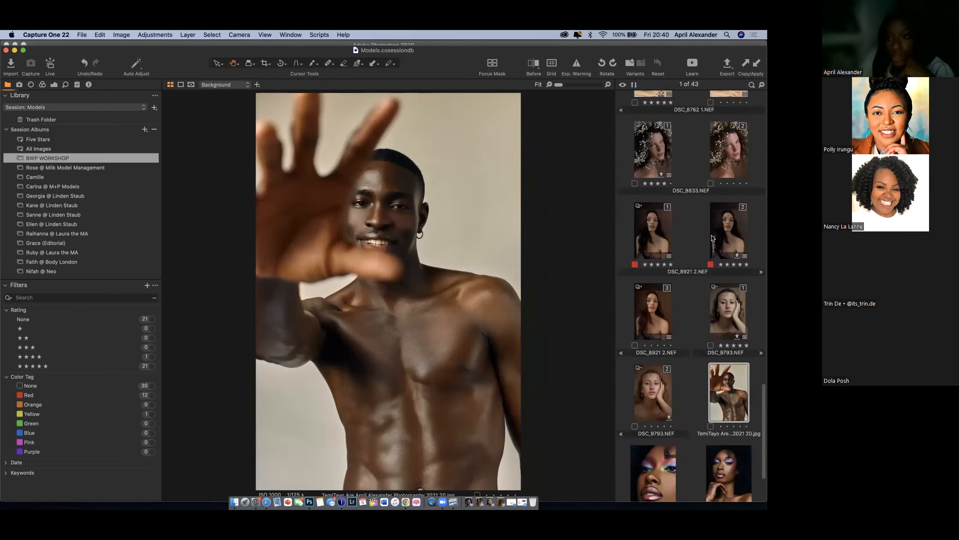
pyautogui.scroll(10, 713, 238)
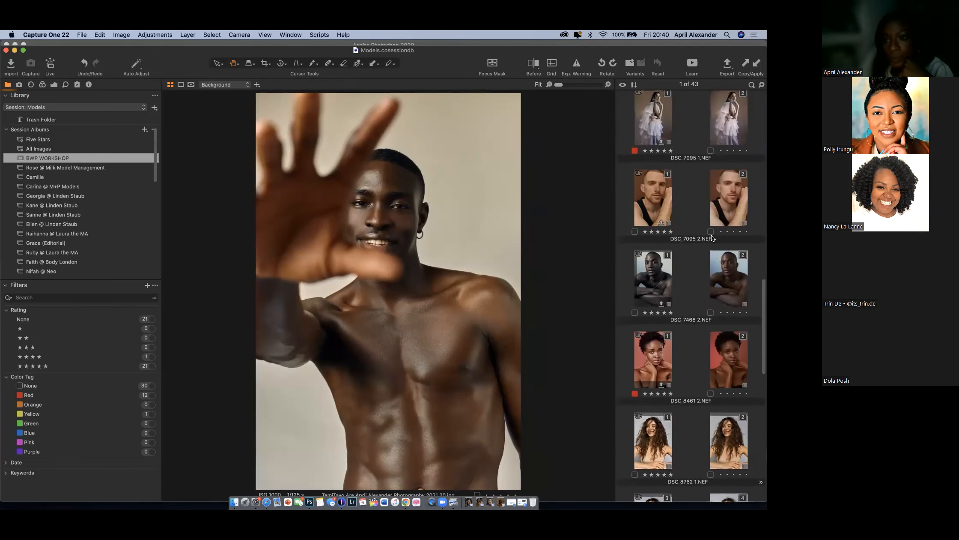
pyautogui.scroll(1, 712, 238)
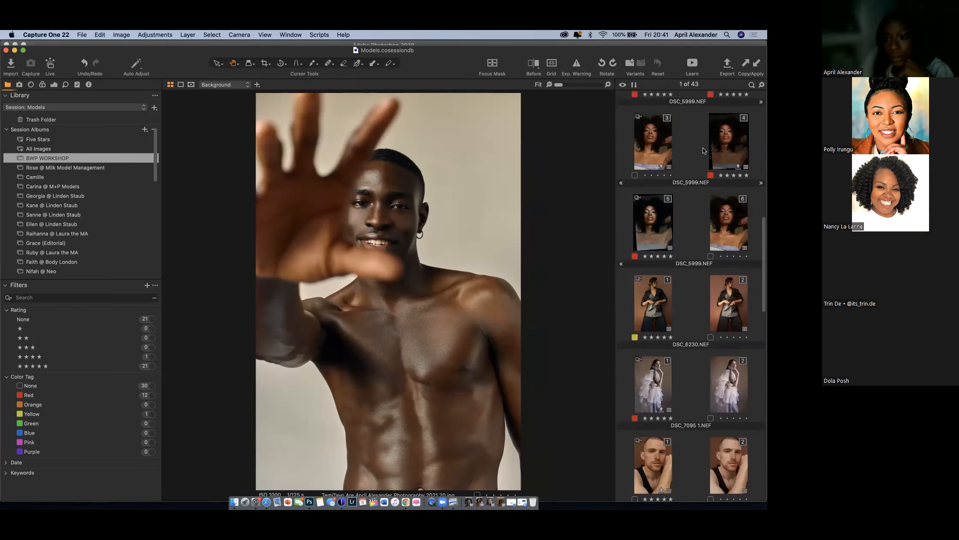
pyautogui.scroll(10, 703, 150)
pyautogui.click(666, 154)
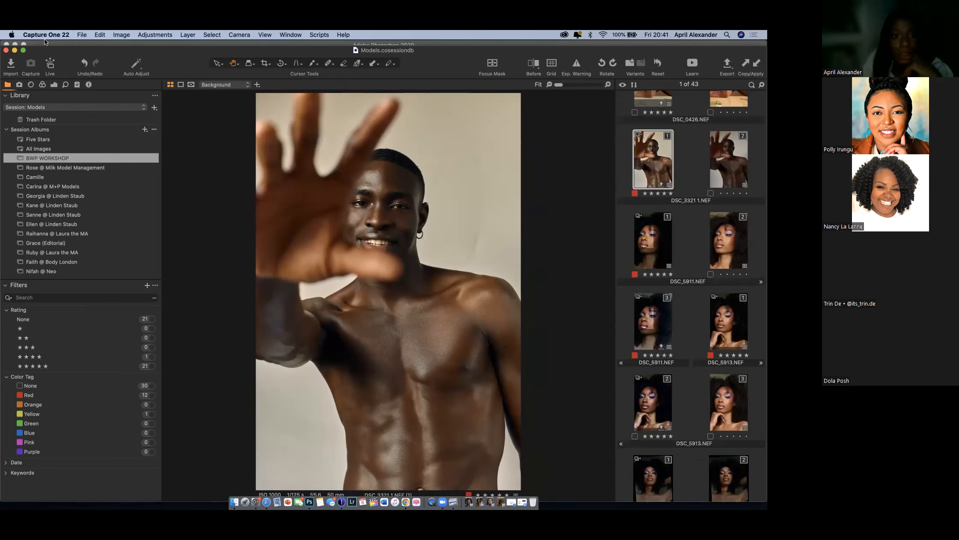
pyautogui.click(54, 85)
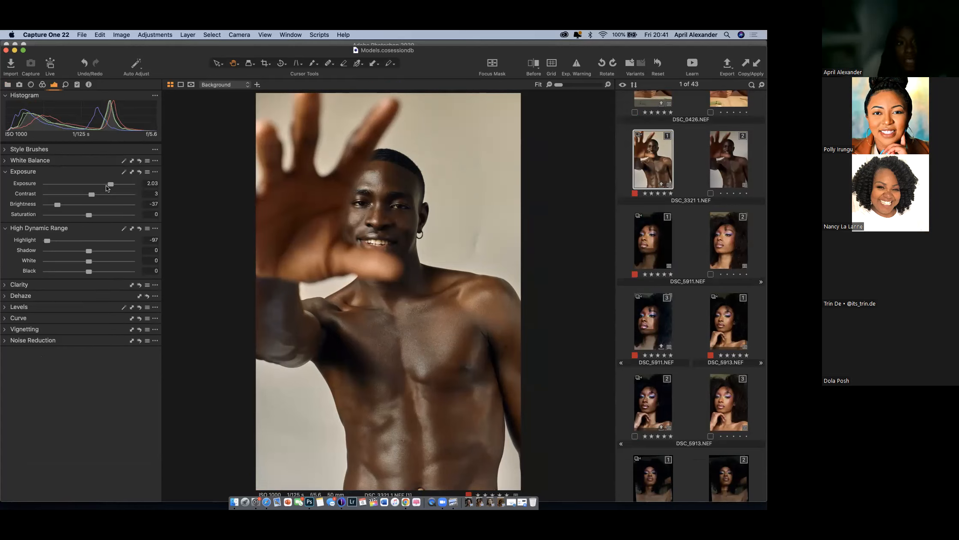
# Try raising the exposure of variant 2 of DSC_3321 1.NEF to 1.52, and bring it back to about 0.
pyautogui.click(727, 155)
pyautogui.moveTo(90, 184); pyautogui.dragTo(104, 182)
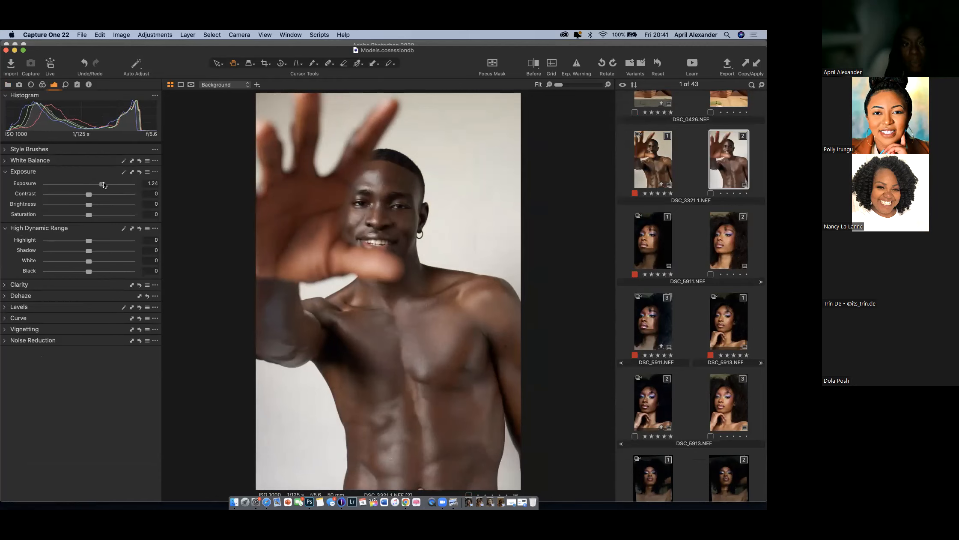
pyautogui.moveTo(104, 182)
pyautogui.mouseDown()
pyautogui.moveTo(93, 182)
pyautogui.moveTo(106, 181)
pyautogui.mouseUp()
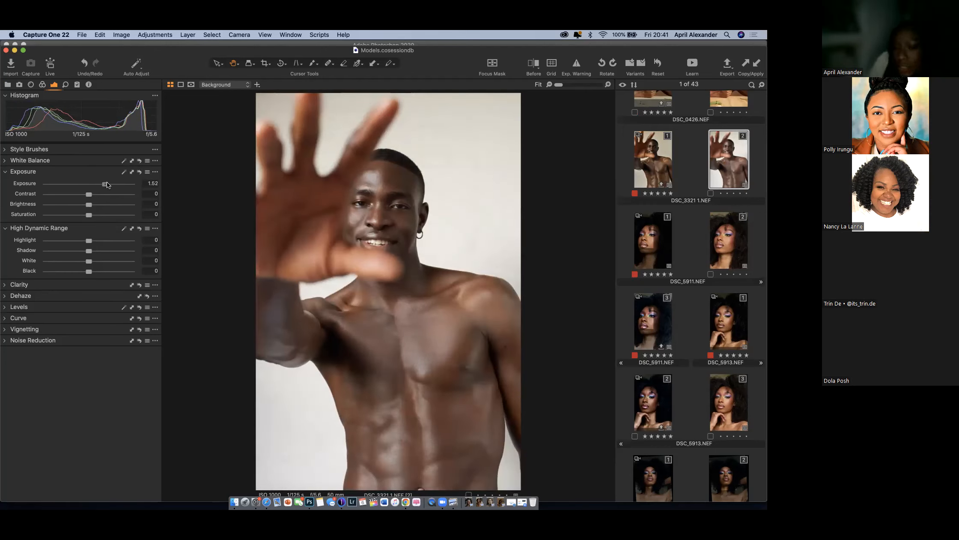
pyautogui.moveTo(107, 181); pyautogui.dragTo(89, 184)
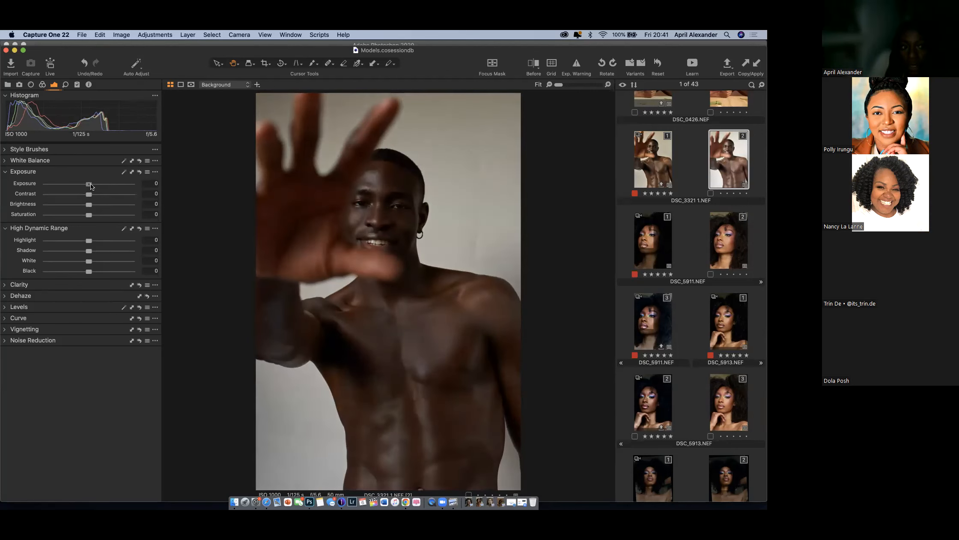
# Check variant 1 of DSC_3321 1.NEF for reference, and set variant 2's exposure to 1.06, contrast to 4 and brightness to -20.
pyautogui.click(663, 164)
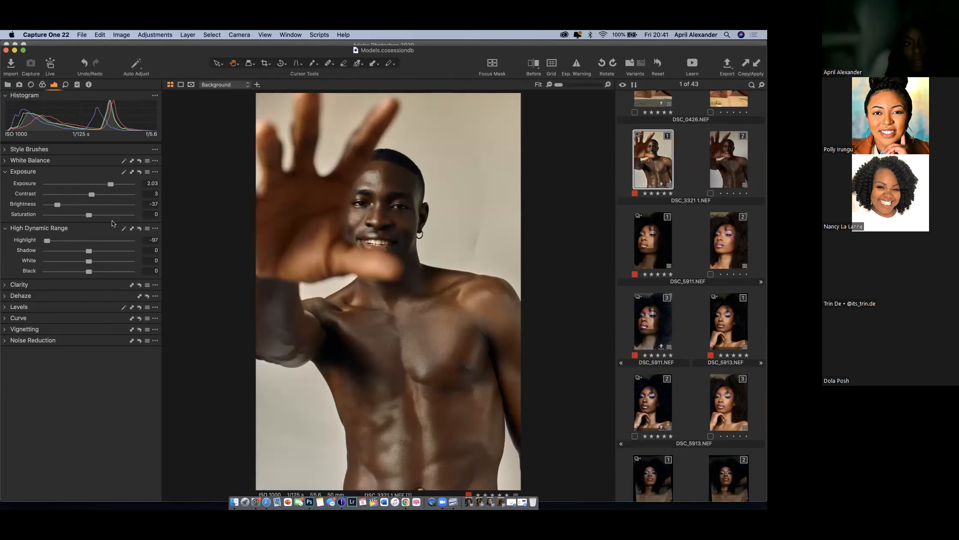
pyautogui.click(728, 163)
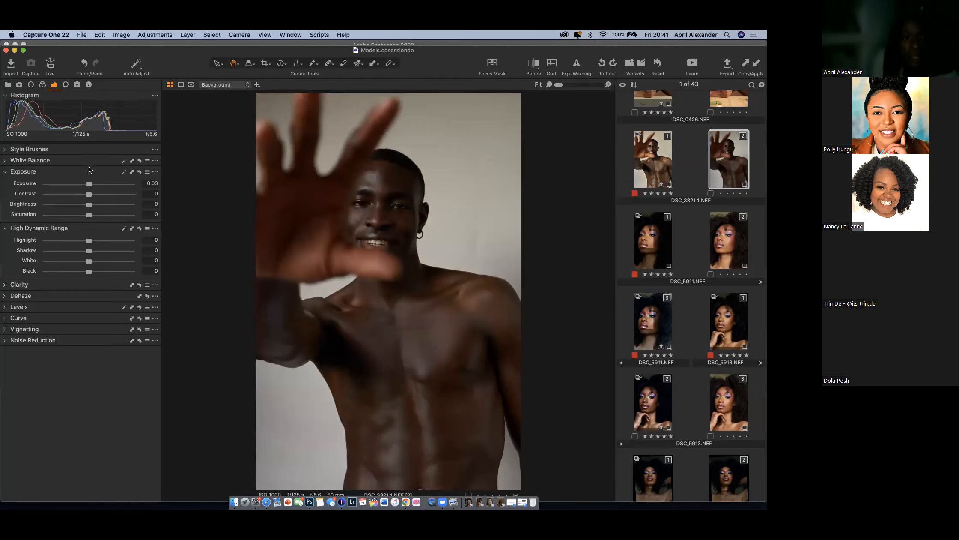
pyautogui.moveTo(89, 183)
pyautogui.mouseDown()
pyautogui.moveTo(98, 181)
pyautogui.moveTo(94, 191)
pyautogui.mouseUp()
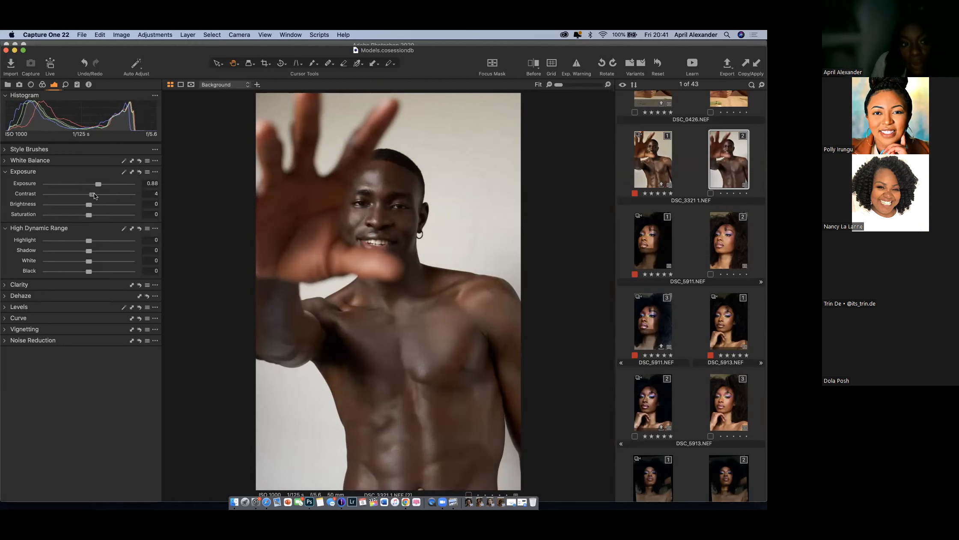
pyautogui.moveTo(96, 191)
pyautogui.mouseDown()
pyautogui.moveTo(113, 192)
pyautogui.moveTo(94, 196)
pyautogui.moveTo(101, 185)
pyautogui.mouseUp()
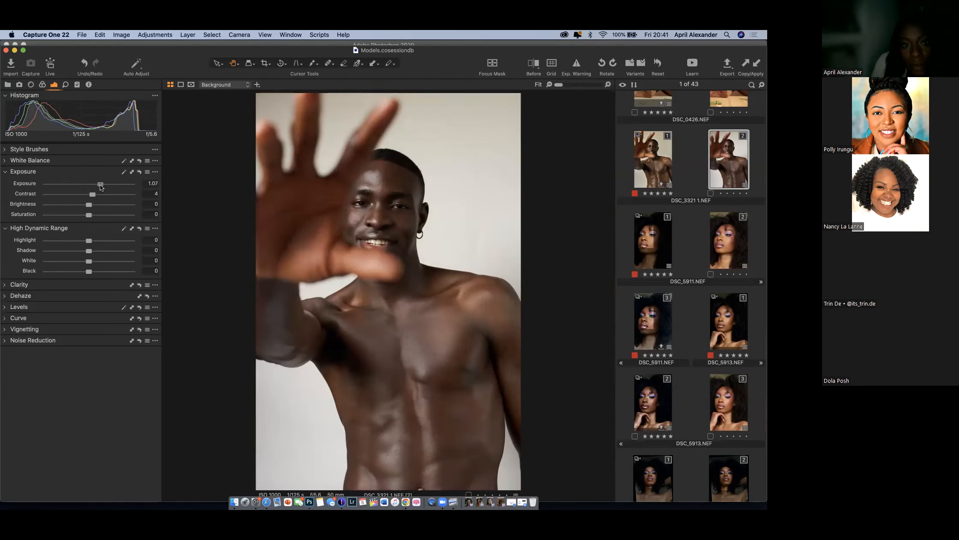
pyautogui.moveTo(79, 205); pyautogui.dragTo(77, 205)
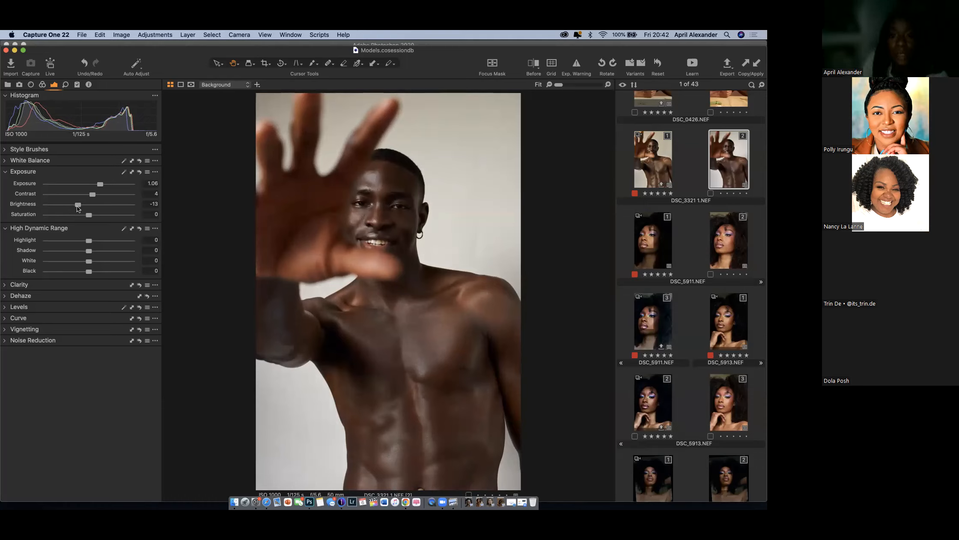
pyautogui.moveTo(76, 204)
pyautogui.mouseDown()
pyautogui.moveTo(61, 205)
pyautogui.moveTo(71, 208)
pyautogui.mouseUp()
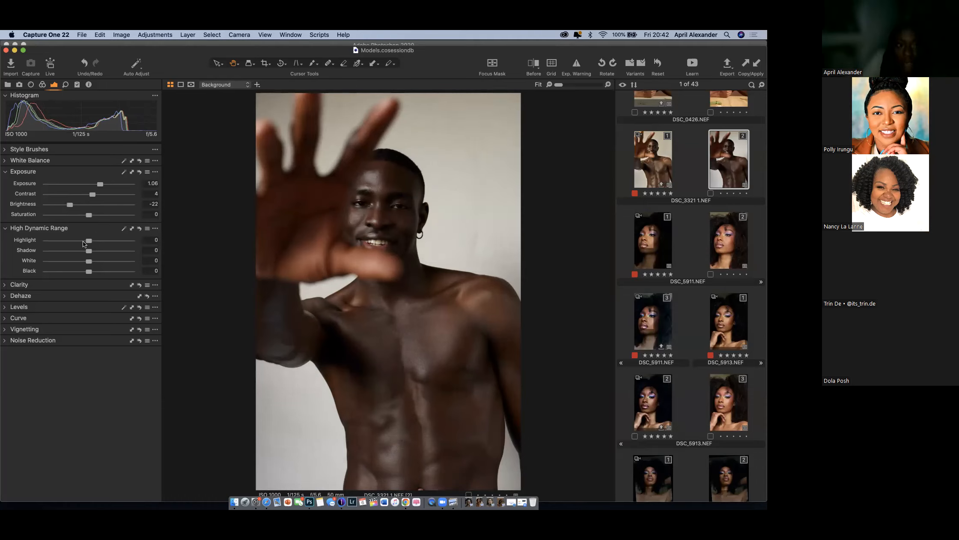
pyautogui.moveTo(70, 205); pyautogui.dragTo(71, 205)
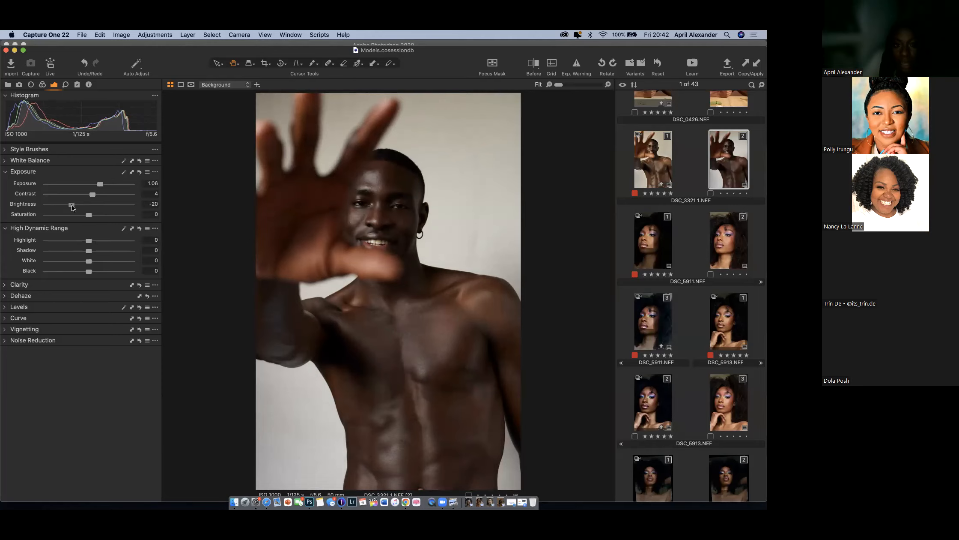
# Set variant 2's High Dynamic Range values to highlight -86, shadow -18 and white -83.
pyautogui.moveTo(90, 241); pyautogui.dragTo(146, 230)
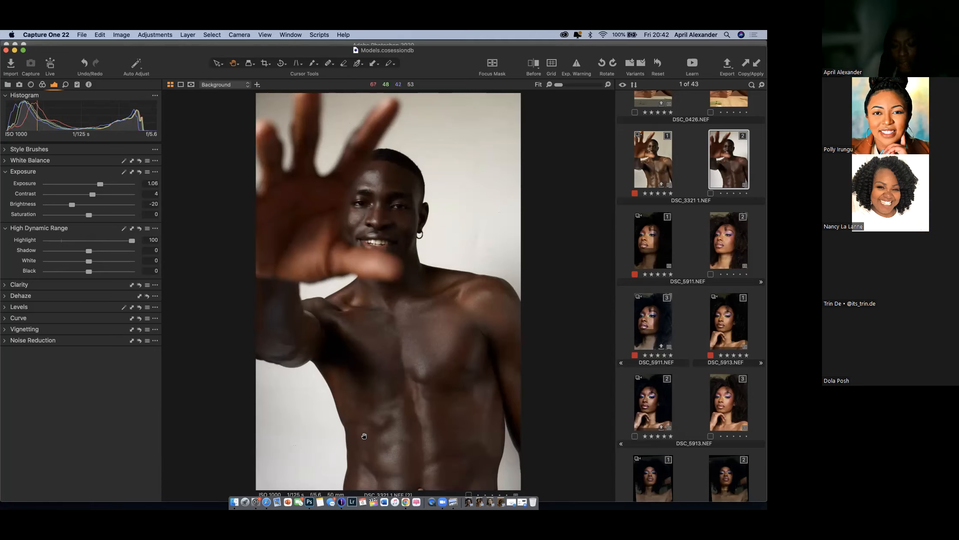
pyautogui.moveTo(133, 242); pyautogui.dragTo(50, 238)
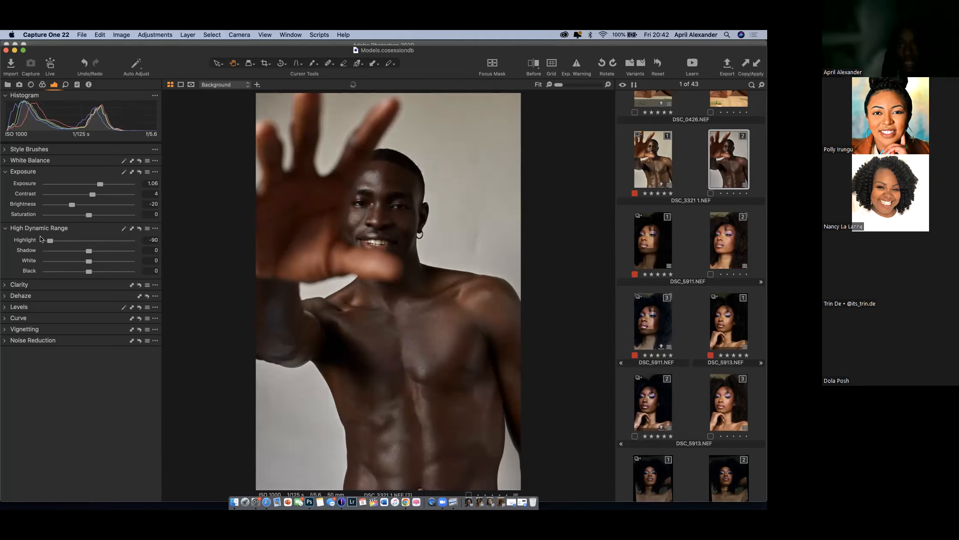
pyautogui.moveTo(62, 242); pyautogui.dragTo(82, 251)
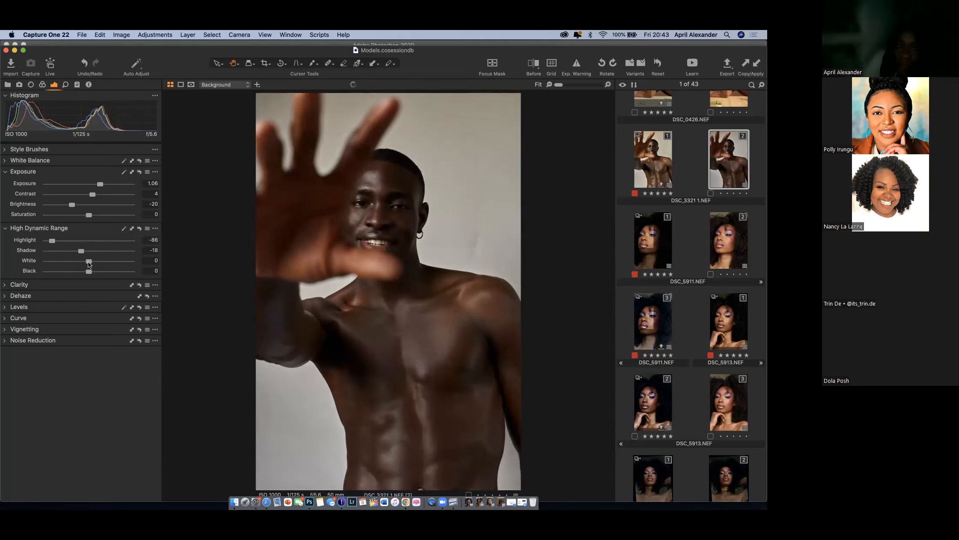
pyautogui.moveTo(71, 260); pyautogui.dragTo(53, 260)
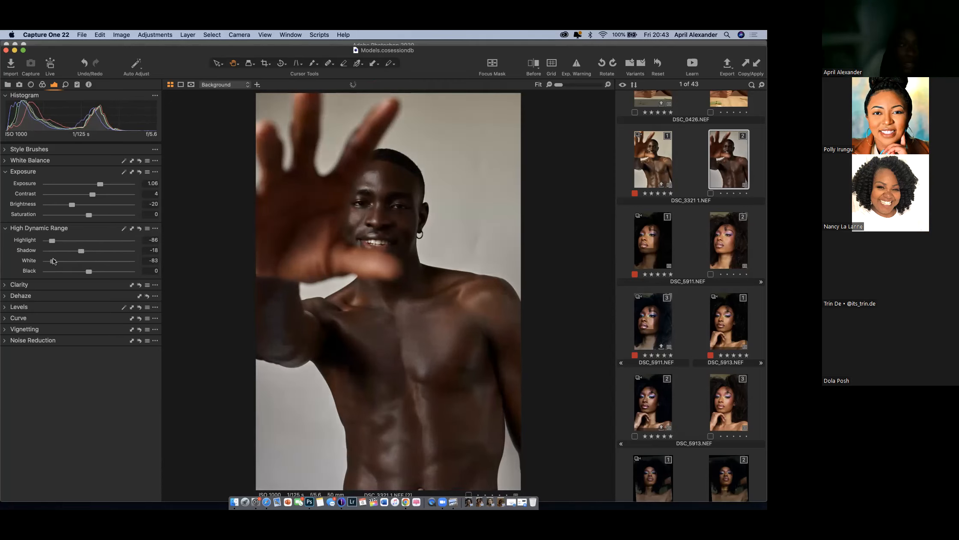
# Set variant 2's High Dynamic Range white to -78 and black to 7.
pyautogui.moveTo(91, 271); pyautogui.dragTo(93, 271)
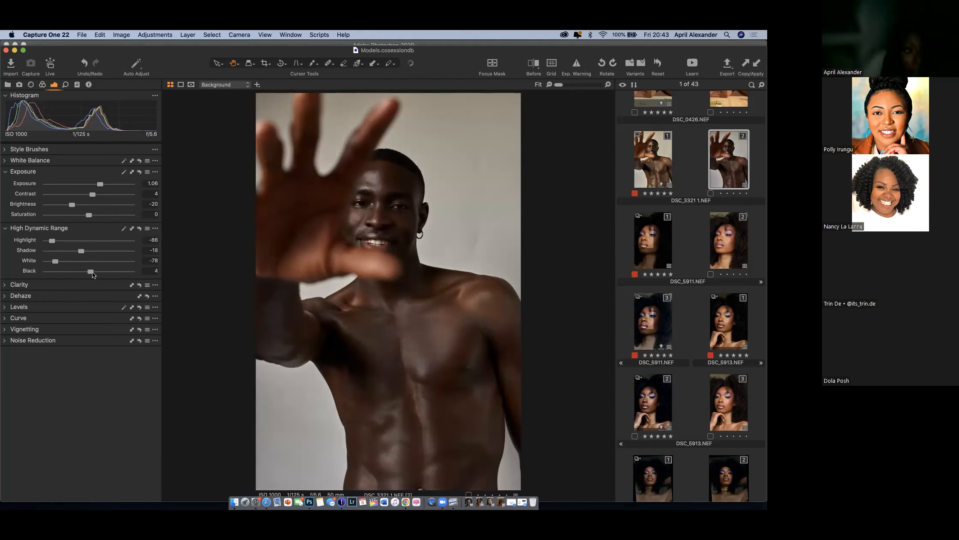
pyautogui.moveTo(92, 272); pyautogui.dragTo(93, 272)
# Sample the man's skin tone on the shoulder in the Color Editor, and fine-tune the sampled tone's lightness and saturation.
pyautogui.click(42, 85)
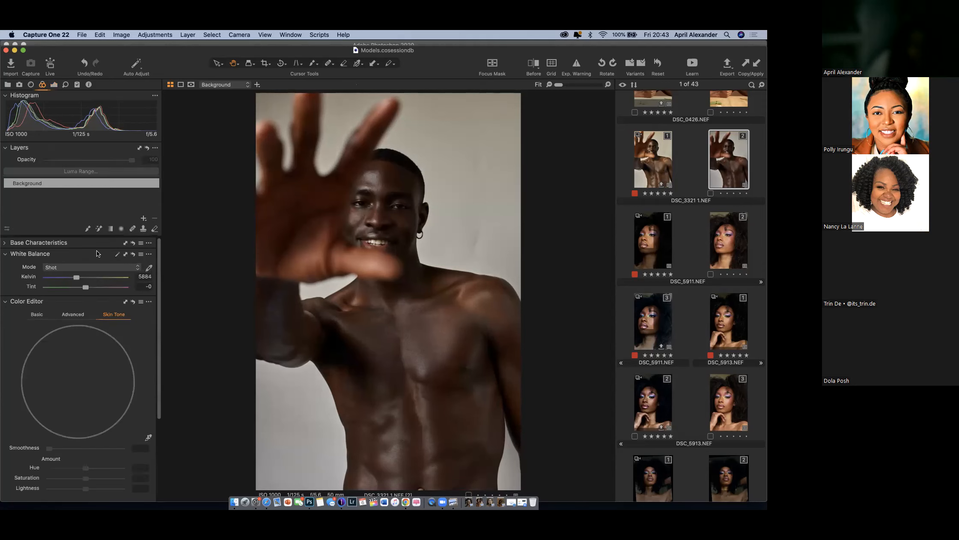
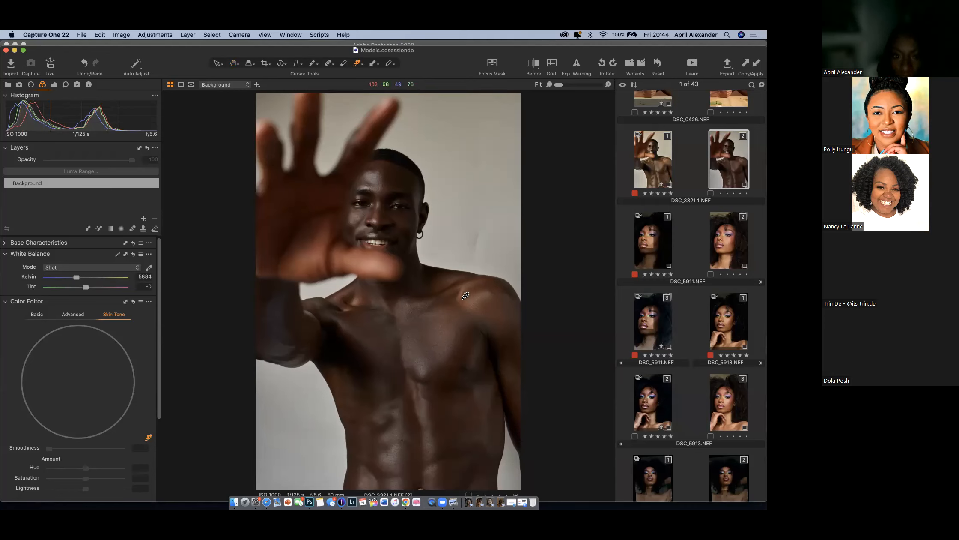
pyautogui.click(466, 295)
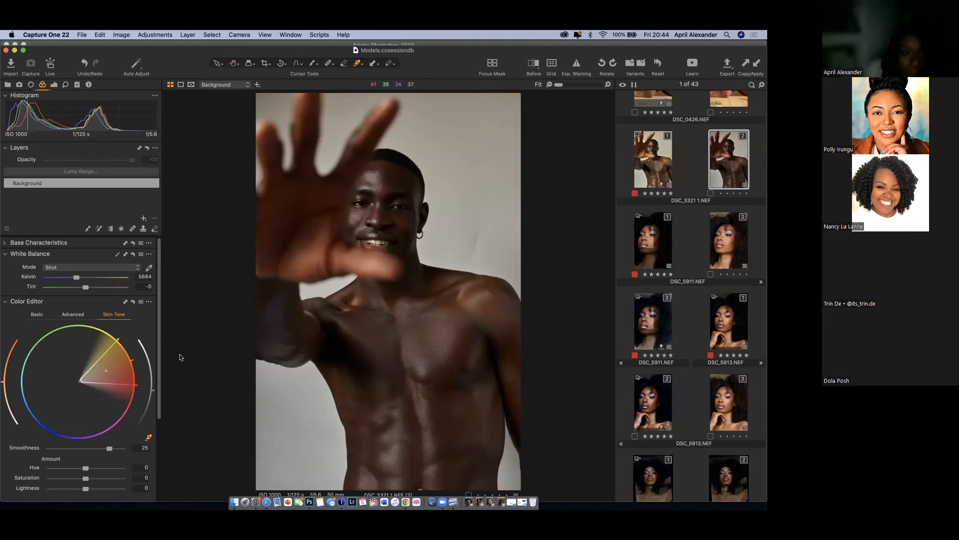
pyautogui.moveTo(153, 390); pyautogui.dragTo(148, 409)
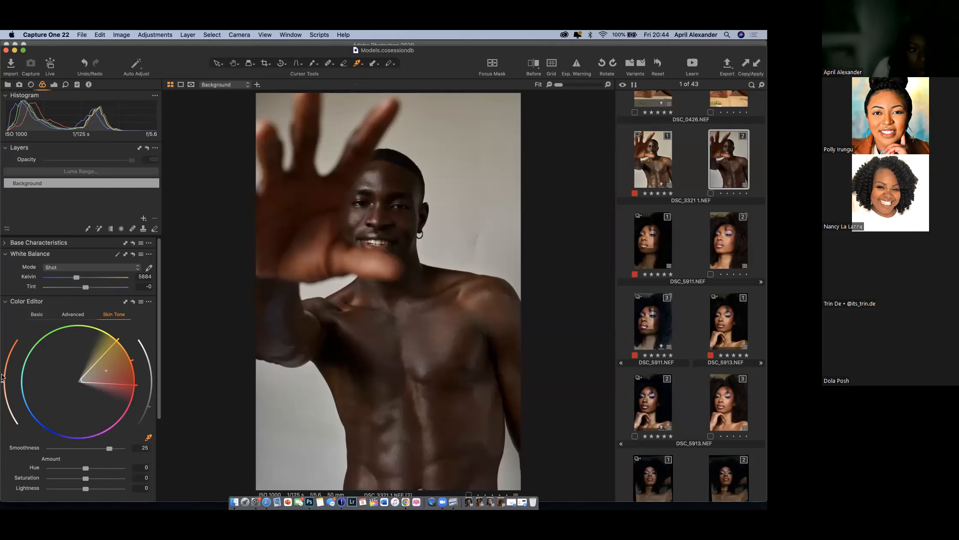
pyautogui.moveTo(10, 379); pyautogui.dragTo(8, 374)
# Set the skin tone's amount values to hue 3.1, saturation -0.8 and lightness 2.1.
pyautogui.moveTo(85, 467)
pyautogui.mouseDown()
pyautogui.moveTo(111, 465)
pyautogui.moveTo(51, 461)
pyautogui.moveTo(100, 462)
pyautogui.mouseUp()
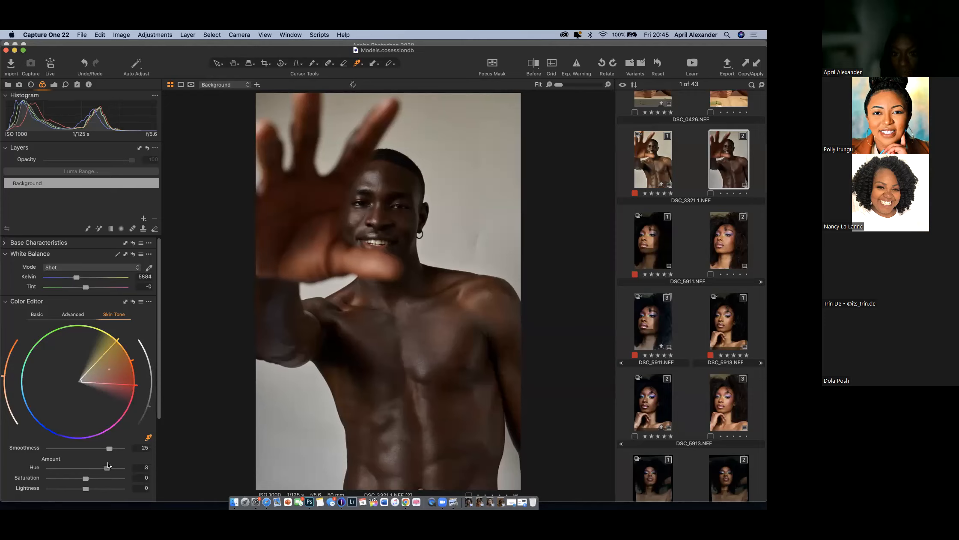
pyautogui.moveTo(110, 462); pyautogui.dragTo(43, 466)
pyautogui.moveTo(85, 466); pyautogui.dragTo(113, 463)
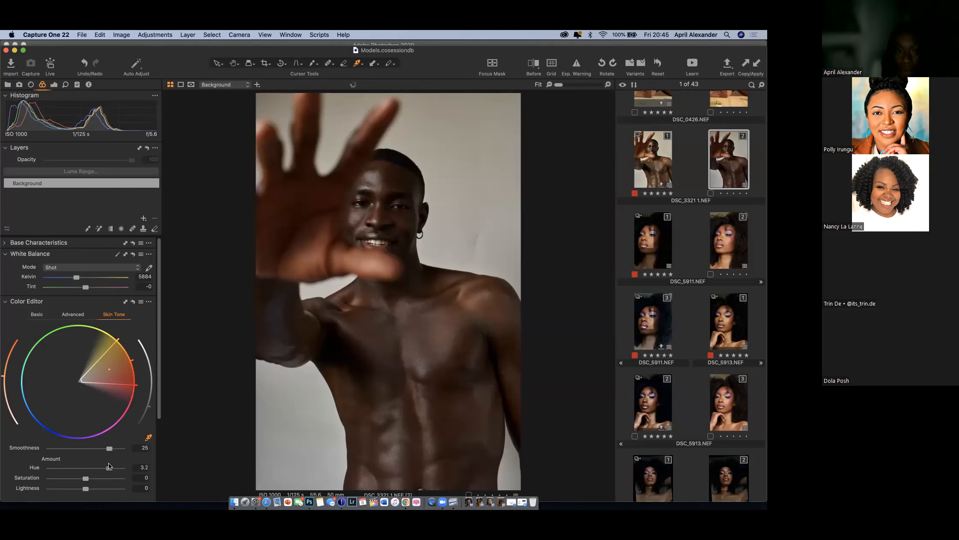
pyautogui.moveTo(107, 467); pyautogui.dragTo(109, 467)
pyautogui.moveTo(94, 475)
pyautogui.mouseDown()
pyautogui.moveTo(74, 473)
pyautogui.moveTo(87, 472)
pyautogui.mouseUp()
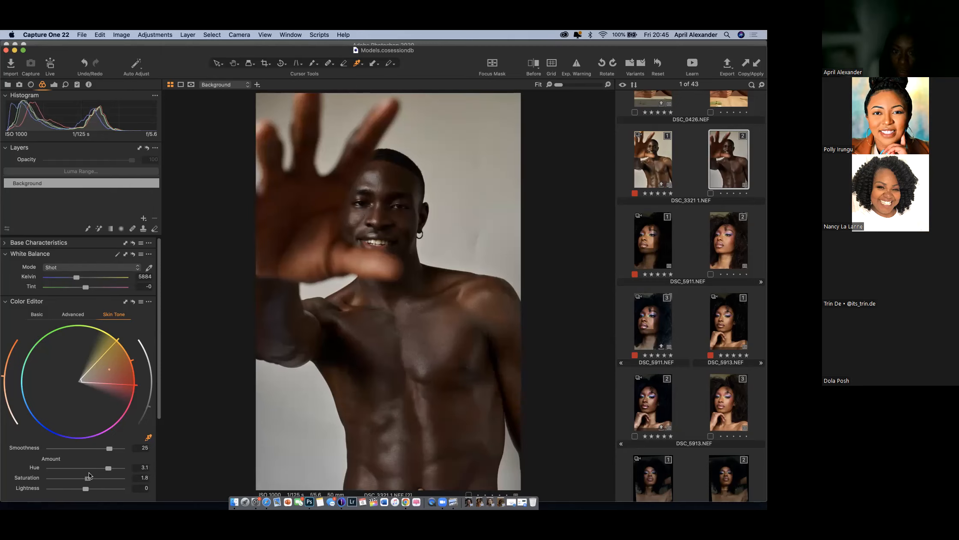
pyautogui.moveTo(76, 473)
pyautogui.mouseDown()
pyautogui.moveTo(80, 486)
pyautogui.moveTo(70, 484)
pyautogui.moveTo(92, 479)
pyautogui.mouseUp()
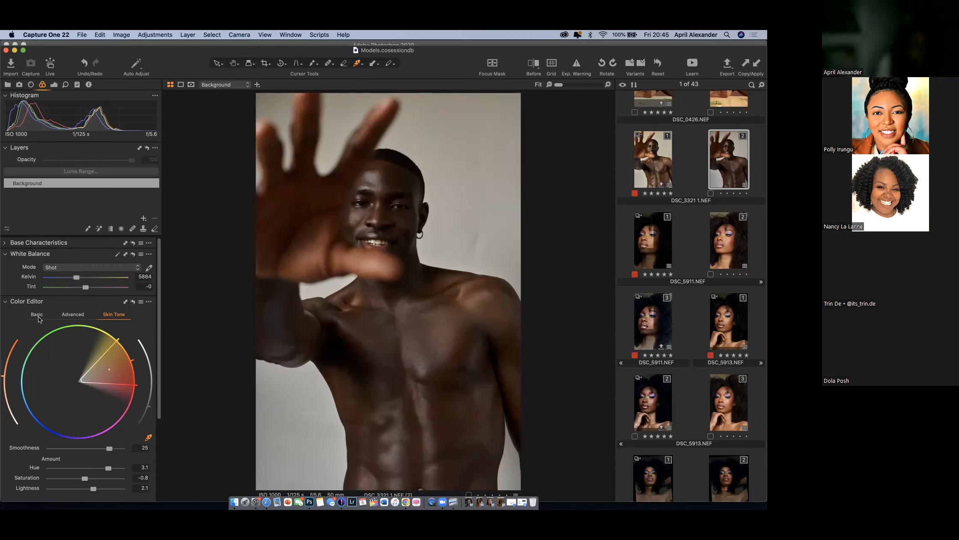
pyautogui.moveTo(158, 385)
pyautogui.mouseDown()
pyautogui.moveTo(170, 420)
pyautogui.moveTo(163, 384)
pyautogui.mouseUp()
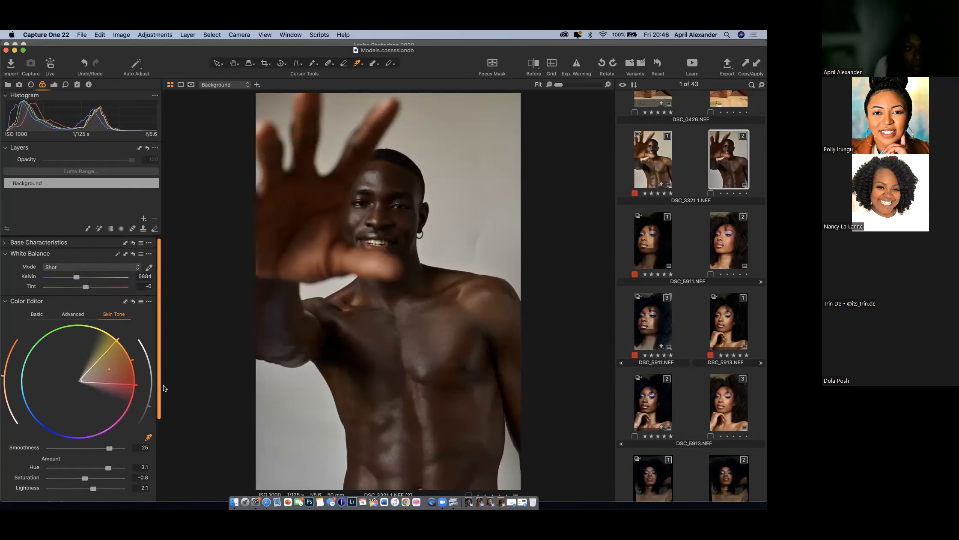
# Adjust the orange range in the basic Color Editor to hue 4.3, saturation -2.4 and lightness 8.5.
pyautogui.click(38, 314)
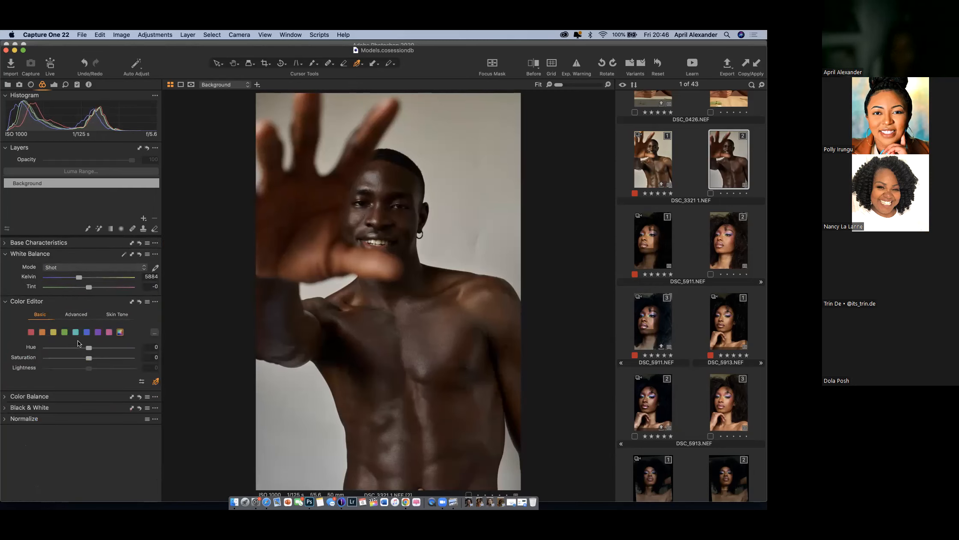
pyautogui.click(42, 332)
pyautogui.moveTo(89, 358)
pyautogui.mouseDown()
pyautogui.moveTo(100, 358)
pyautogui.moveTo(86, 356)
pyautogui.moveTo(93, 347)
pyautogui.mouseUp()
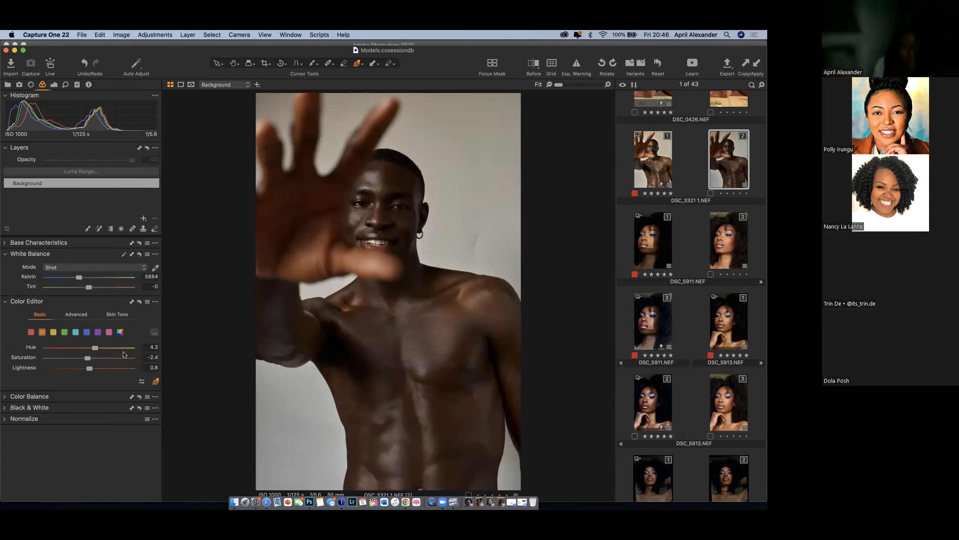
pyautogui.moveTo(89, 367); pyautogui.dragTo(96, 364)
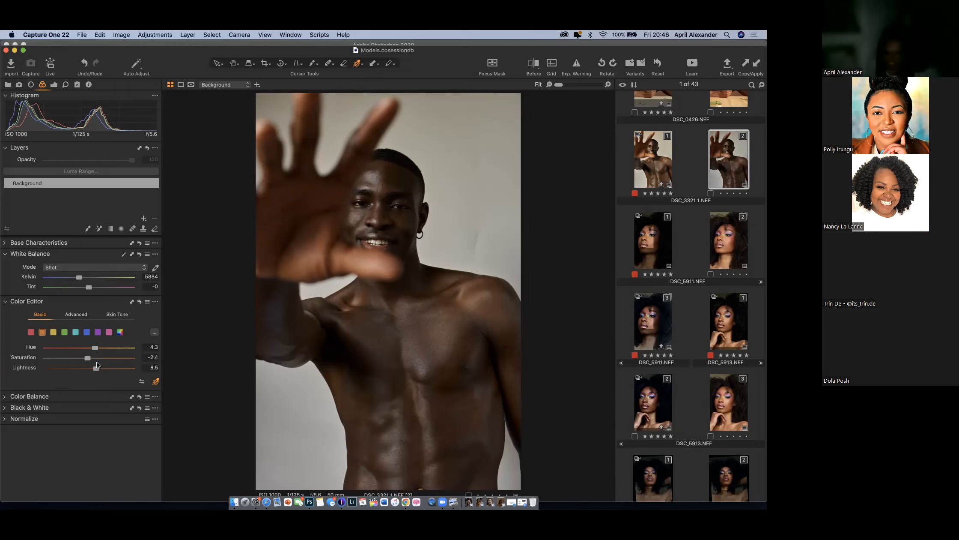
# Compare variant 2 before and after with the split view, finishing on the full After image.
pyautogui.click(534, 63)
pyautogui.moveTo(388, 291); pyautogui.dragTo(528, 347)
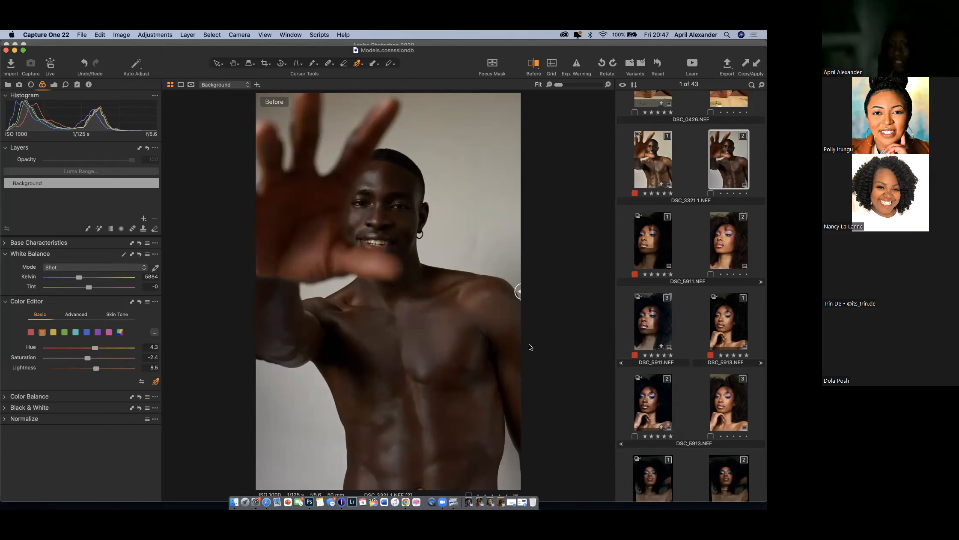
pyautogui.moveTo(526, 345); pyautogui.dragTo(534, 370)
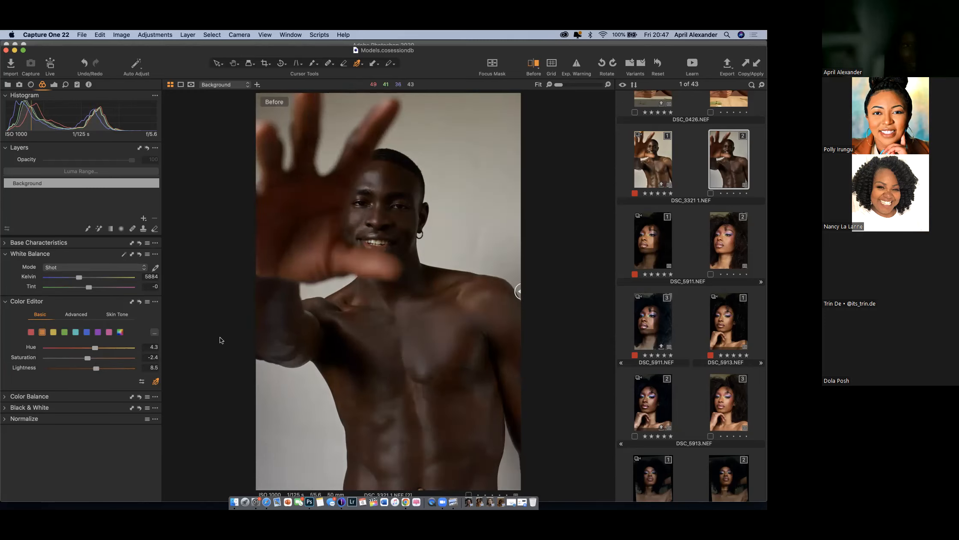
pyautogui.moveTo(517, 292); pyautogui.dragTo(167, 308)
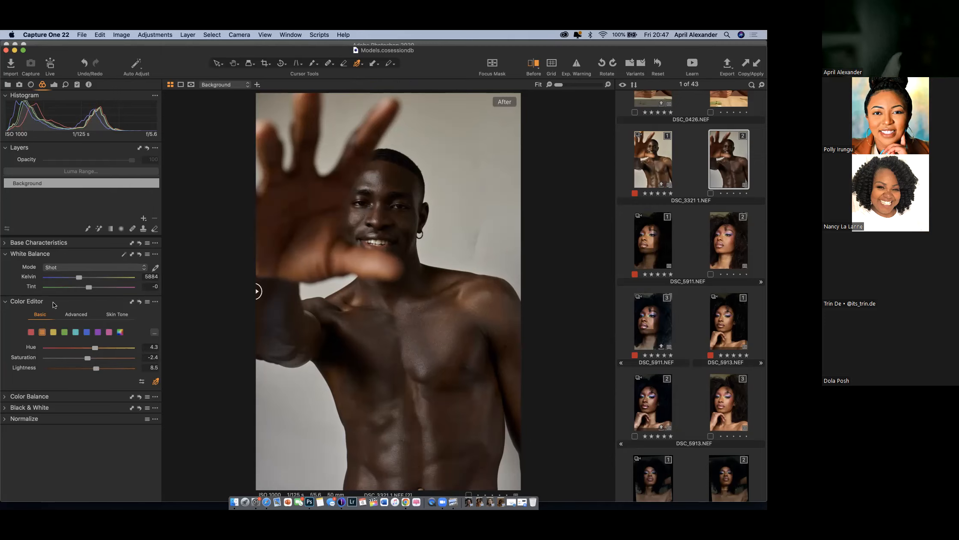
# Tint the whole image slightly toward warm orange with the Master Color Balance wheel.
pyautogui.click(6, 302)
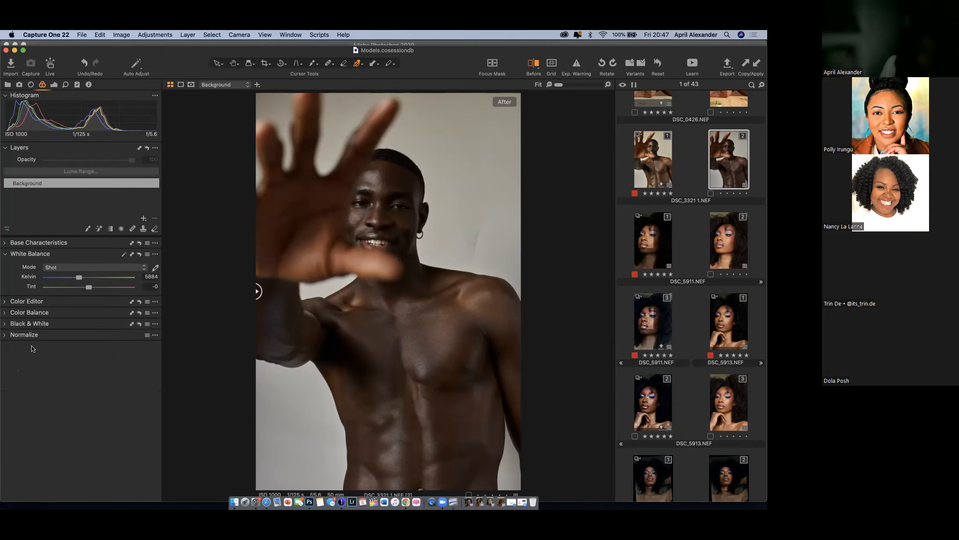
pyautogui.click(6, 314)
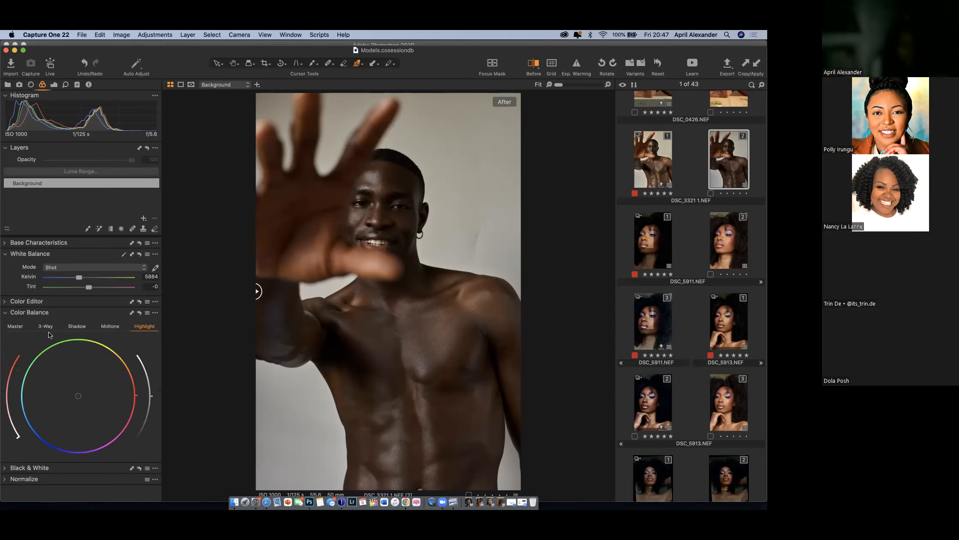
pyautogui.click(17, 329)
pyautogui.moveTo(79, 394); pyautogui.dragTo(90, 386)
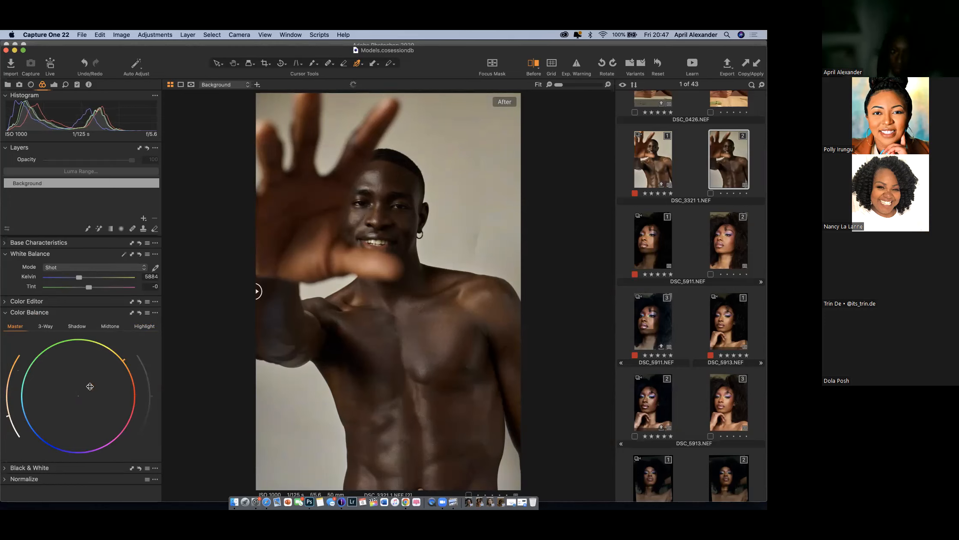
# Try tinting the shadows subtly toward cyan, blue and green in Color Balance, with a slight drop in shadow lightness.
pyautogui.click(78, 326)
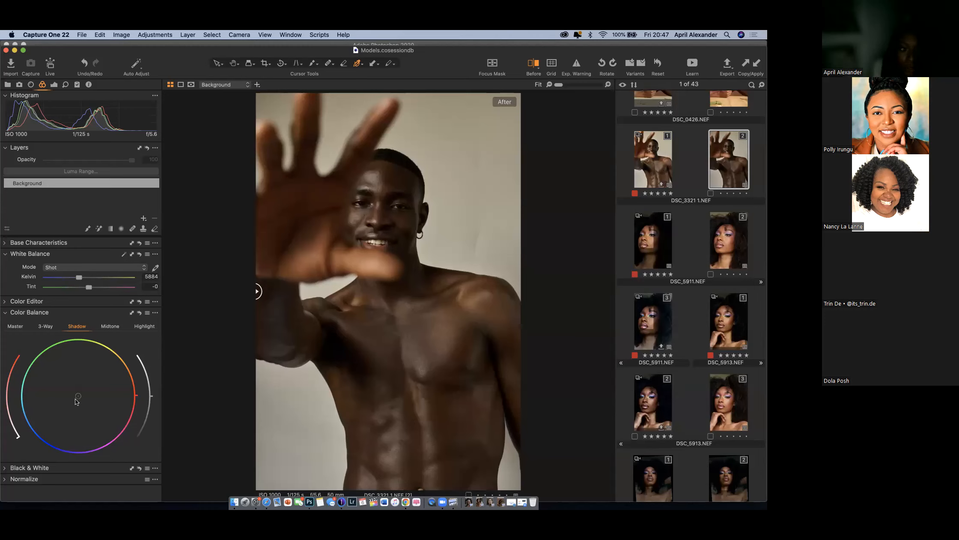
pyautogui.moveTo(78, 396); pyautogui.dragTo(25, 374)
pyautogui.press('super+z')
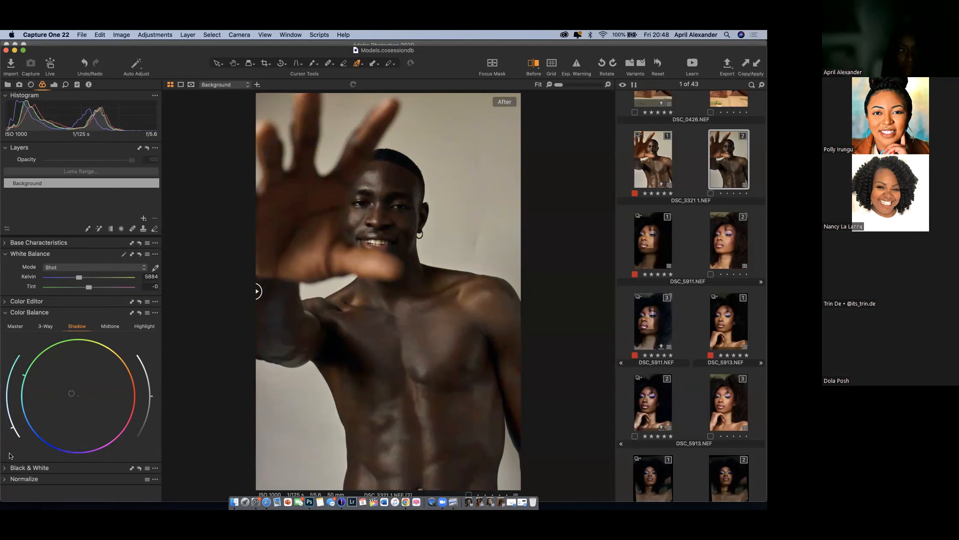
pyautogui.moveTo(13, 428); pyautogui.dragTo(15, 429)
pyautogui.moveTo(41, 350); pyautogui.dragTo(15, 432)
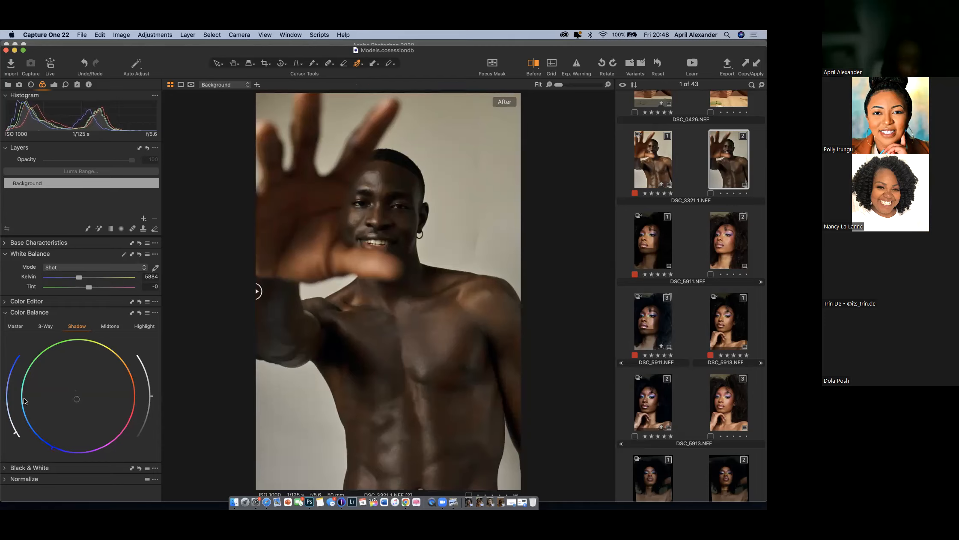
pyautogui.moveTo(55, 449); pyautogui.dragTo(24, 370)
pyautogui.moveTo(16, 433); pyautogui.dragTo(13, 431)
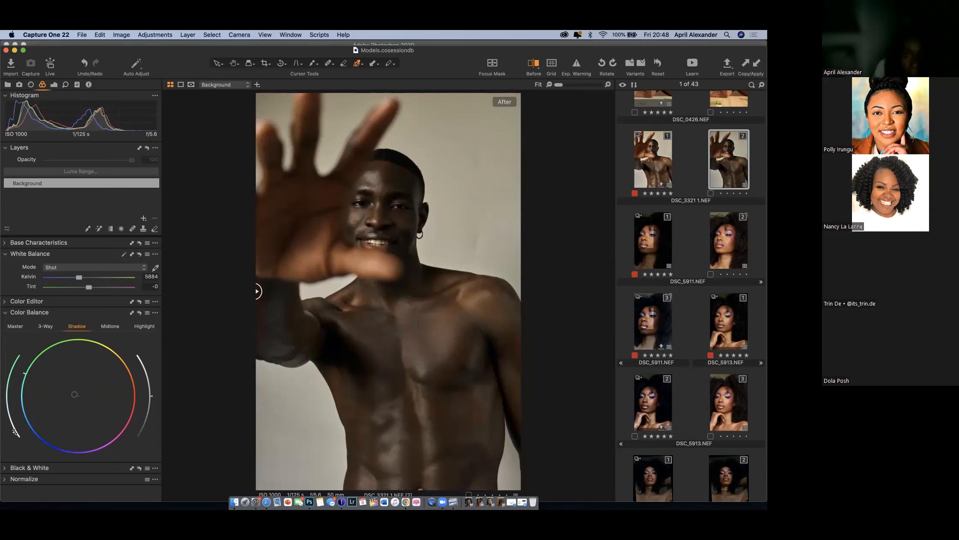
pyautogui.moveTo(151, 397)
pyautogui.mouseDown()
pyautogui.moveTo(151, 406)
pyautogui.moveTo(151, 398)
pyautogui.mouseUp()
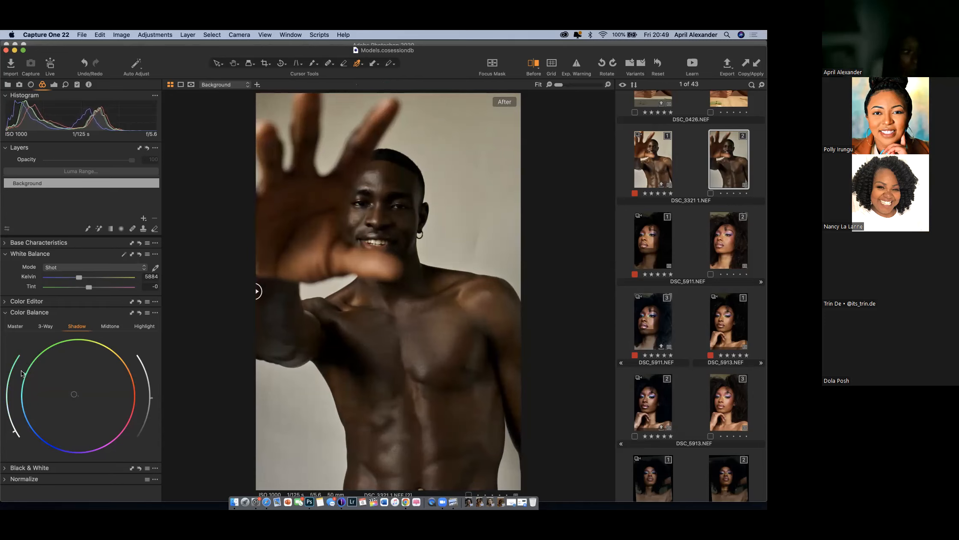
# Tint the shadows faintly toward orange in Color Balance, keeping their saturation low and their lightness close to neutral.
pyautogui.moveTo(25, 372)
pyautogui.mouseDown()
pyautogui.moveTo(72, 334)
pyautogui.moveTo(122, 355)
pyautogui.mouseUp()
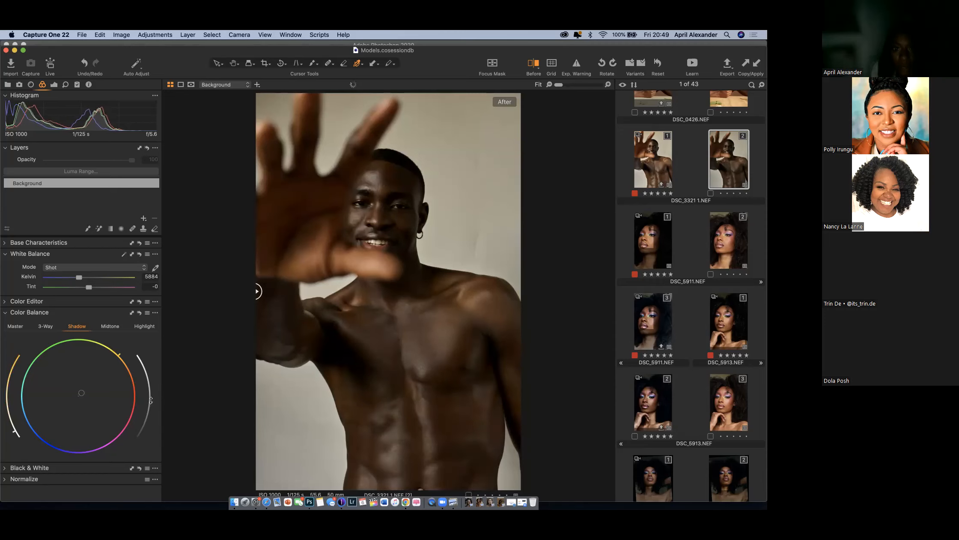
pyautogui.moveTo(114, 348)
pyautogui.mouseDown()
pyautogui.moveTo(124, 353)
pyautogui.moveTo(105, 343)
pyautogui.mouseUp()
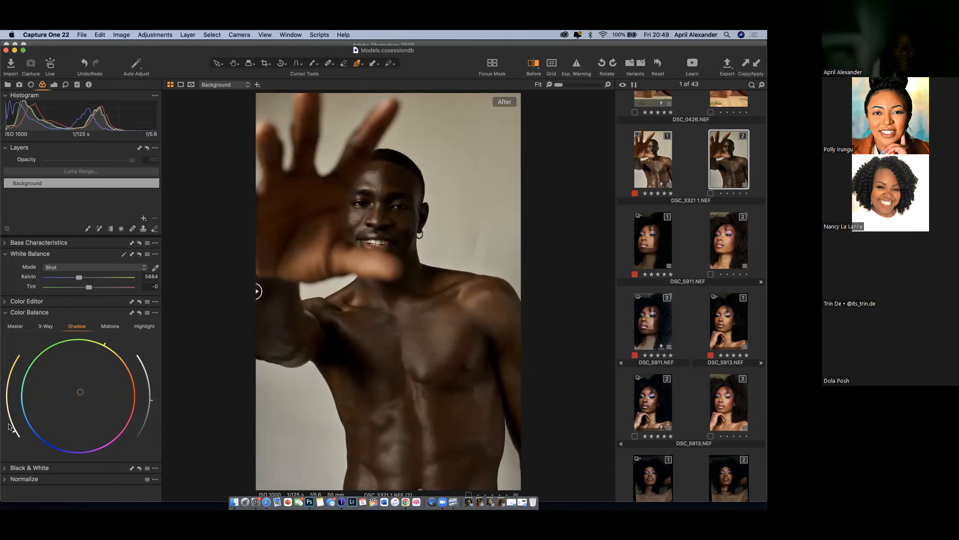
pyautogui.moveTo(104, 343); pyautogui.dragTo(132, 365)
pyautogui.moveTo(151, 400); pyautogui.dragTo(147, 397)
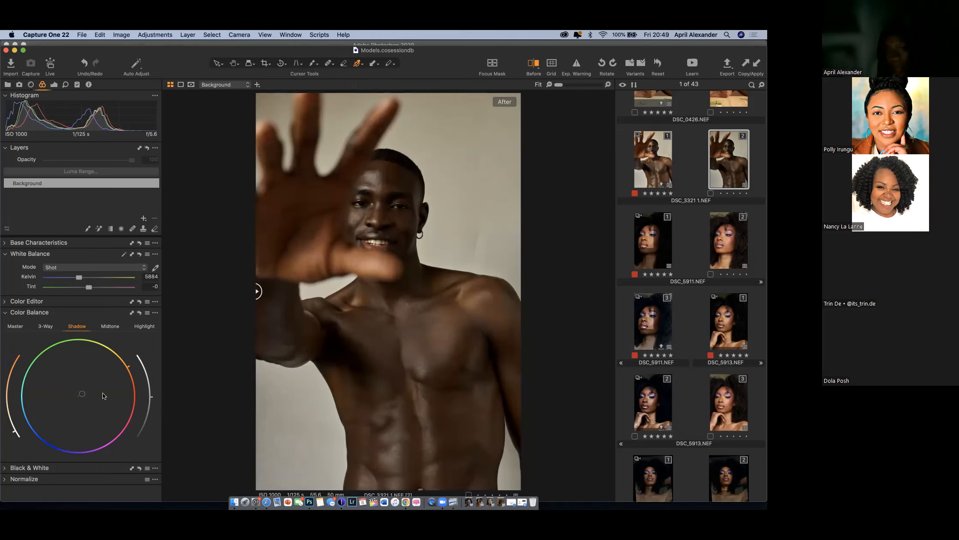
pyautogui.moveTo(11, 430)
pyautogui.mouseDown()
pyautogui.moveTo(5, 414)
pyautogui.moveTo(13, 433)
pyautogui.mouseUp()
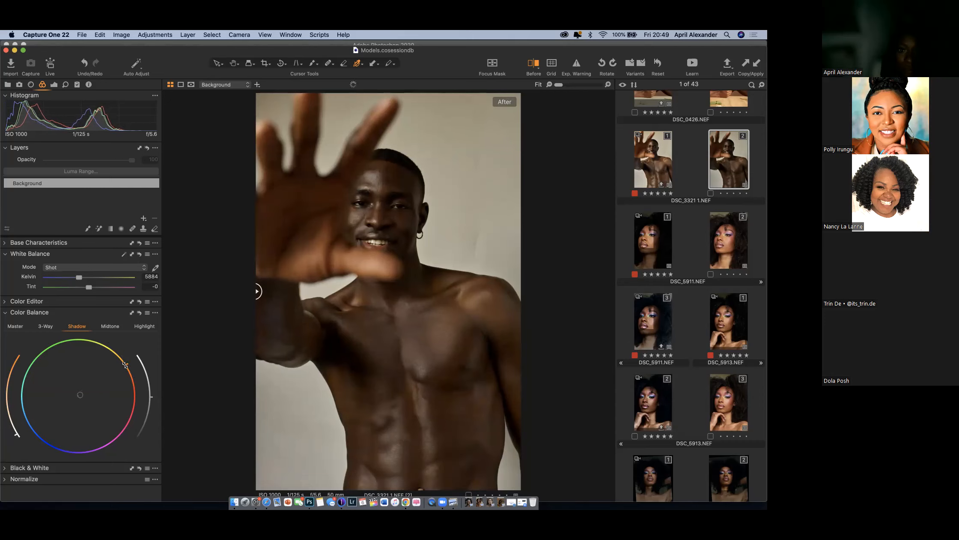
# Compare variants 1 and 2 of DSC_3321 1.NEF by switching between them, and return to variant 2.
pyautogui.click(653, 165)
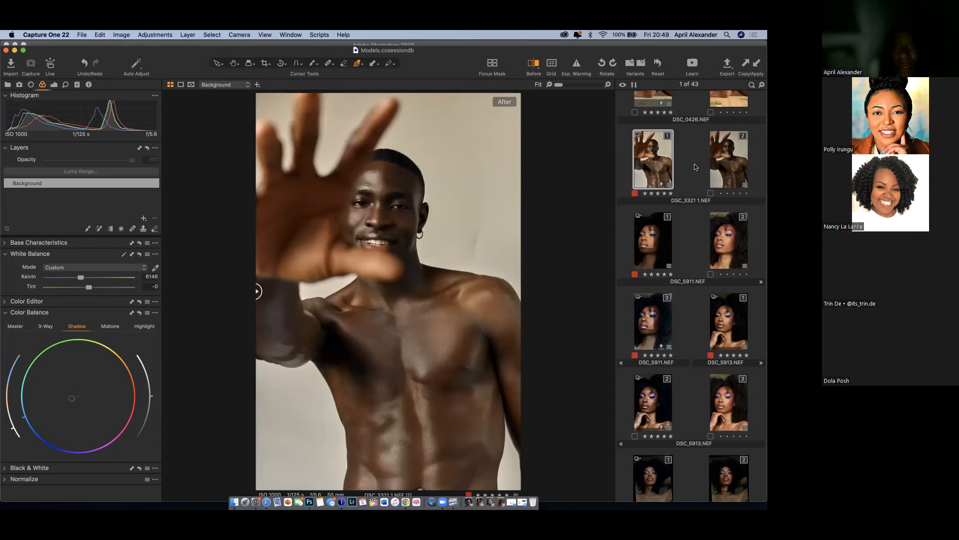
pyautogui.click(723, 167)
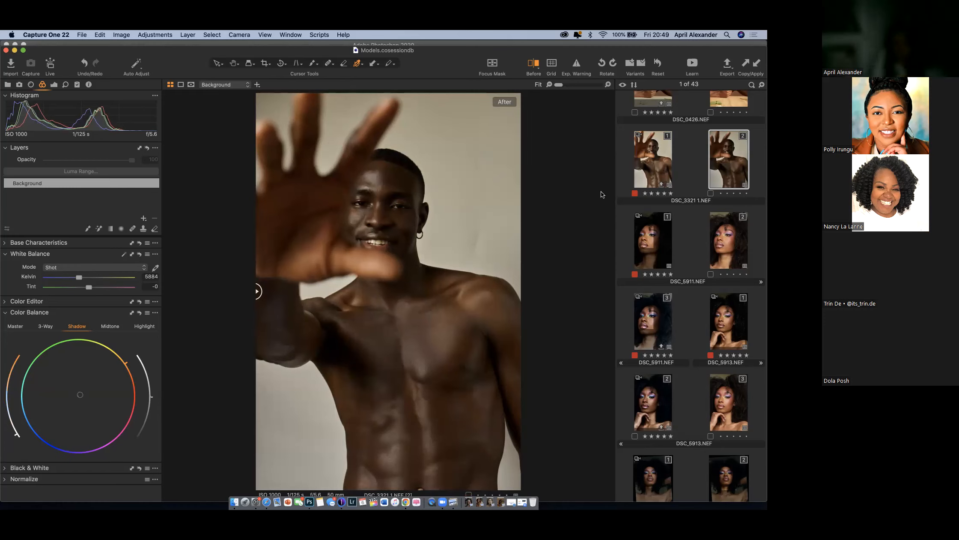
pyautogui.click(647, 165)
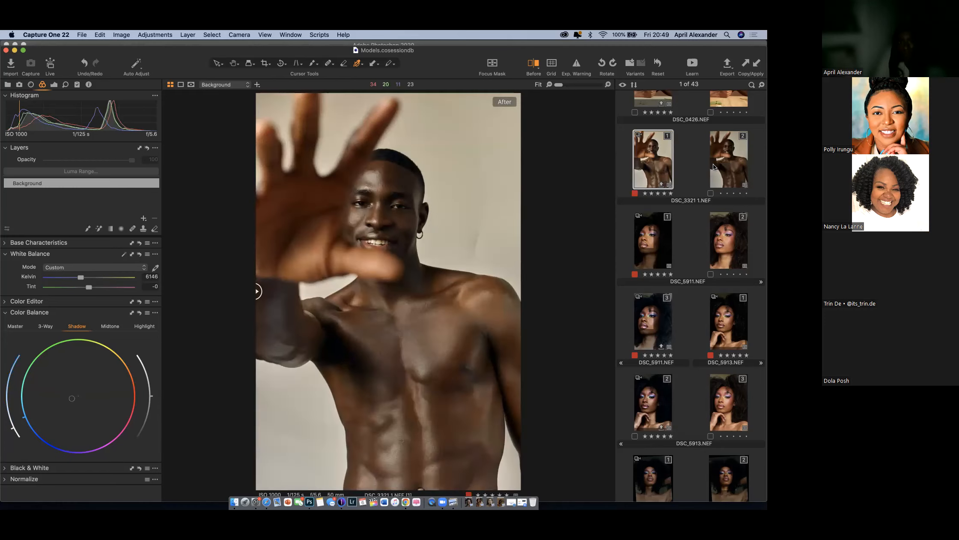
pyautogui.click(712, 164)
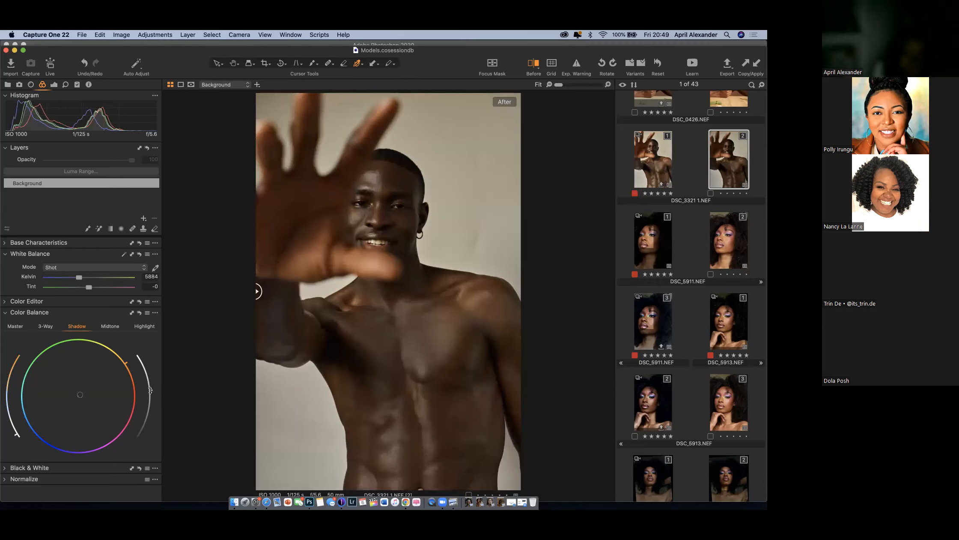
# Tint variant 2's midtones toward a warm yellow-orange in Color Balance and slightly raise the tint's saturation.
pyautogui.click(102, 329)
pyautogui.moveTo(133, 382)
pyautogui.mouseDown()
pyautogui.moveTo(127, 365)
pyautogui.moveTo(19, 439)
pyautogui.moveTo(11, 427)
pyautogui.mouseUp()
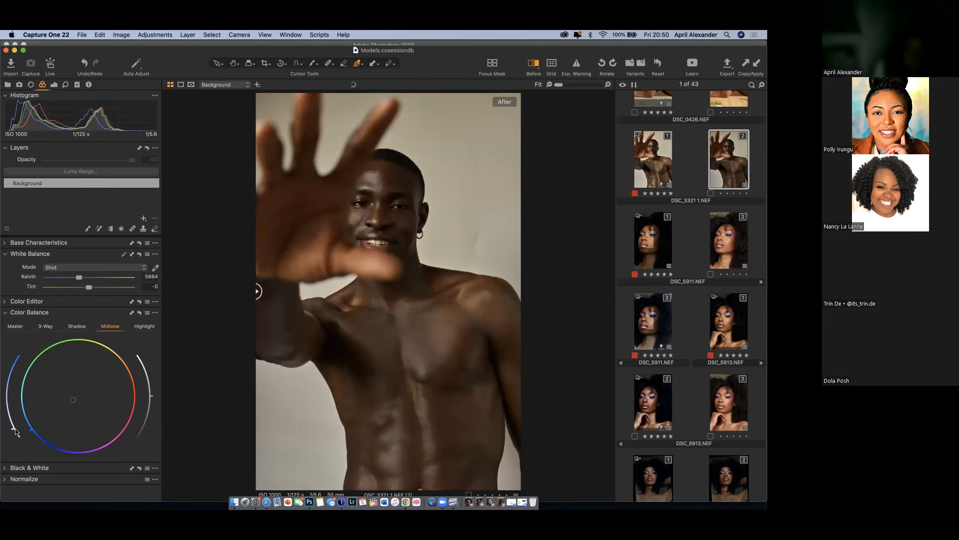
pyautogui.moveTo(71, 398); pyautogui.dragTo(84, 390)
pyautogui.moveTo(11, 427); pyautogui.dragTo(8, 426)
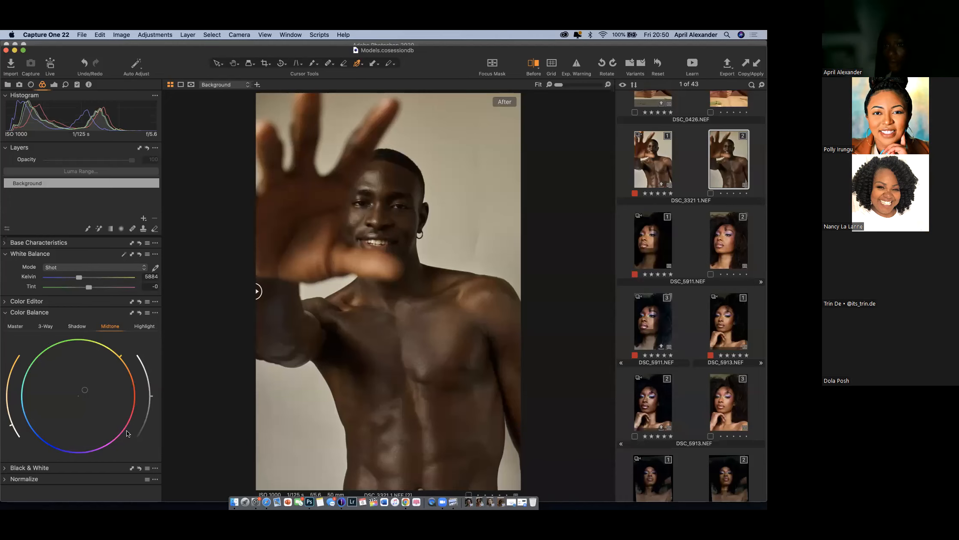
pyautogui.click(53, 84)
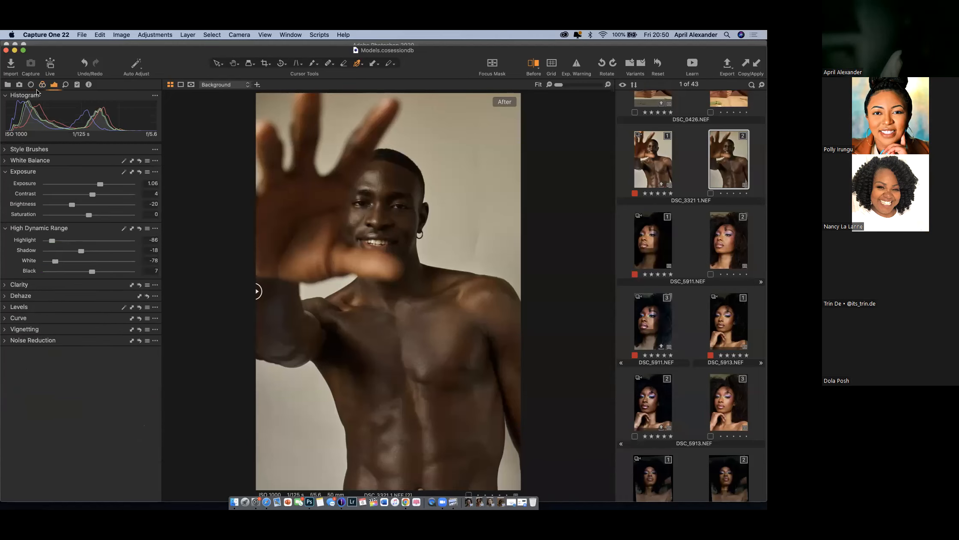
pyautogui.click(31, 86)
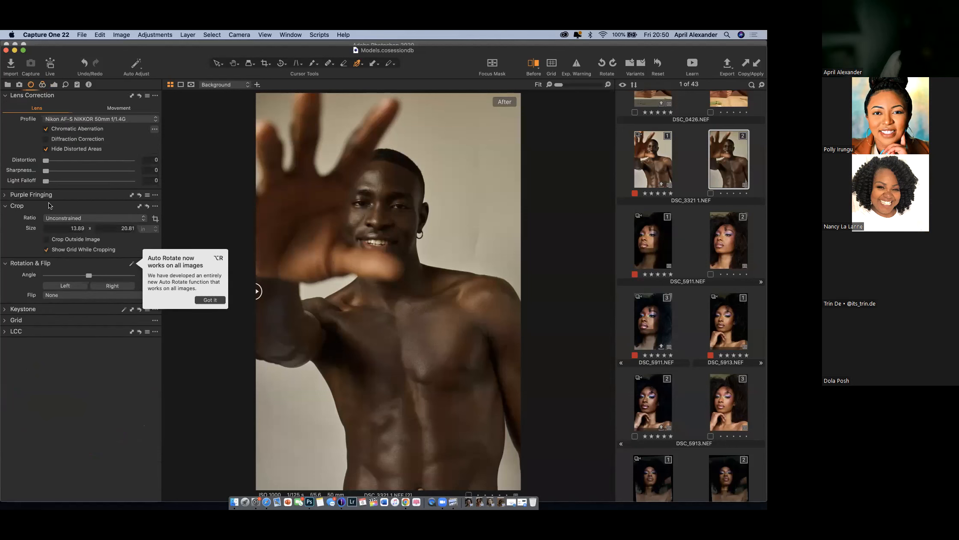
pyautogui.click(44, 85)
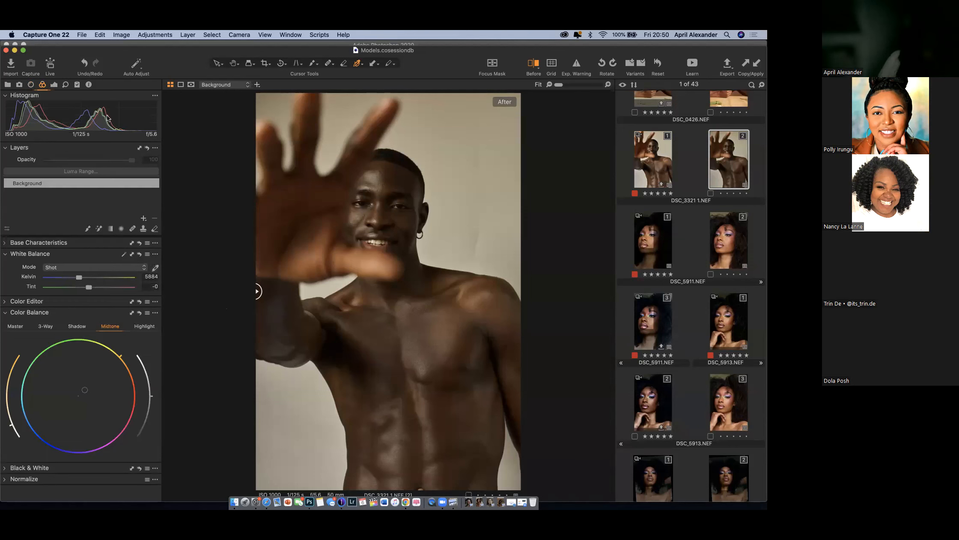
pyautogui.moveTo(178, 48); pyautogui.dragTo(182, 42)
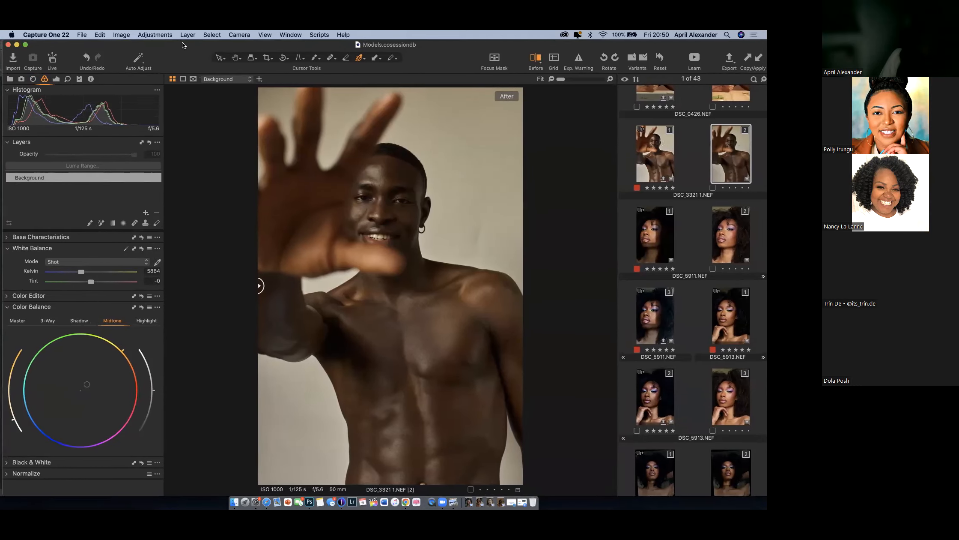
pyautogui.click(54, 80)
pyautogui.click(5, 336)
pyautogui.click(4, 335)
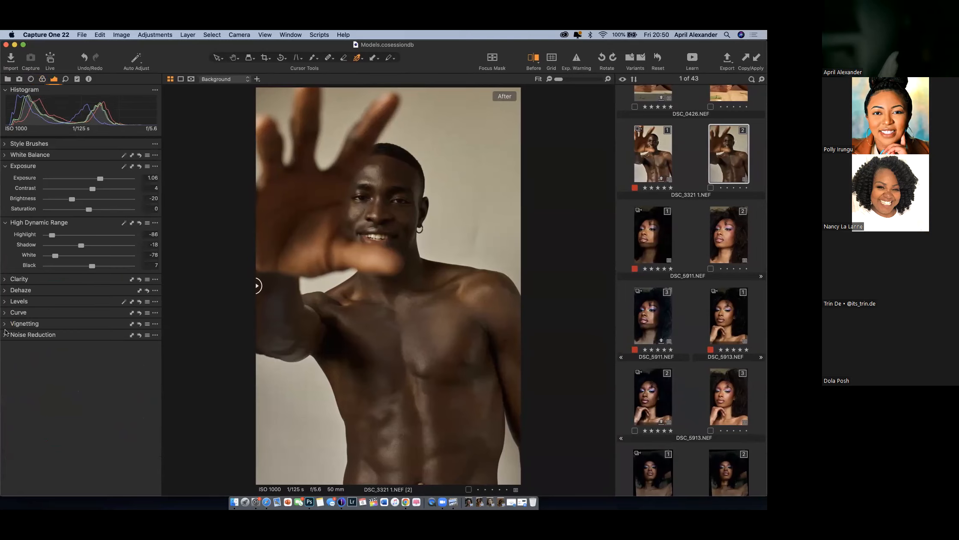
pyautogui.click(5, 323)
pyautogui.click(4, 323)
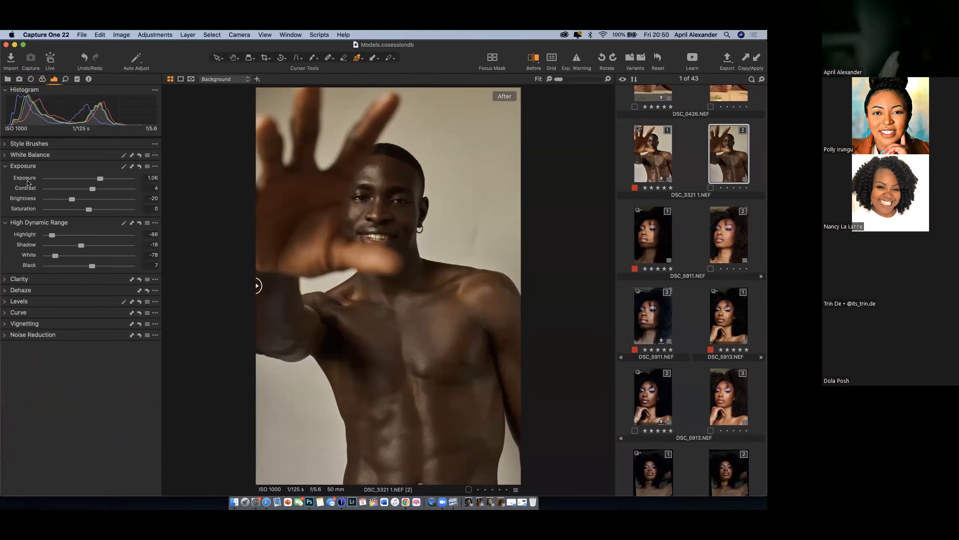
pyautogui.click(68, 80)
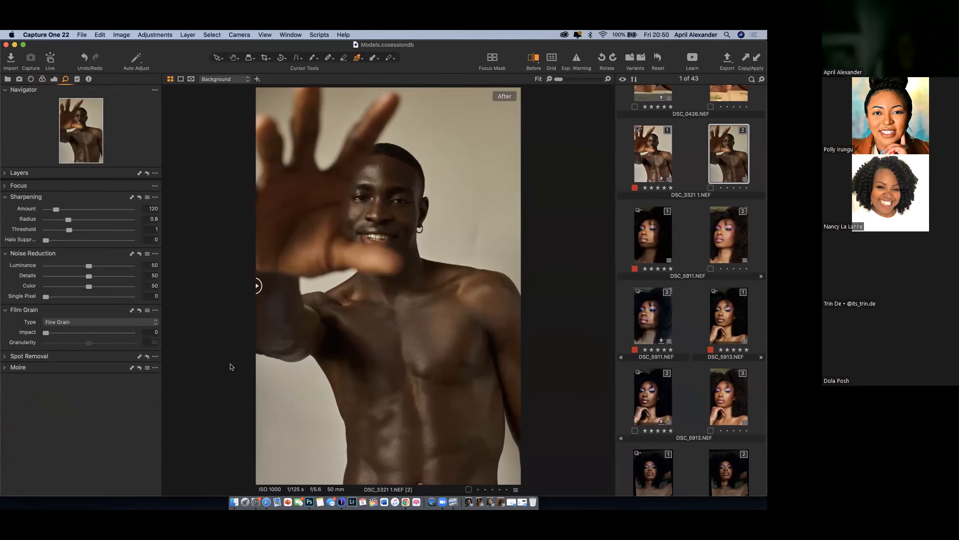
pyautogui.click(54, 80)
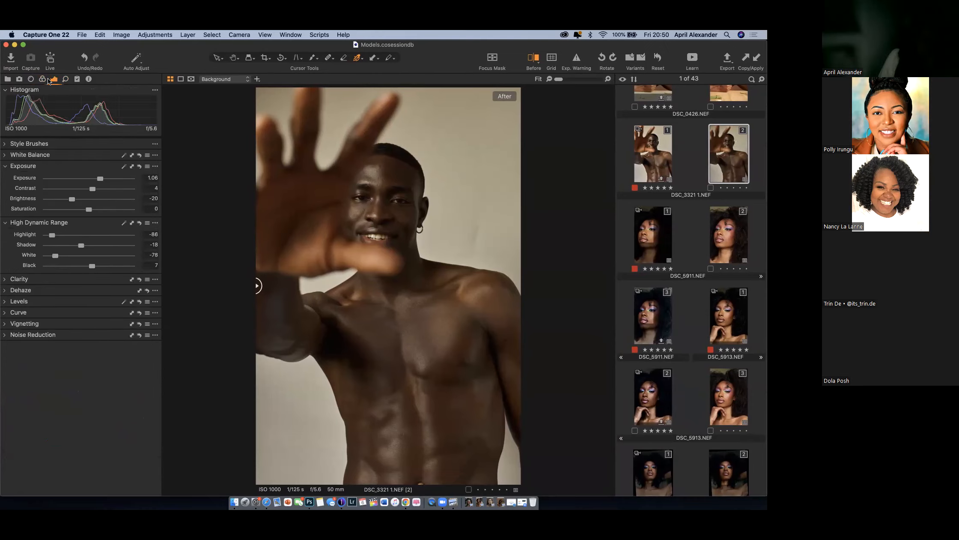
pyautogui.click(5, 280)
# Raise variant 2's midtone lightness slightly above neutral in Color Balance and ease the midtone tint's saturation down a touch.
pyautogui.click(45, 81)
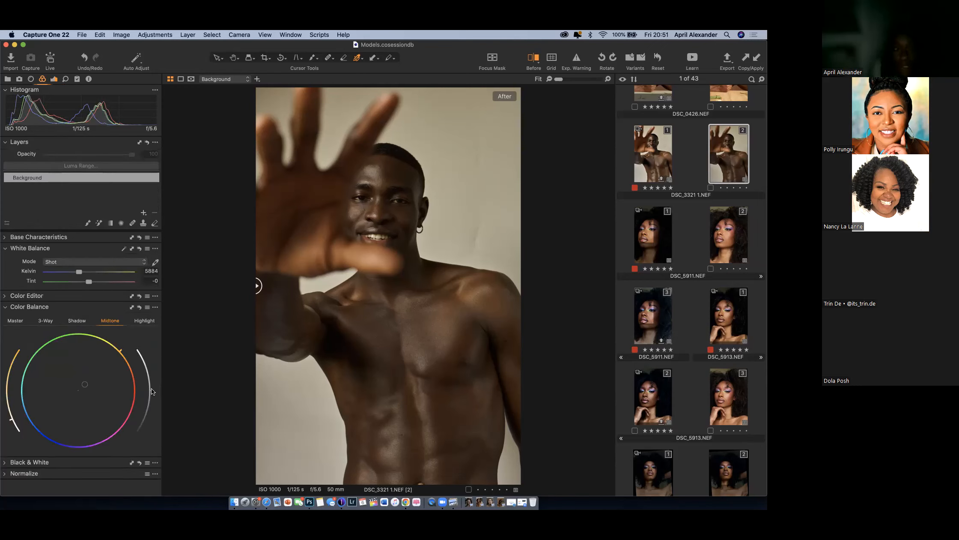
pyautogui.moveTo(153, 399); pyautogui.dragTo(150, 378)
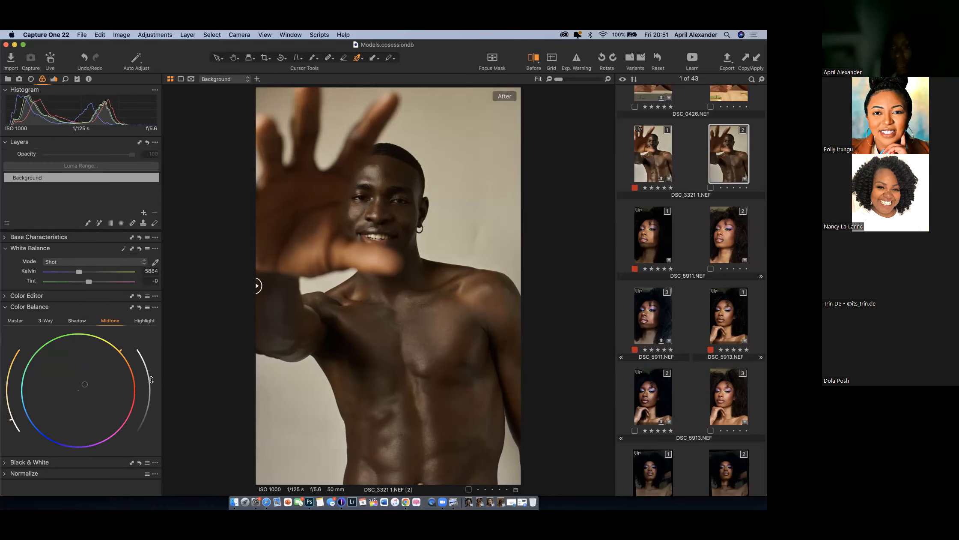
pyautogui.moveTo(151, 379)
pyautogui.mouseDown()
pyautogui.moveTo(148, 369)
pyautogui.moveTo(153, 389)
pyautogui.moveTo(147, 369)
pyautogui.mouseUp()
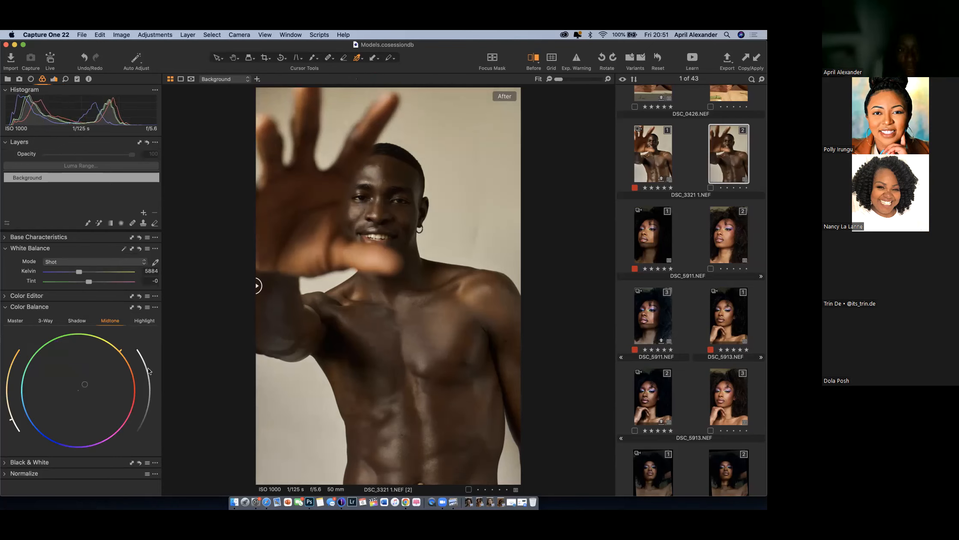
pyautogui.moveTo(148, 369)
pyautogui.mouseDown()
pyautogui.moveTo(148, 433)
pyautogui.moveTo(149, 379)
pyautogui.mouseUp()
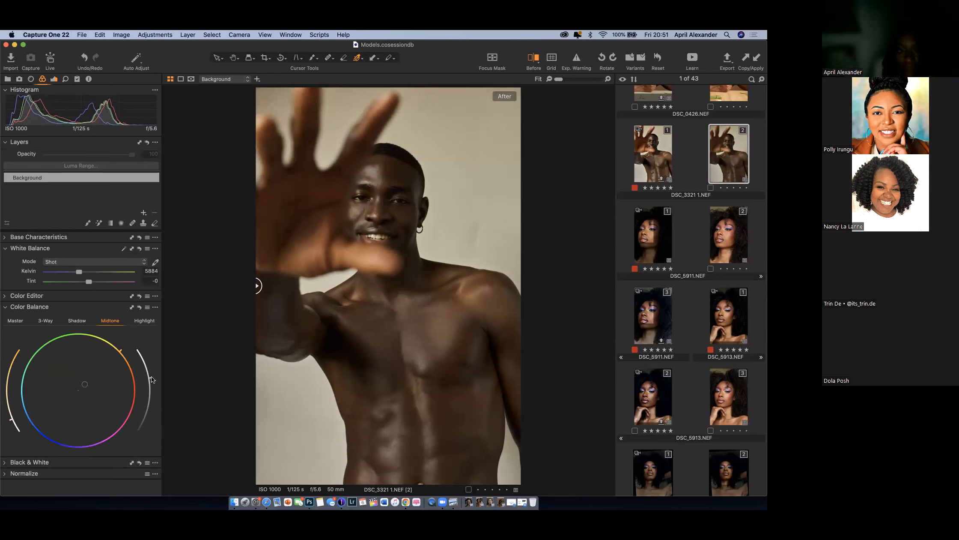
pyautogui.moveTo(150, 381); pyautogui.dragTo(149, 376)
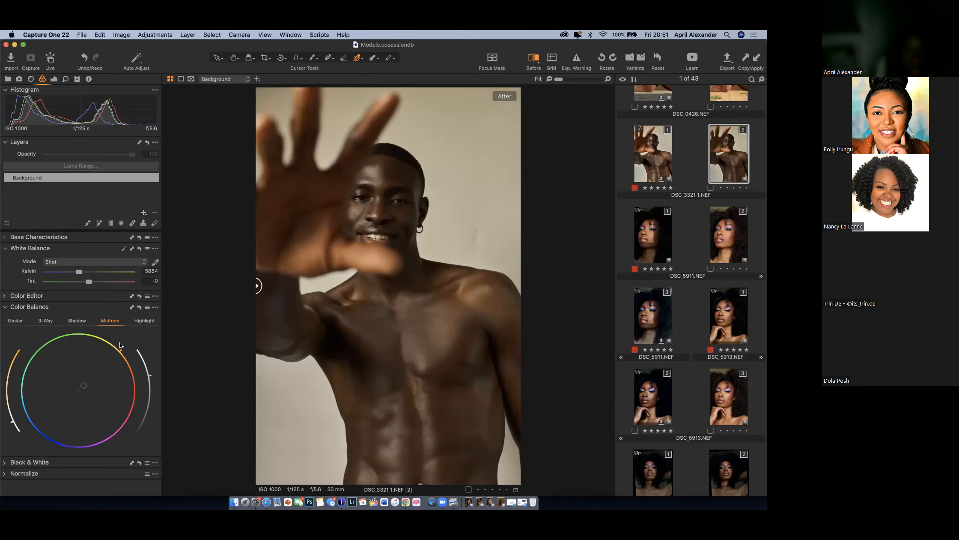
# Brighten the highlights noticeably in Color Balance and reduce the red highlight tint's saturation to its minimum.
pyautogui.click(150, 321)
pyautogui.moveTo(152, 390); pyautogui.dragTo(145, 361)
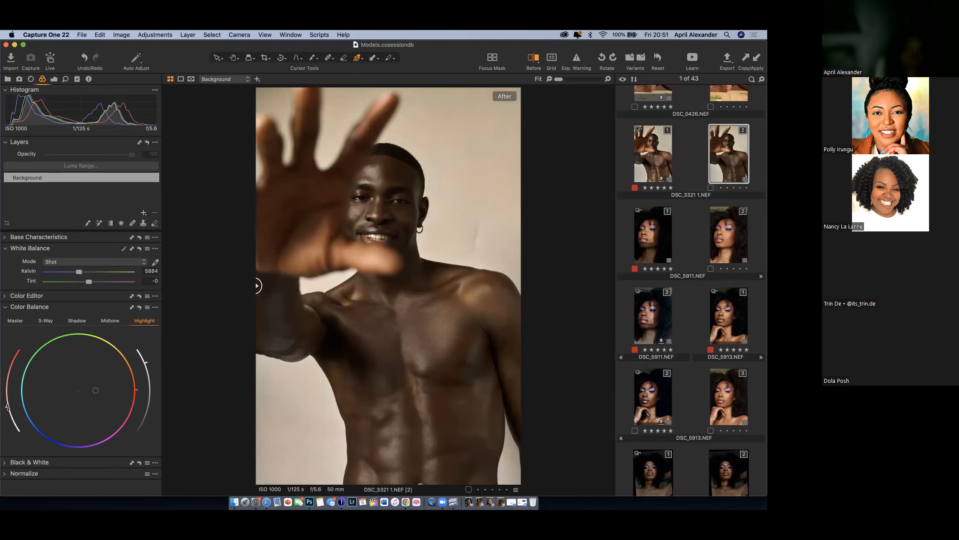
pyautogui.moveTo(145, 363)
pyautogui.mouseDown()
pyautogui.moveTo(151, 369)
pyautogui.moveTo(147, 362)
pyautogui.mouseUp()
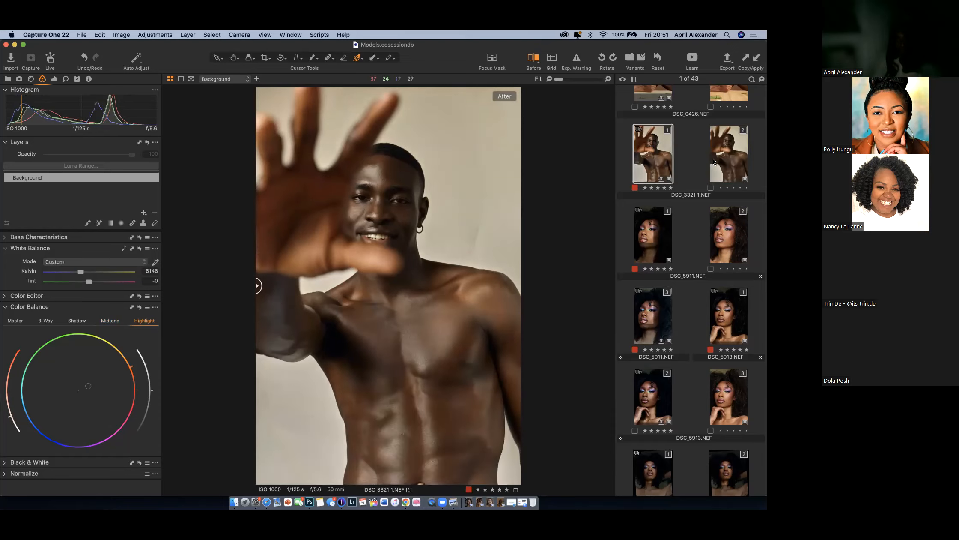
# Compare variants 1 and 2 of DSC_3321 1.NEF by switching back and forth between them.
pyautogui.click(674, 161)
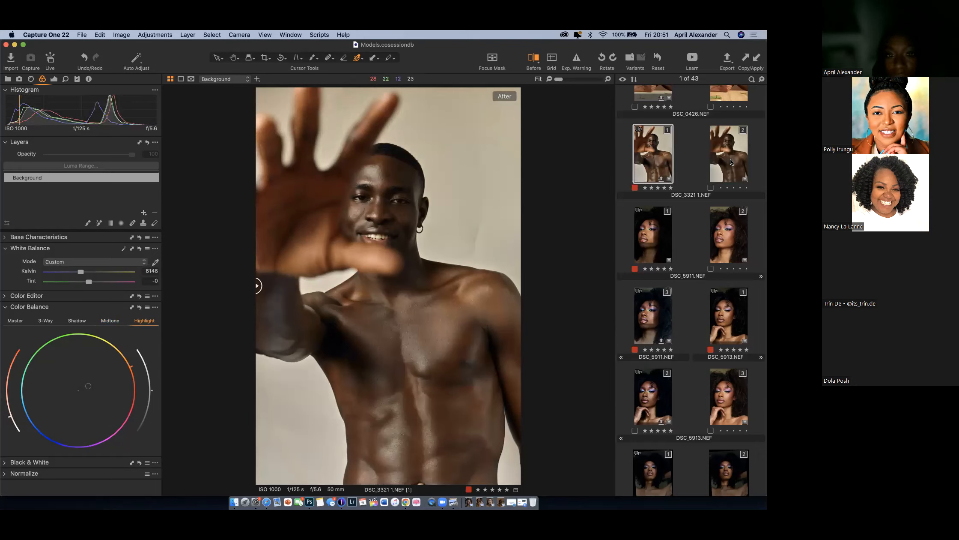
pyautogui.click(730, 159)
pyautogui.click(670, 152)
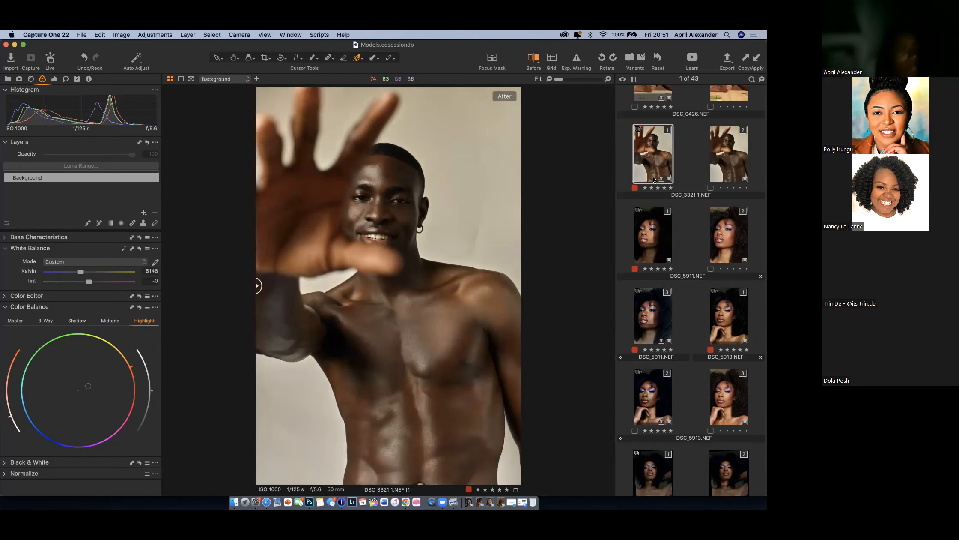
pyautogui.click(729, 160)
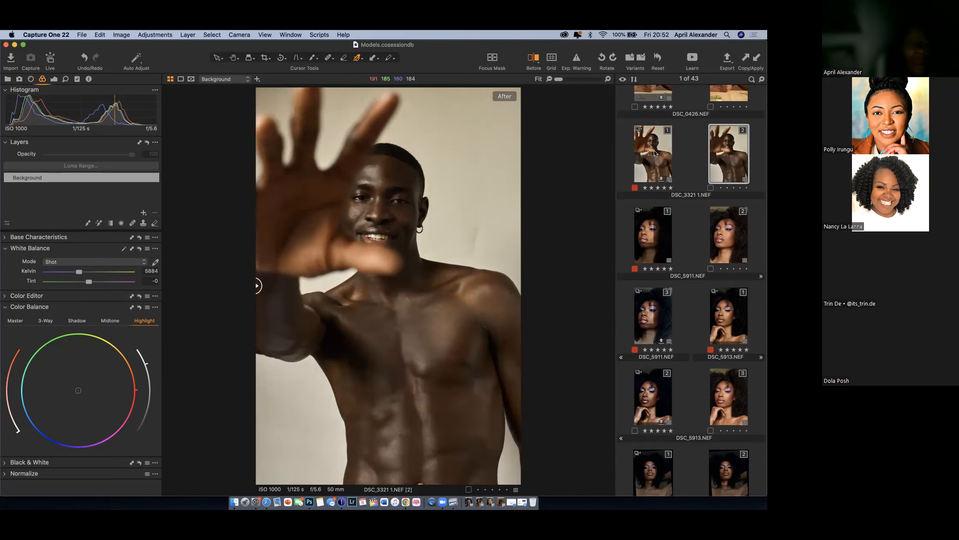
pyautogui.click(665, 153)
# Shift variant 2's highlight hue slightly toward orange and warm its white balance to 6224 Kelvin.
pyautogui.click(728, 156)
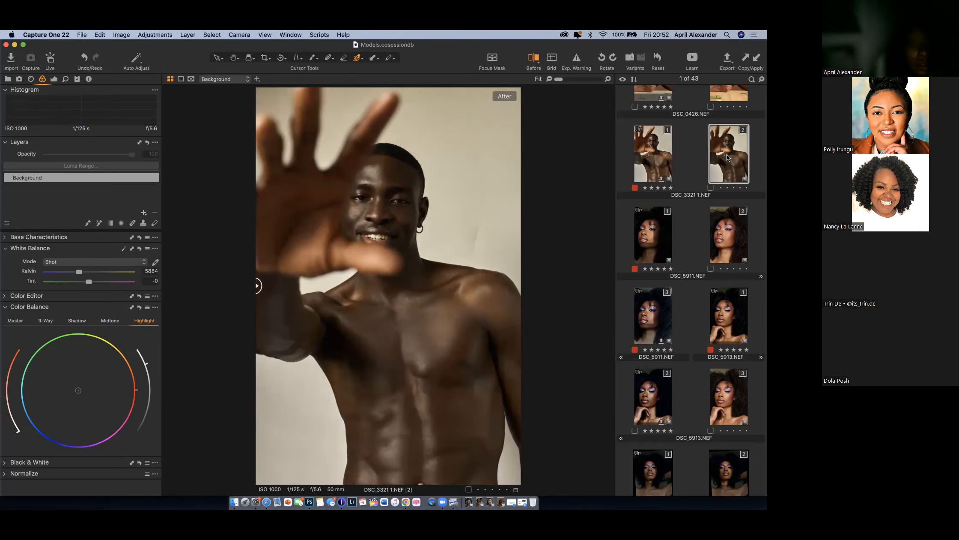
pyautogui.moveTo(135, 385); pyautogui.dragTo(131, 374)
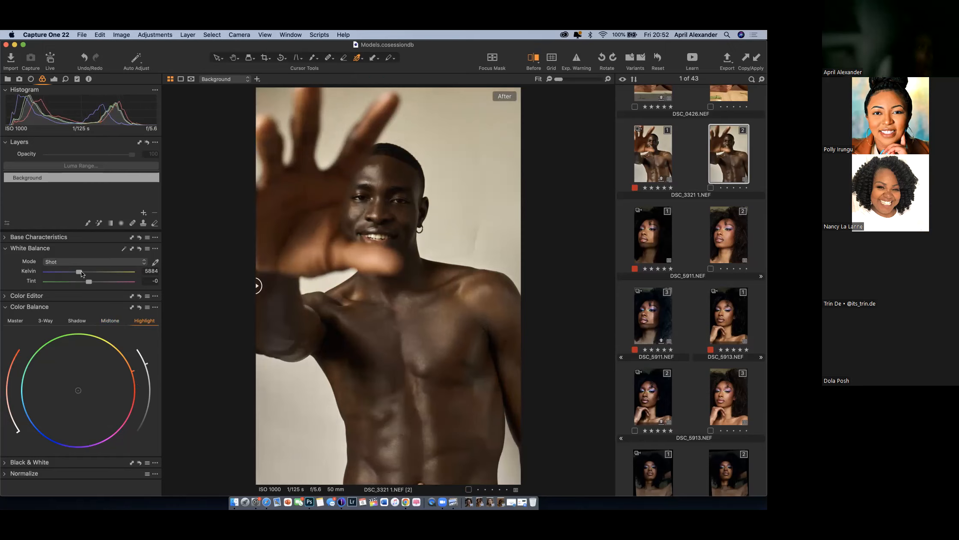
pyautogui.moveTo(81, 271); pyautogui.dragTo(82, 268)
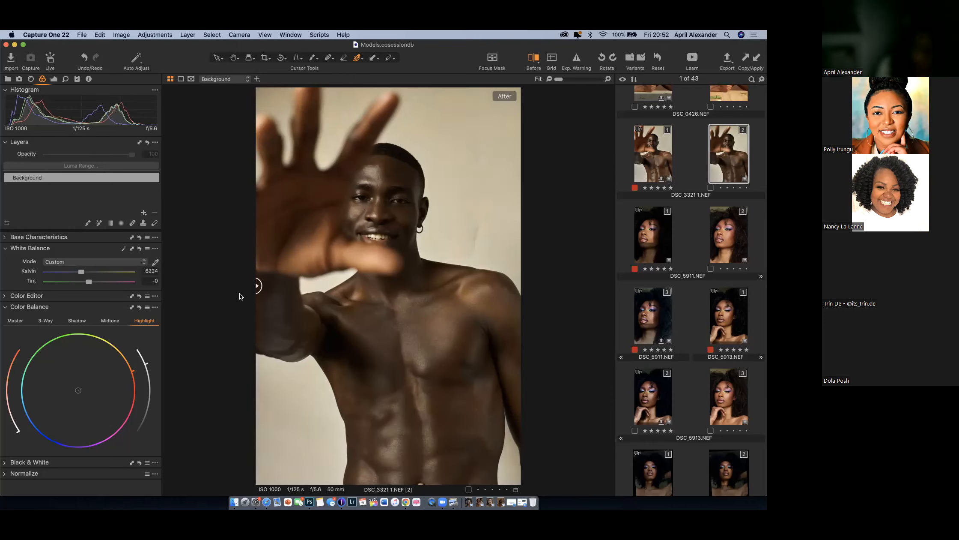
# Review variant 1's tint and lightness settings for the individual tonal ranges in Color Balance, ending on the shadows.
pyautogui.click(643, 155)
pyautogui.click(77, 320)
pyautogui.click(116, 322)
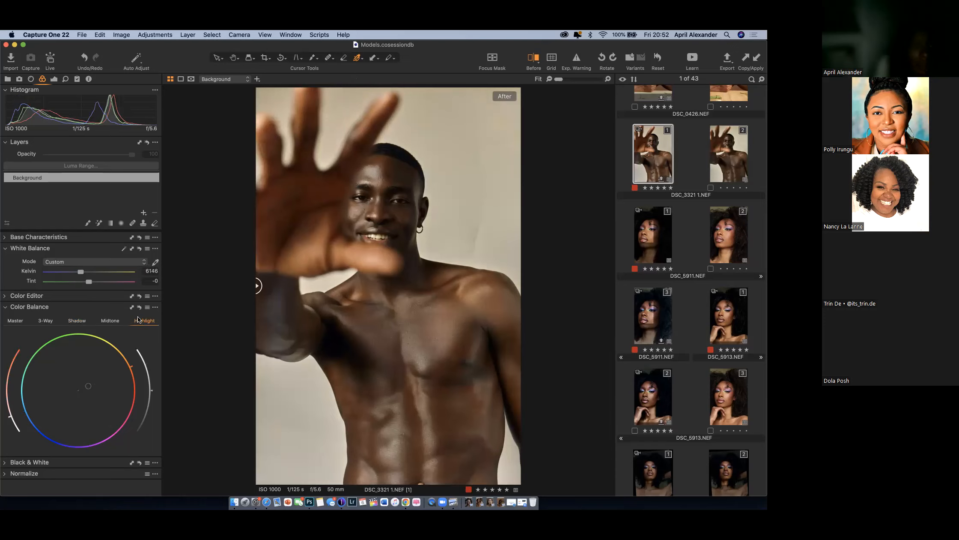
pyautogui.click(94, 321)
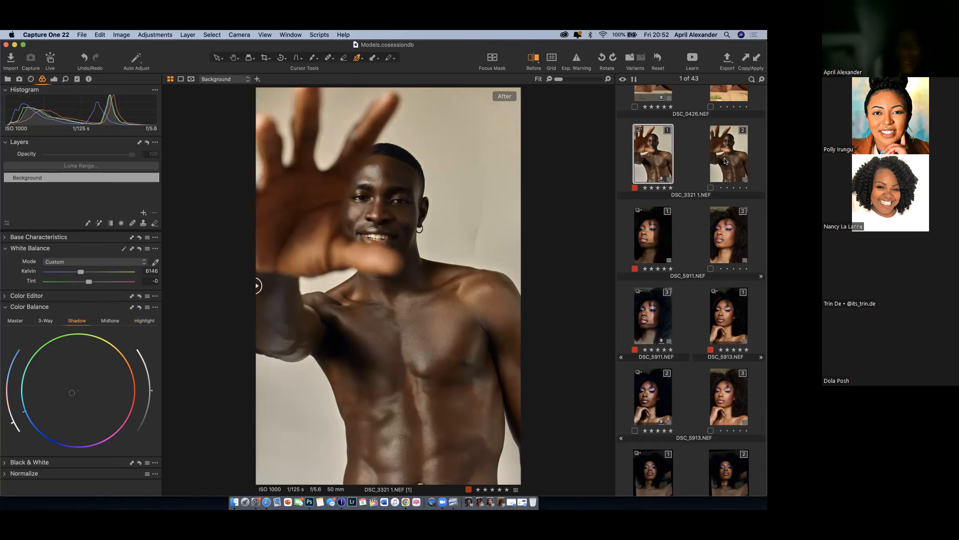
# Change variant 2's shadow tint from orange to blue in Color Balance, keeping its saturation very low.
pyautogui.click(724, 169)
pyautogui.moveTo(152, 383); pyautogui.dragTo(153, 385)
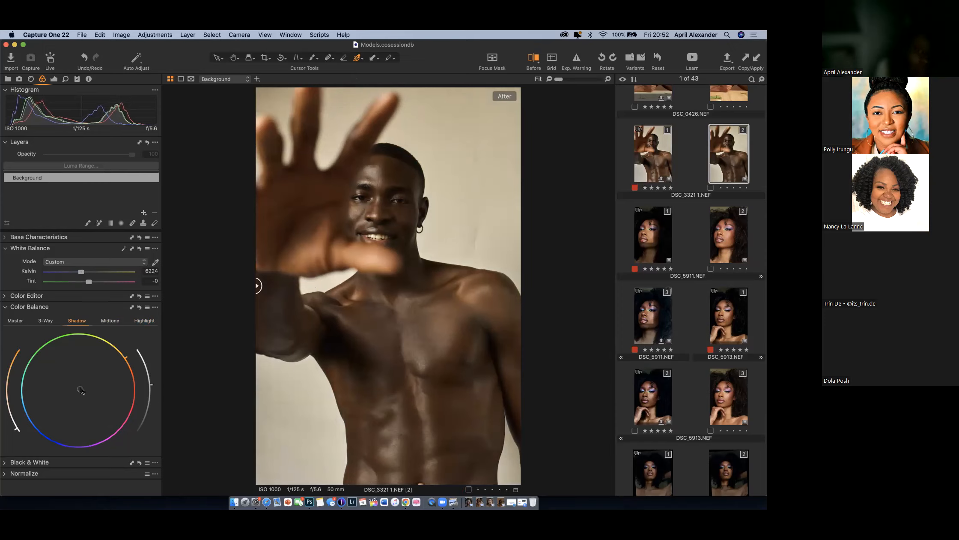
pyautogui.moveTo(124, 355)
pyautogui.mouseDown()
pyautogui.moveTo(89, 340)
pyautogui.moveTo(43, 350)
pyautogui.moveTo(47, 420)
pyautogui.mouseUp()
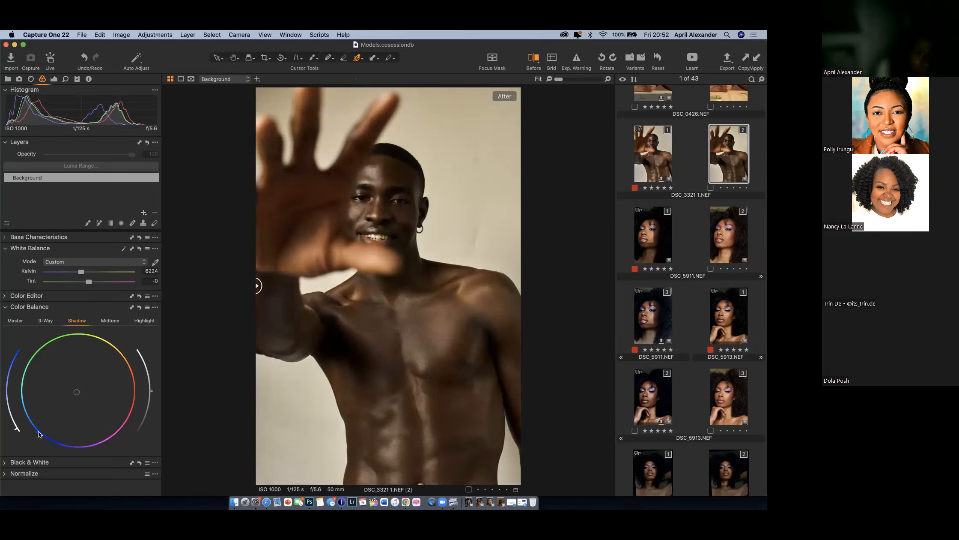
pyautogui.moveTo(39, 434)
pyautogui.mouseDown()
pyautogui.moveTo(41, 365)
pyautogui.moveTo(110, 347)
pyautogui.moveTo(121, 359)
pyautogui.moveTo(34, 368)
pyautogui.moveTo(25, 424)
pyautogui.mouseUp()
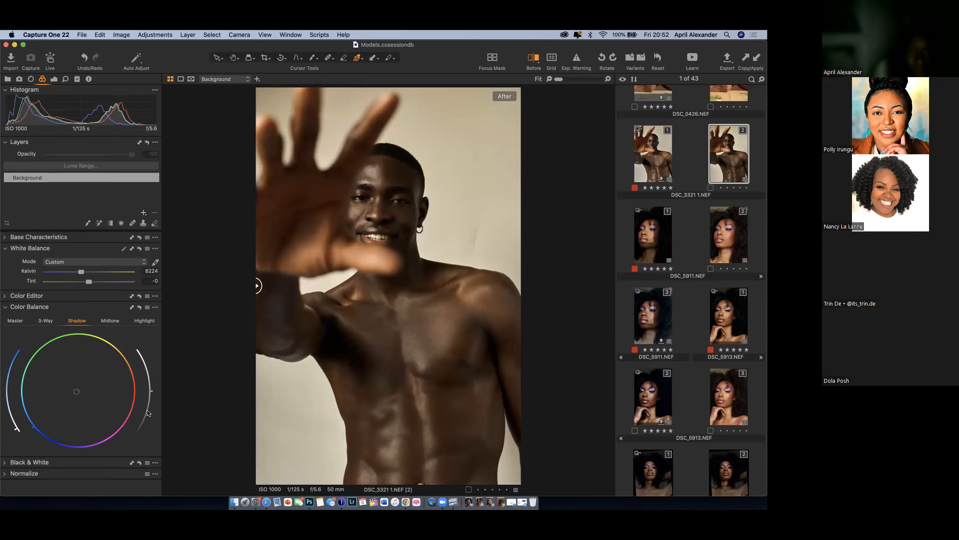
# Lift the shadow lightness slightly above neutral in Color Balance and bring the midtone lightness back closer to neutral.
pyautogui.moveTo(151, 390); pyautogui.dragTo(151, 388)
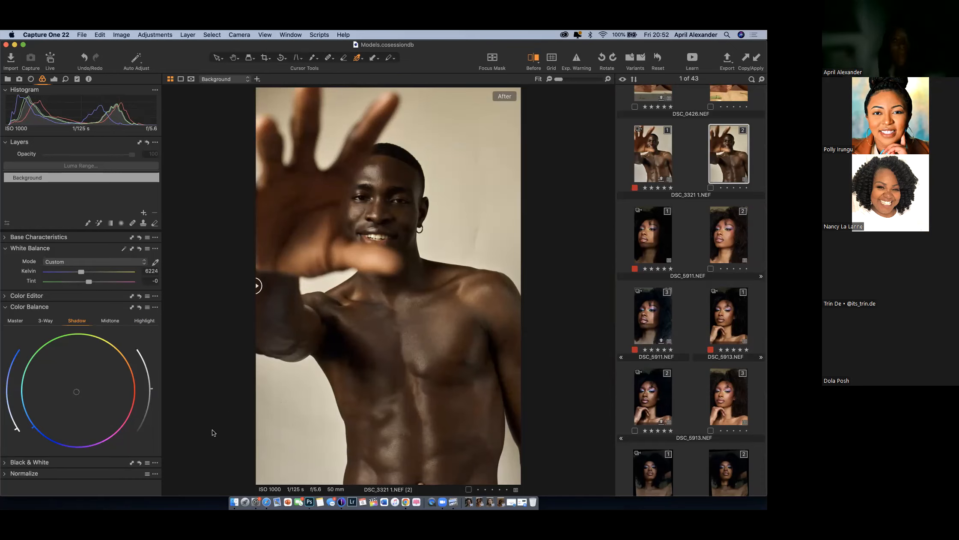
pyautogui.moveTo(150, 387); pyautogui.dragTo(151, 385)
pyautogui.moveTo(15, 430); pyautogui.dragTo(14, 426)
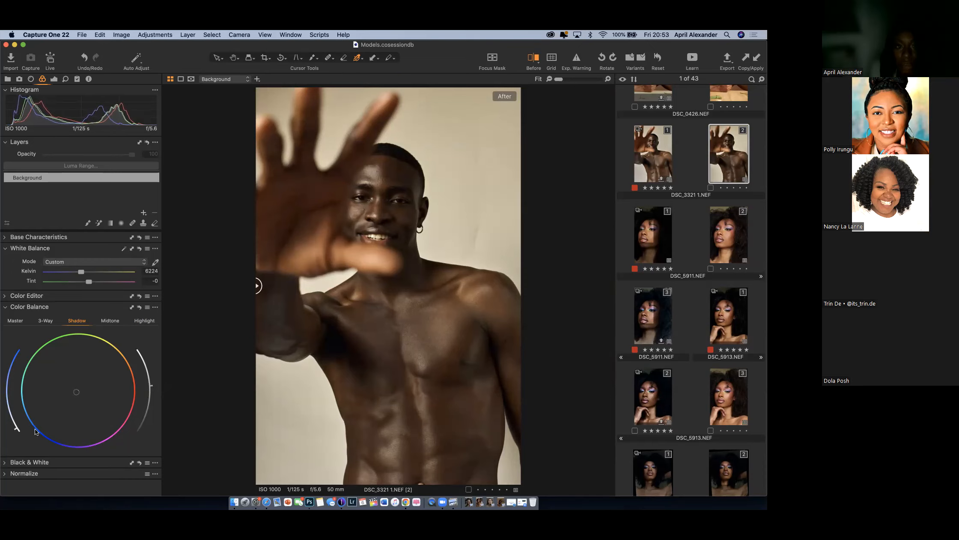
pyautogui.moveTo(151, 385); pyautogui.dragTo(152, 384)
pyautogui.moveTo(151, 385); pyautogui.dragTo(152, 387)
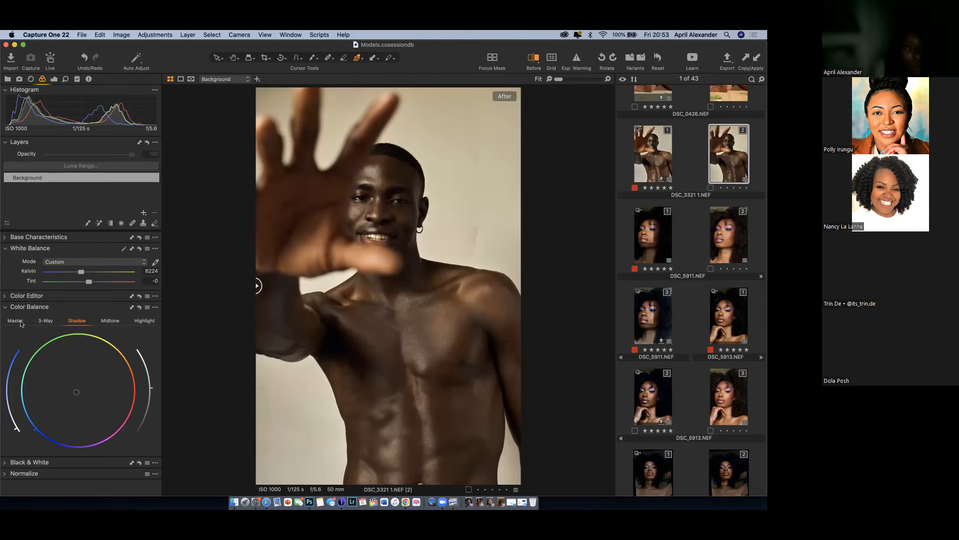
pyautogui.click(115, 322)
pyautogui.moveTo(152, 378); pyautogui.dragTo(151, 383)
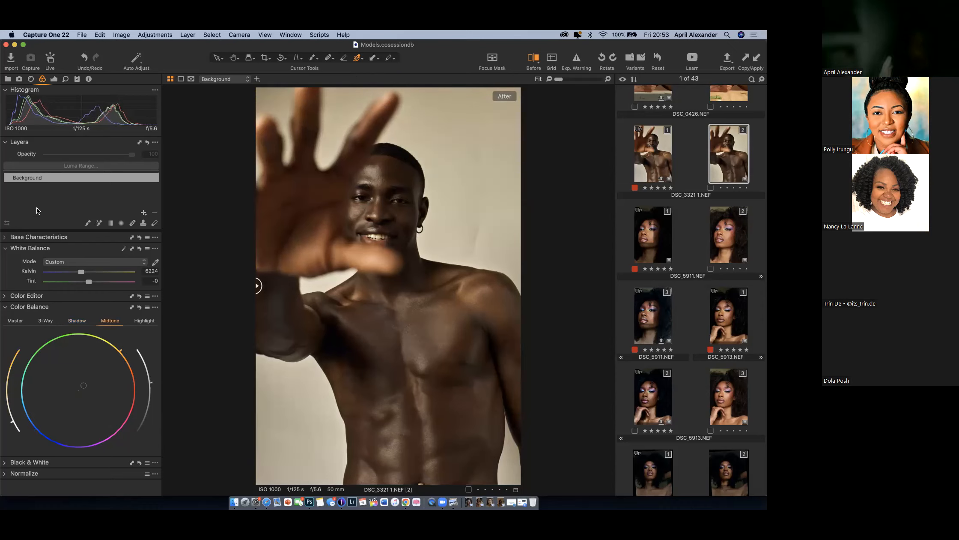
# Set variant 2's exposure to 1.08, brightness to -16 and High Dynamic Range highlight to -87.
pyautogui.click(54, 80)
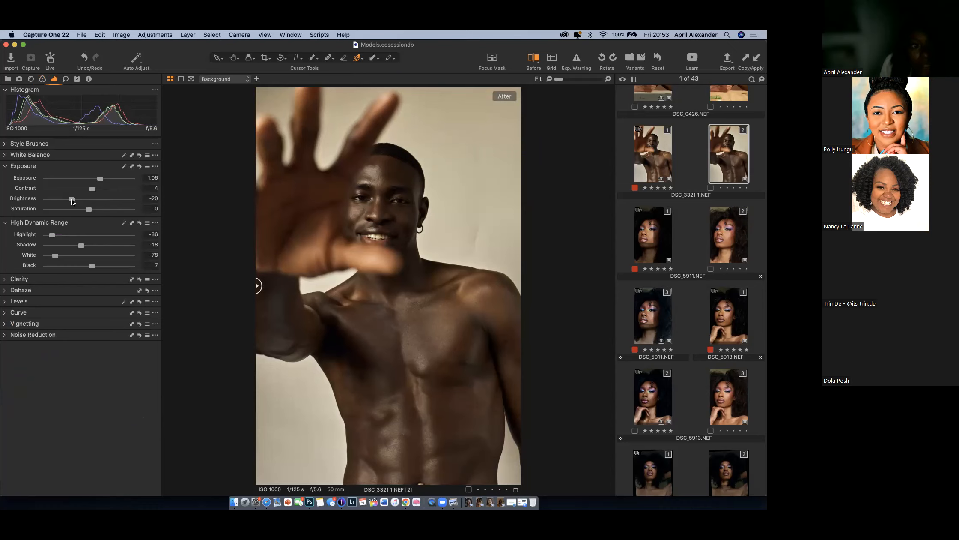
pyautogui.moveTo(73, 202); pyautogui.dragTo(100, 178)
pyautogui.moveTo(54, 234); pyautogui.dragTo(51, 234)
pyautogui.moveTo(100, 182); pyautogui.dragTo(100, 182)
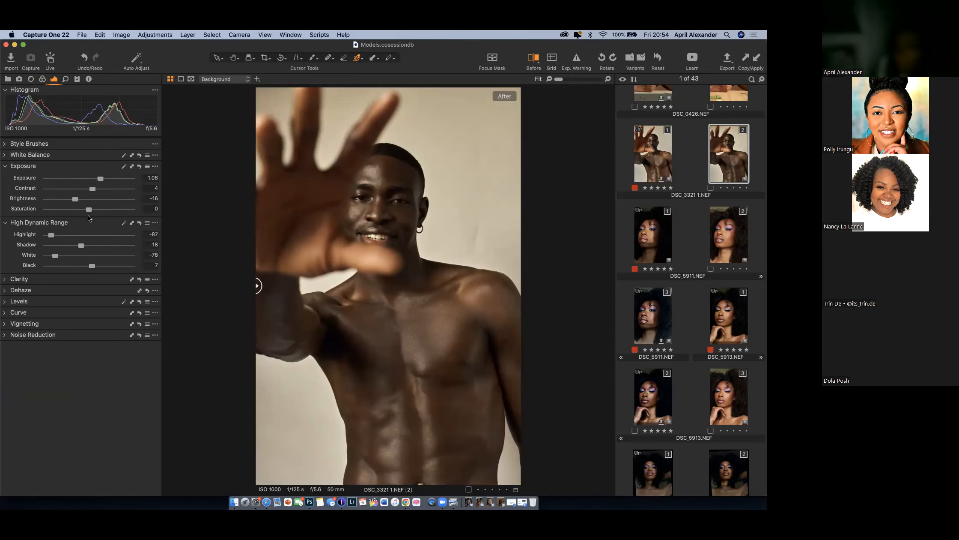
# Shift the master tint in Color Balance toward yellow and lower its saturation.
pyautogui.click(42, 79)
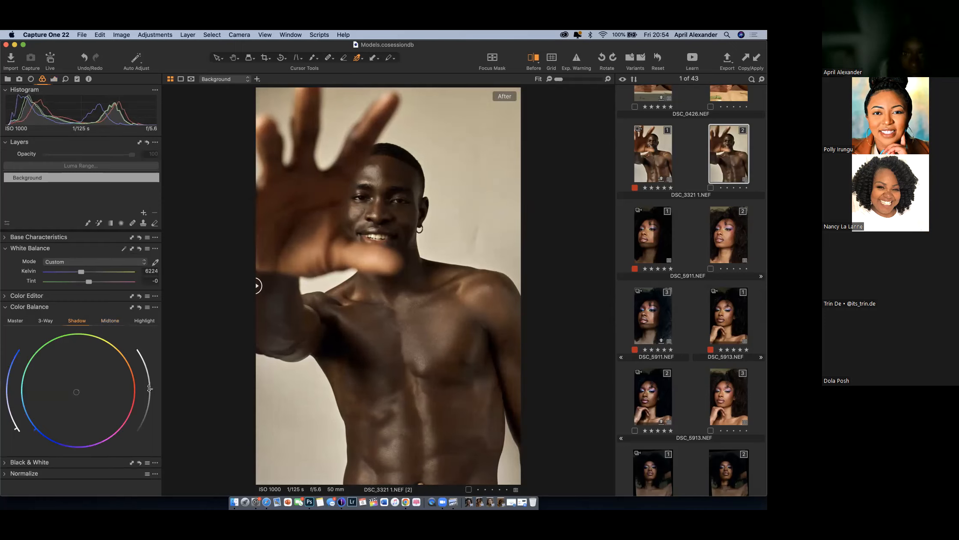
pyautogui.click(17, 321)
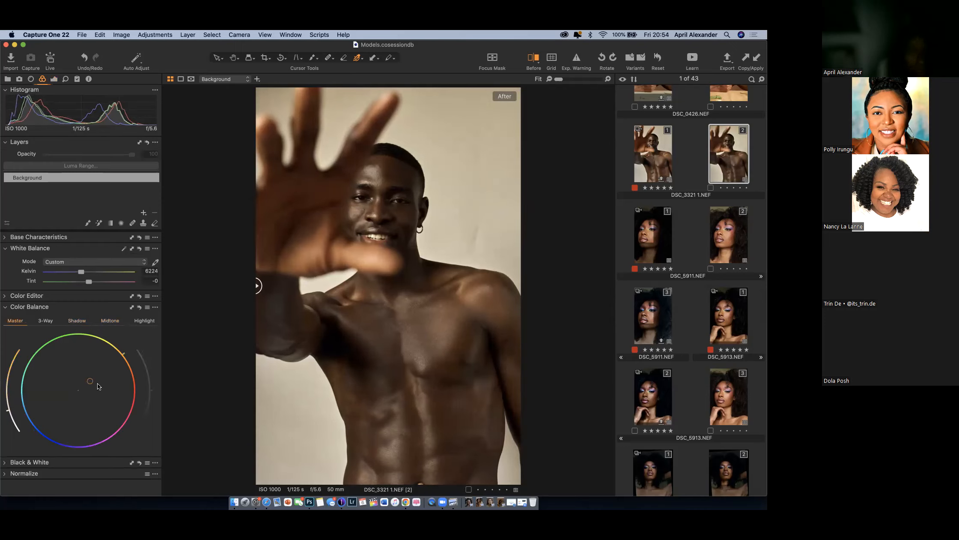
pyautogui.moveTo(125, 354)
pyautogui.mouseDown()
pyautogui.moveTo(129, 399)
pyautogui.moveTo(94, 441)
pyautogui.moveTo(43, 429)
pyautogui.moveTo(106, 382)
pyautogui.moveTo(103, 346)
pyautogui.moveTo(113, 351)
pyautogui.mouseUp()
pyautogui.moveTo(7, 414); pyautogui.dragTo(12, 424)
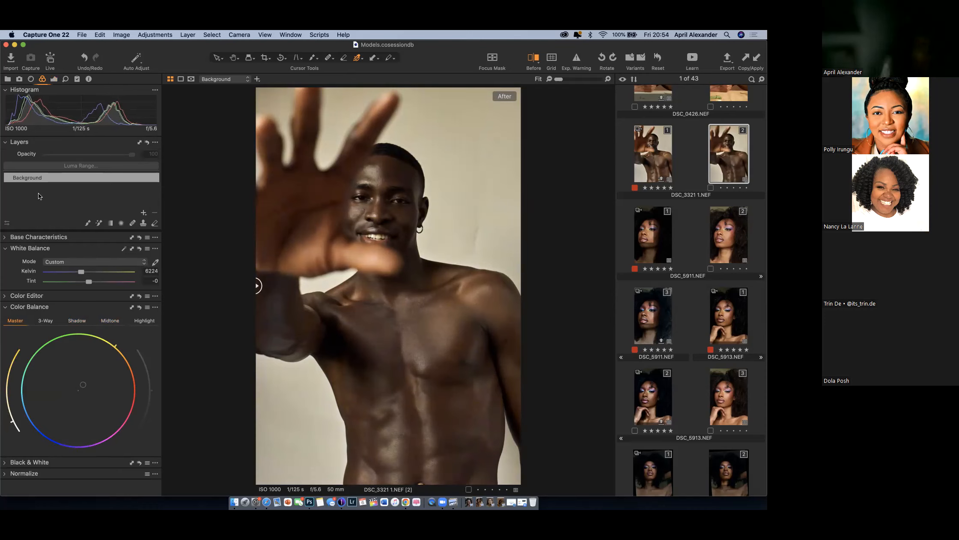
# Set variant 2's clarity to 11 and its High Dynamic Range black to 18.
pyautogui.click(54, 79)
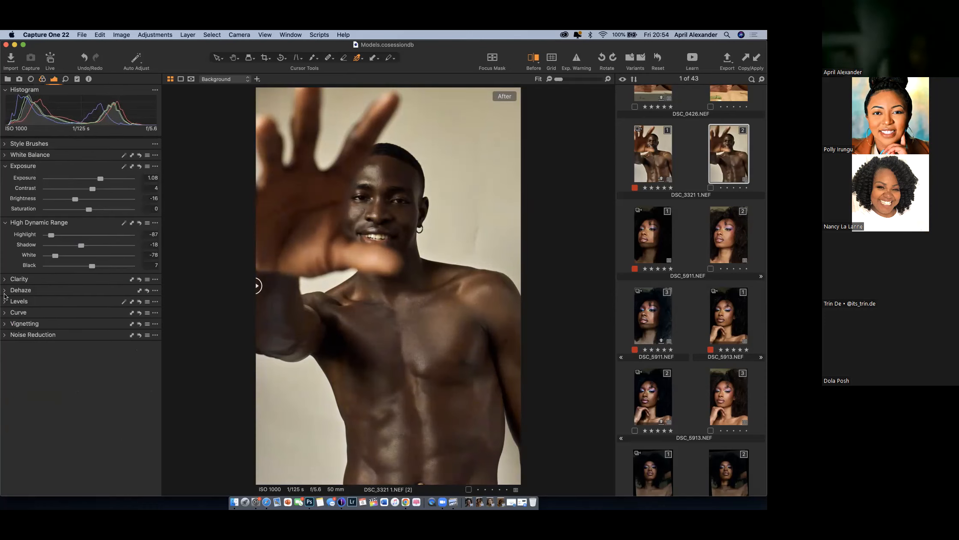
pyautogui.click(5, 278)
pyautogui.moveTo(88, 302); pyautogui.dragTo(93, 303)
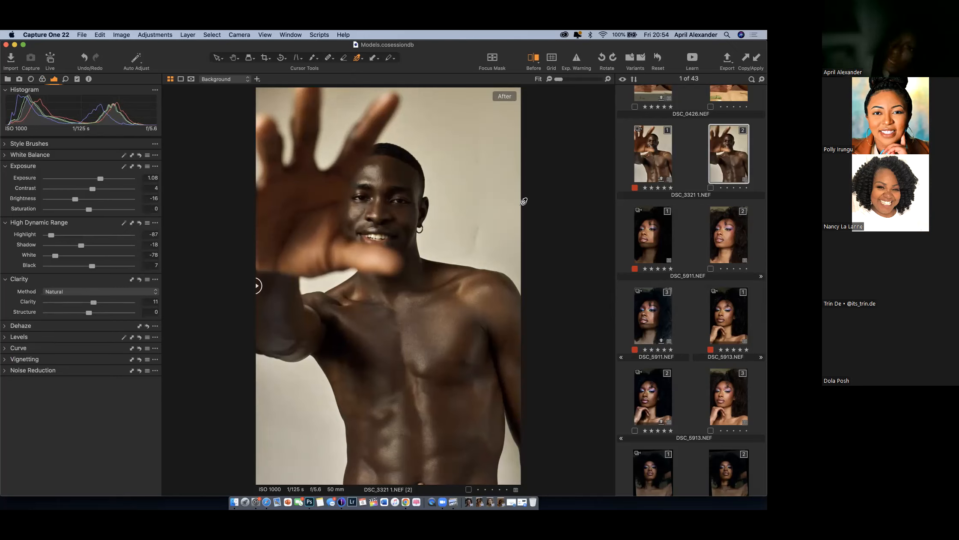
pyautogui.moveTo(92, 266); pyautogui.dragTo(97, 264)
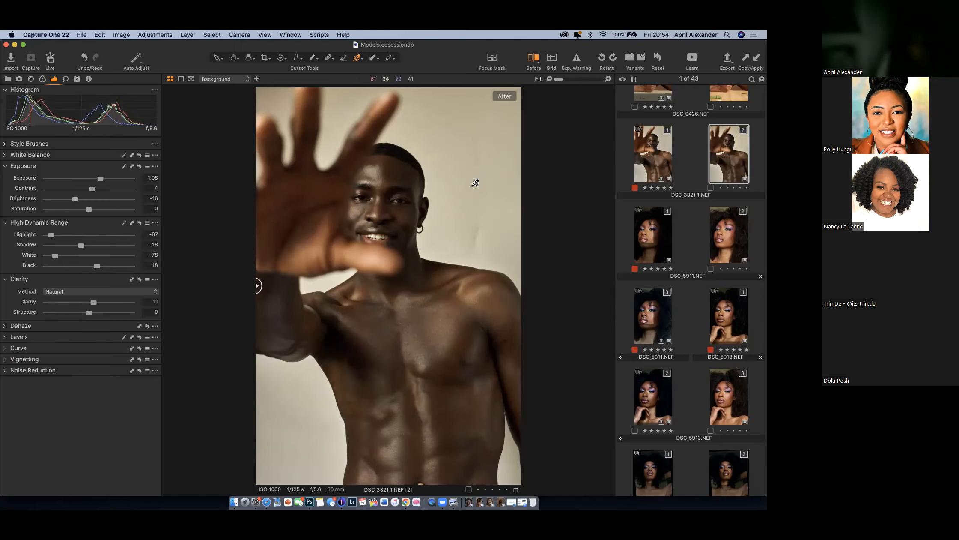
# Show variant 1 beside variant 2 for comparison and set variant 2's brightness to -7.
pyautogui.keyDown('super'); pyautogui.click(658, 161); pyautogui.keyUp('super')
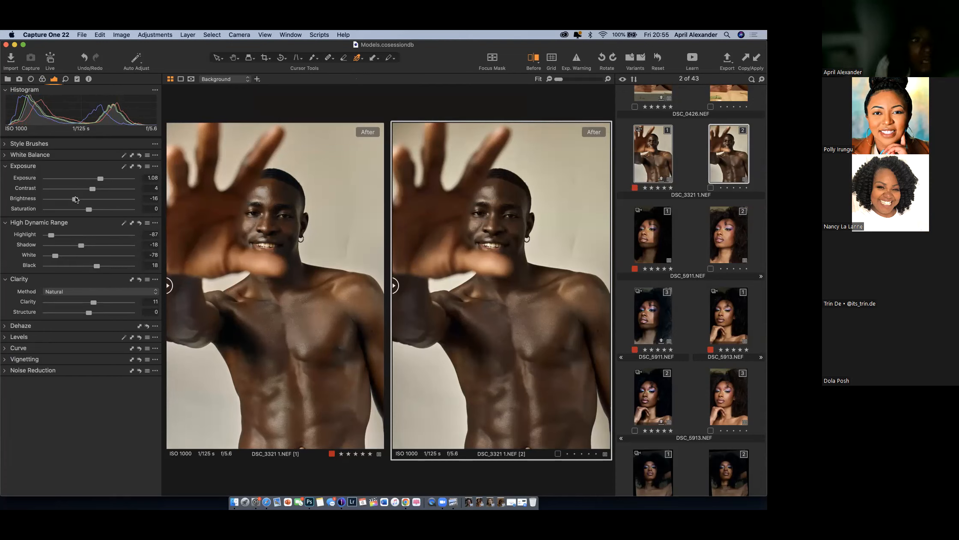
pyautogui.moveTo(77, 198); pyautogui.dragTo(83, 199)
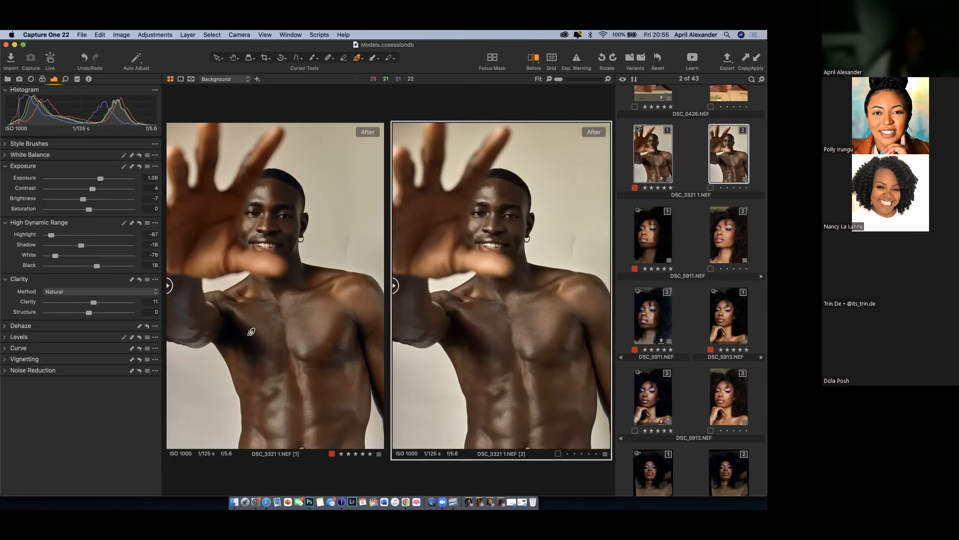
# Examine the skin texture and eye detail of variant 2's face up close beside variant 1.
pyautogui.click(343, 307)
pyautogui.click(499, 206)
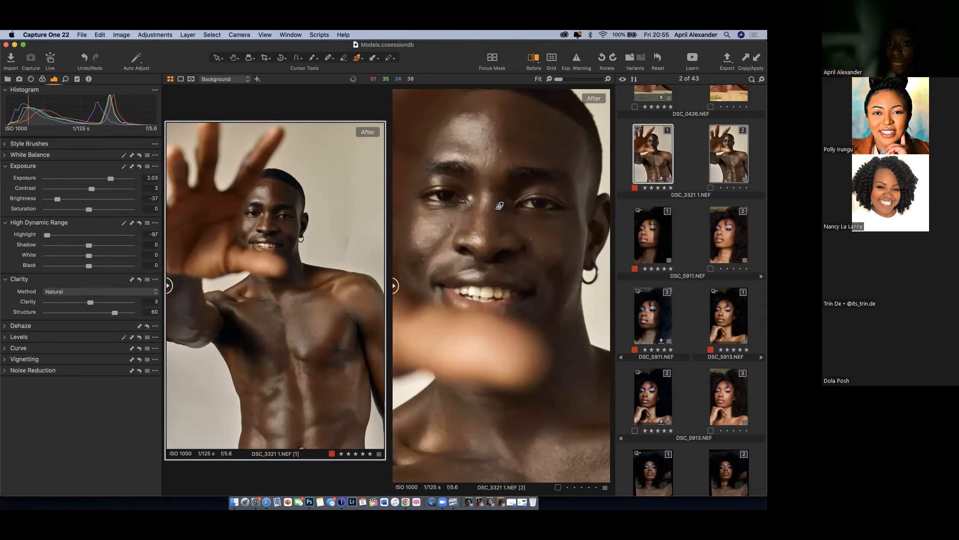
pyautogui.click(499, 206)
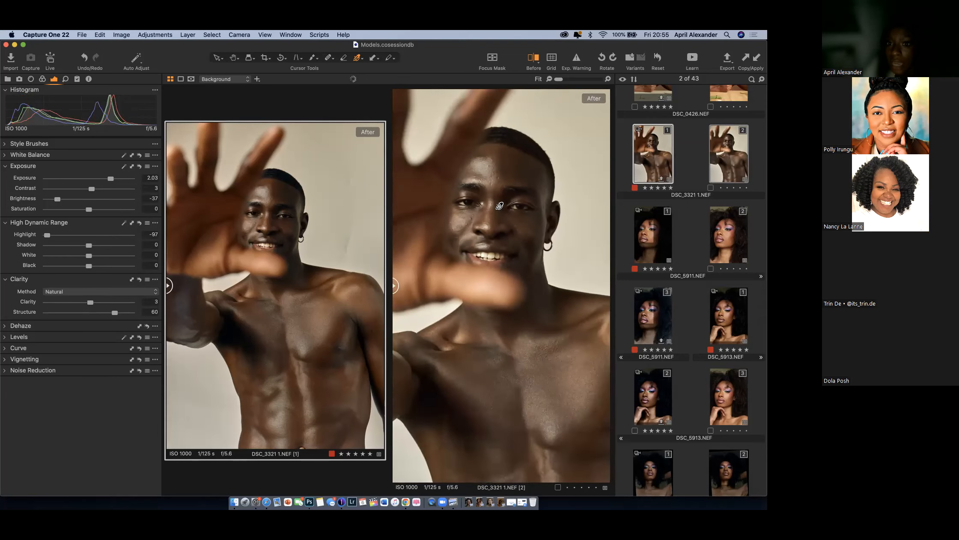
pyautogui.click(499, 206)
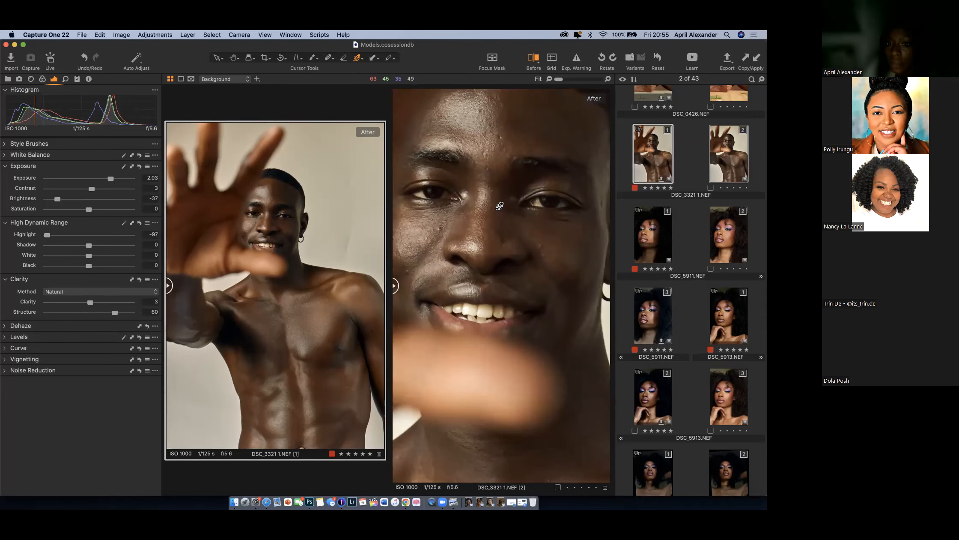
pyautogui.click(500, 206)
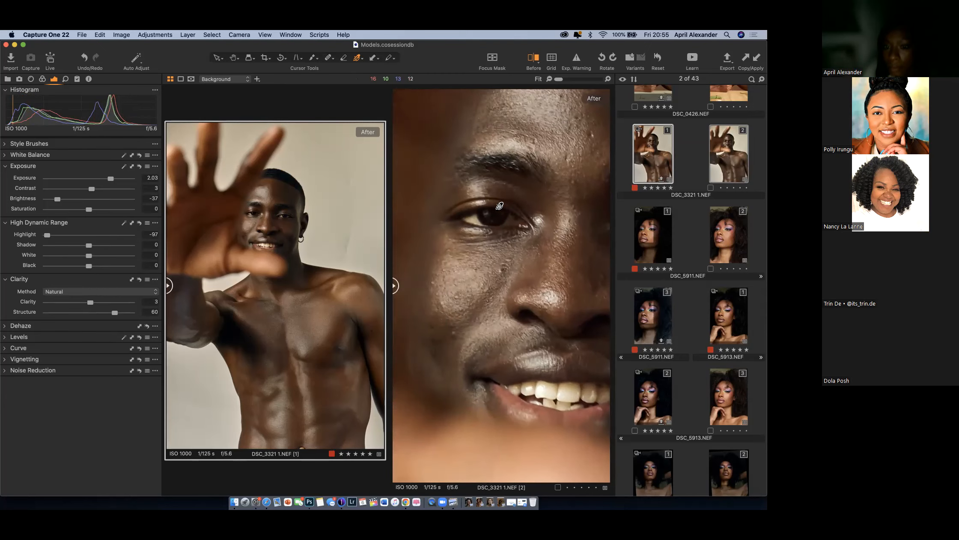
pyautogui.click(499, 206)
pyautogui.click(499, 206)
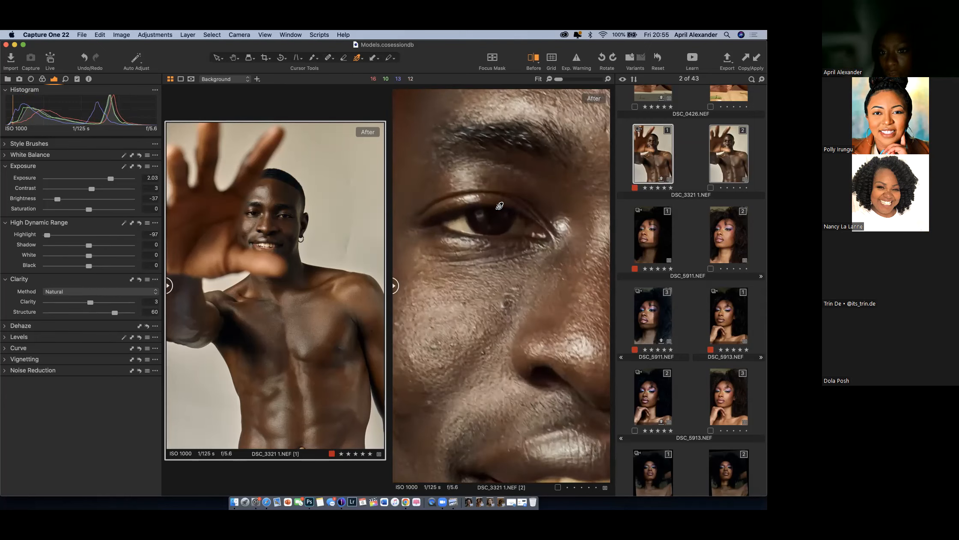
pyautogui.scroll(-4, 500, 206)
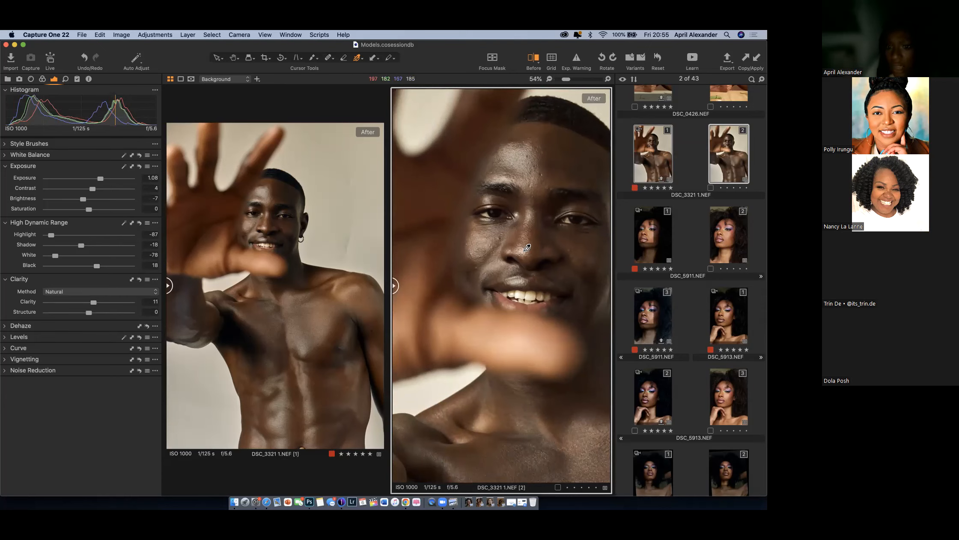
# Inspect variant 2's face, chest, shoulder and underarm at several magnifications, ending with the whole image fitted in view.
pyautogui.moveTo(545, 268); pyautogui.dragTo(528, 247)
pyautogui.scroll(-5, 527, 247)
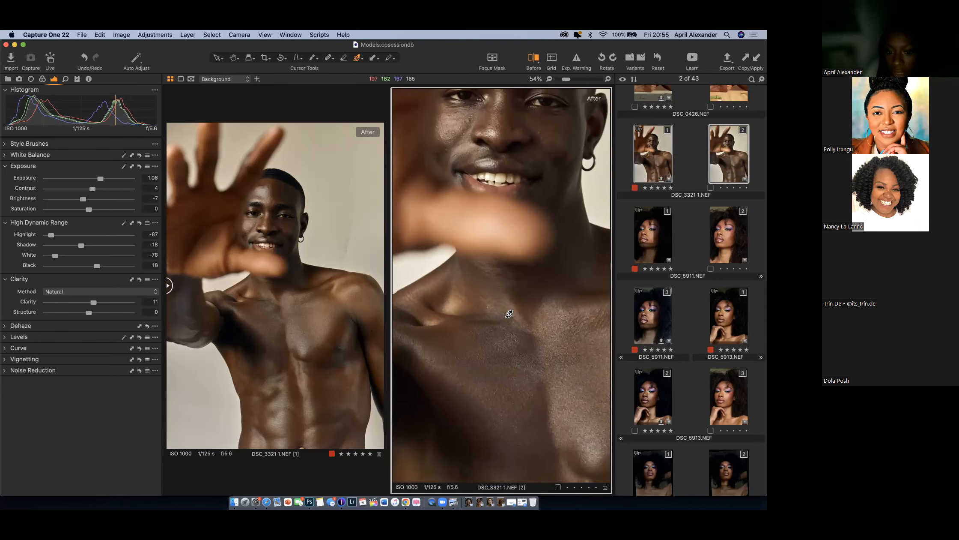
pyautogui.scroll(5, 509, 313)
pyautogui.scroll(-6, 508, 314)
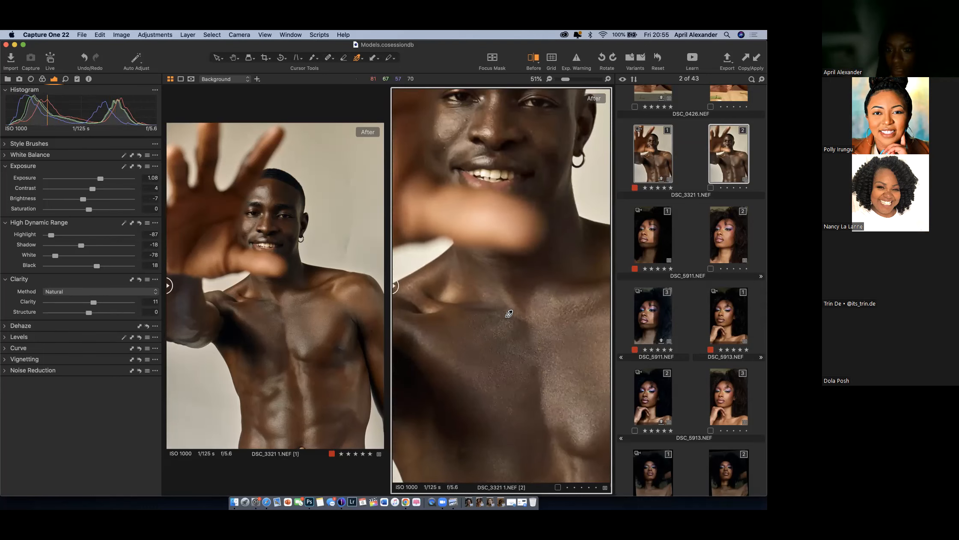
pyautogui.scroll(-2, 520, 310)
pyautogui.scroll(6, 474, 180)
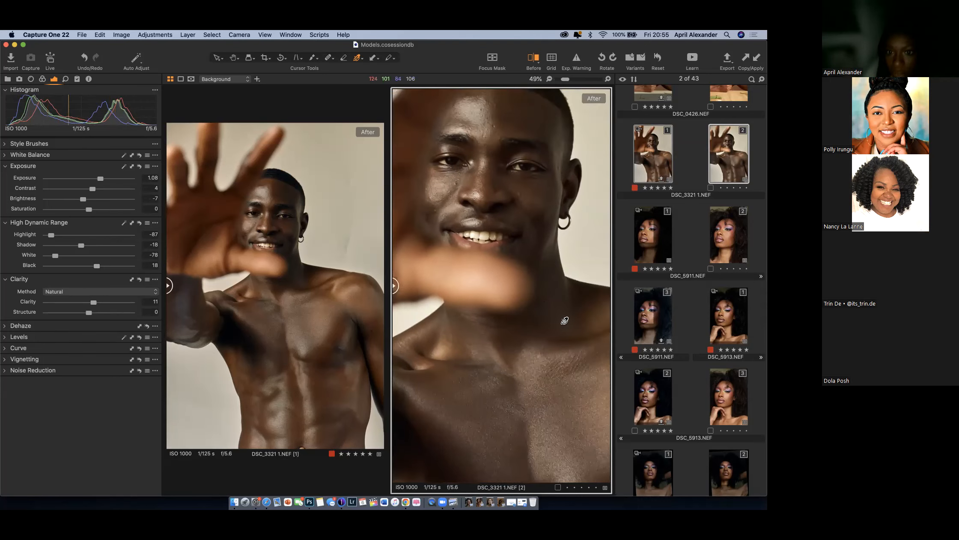
pyautogui.scroll(3, 461, 181)
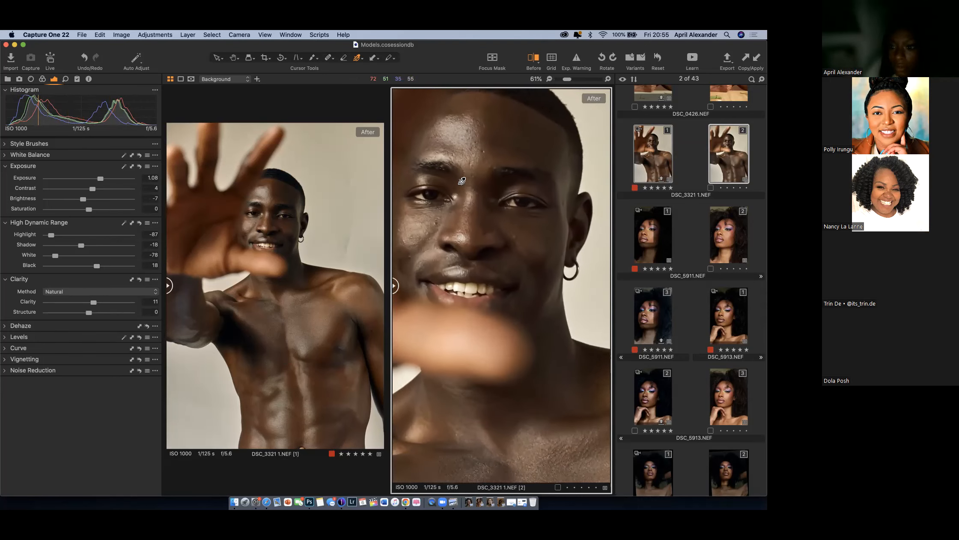
pyautogui.scroll(3, 462, 180)
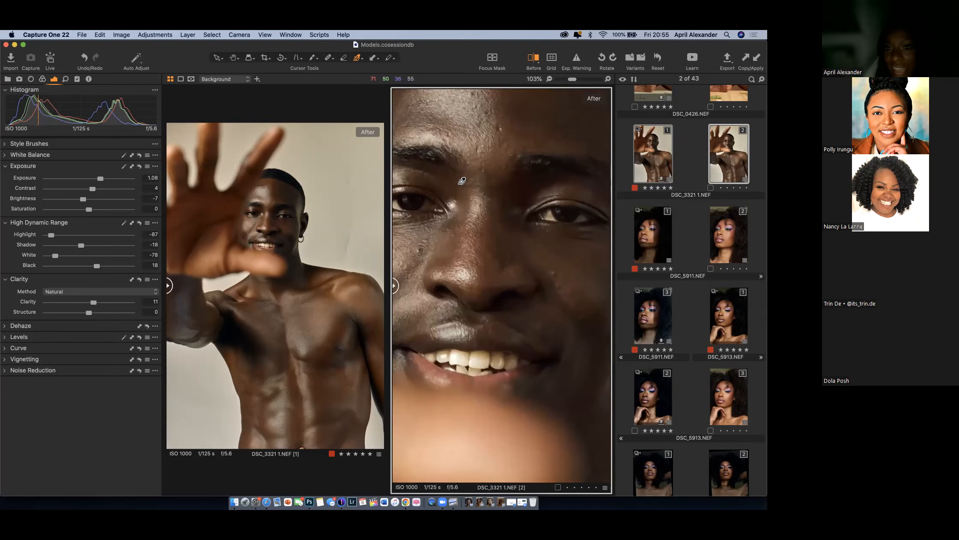
pyautogui.scroll(3, 469, 178)
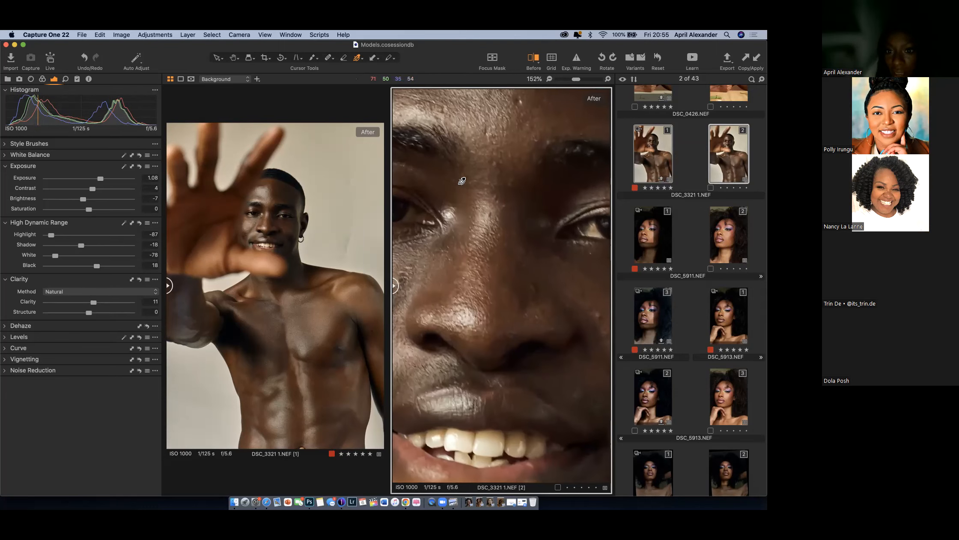
pyautogui.scroll(-6, 469, 178)
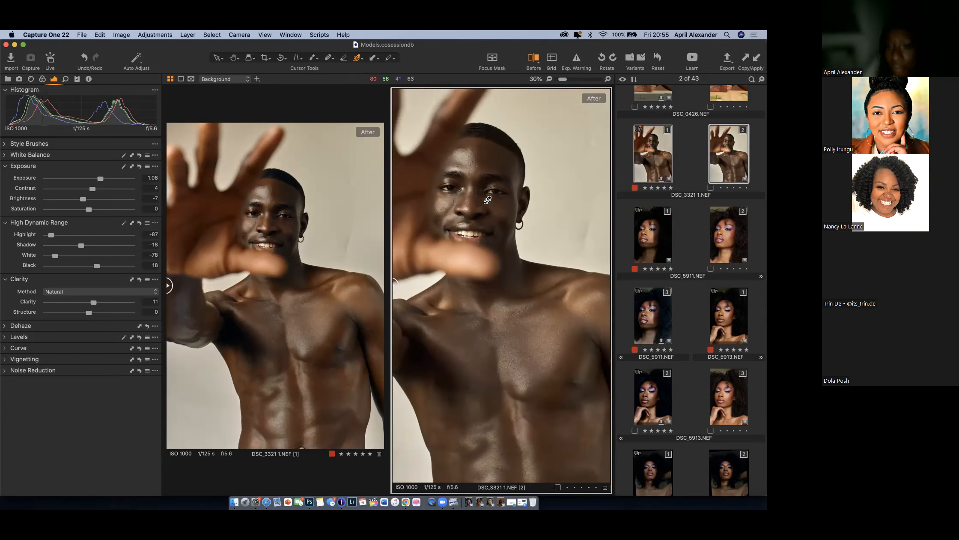
pyautogui.scroll(3, 553, 290)
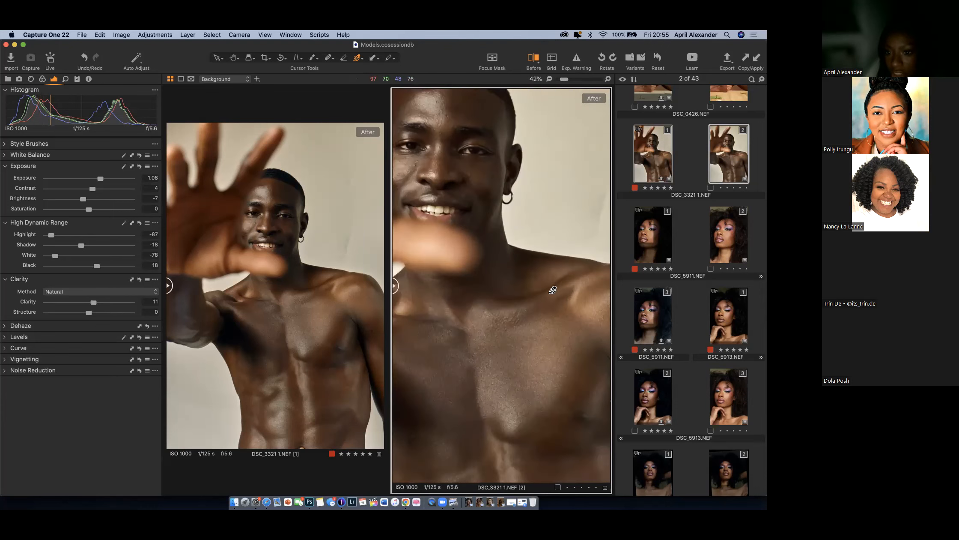
pyautogui.scroll(2, 552, 290)
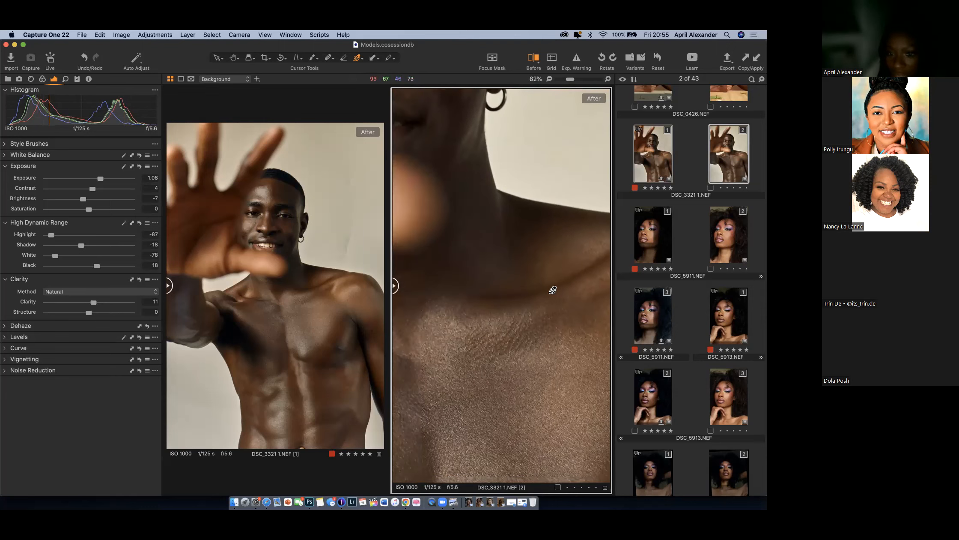
pyautogui.scroll(-5, 553, 290)
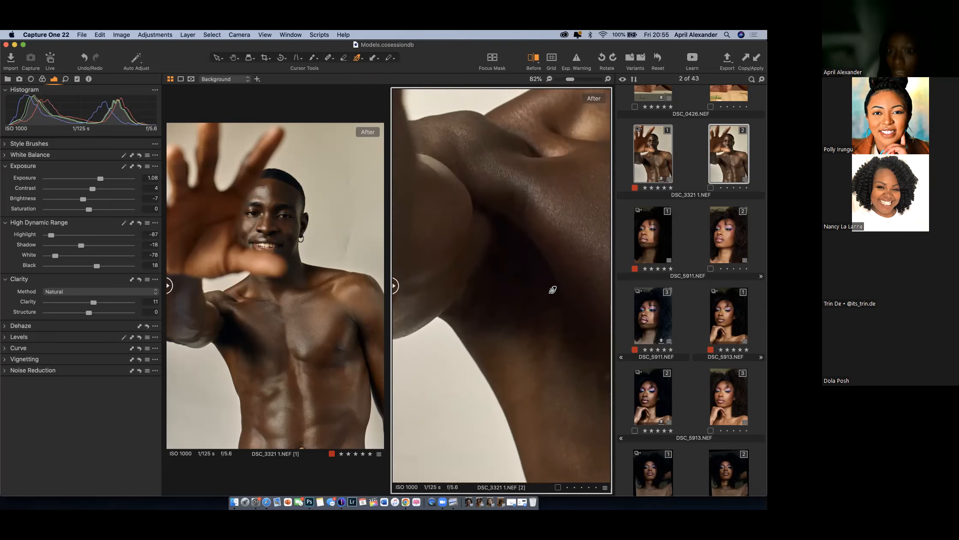
pyautogui.scroll(-5, 553, 290)
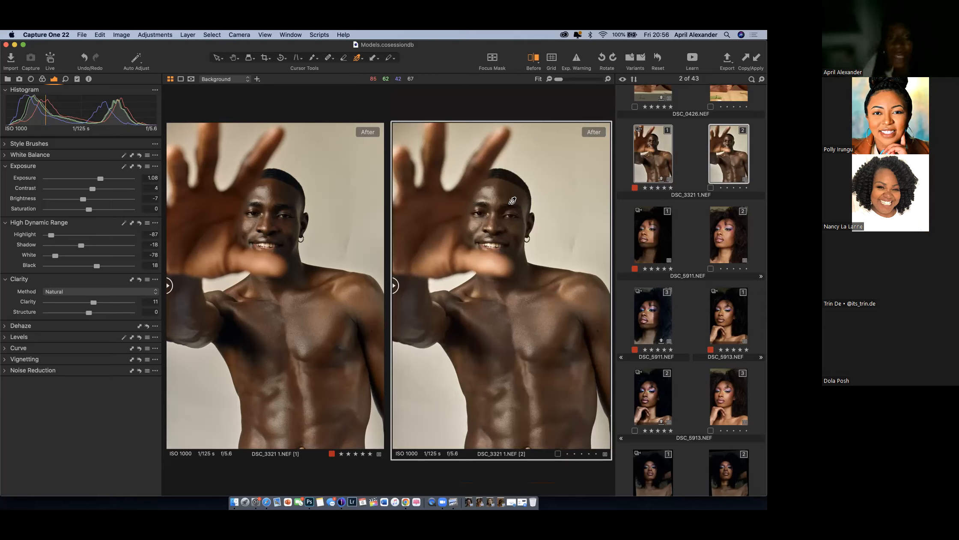
# Compare variant 2's facial highlights and skin tones with variant 1, alternating between close-up and full view.
pyautogui.click(482, 193)
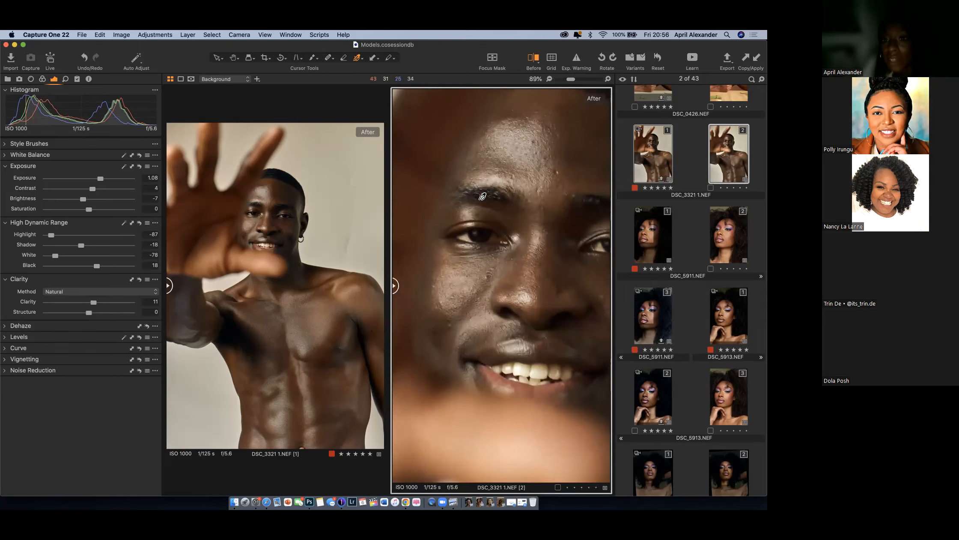
pyautogui.scroll(-3, 446, 214)
pyautogui.scroll(-3, 447, 214)
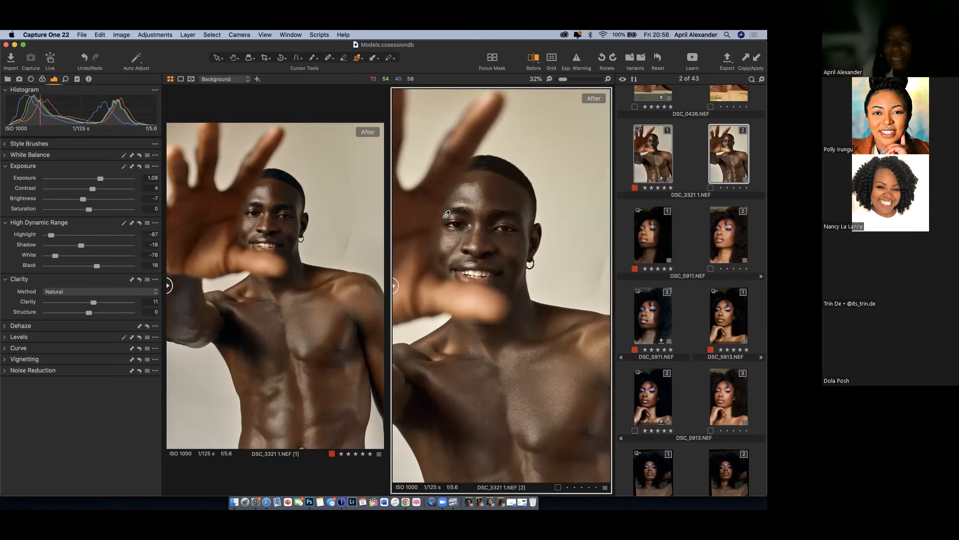
pyautogui.scroll(-2, 446, 214)
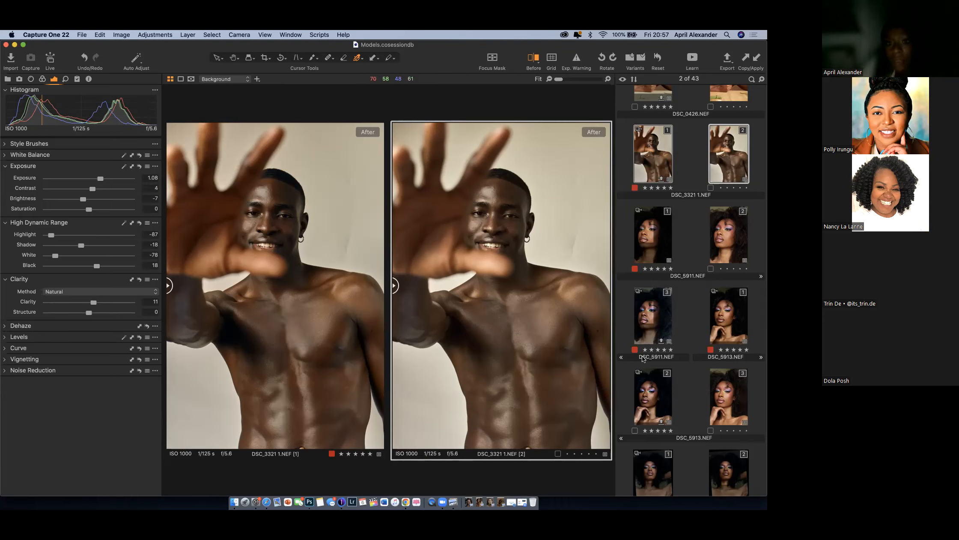
pyautogui.click(496, 212)
pyautogui.scroll(1, 496, 212)
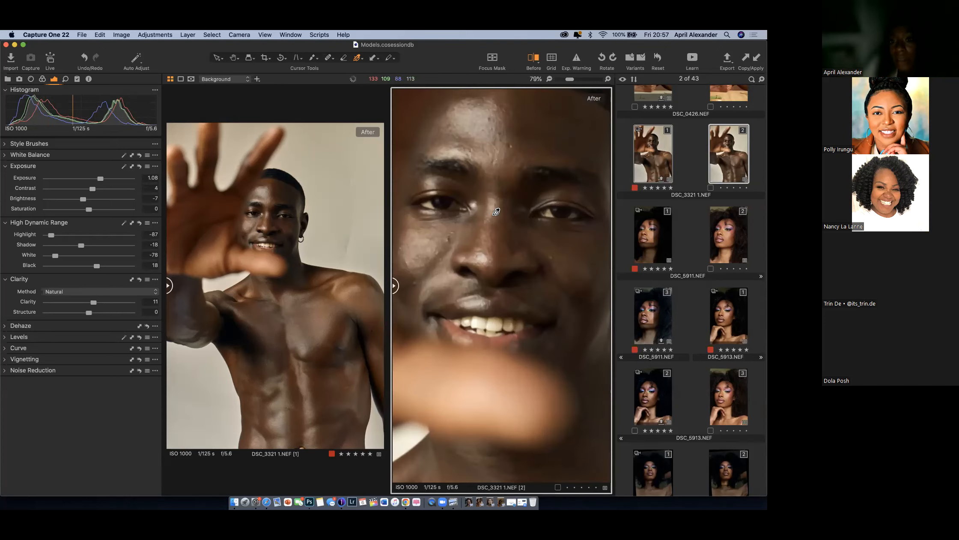
pyautogui.click(496, 211)
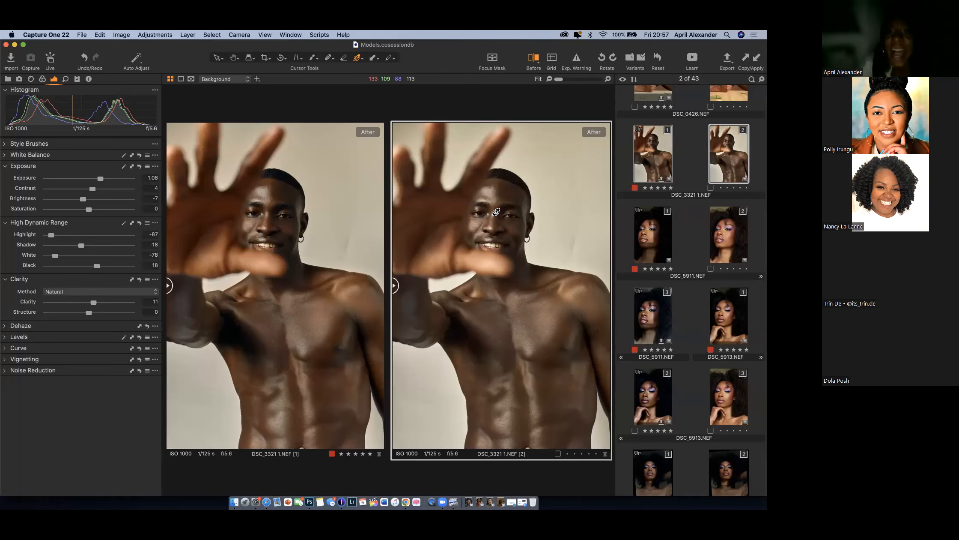
pyautogui.click(496, 211)
pyautogui.click(496, 212)
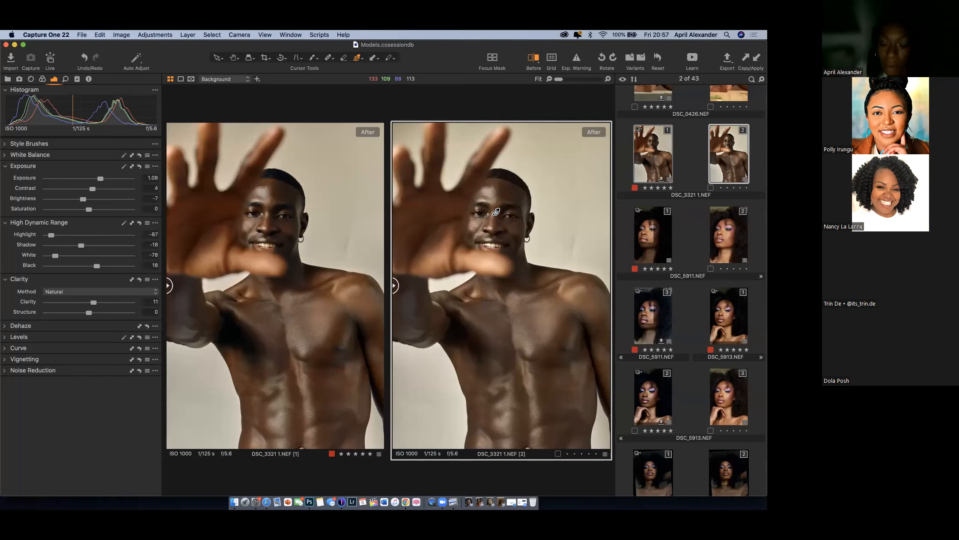
pyautogui.click(496, 211)
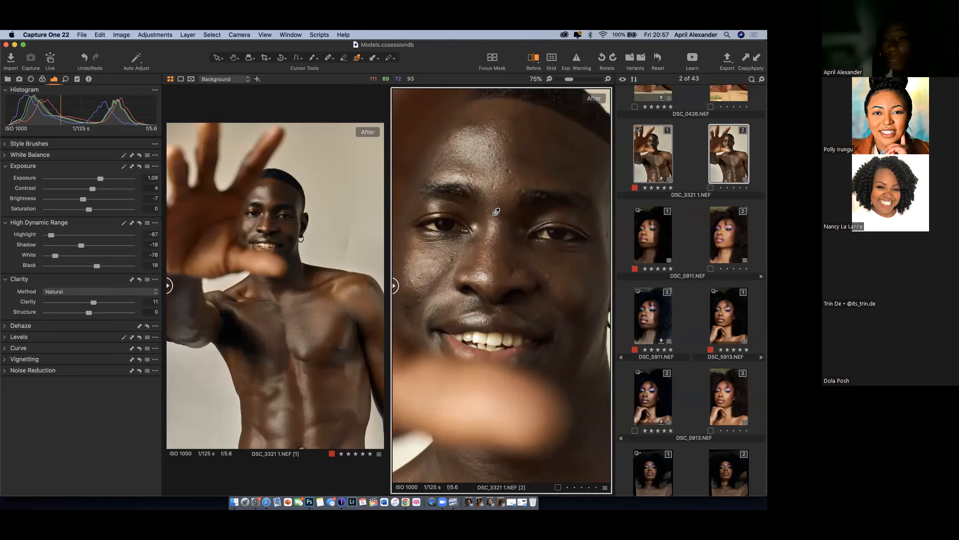
pyautogui.click(496, 211)
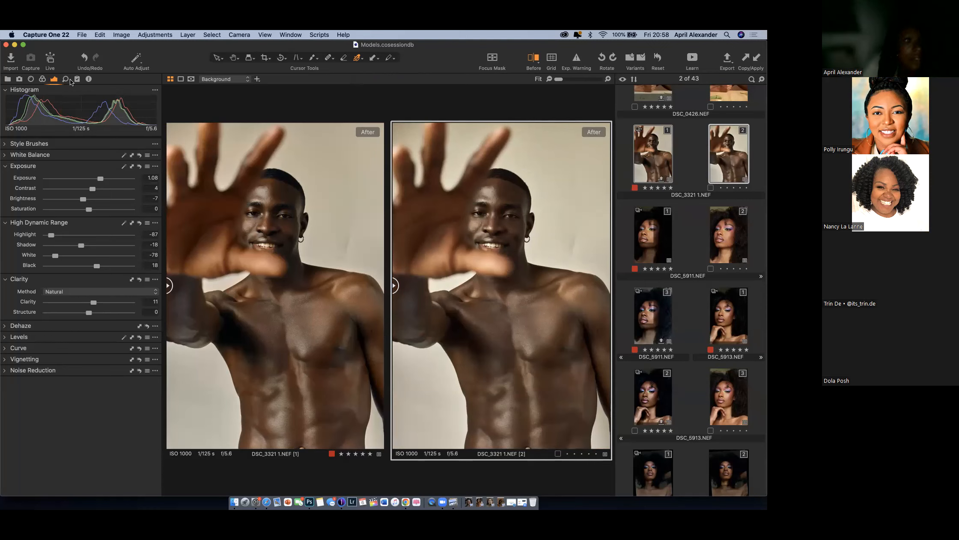
pyautogui.click(20, 79)
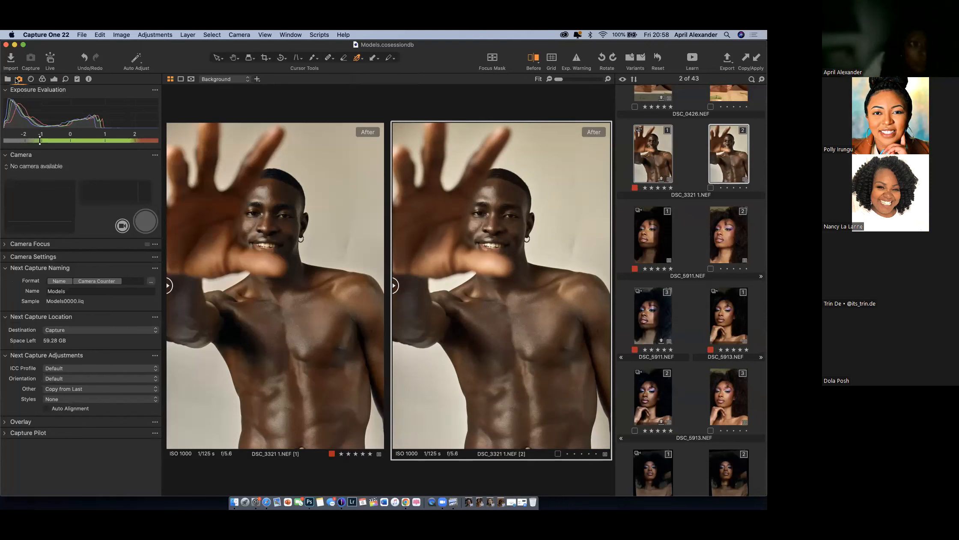
pyautogui.click(8, 79)
pyautogui.click(19, 79)
pyautogui.click(31, 79)
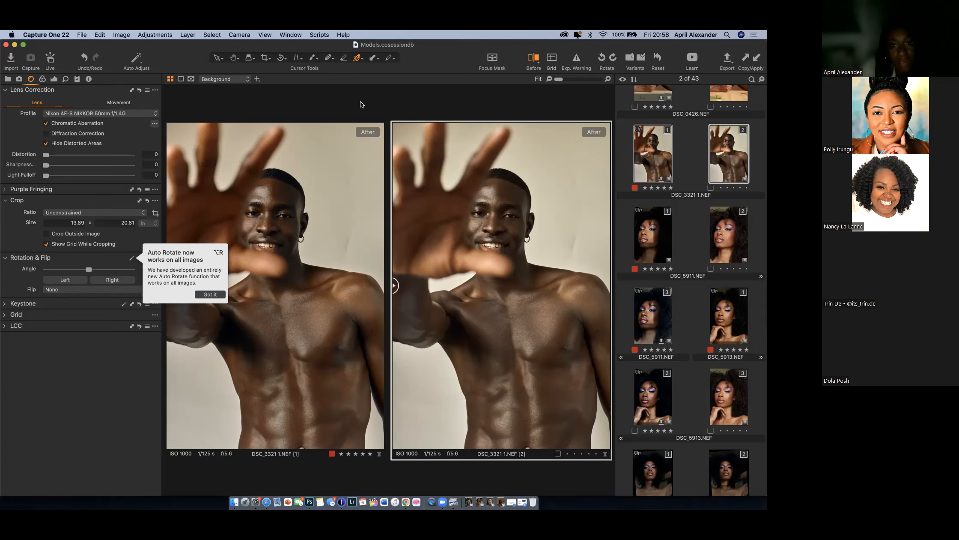
# Open the session album that combines the ICE, MyBooker and FanJam models from the library's album list.
pyautogui.click(7, 79)
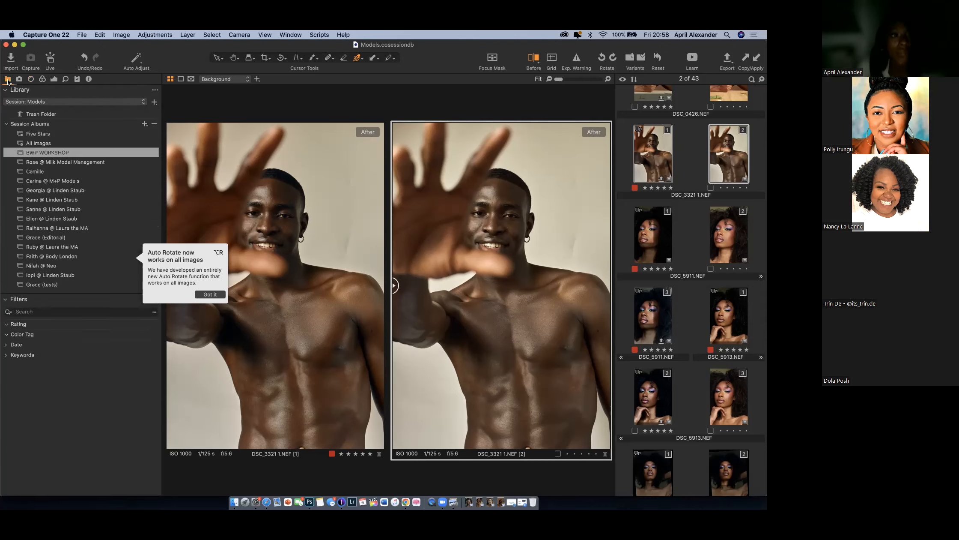
pyautogui.scroll(-3, 99, 227)
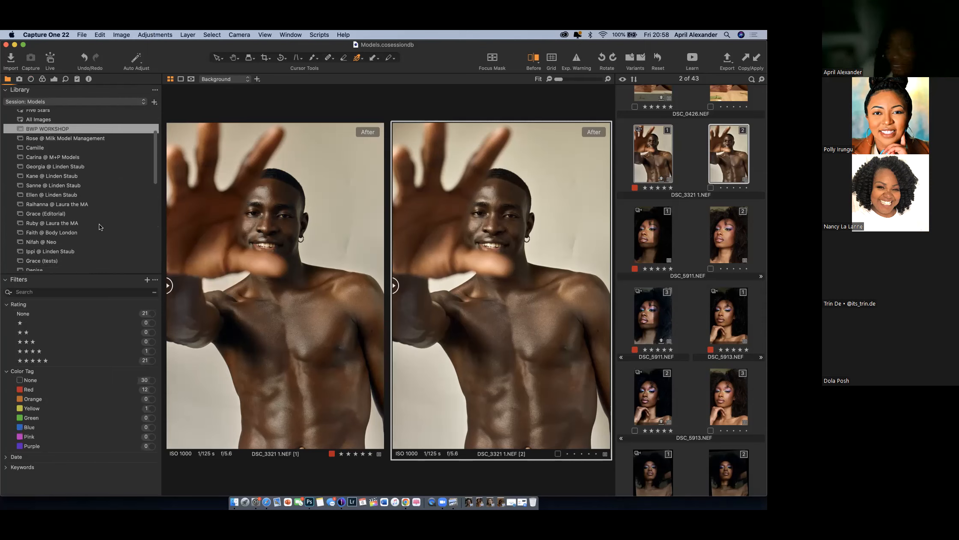
pyautogui.scroll(-3, 100, 226)
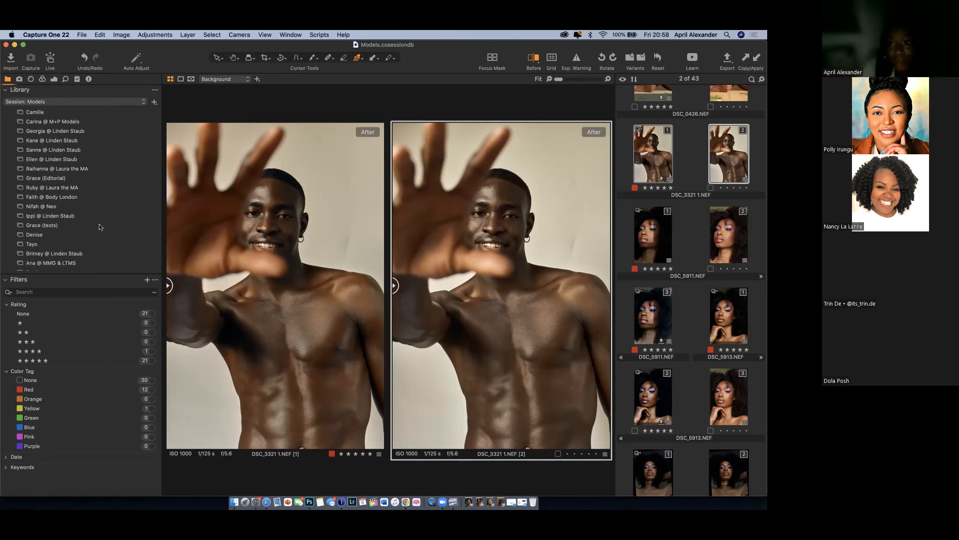
pyautogui.scroll(-4, 100, 226)
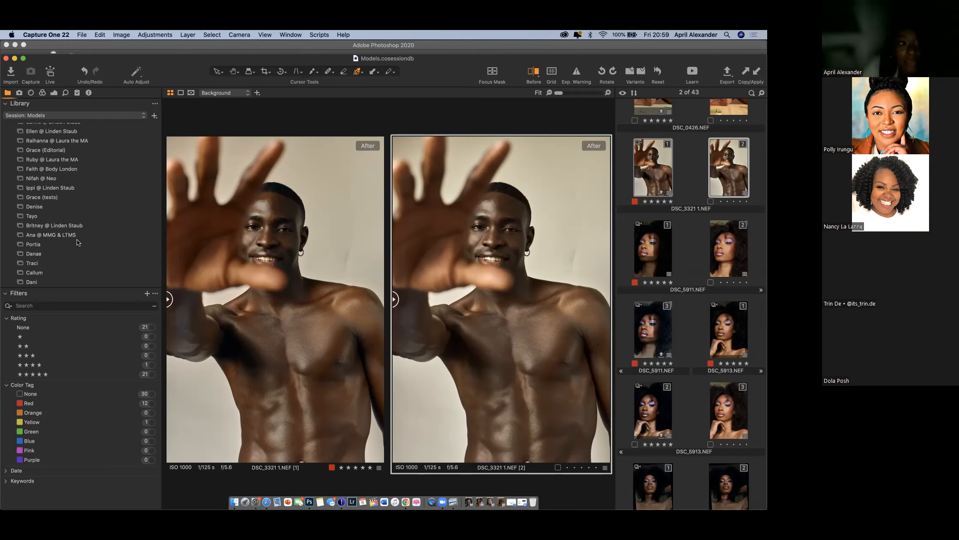
pyautogui.scroll(-2, 64, 250)
pyautogui.scroll(-10, 65, 252)
pyautogui.scroll(-3, 65, 250)
pyautogui.scroll(1, 66, 252)
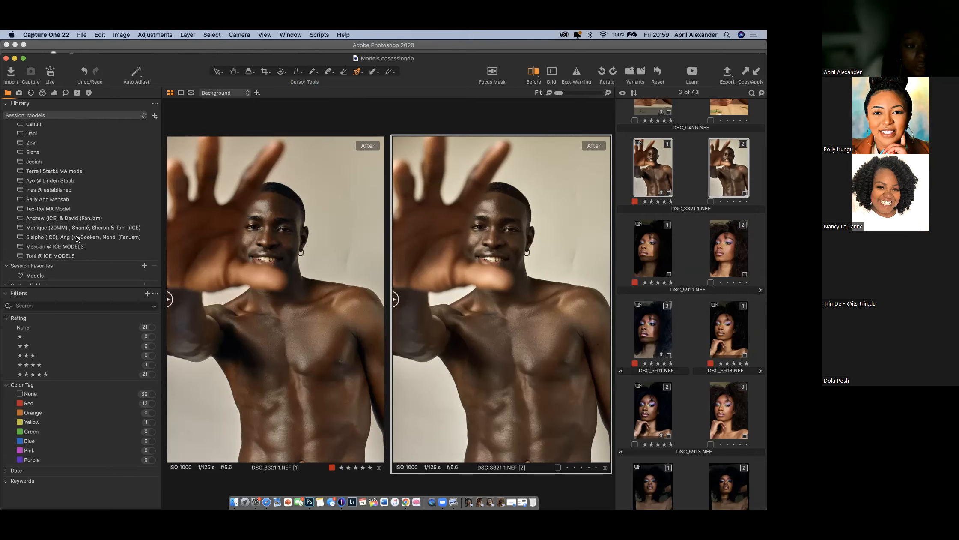
pyautogui.click(76, 236)
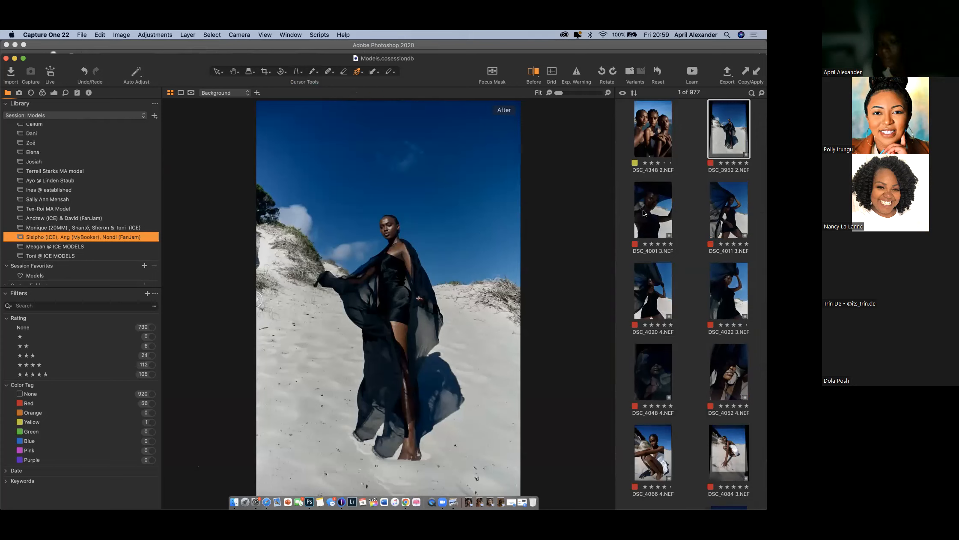
# View beach photos DSC_4001 3, DSC_4152 2, DSC_4187 3 and DSC_4193 2 from the album.
pyautogui.scroll(-2, 643, 209)
pyautogui.scroll(-1, 643, 210)
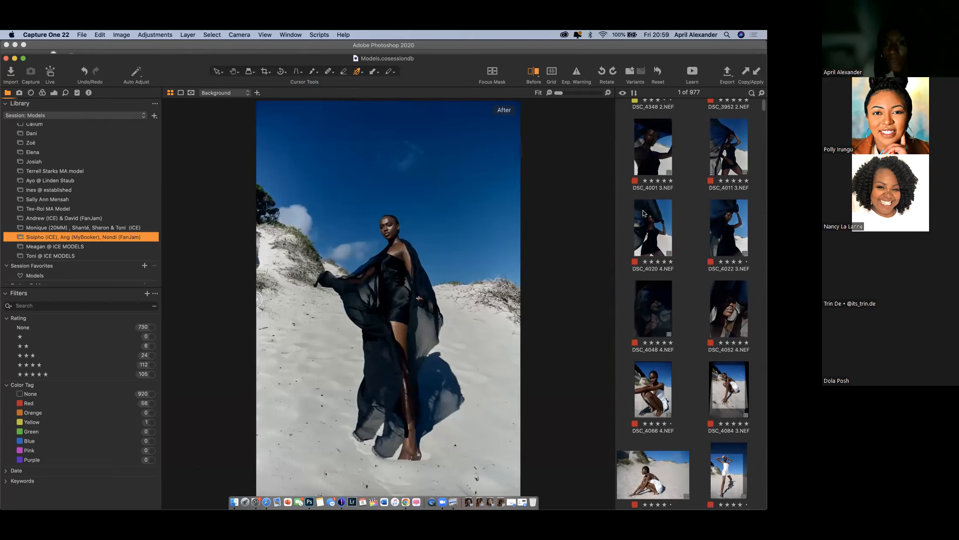
pyautogui.click(651, 157)
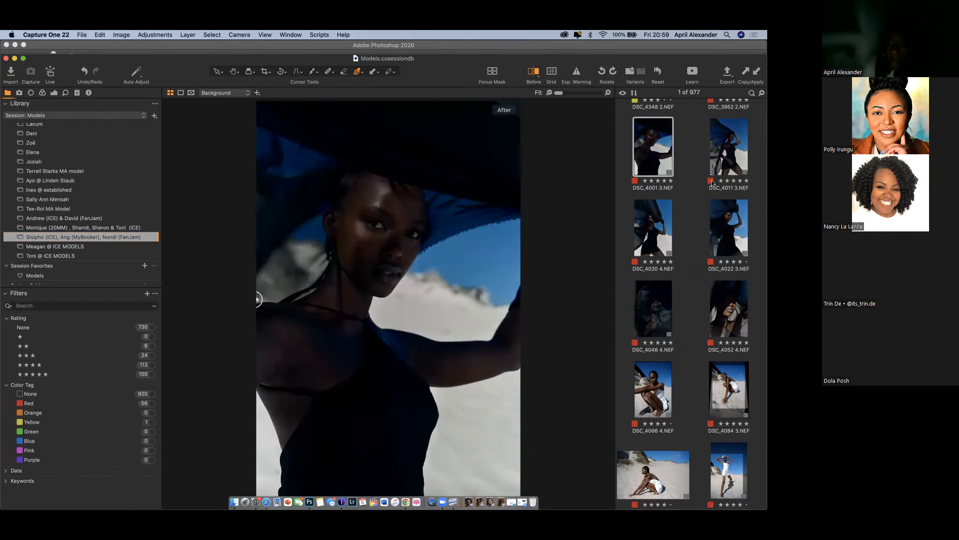
pyautogui.scroll(-8, 723, 181)
pyautogui.scroll(-6, 712, 183)
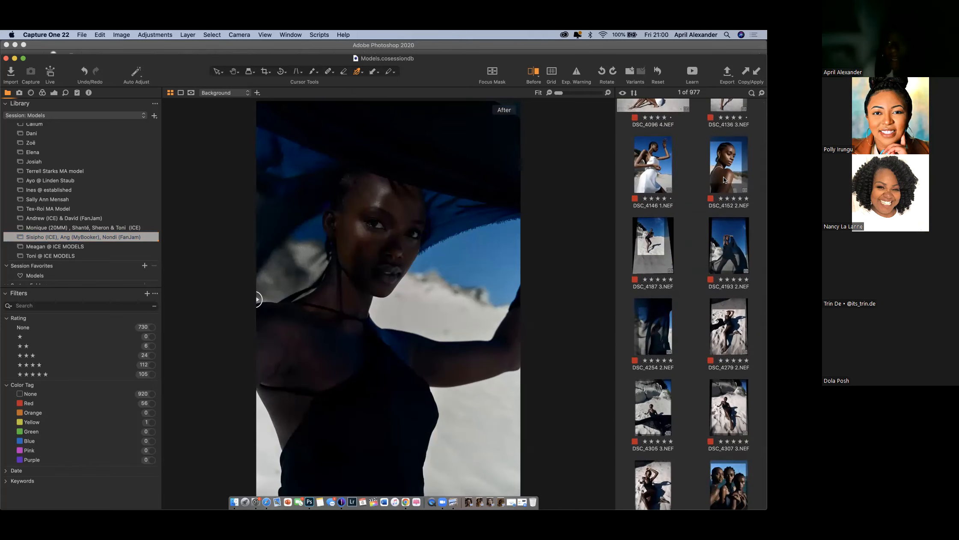
pyautogui.click(723, 176)
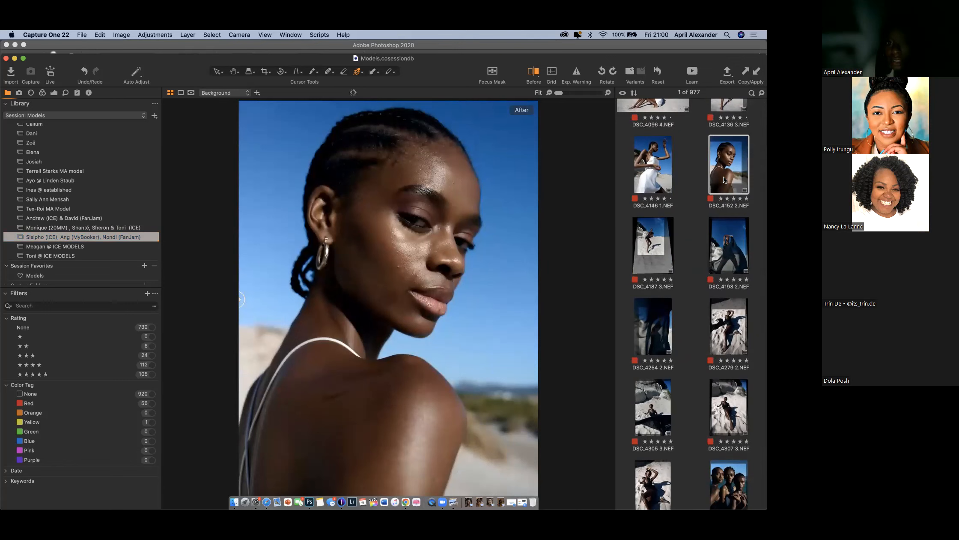
pyautogui.scroll(-2, 723, 176)
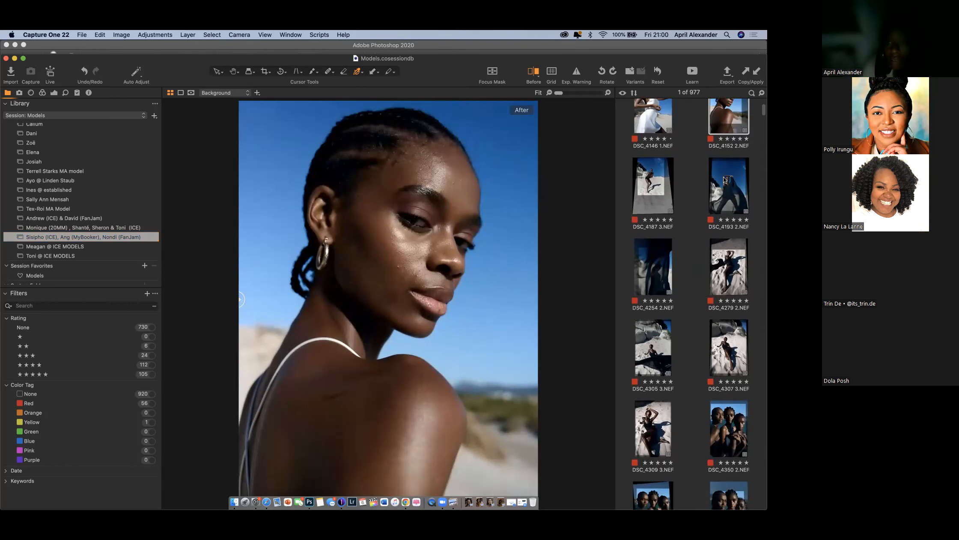
pyautogui.click(666, 188)
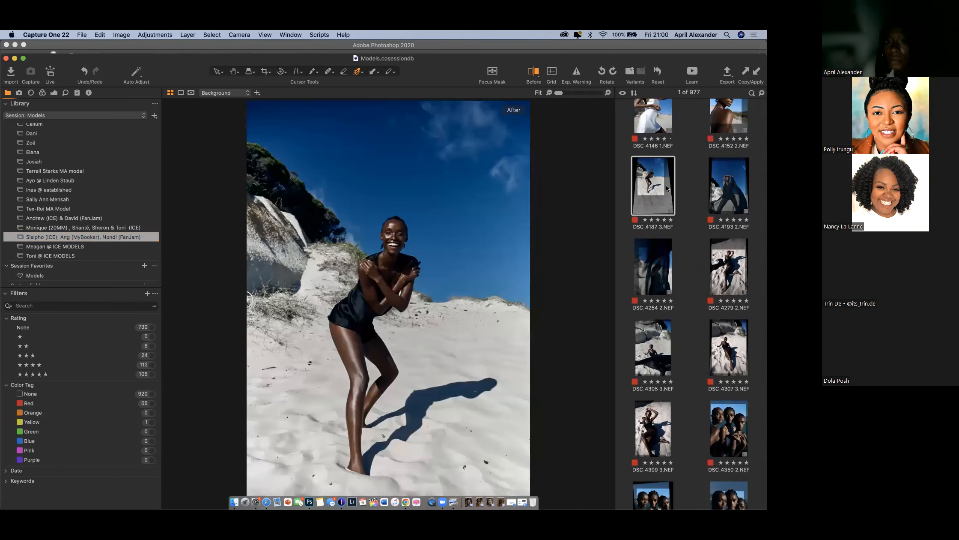
pyautogui.click(733, 194)
# View the group portrait DSC_4350 2, followed by DSC_4309 3, the close-up DSC_4359 2 and DSC_4429 2.
pyautogui.scroll(-6, 734, 193)
pyautogui.scroll(-2, 735, 194)
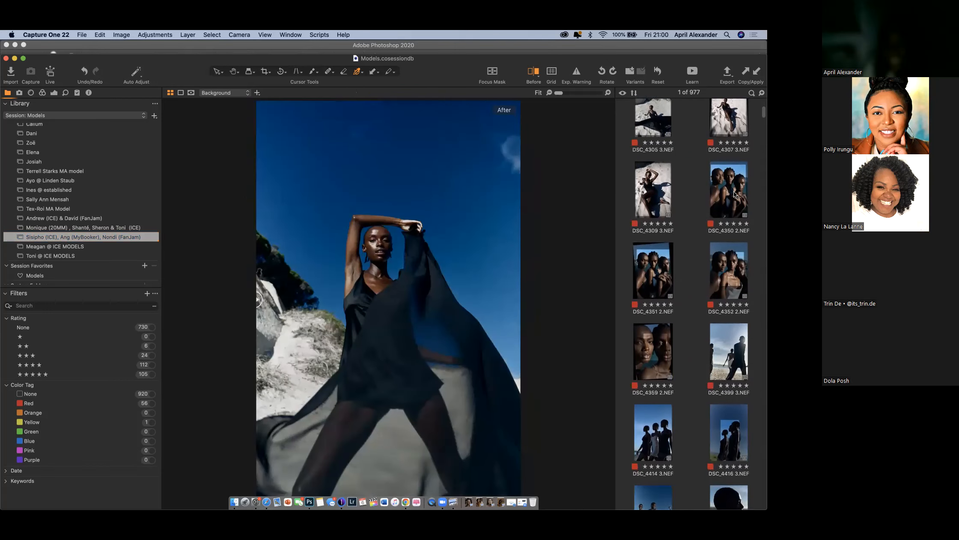
pyautogui.click(734, 194)
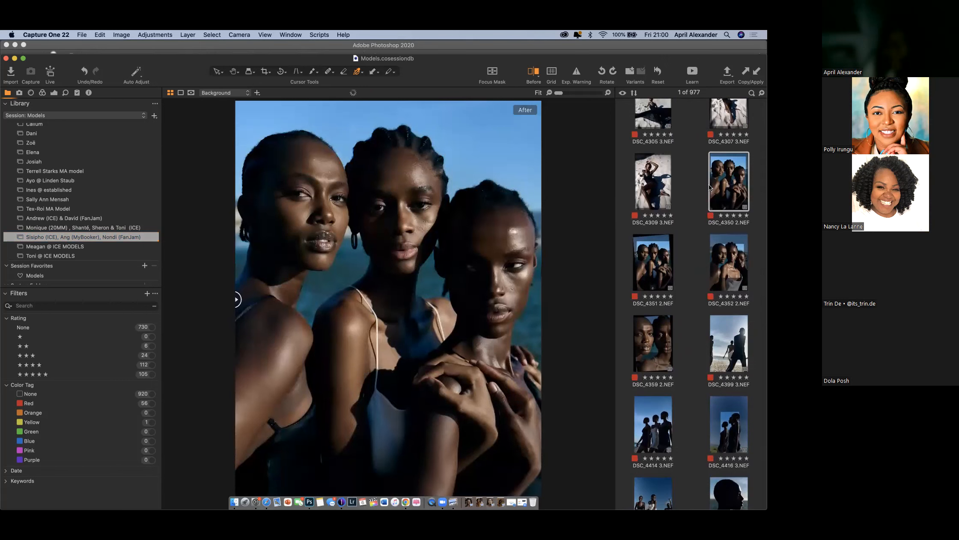
pyautogui.click(656, 191)
pyautogui.scroll(-4, 655, 191)
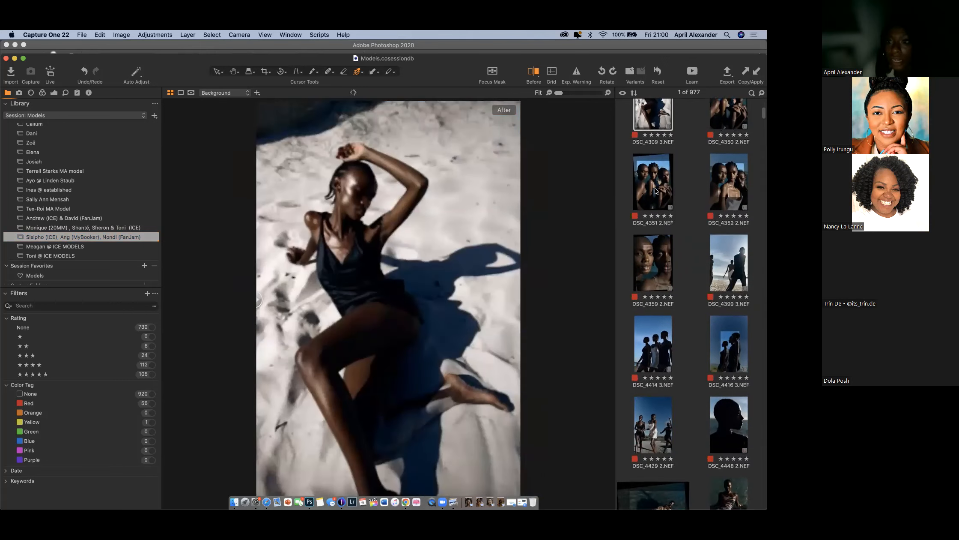
pyautogui.click(661, 169)
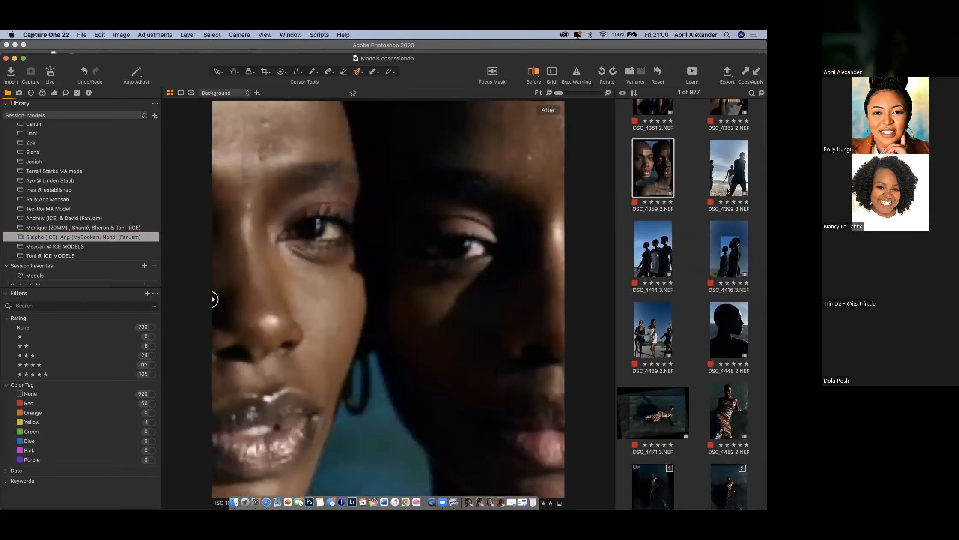
pyautogui.scroll(-4, 727, 190)
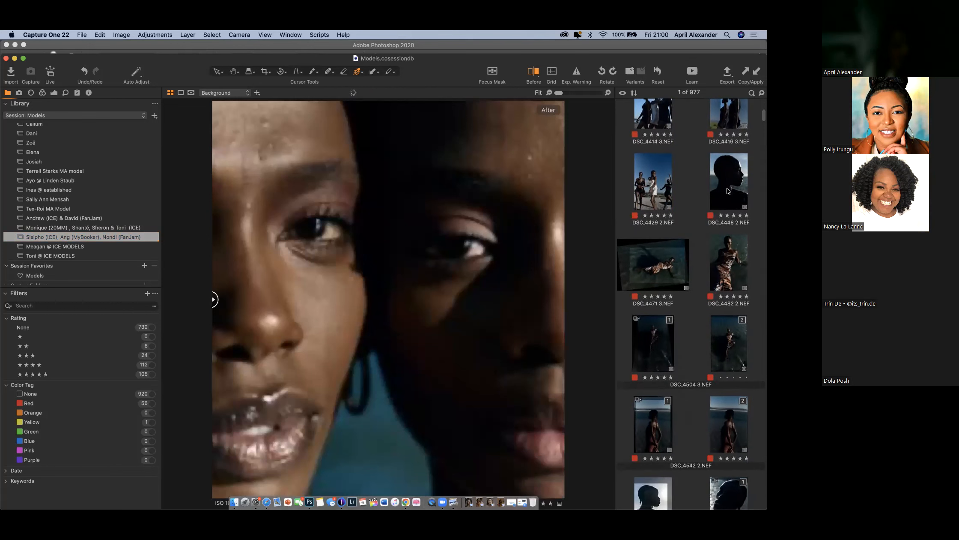
pyautogui.click(659, 175)
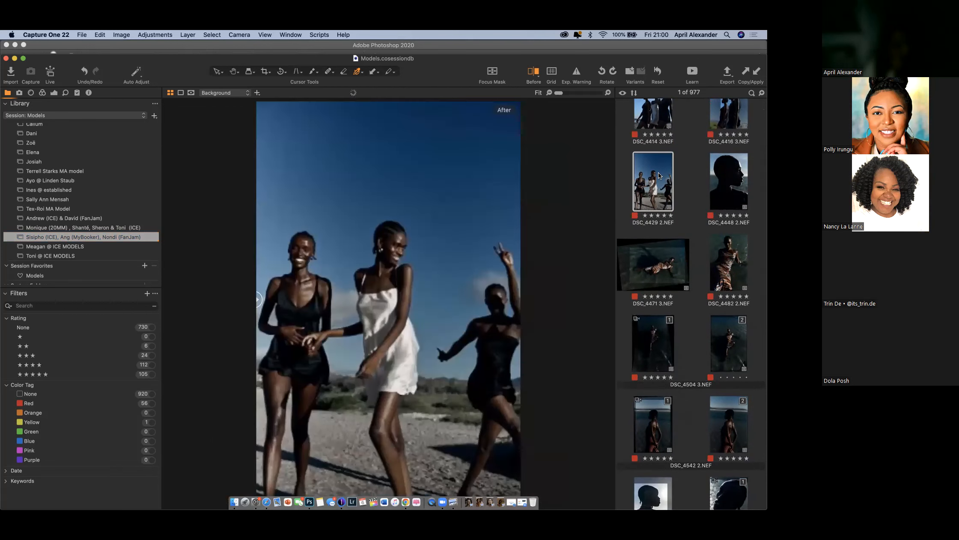
# View the darker seaside shots DSC_4542 2, variant 2 of DSC_4571 2 and variant 2 of DSC_4613 2.
pyautogui.scroll(-3, 658, 175)
pyautogui.scroll(-3, 658, 174)
pyautogui.scroll(-1, 658, 172)
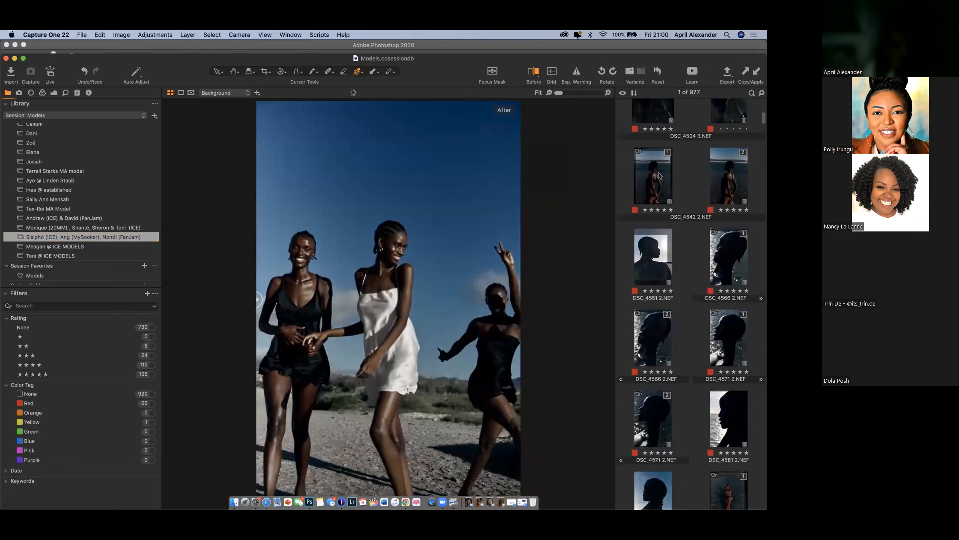
pyautogui.click(658, 175)
pyautogui.scroll(-6, 659, 175)
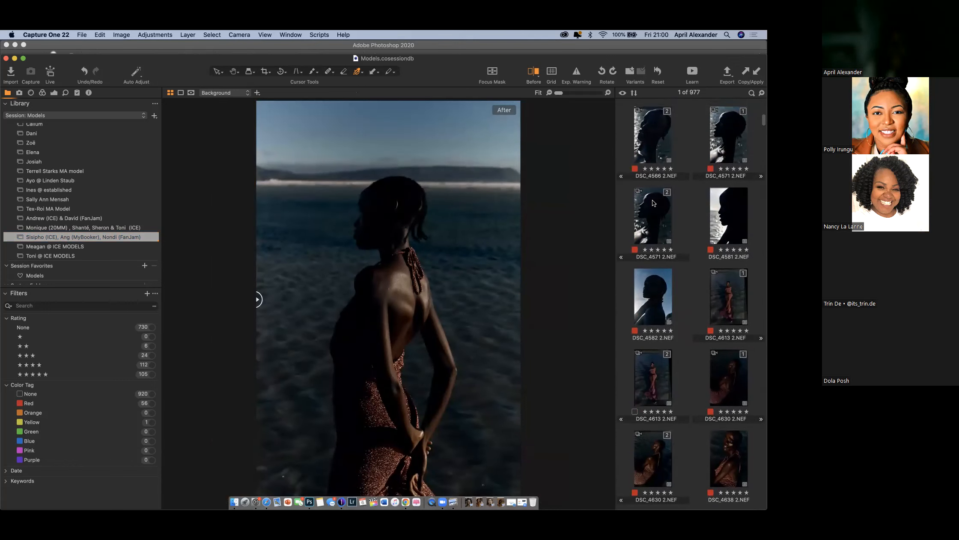
pyautogui.click(654, 197)
pyautogui.scroll(-2, 652, 200)
pyautogui.scroll(-3, 651, 200)
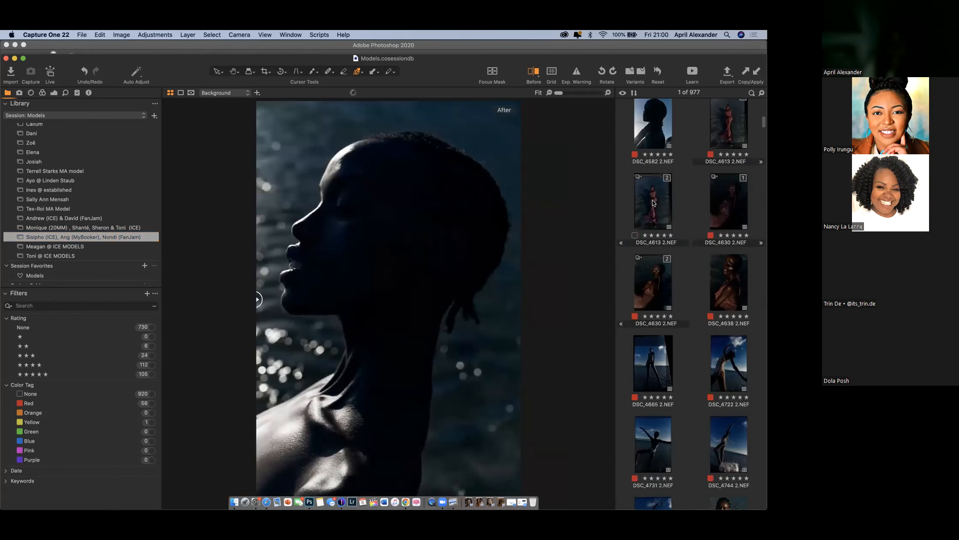
pyautogui.click(654, 176)
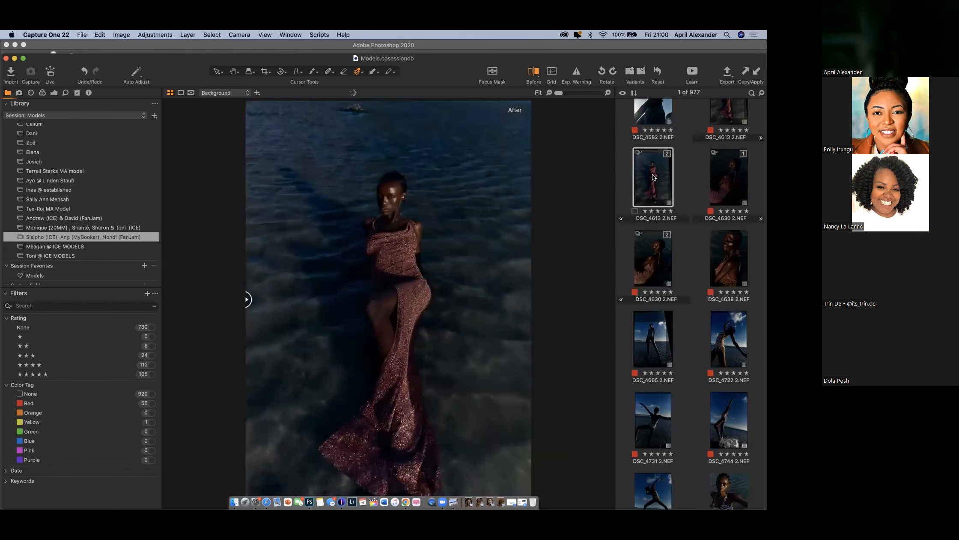
# Create a new unedited variant of DSC_4665 2, the patterned-swimsuit photo in the sea.
pyautogui.scroll(-3, 654, 177)
pyautogui.click(654, 178)
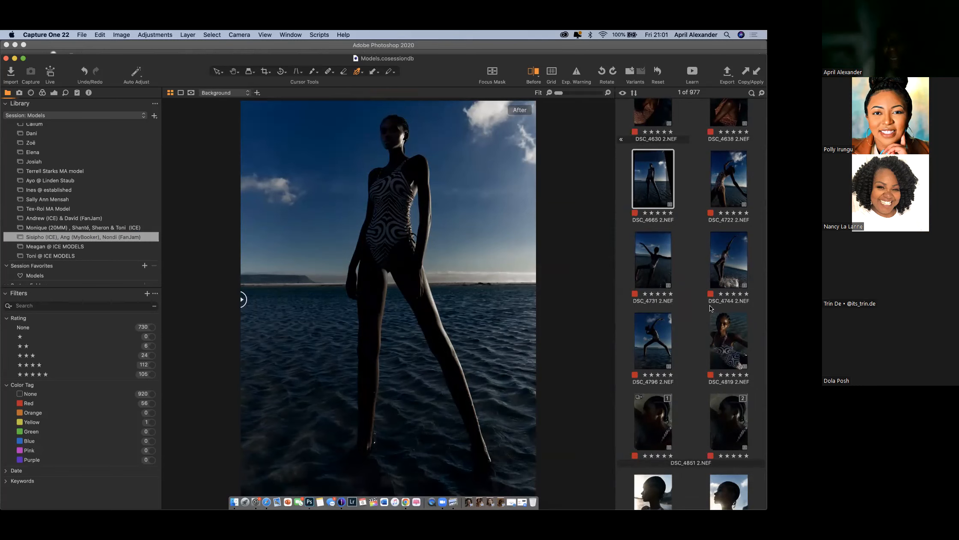
pyautogui.rightClick(644, 193)
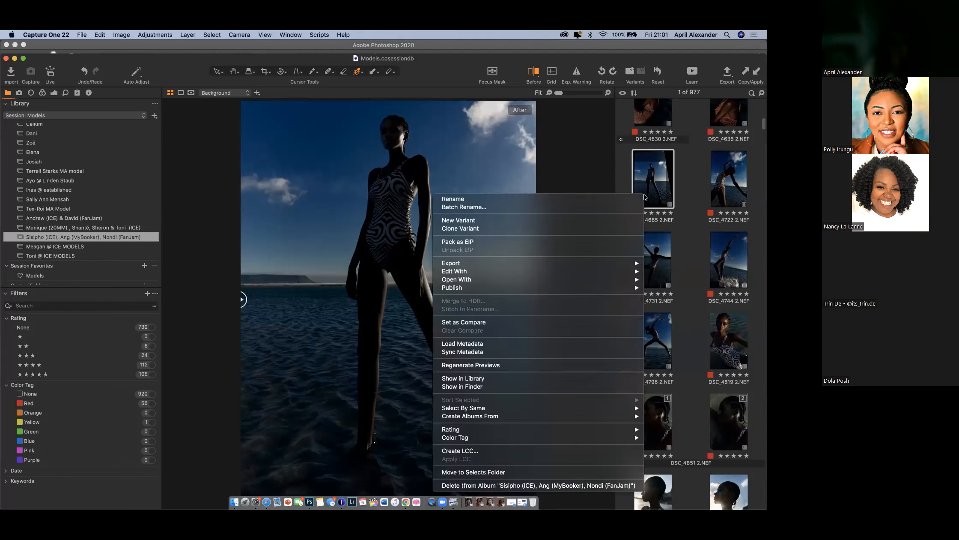
pyautogui.click(618, 220)
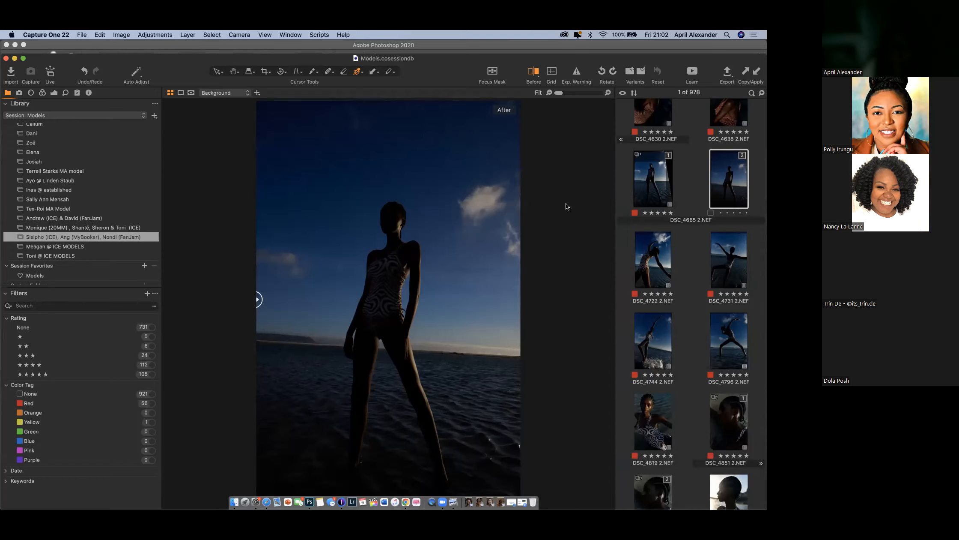
# Compare DSC_4665 2's edited variant 1 with the new variant 2 by alternating between them, ending on variant 2.
pyautogui.click(652, 173)
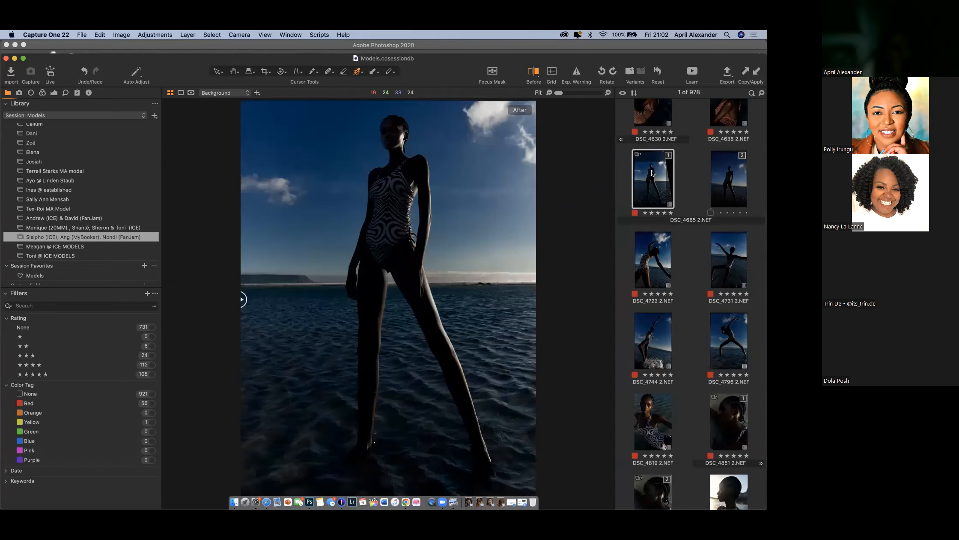
pyautogui.click(737, 185)
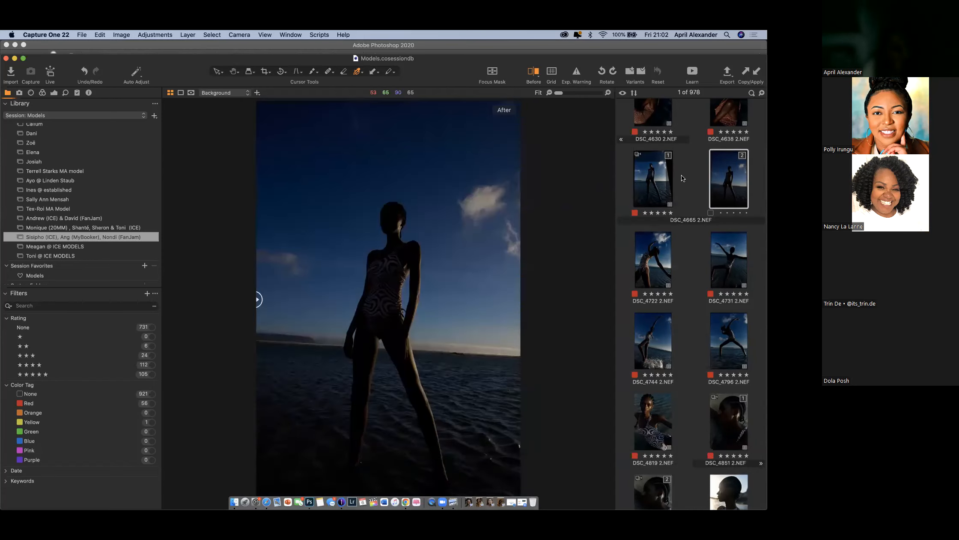
pyautogui.click(661, 179)
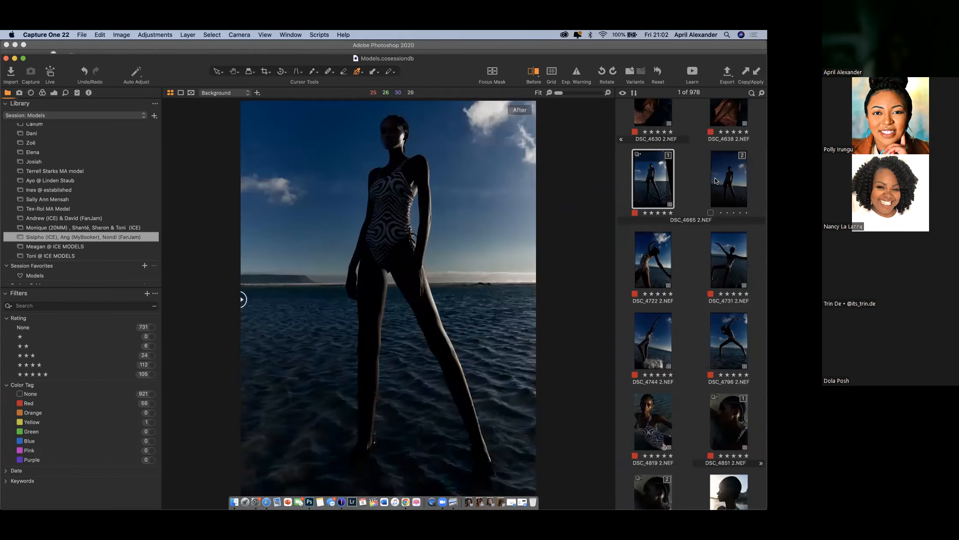
pyautogui.click(720, 181)
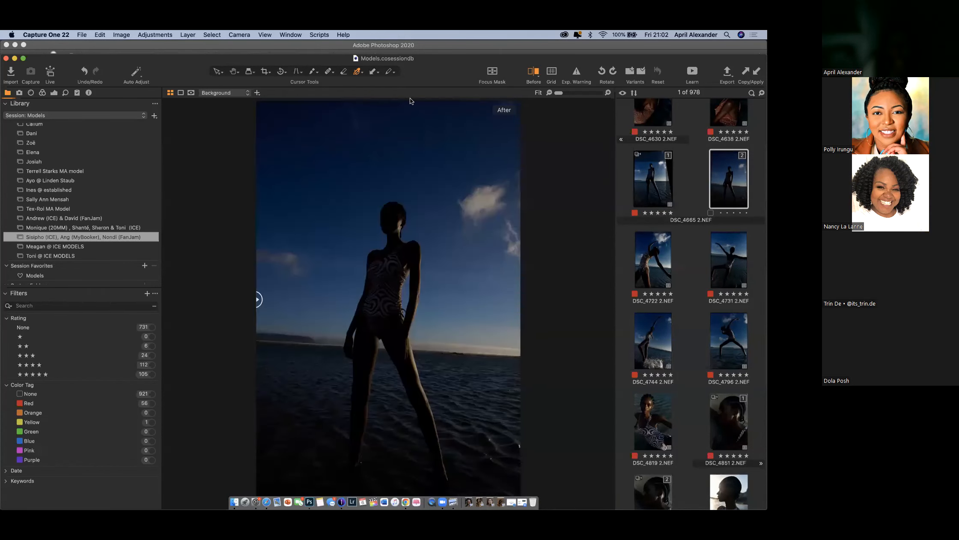
# Apply a vertical keystone correction to variant 2 twice, moving the lower ends of both guides inward each time.
pyautogui.click(298, 73)
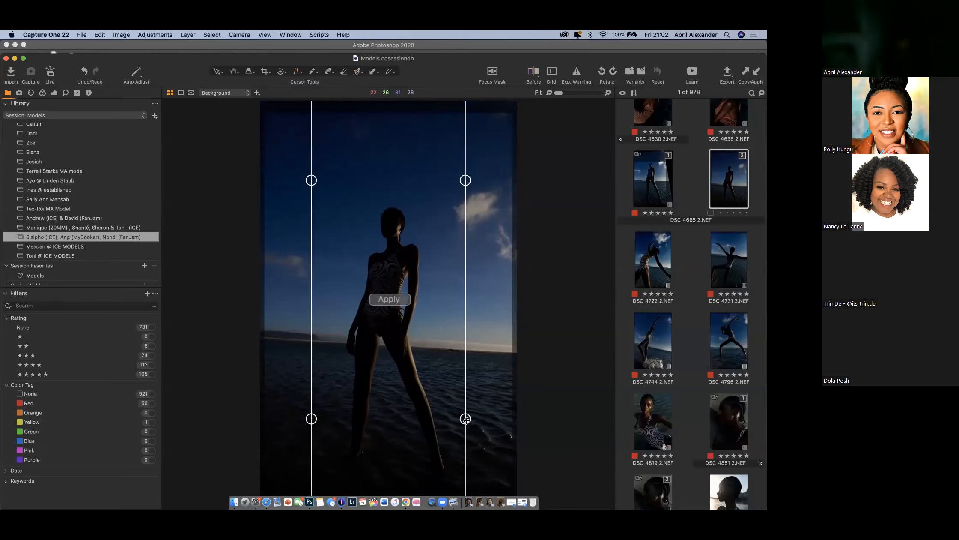
pyautogui.moveTo(466, 418); pyautogui.dragTo(461, 424)
pyautogui.moveTo(316, 420); pyautogui.dragTo(322, 420)
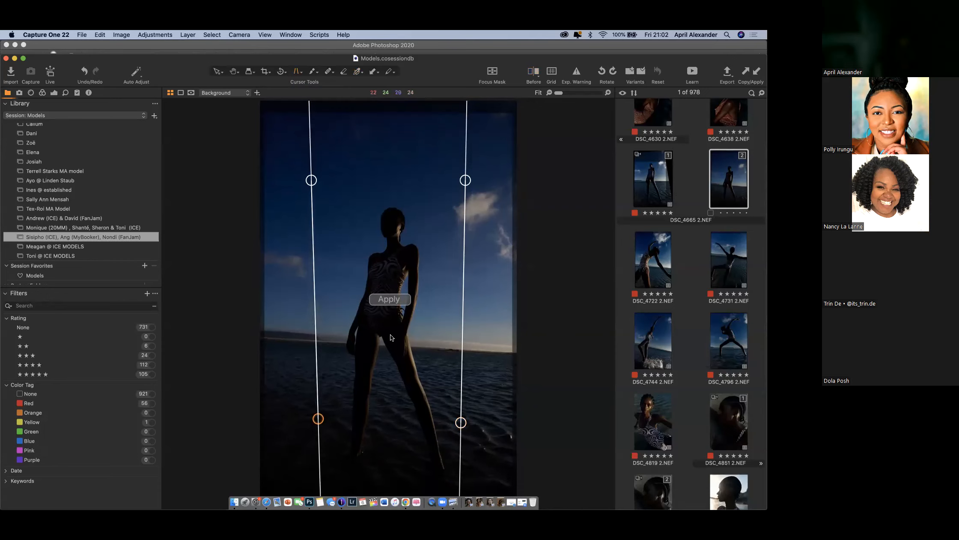
pyautogui.click(399, 299)
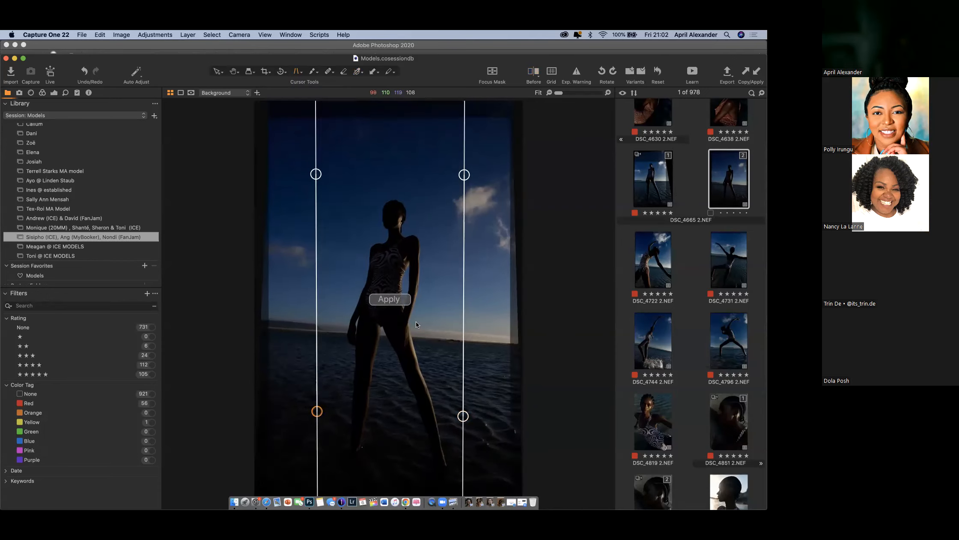
pyautogui.moveTo(464, 416); pyautogui.dragTo(457, 416)
pyautogui.moveTo(317, 411); pyautogui.dragTo(323, 411)
pyautogui.click(403, 302)
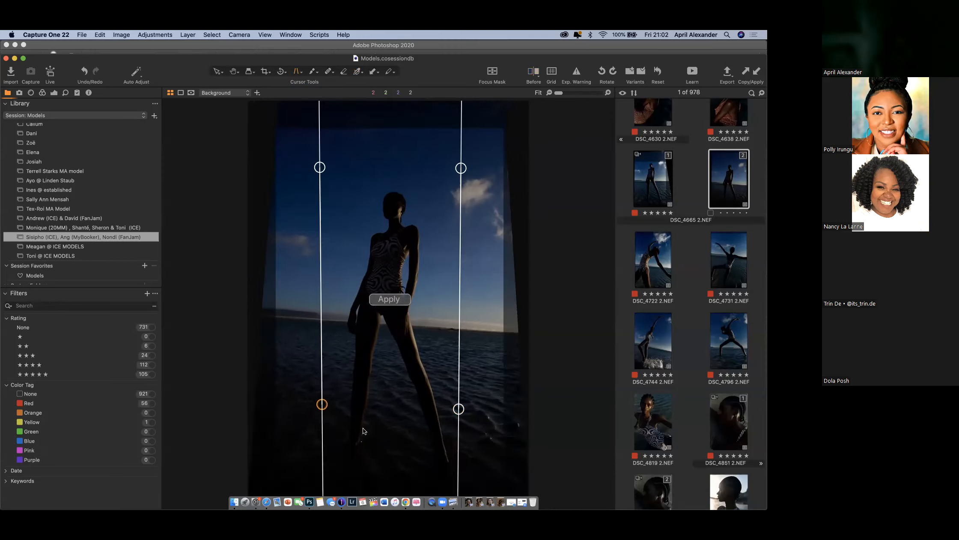
# Crop variant 2 of DSC_4665 2 to about 13.89 × 19.72 in by trimming the frame's upper and lower edges.
pyautogui.press('c')
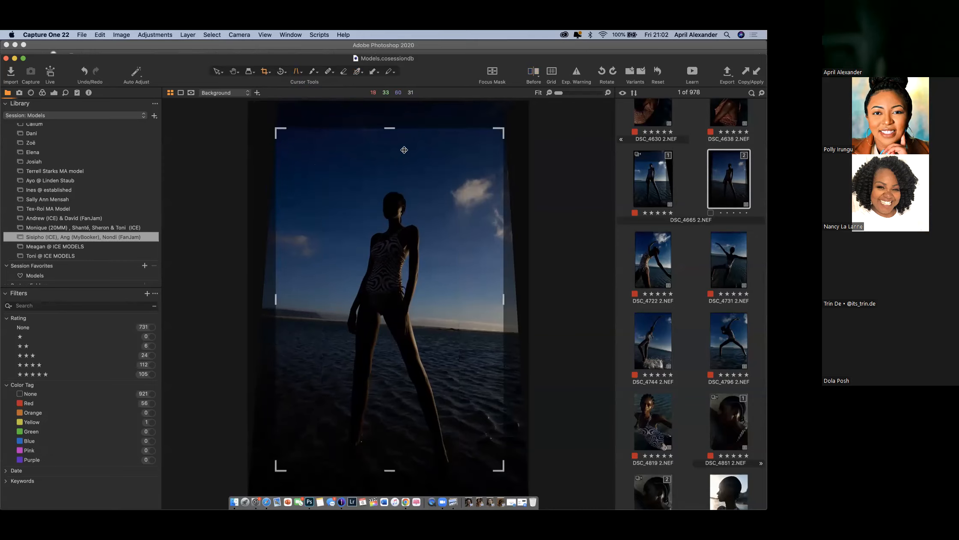
pyautogui.moveTo(392, 129); pyautogui.dragTo(391, 144)
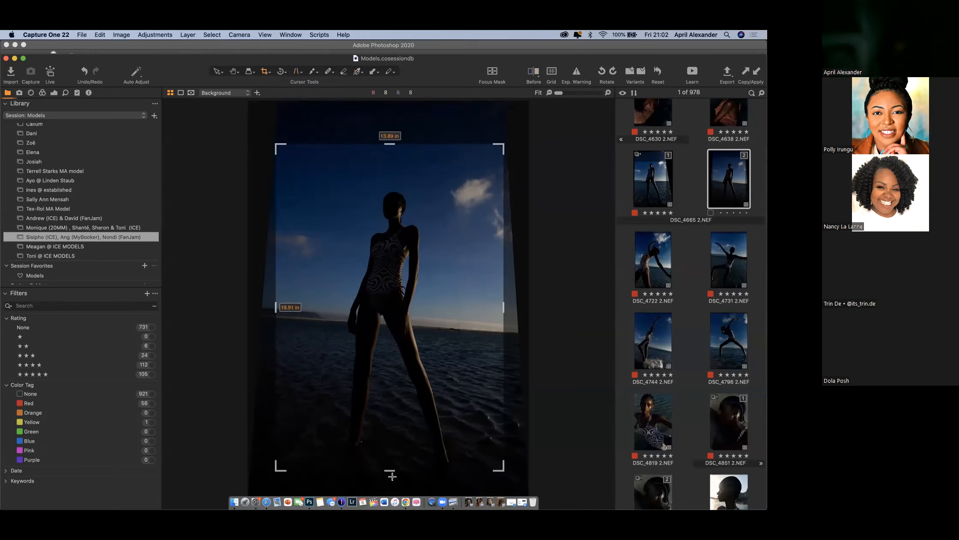
pyautogui.moveTo(390, 470); pyautogui.dragTo(391, 469)
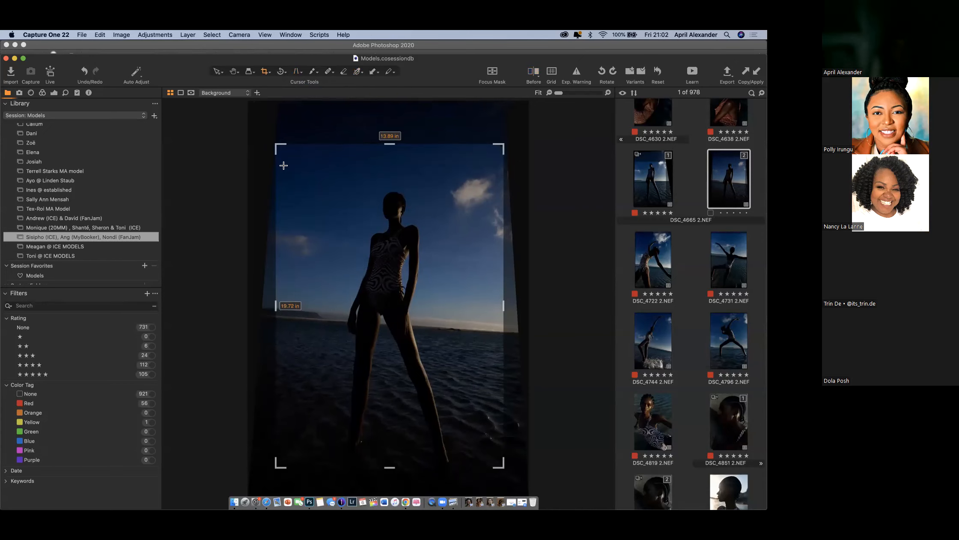
pyautogui.click(234, 72)
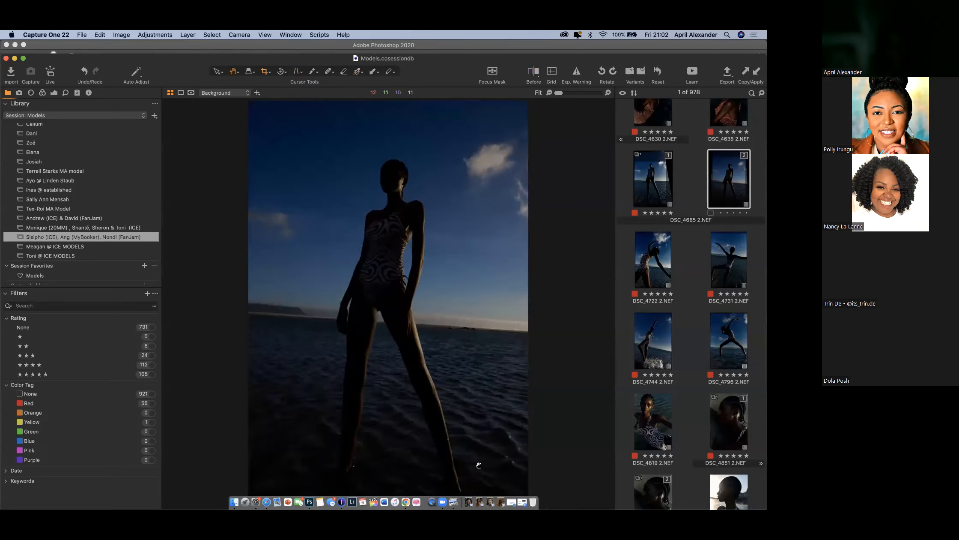
# Rotate variant 2 slightly counterclockwise, widen the crop frame at its left edge, and reposition the frame around the model.
pyautogui.click(266, 72)
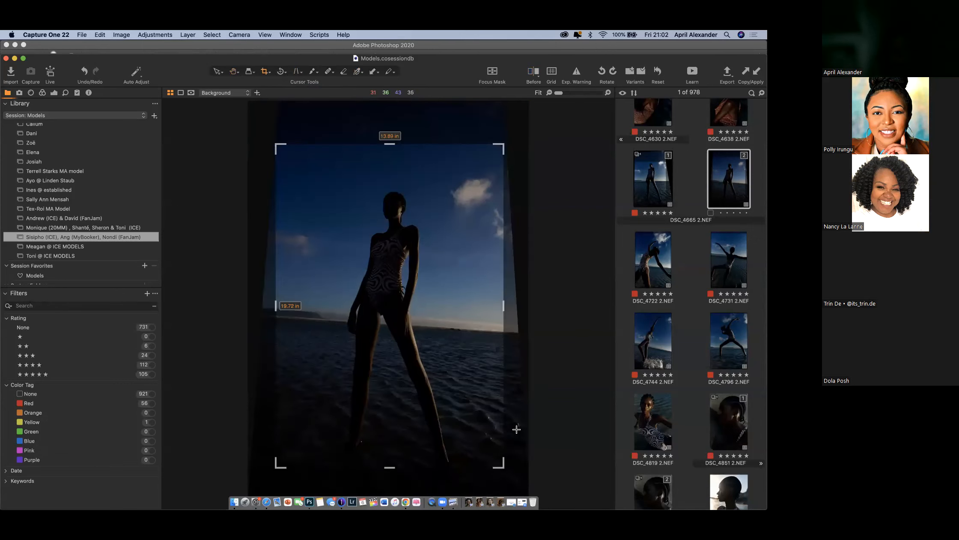
pyautogui.moveTo(511, 471); pyautogui.dragTo(518, 461)
pyautogui.moveTo(440, 391); pyautogui.dragTo(441, 397)
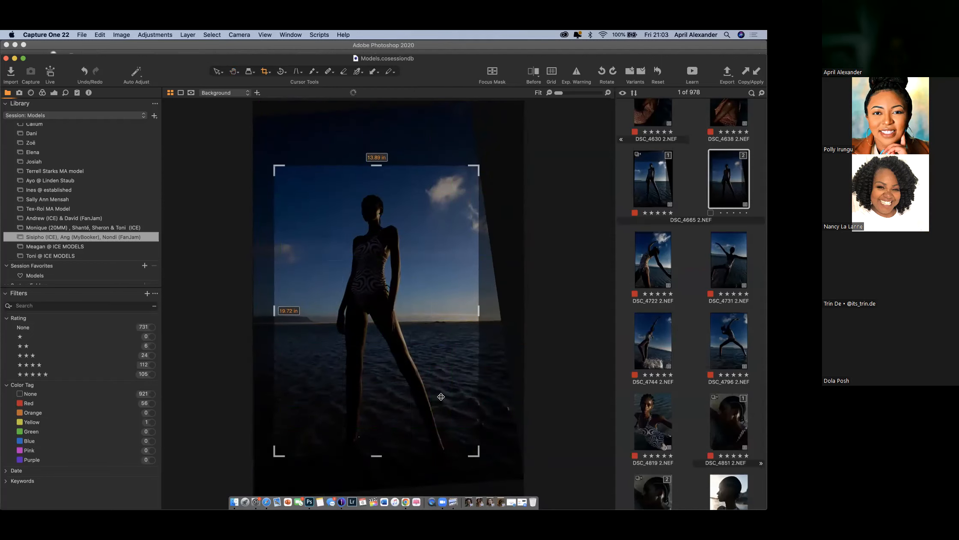
pyautogui.moveTo(273, 313); pyautogui.dragTo(270, 312)
pyautogui.moveTo(397, 339); pyautogui.dragTo(397, 342)
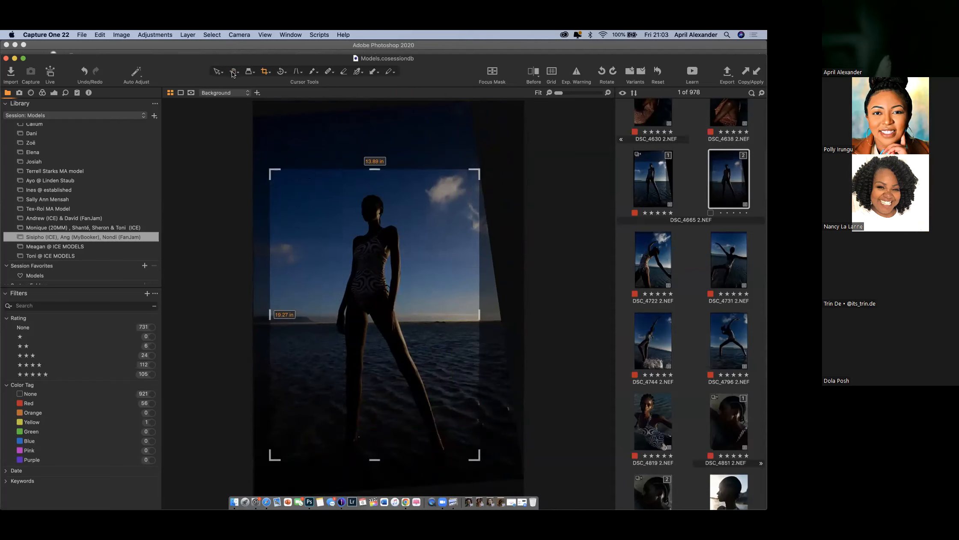
pyautogui.click(233, 72)
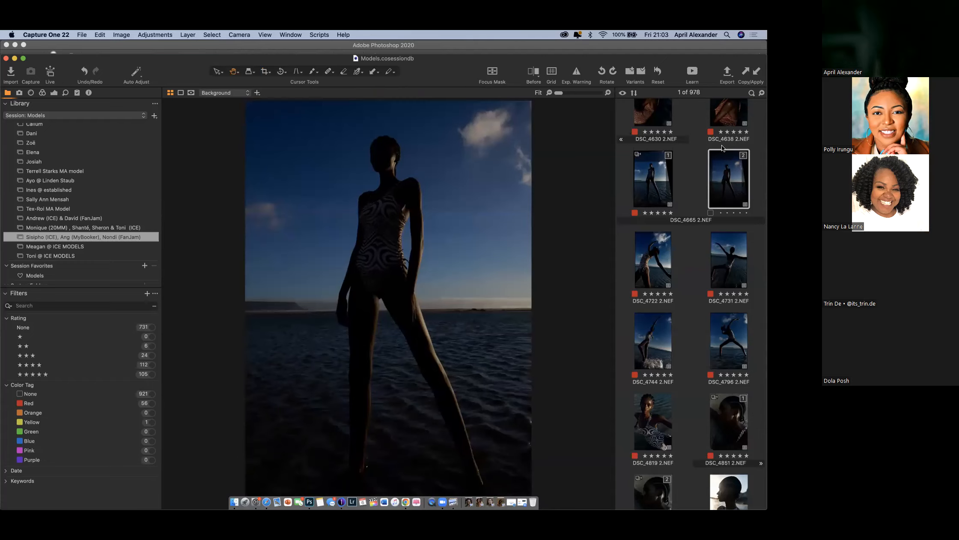
# Reset the adjustments on variant 2 and compare it with the edited variant 1, ending on variant 1.
pyautogui.click(658, 75)
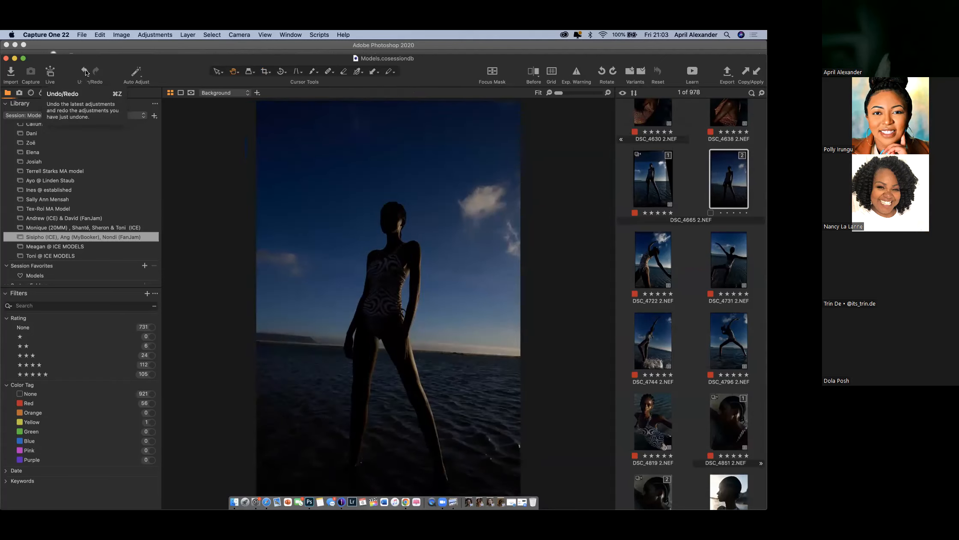
pyautogui.click(648, 187)
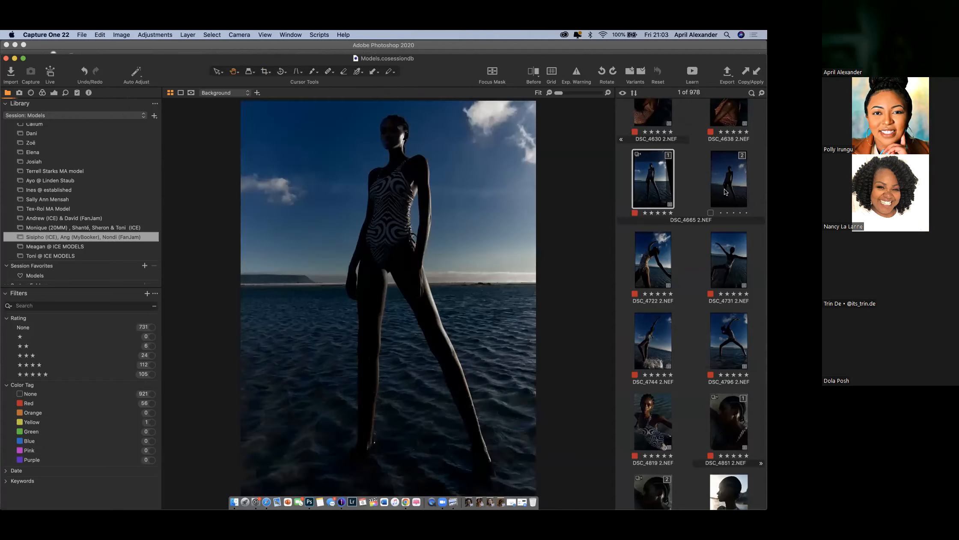
pyautogui.click(728, 184)
pyautogui.click(659, 183)
# Review variant 1's exposure, lens and colour settings, then select Adjustment Layer 1.
pyautogui.click(54, 93)
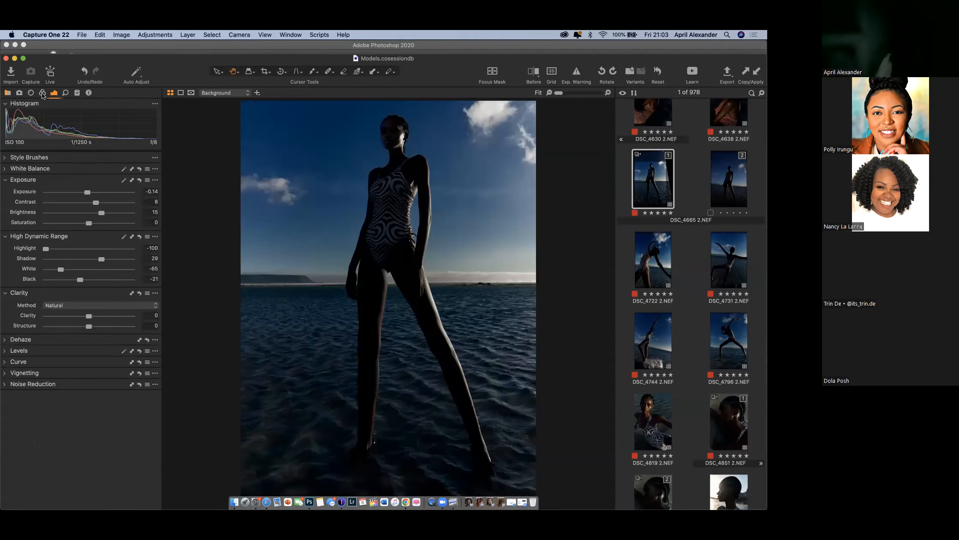
pyautogui.click(18, 93)
pyautogui.click(31, 93)
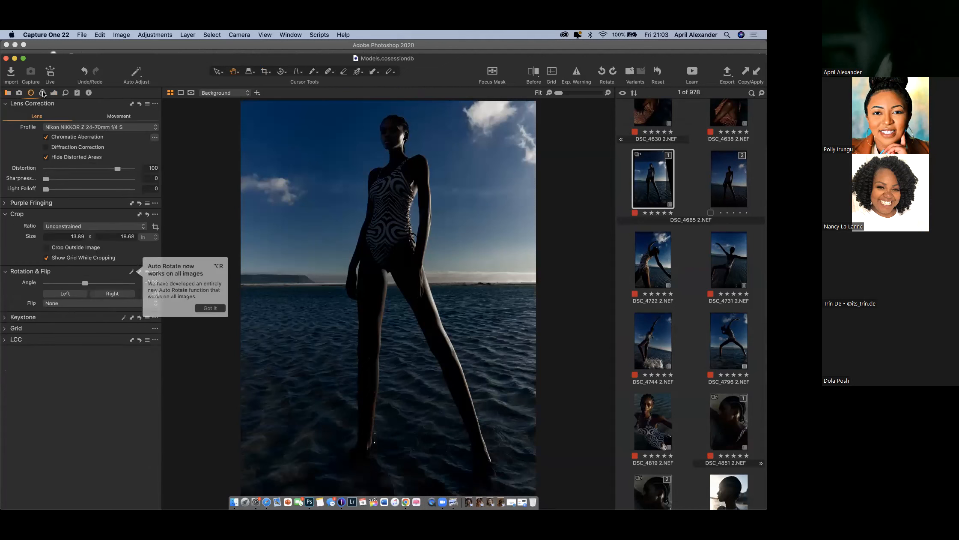
pyautogui.click(43, 92)
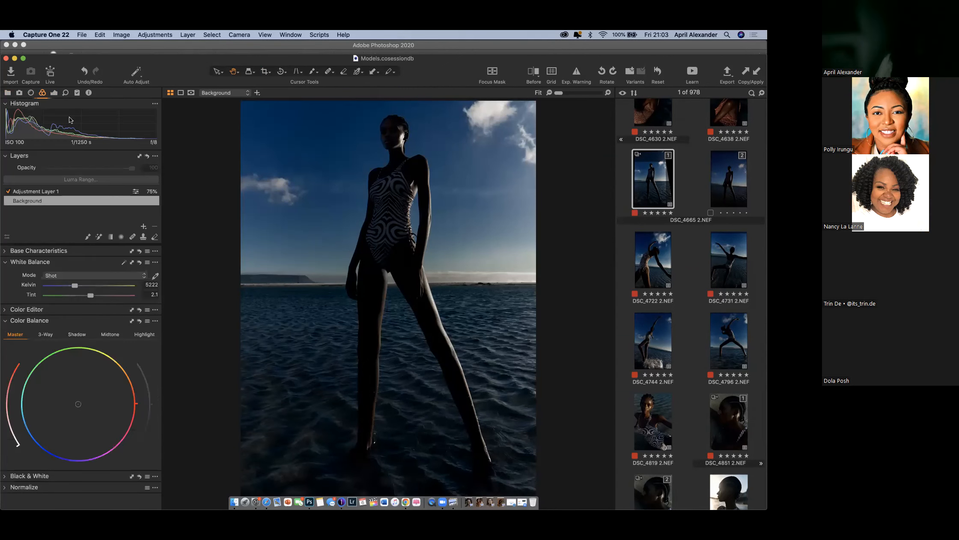
pyautogui.click(64, 189)
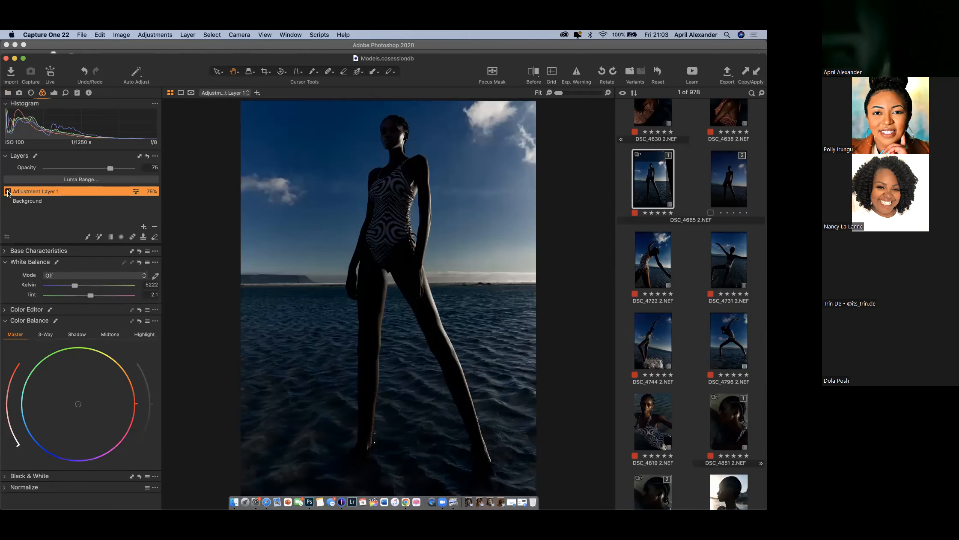
# Switch Adjustment Layer 1 off and on twice to compare its effect on the whole photo.
pyautogui.click(8, 194)
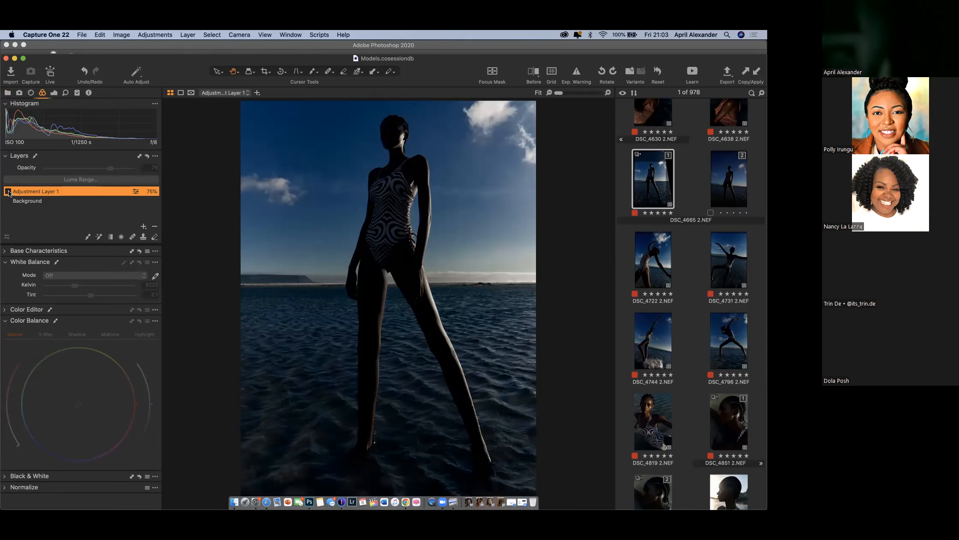
pyautogui.click(9, 193)
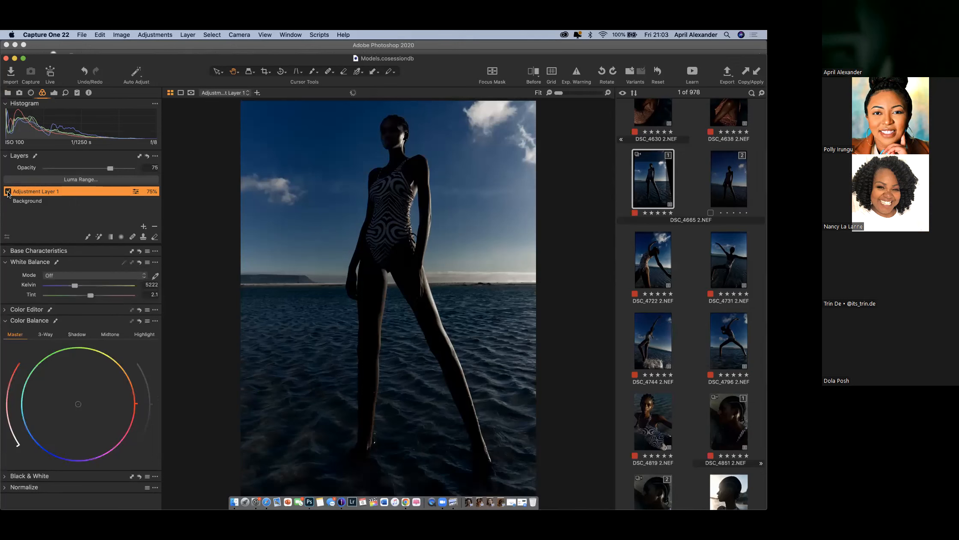
pyautogui.click(8, 192)
pyautogui.click(8, 191)
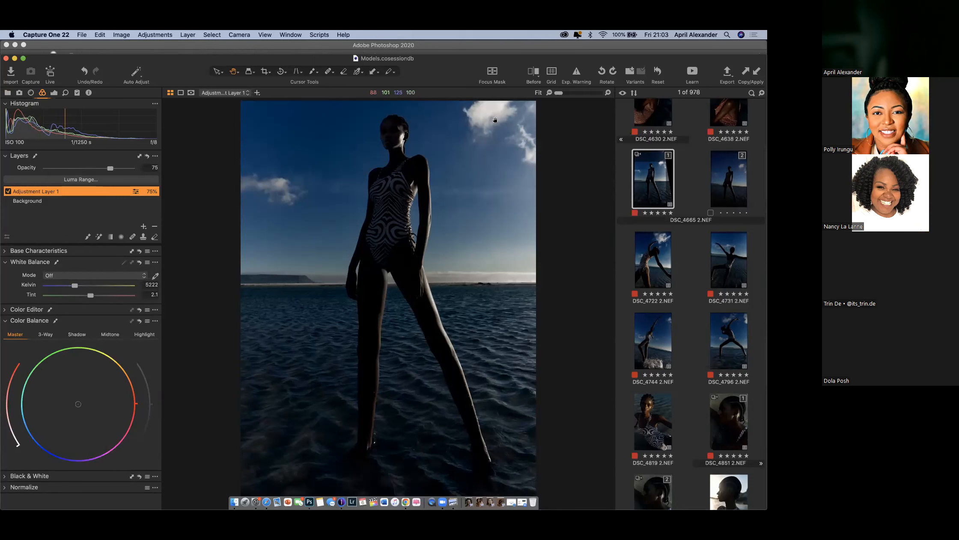
# Examine the model's face at 200% with Adjustment Layer 1 switched off and on twice.
pyautogui.moveTo(559, 93); pyautogui.dragTo(571, 94)
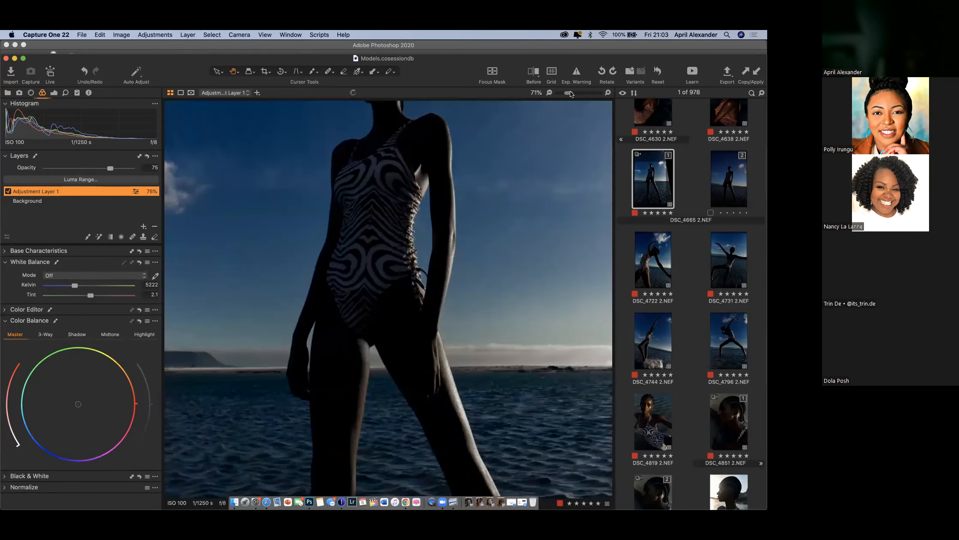
pyautogui.moveTo(451, 136); pyautogui.dragTo(439, 247)
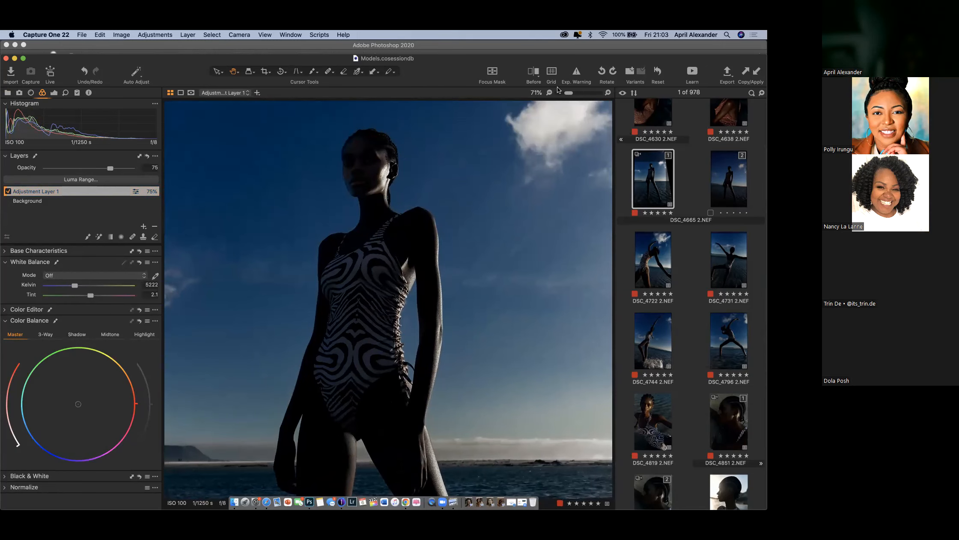
pyautogui.moveTo(568, 93); pyautogui.dragTo(572, 93)
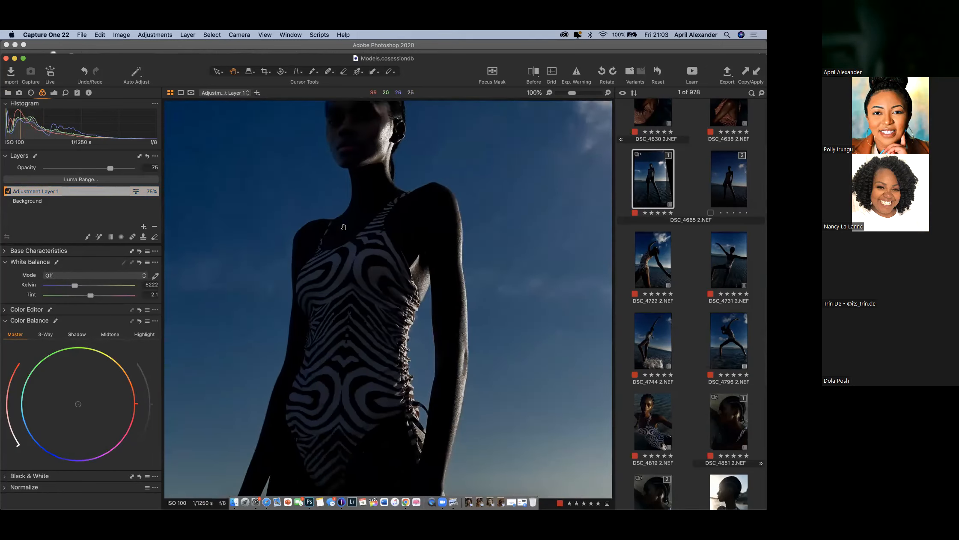
pyautogui.click(578, 94)
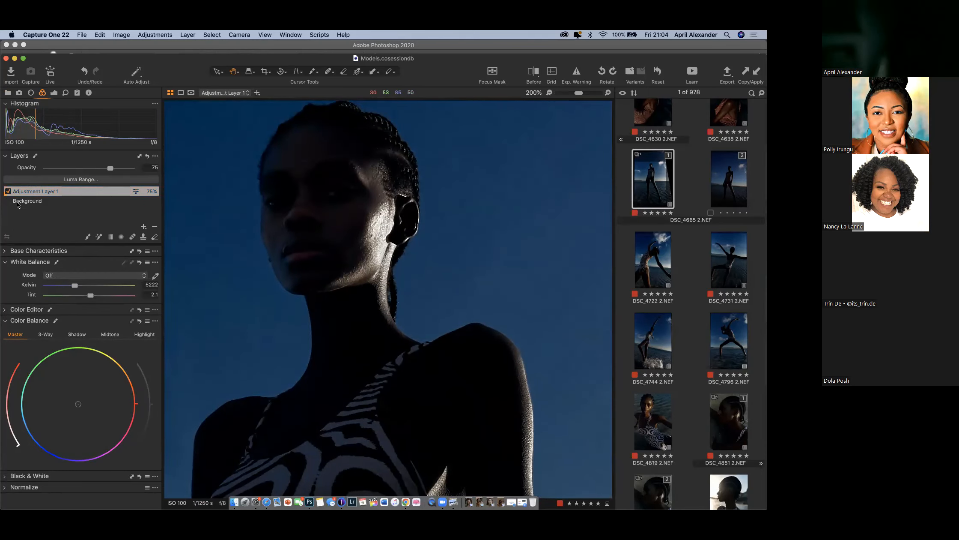
pyautogui.click(8, 191)
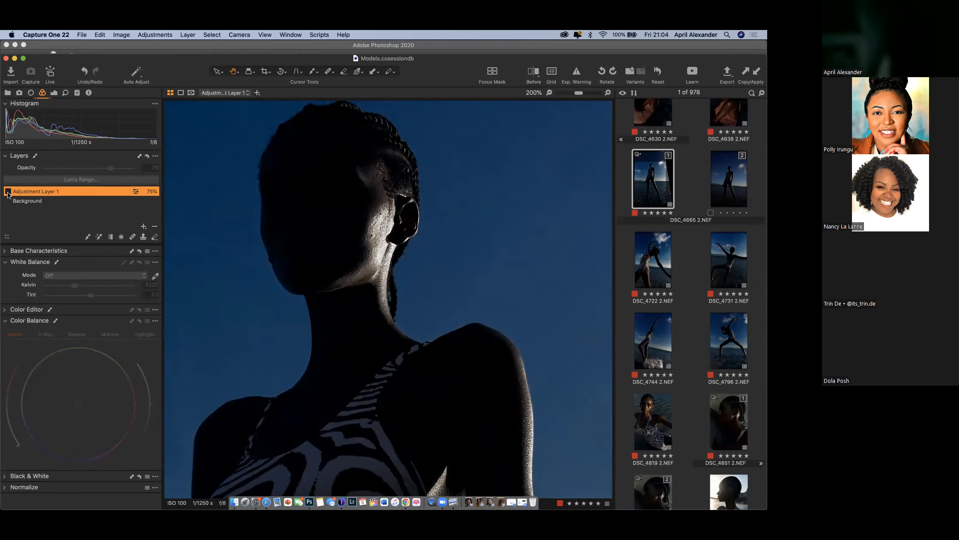
pyautogui.click(8, 192)
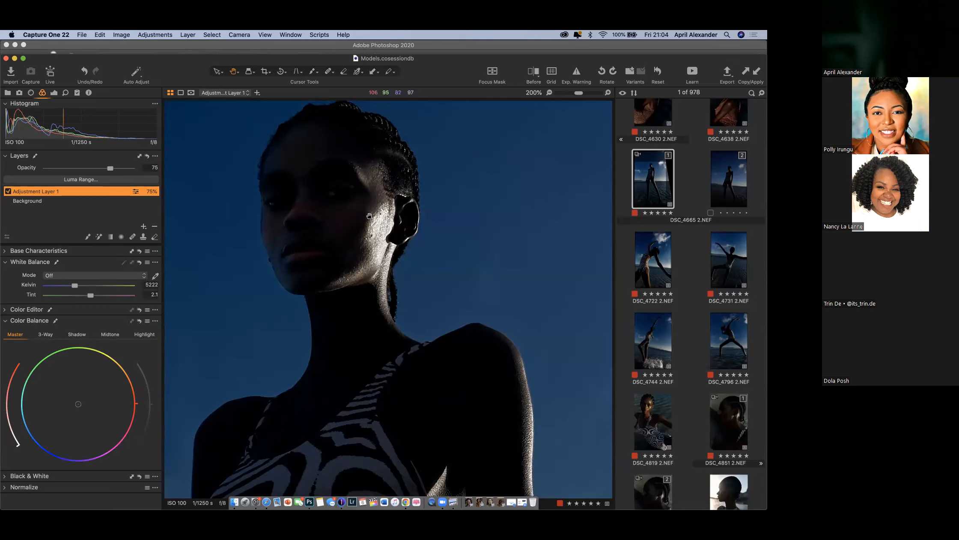
pyautogui.click(8, 191)
pyautogui.click(8, 191)
# Return to the full-photo view and compare it with Adjustment Layer 1 off and on, leaving the layer enabled.
pyautogui.moveTo(581, 93); pyautogui.dragTo(562, 95)
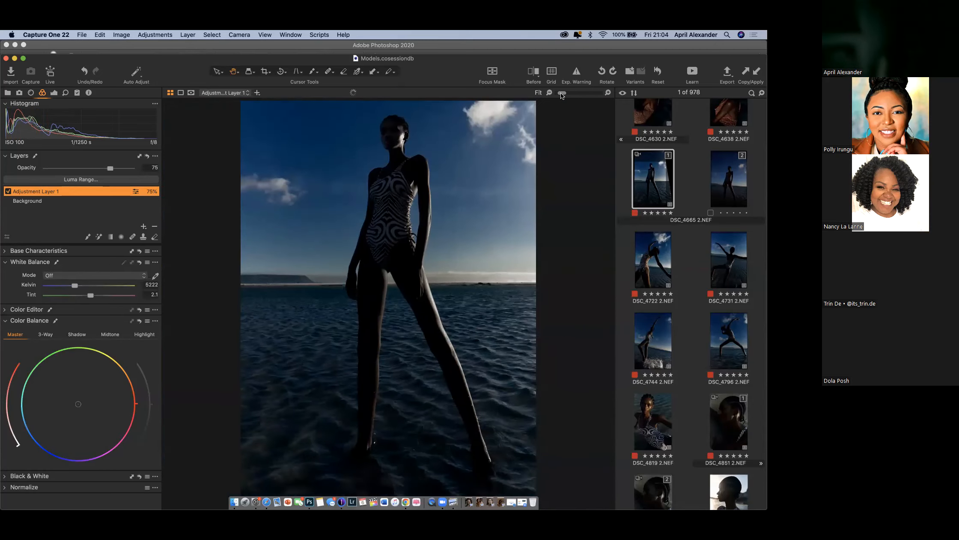
pyautogui.click(8, 191)
pyautogui.click(8, 191)
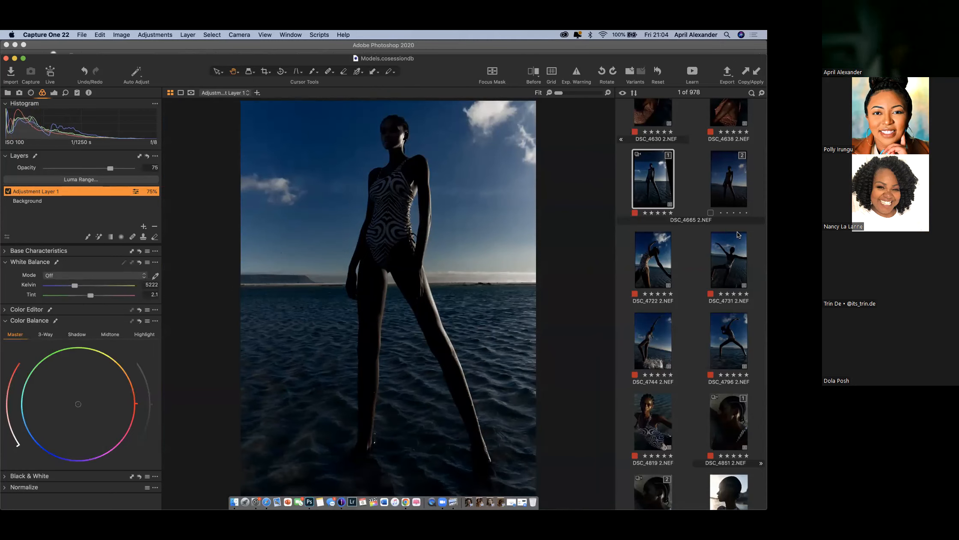
# Return to the first thumbnails of the album and review Adjustment Layer 1's Exposure and High Dynamic Range settings.
pyautogui.scroll(20, 735, 227)
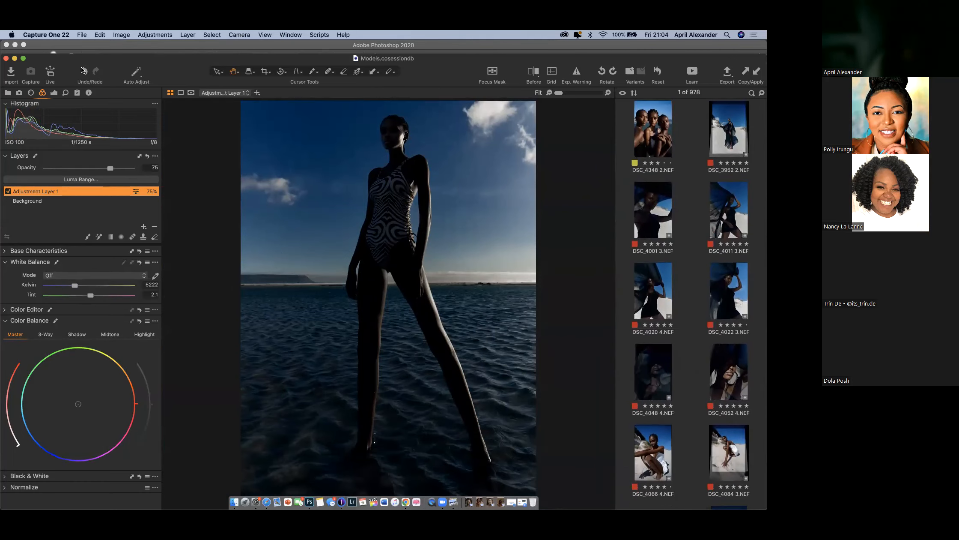
pyautogui.click(8, 93)
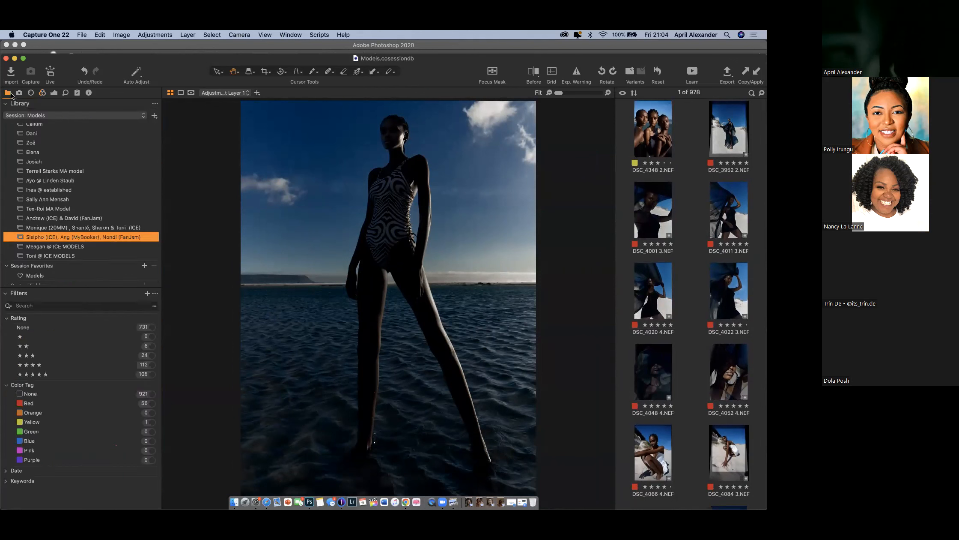
pyautogui.click(54, 94)
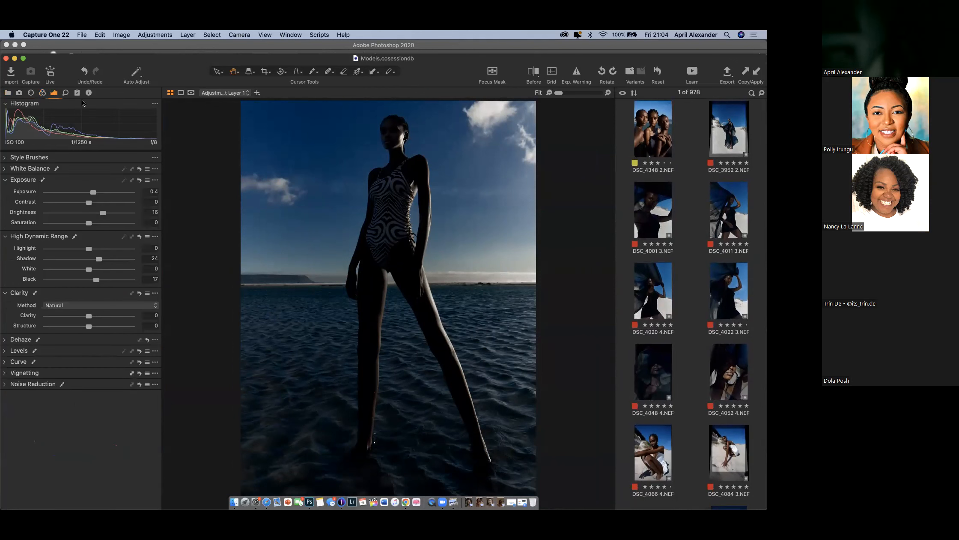
# Browse the library's session albums and open the BWP WORKSHOP album.
pyautogui.click(8, 93)
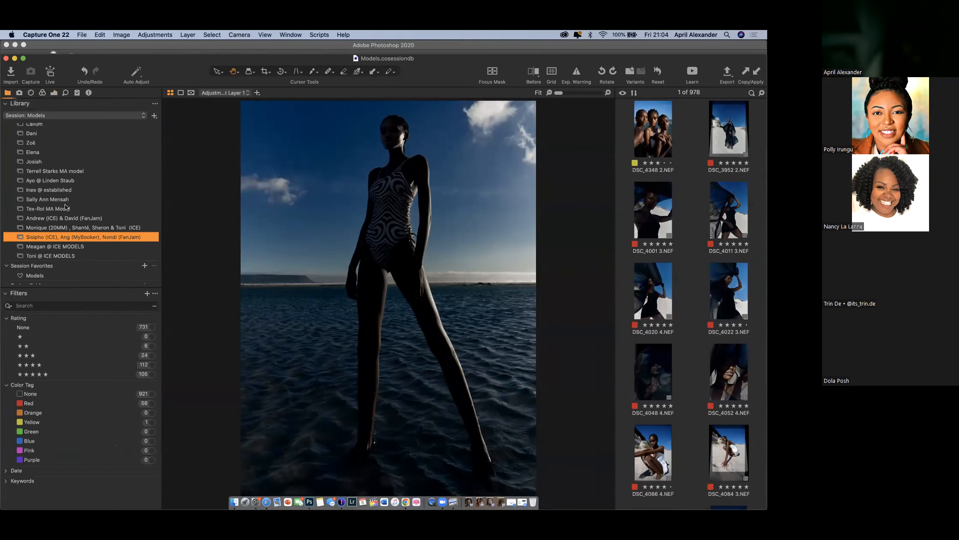
pyautogui.scroll(5, 60, 204)
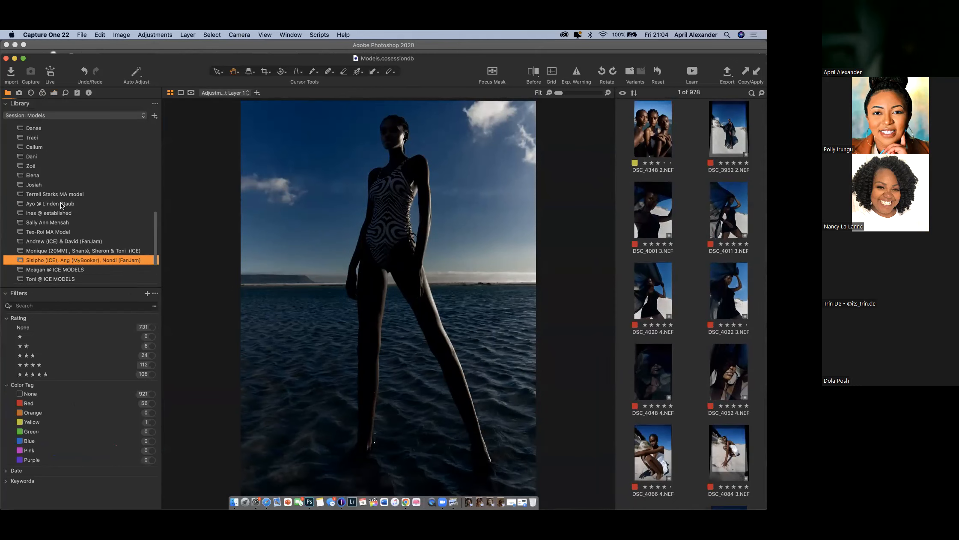
pyautogui.scroll(-2, 61, 203)
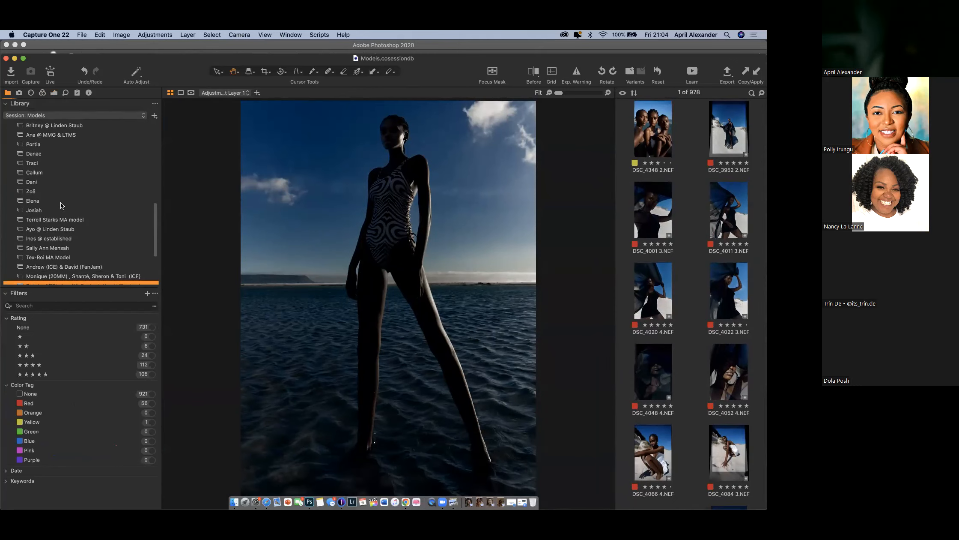
pyautogui.scroll(1, 61, 202)
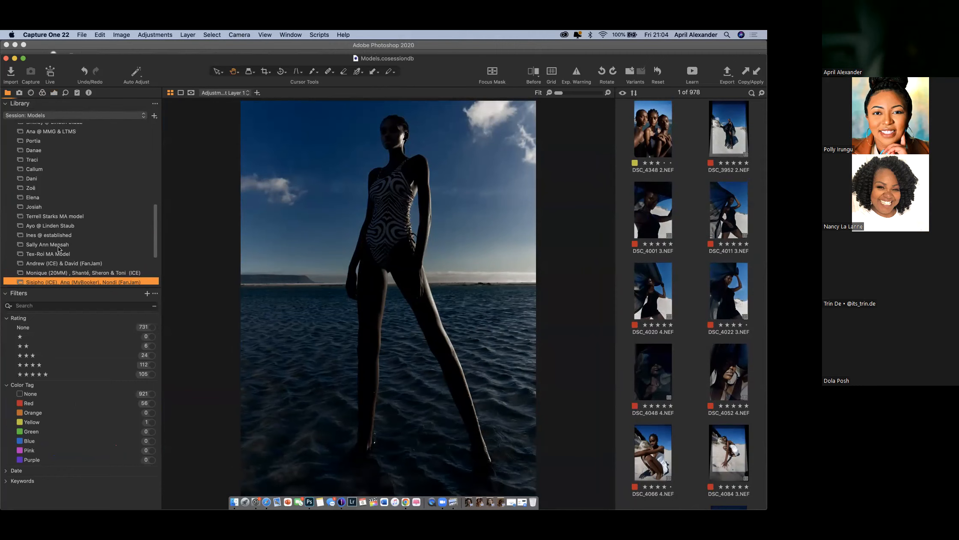
pyautogui.scroll(-4, 59, 248)
pyautogui.scroll(5, 59, 249)
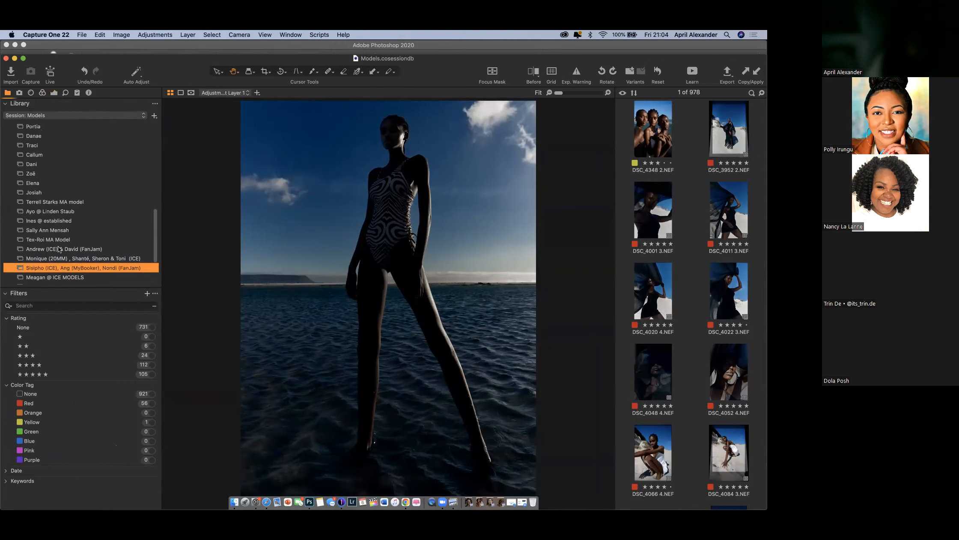
pyautogui.scroll(5, 59, 249)
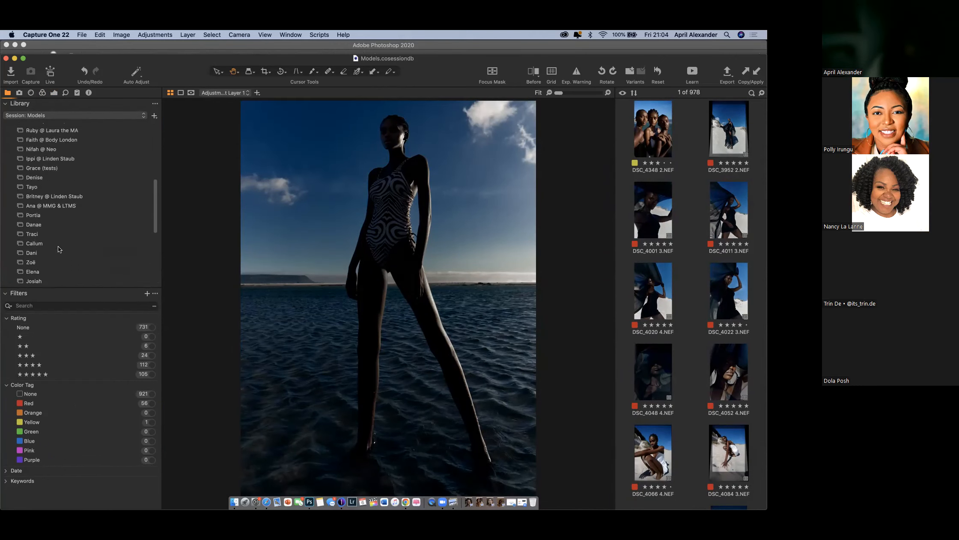
pyautogui.scroll(4, 59, 250)
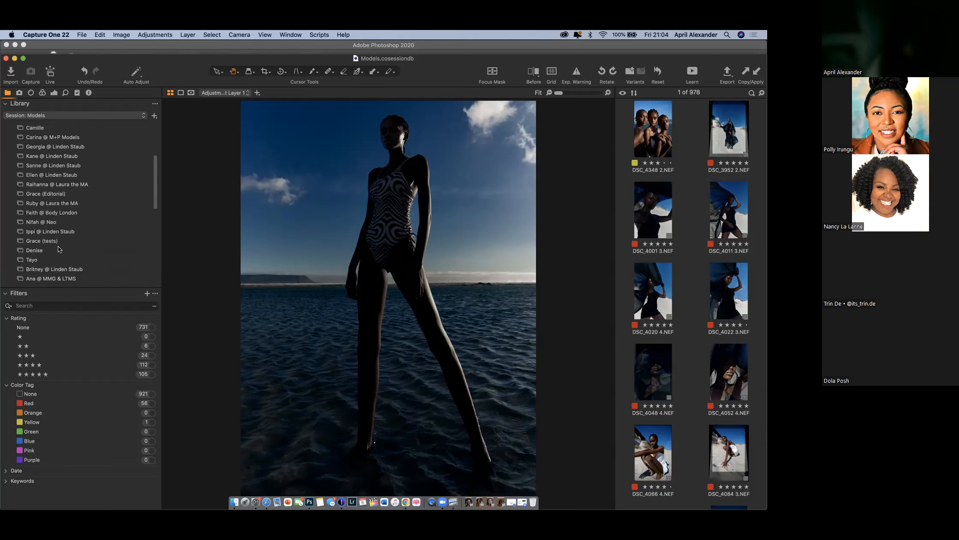
pyautogui.scroll(4, 59, 249)
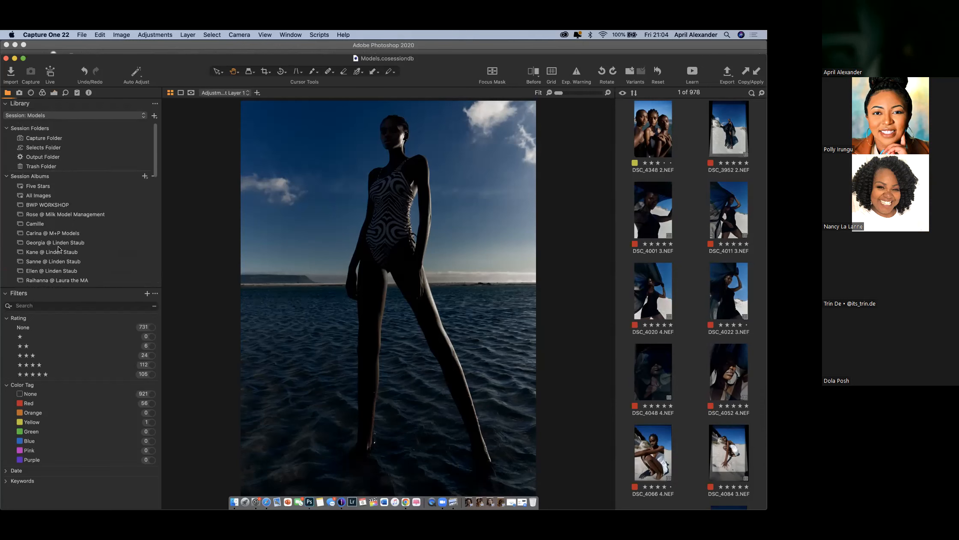
pyautogui.click(60, 208)
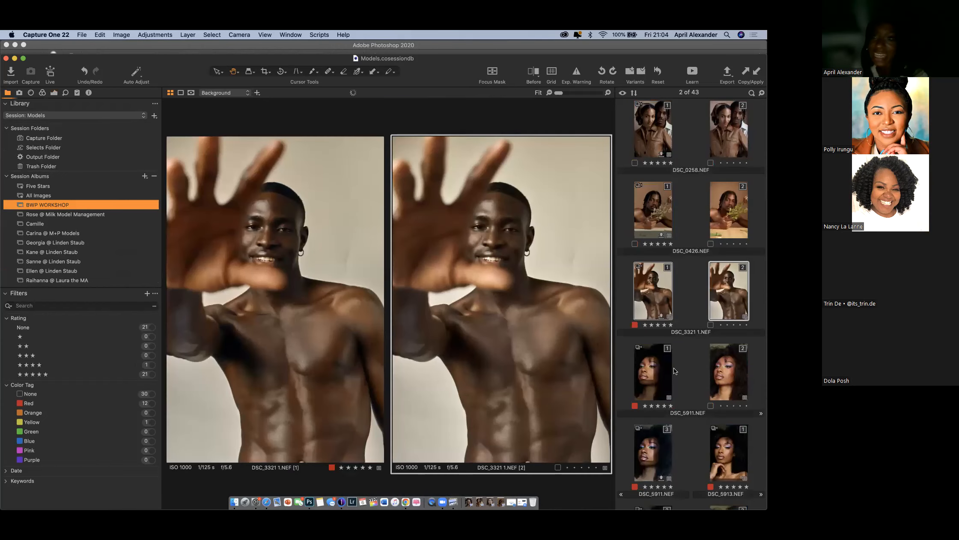
# Display variant 1 of the curly-haired portrait DSC_8762 1 from the BWP WORKSHOP album.
pyautogui.scroll(-3, 675, 187)
pyautogui.scroll(-10, 677, 191)
pyautogui.scroll(-10, 677, 191)
pyautogui.scroll(-10, 675, 187)
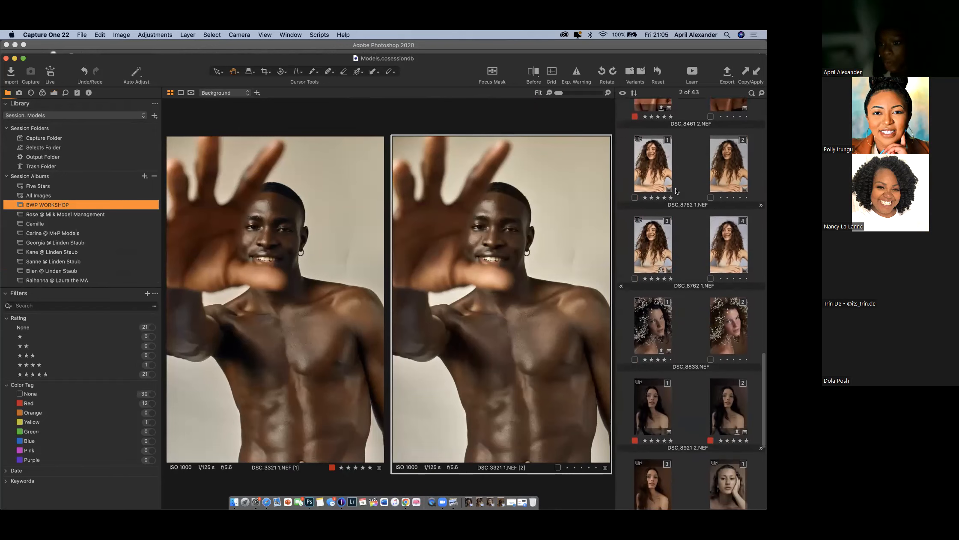
pyautogui.scroll(-1, 675, 191)
pyautogui.click(647, 166)
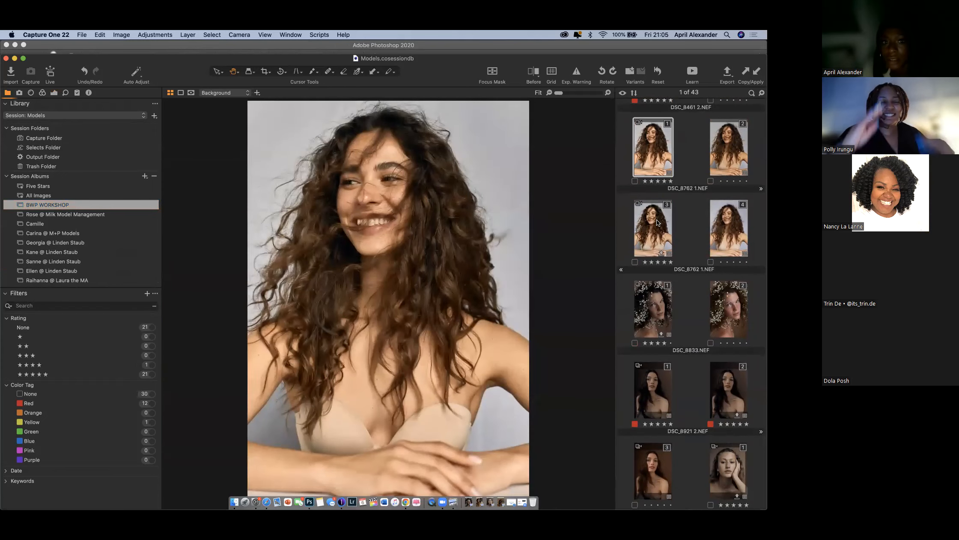
# Display variant 1 of the portrait with white flowers, DSC_8833.
pyautogui.scroll(-4, 681, 218)
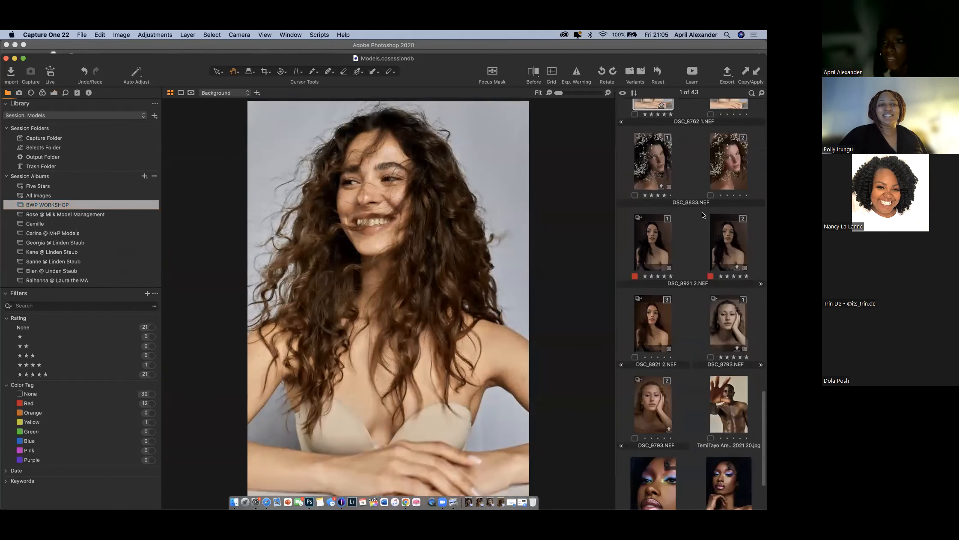
pyautogui.scroll(-1, 703, 215)
pyautogui.click(651, 124)
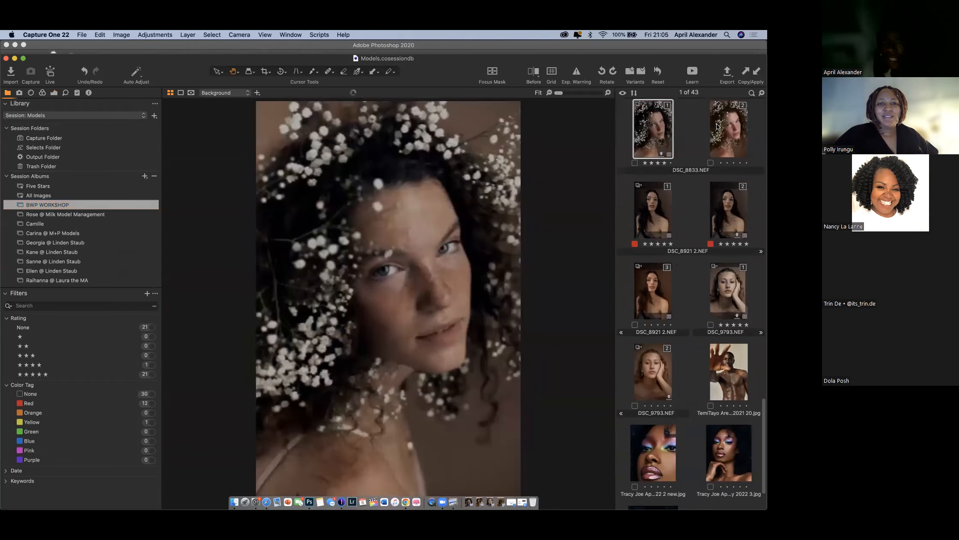
# Compare variants 1 and 2 of the black blazer photo DSC_6230 by switching between them several times, ending on variant 1.
pyautogui.scroll(-2, 647, 146)
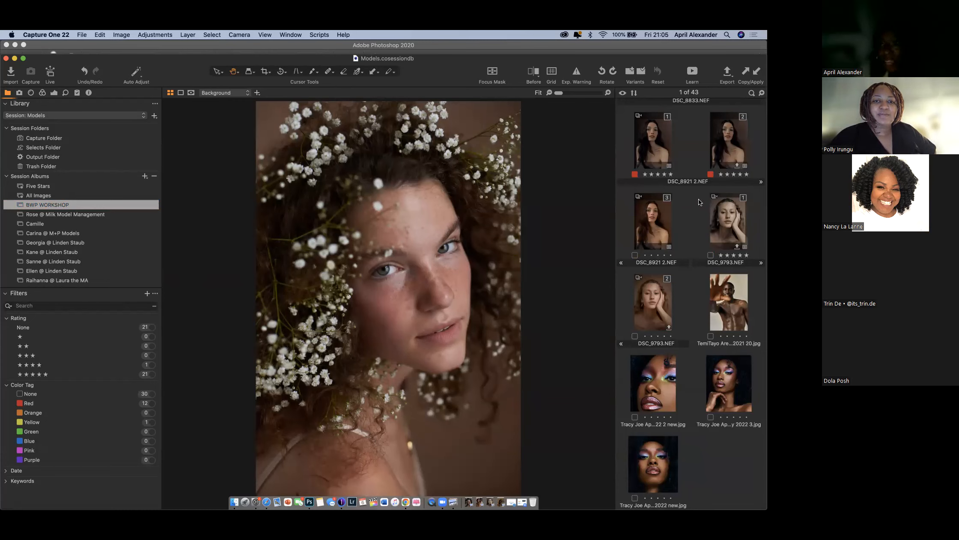
pyautogui.scroll(6, 699, 190)
pyautogui.scroll(10, 699, 190)
pyautogui.scroll(-5, 699, 190)
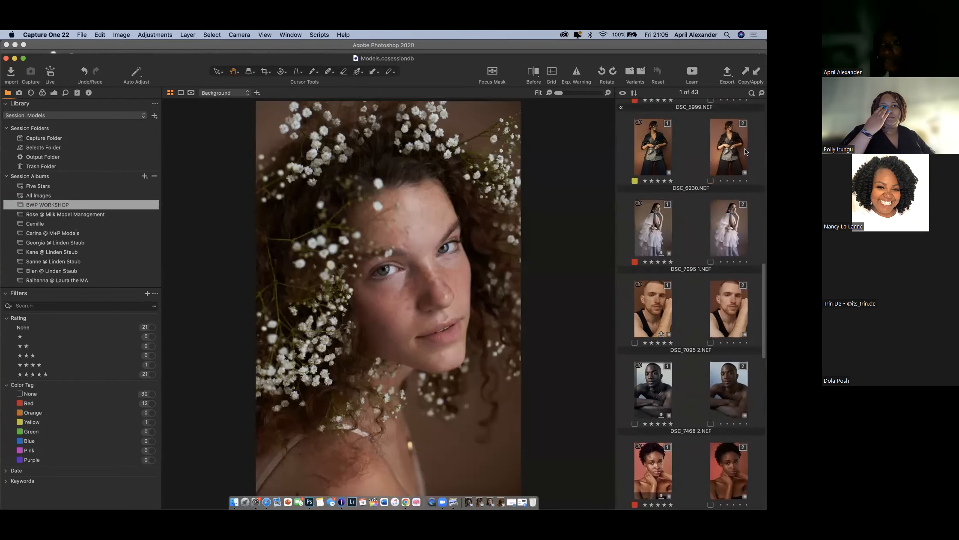
pyautogui.click(744, 147)
pyautogui.click(645, 150)
pyautogui.click(721, 145)
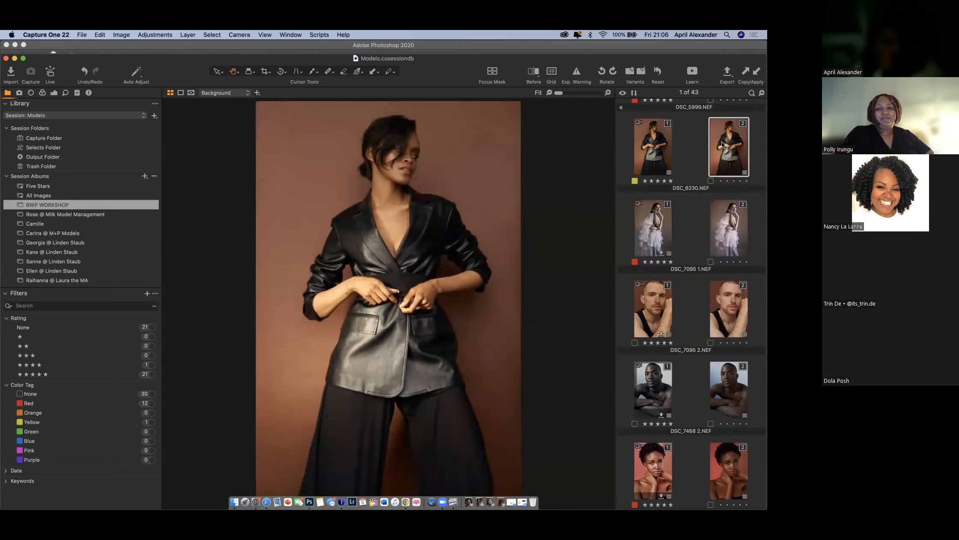
pyautogui.click(650, 145)
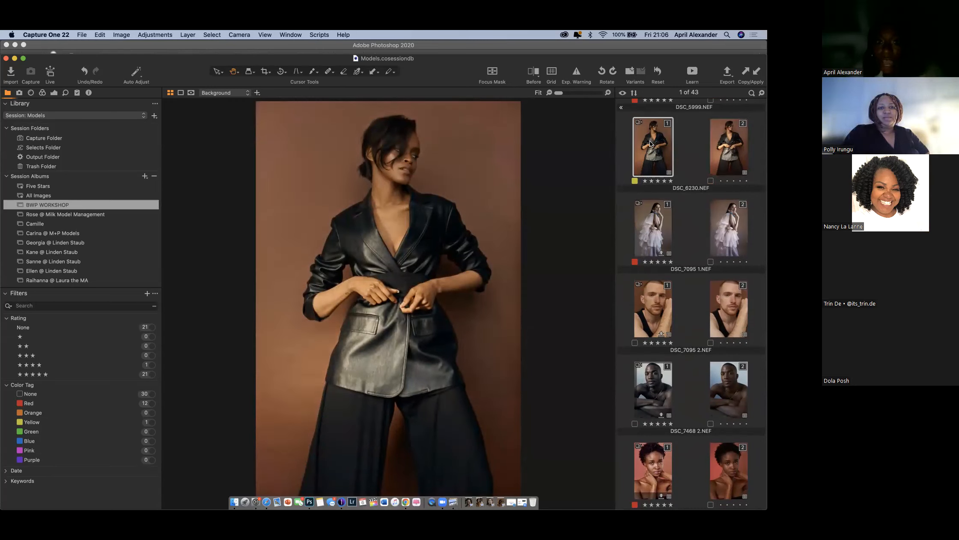
pyautogui.click(724, 148)
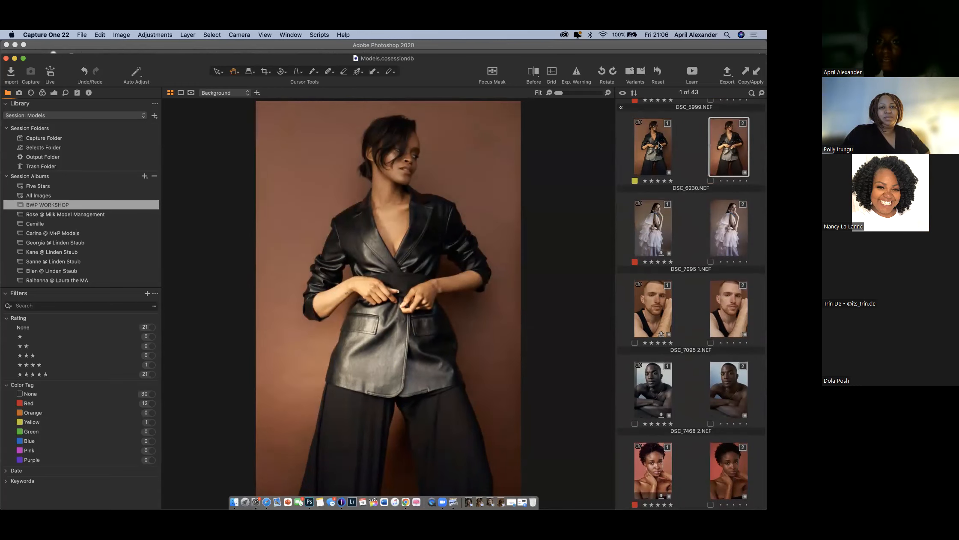
pyautogui.click(659, 146)
pyautogui.click(740, 154)
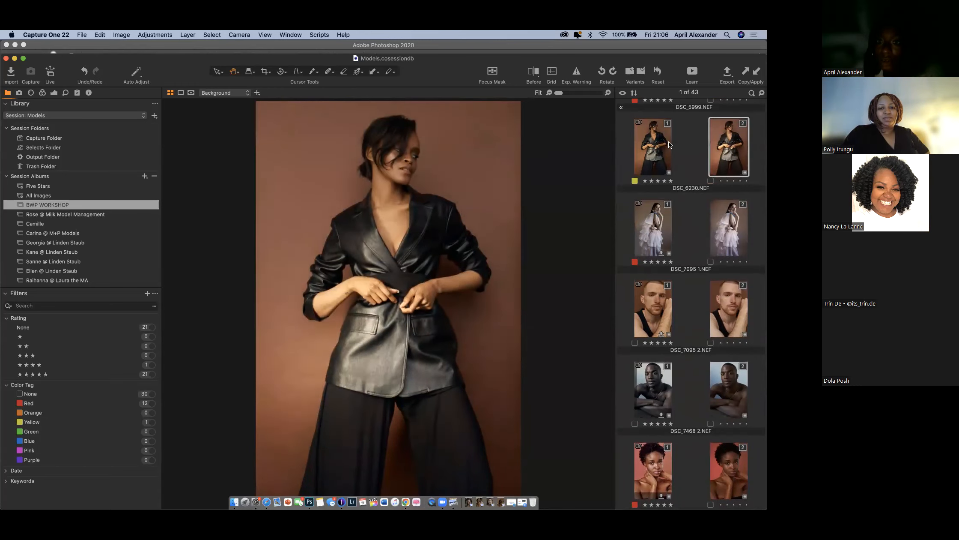
pyautogui.click(660, 142)
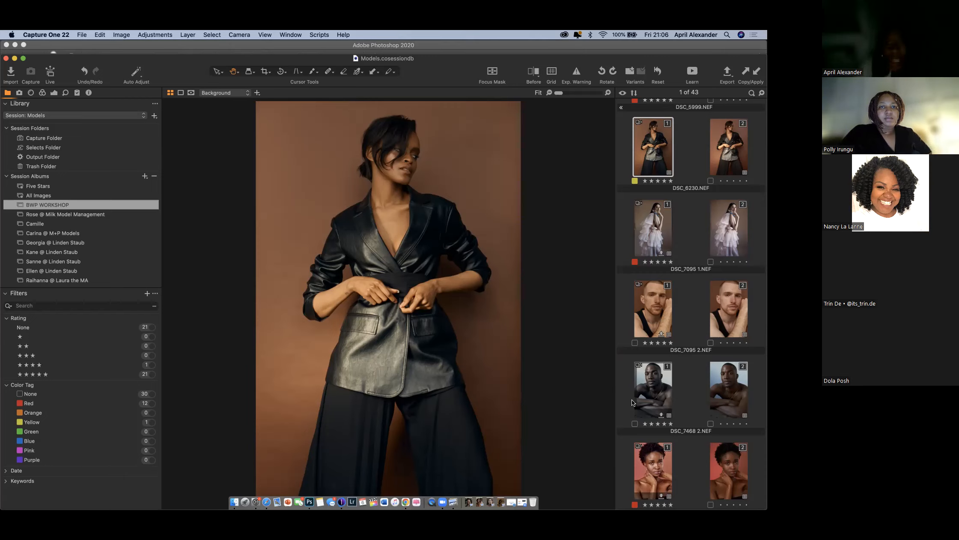
# Compare variants 1 and 2 of the ruffled dress photo DSC_7095 1, ending on variant 1.
pyautogui.scroll(2, 721, 216)
pyautogui.scroll(-1, 723, 216)
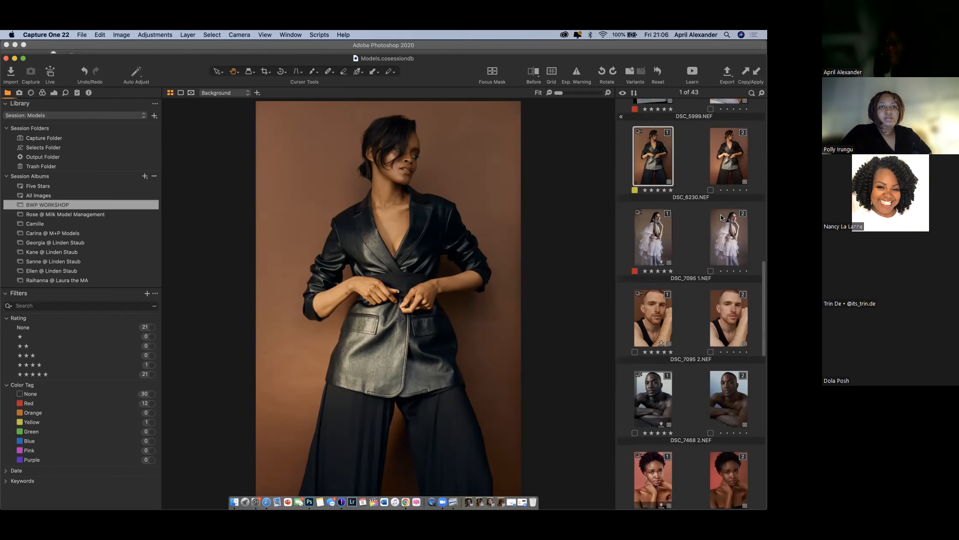
pyautogui.click(653, 227)
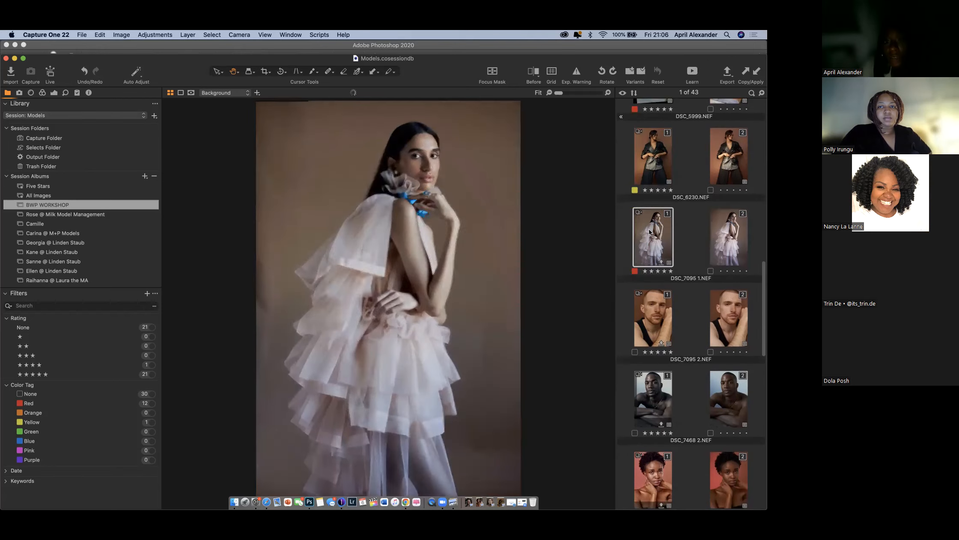
pyautogui.click(724, 230)
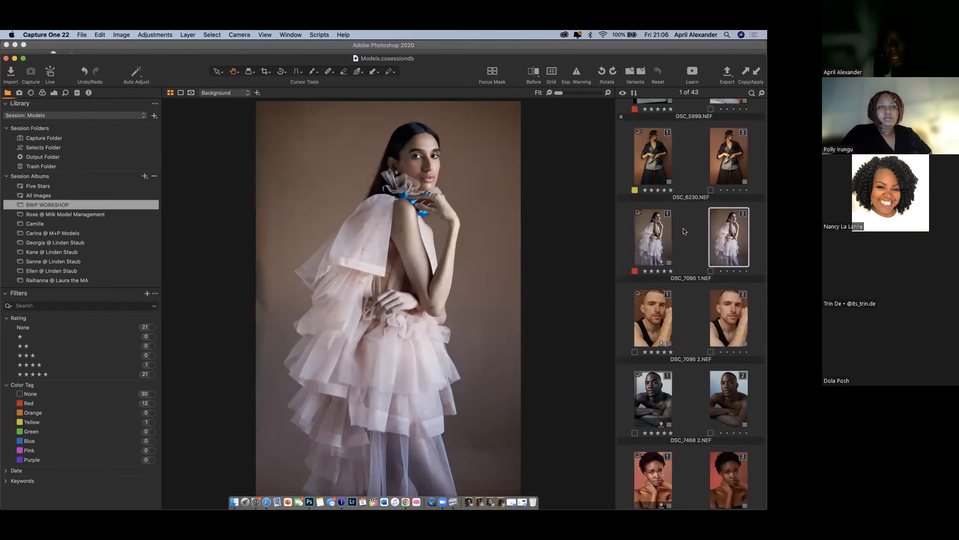
pyautogui.click(655, 231)
# Compare variants 1 and 2 of the couple portrait DSC_0258 at the start of the album, ending on variant 1.
pyautogui.scroll(10, 655, 230)
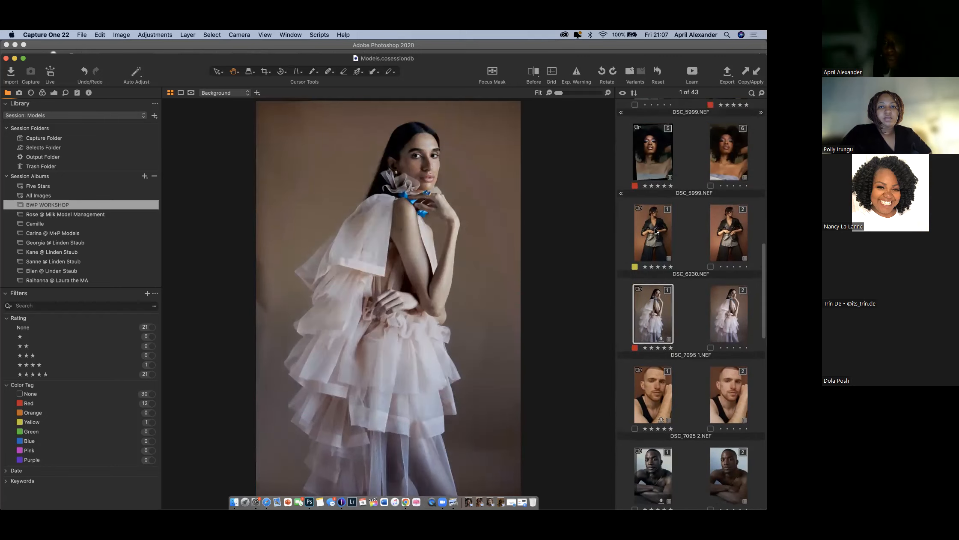
pyautogui.scroll(10, 655, 227)
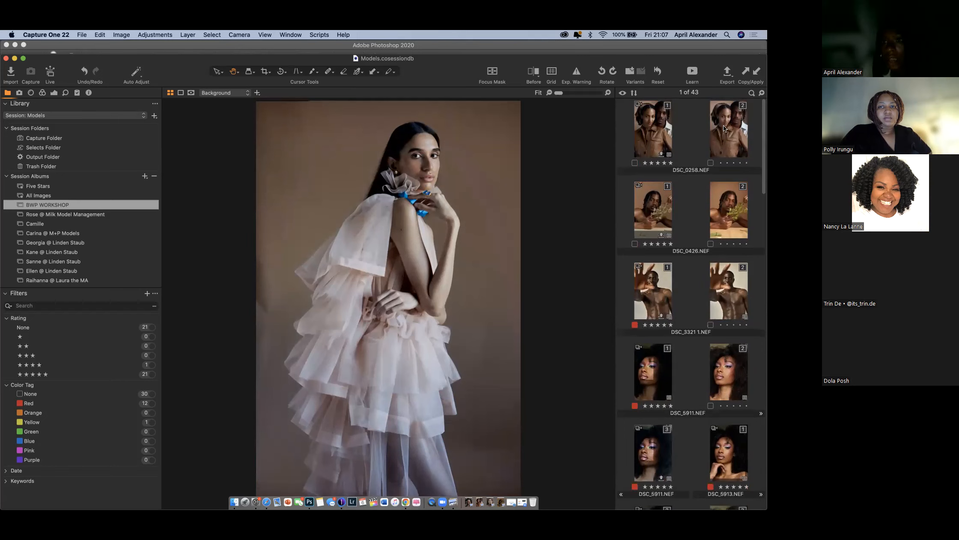
pyautogui.click(644, 126)
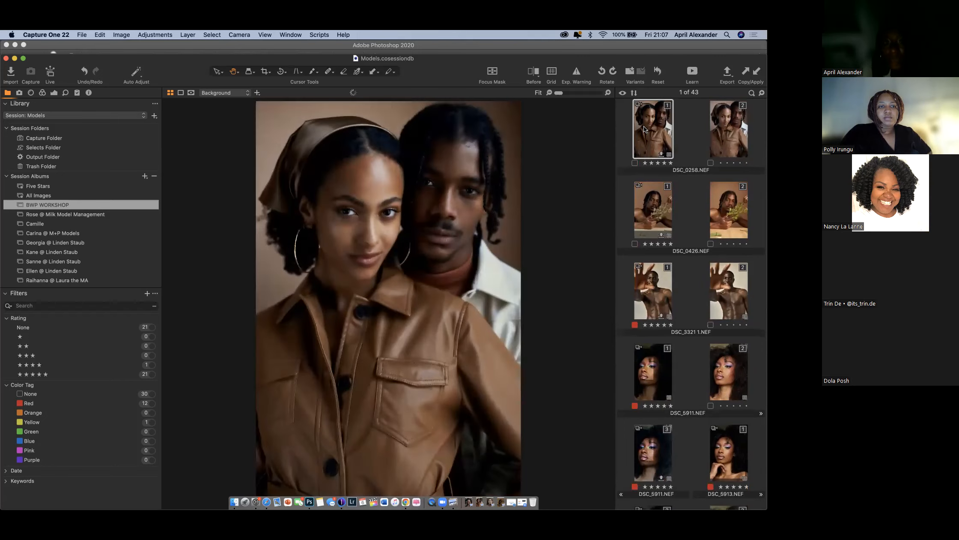
pyautogui.click(740, 131)
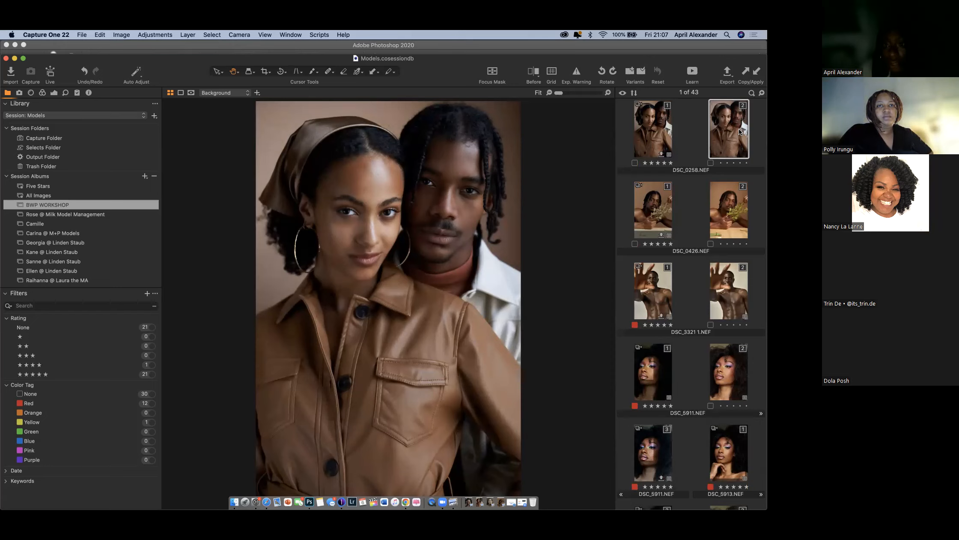
pyautogui.click(652, 131)
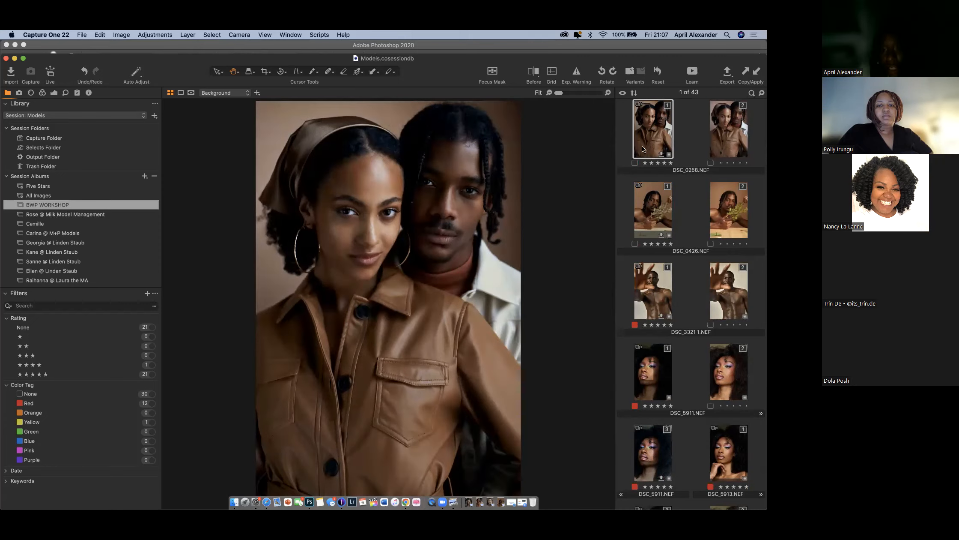
# Switch to Preview, inspect the couple portrait's JPEG zoomed in and at full view, and close it.
pyautogui.click(485, 504)
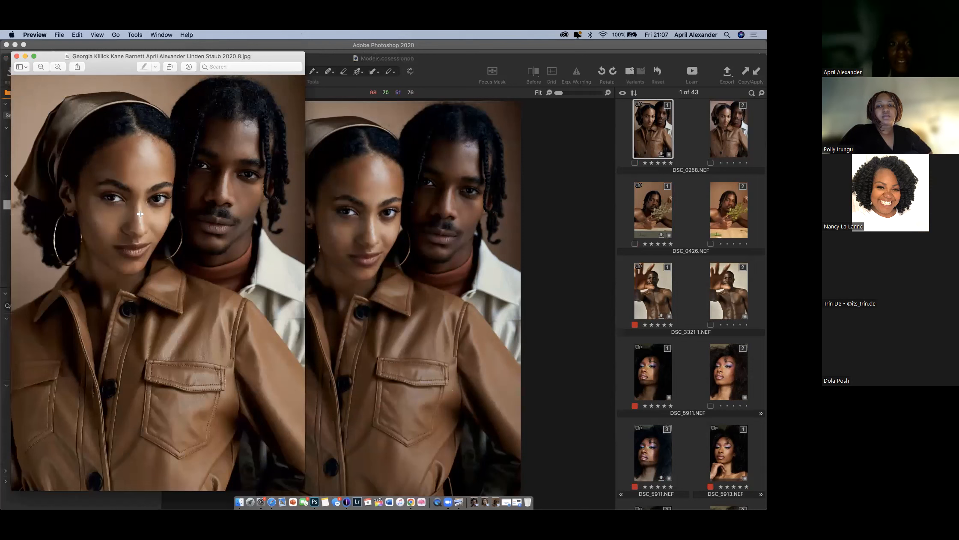
pyautogui.scroll(3, 163, 224)
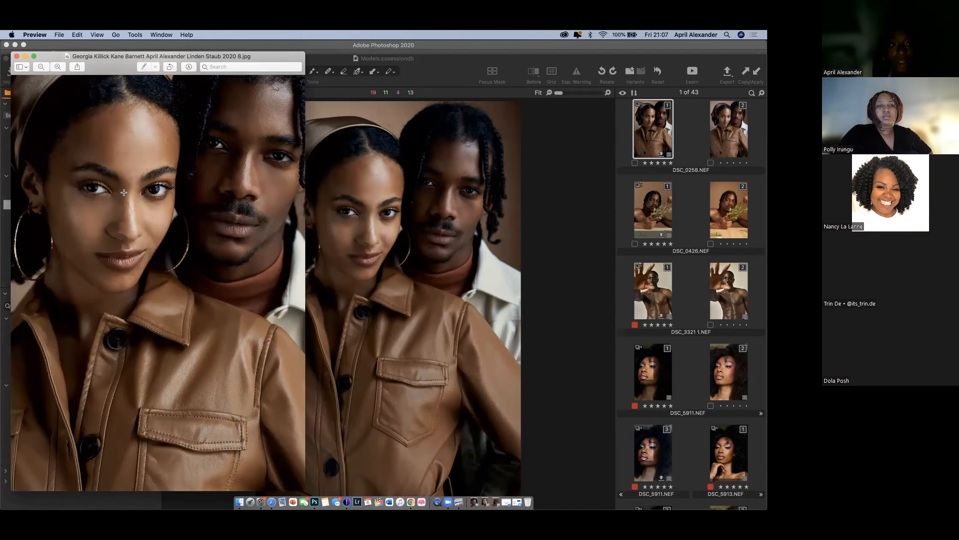
pyautogui.scroll(-3, 123, 192)
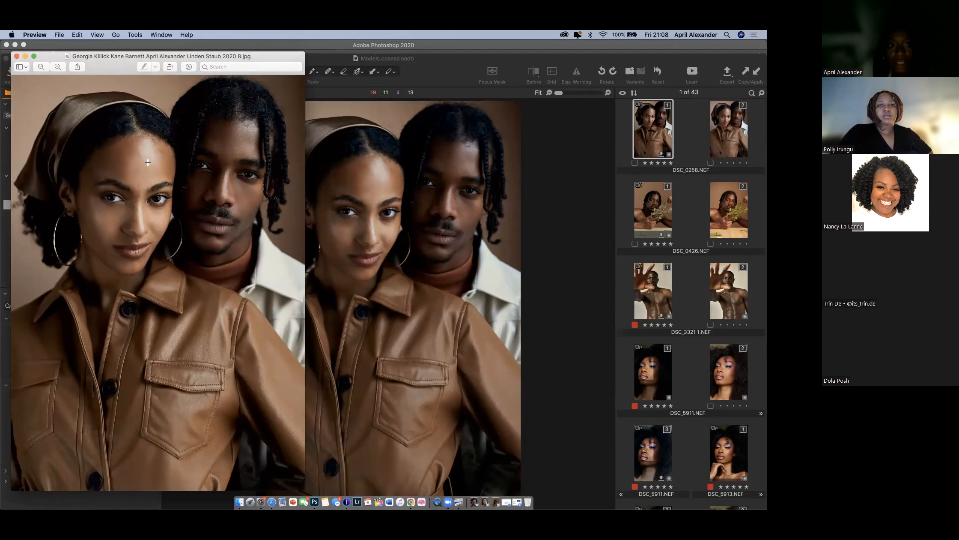
pyautogui.scroll(3, 159, 155)
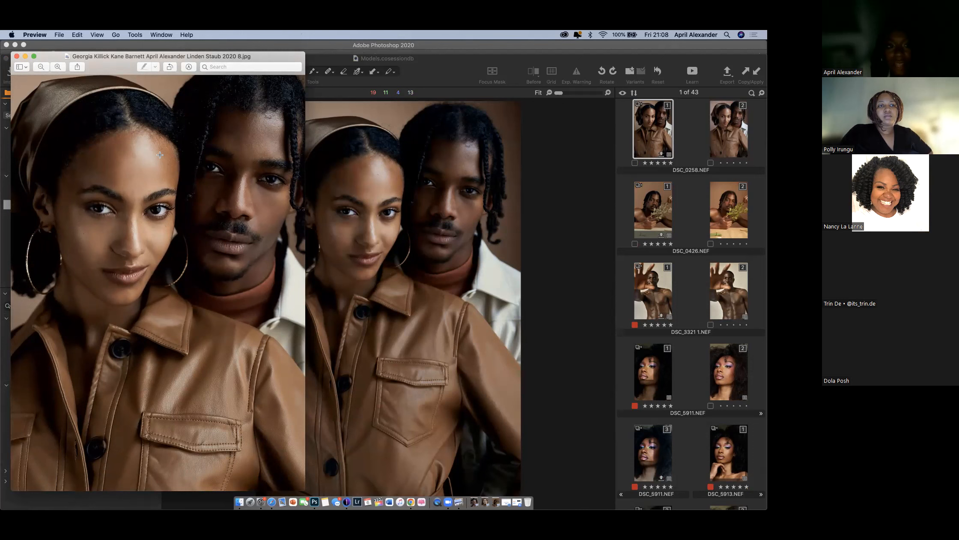
pyautogui.click(42, 67)
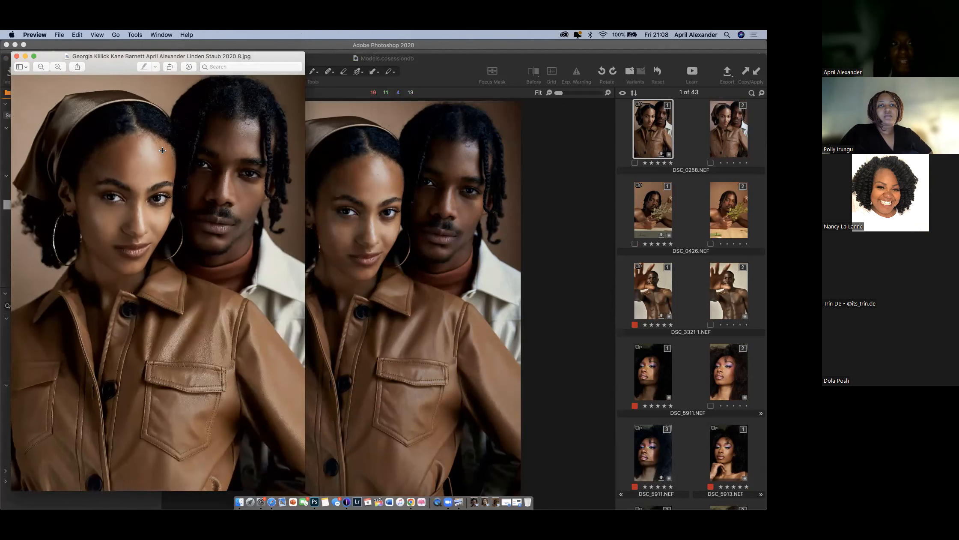
pyautogui.click(17, 56)
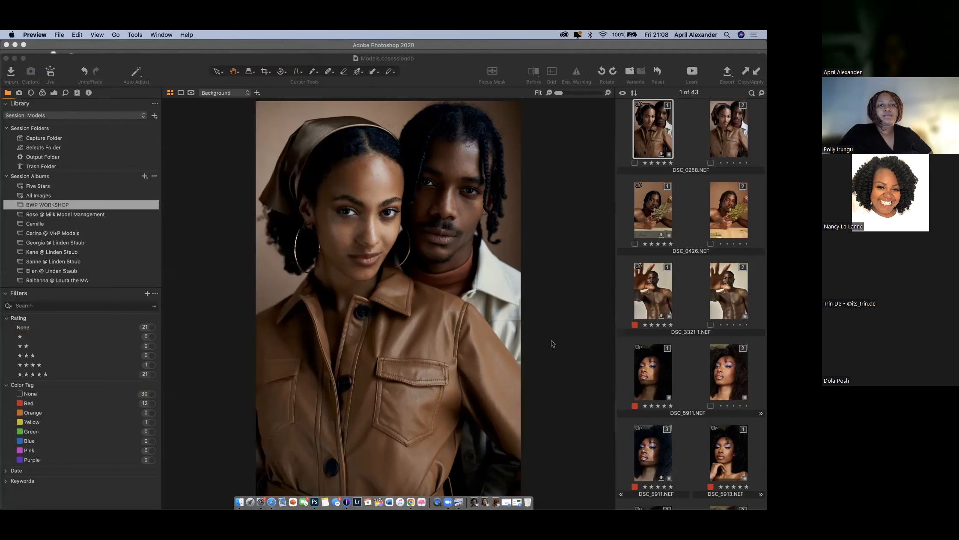
# Look through the remaining BWP WORKSHOP thumbnails and the session albums list for another example.
pyautogui.scroll(-10, 714, 157)
pyautogui.scroll(-15, 715, 157)
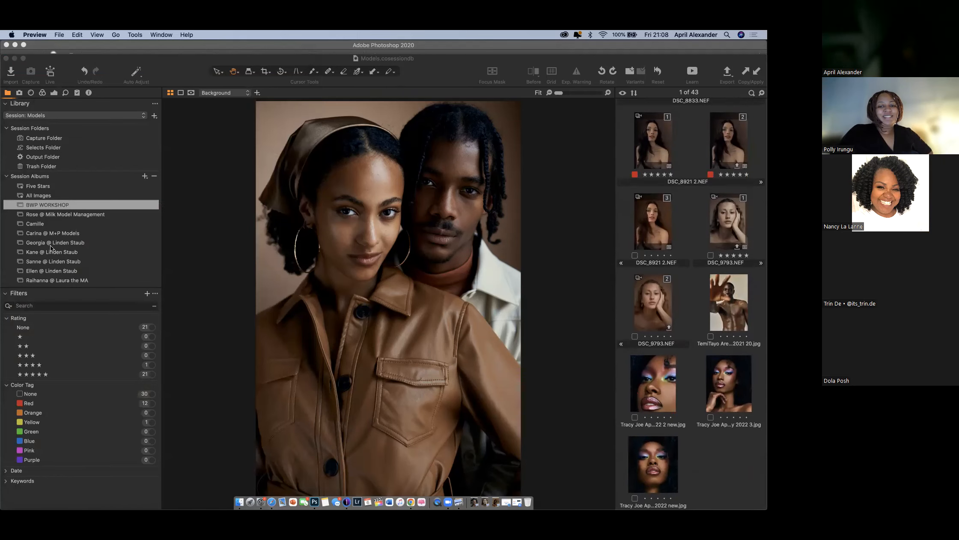
pyautogui.scroll(-4, 50, 245)
pyautogui.scroll(-1, 50, 242)
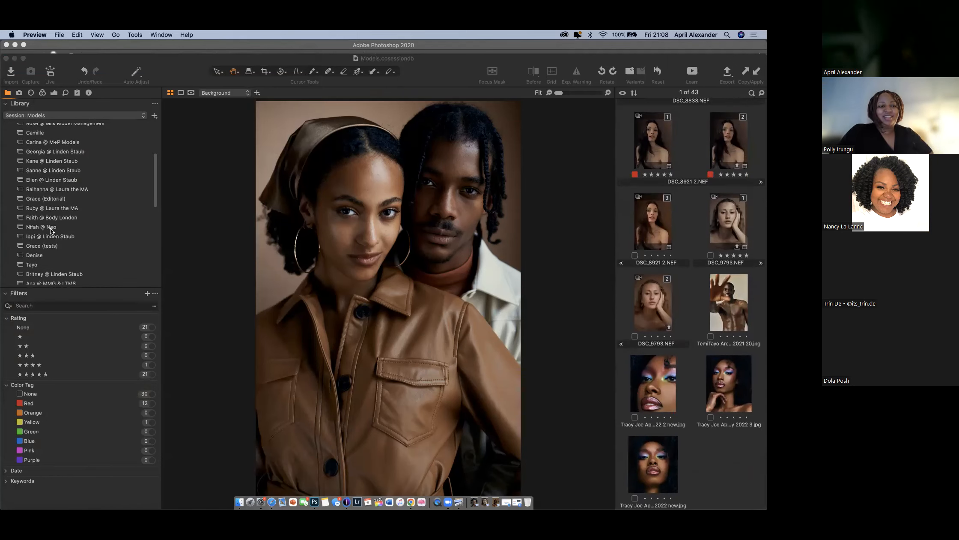
pyautogui.scroll(-5, 50, 230)
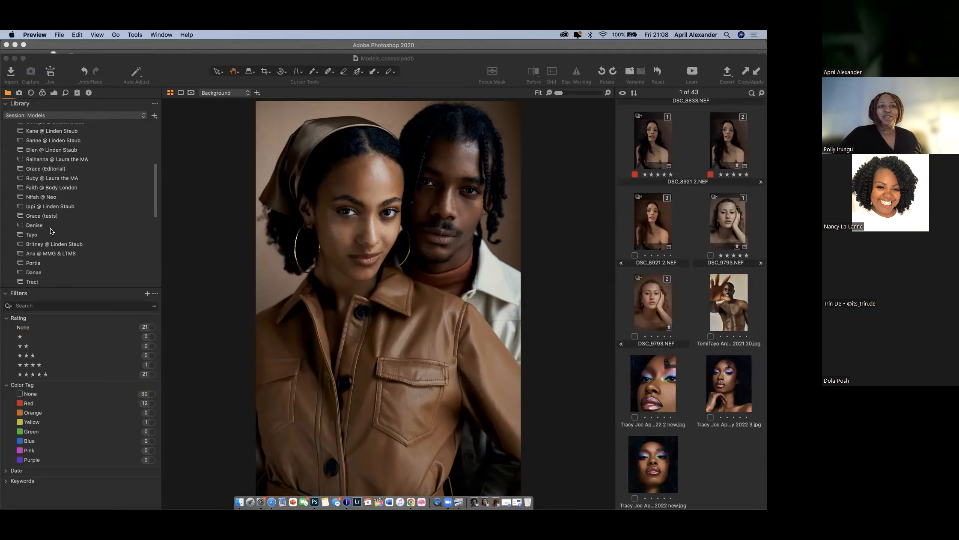
pyautogui.scroll(-1, 50, 230)
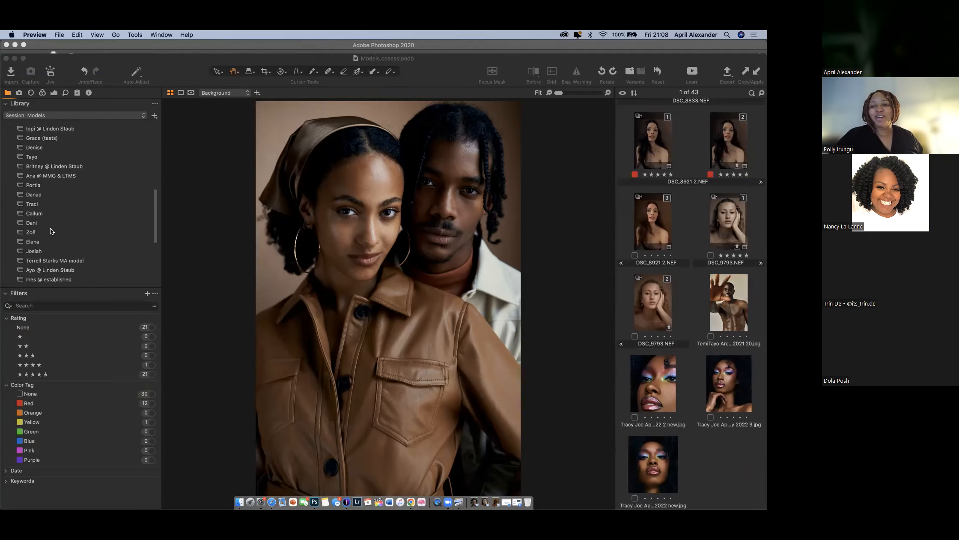